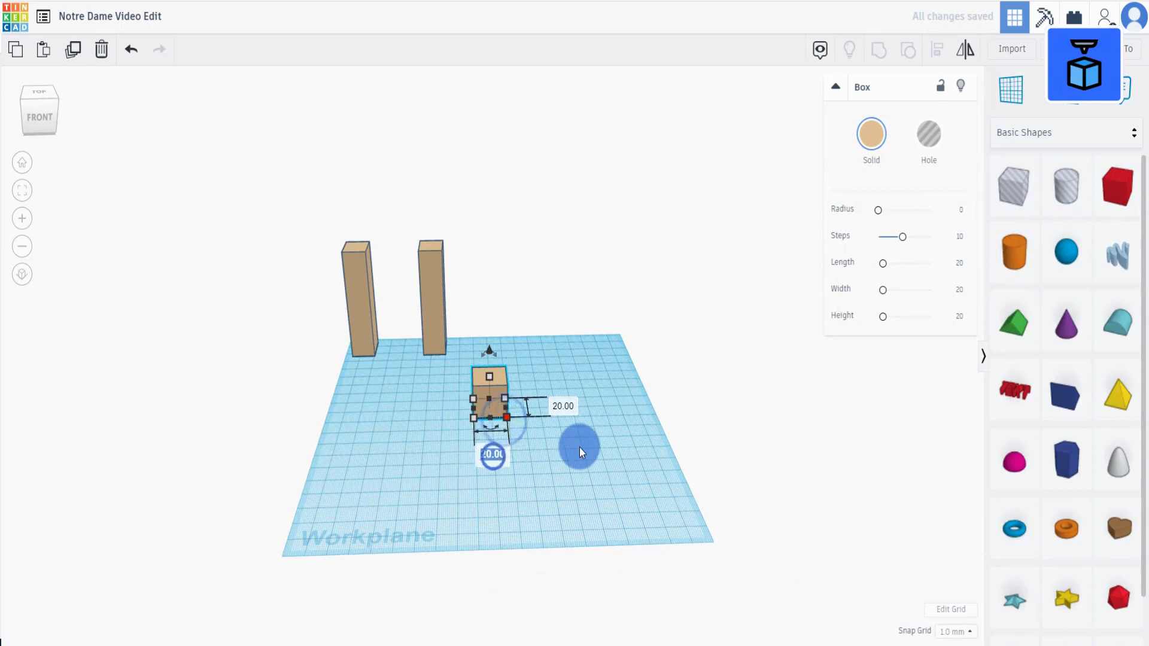
Step: Resize the new box to 48 mm wide, 113 mm long and 10 mm high
text(48)
key(Return)
click(607, 403)
text(113)
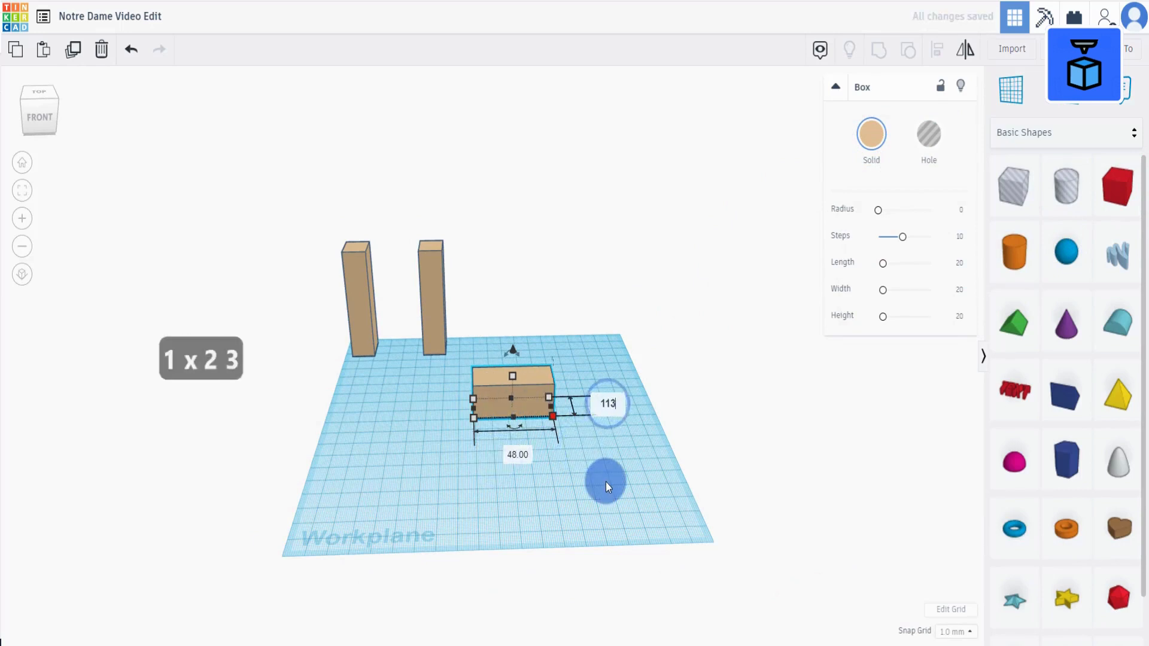
key(Return)
click(518, 423)
click(579, 441)
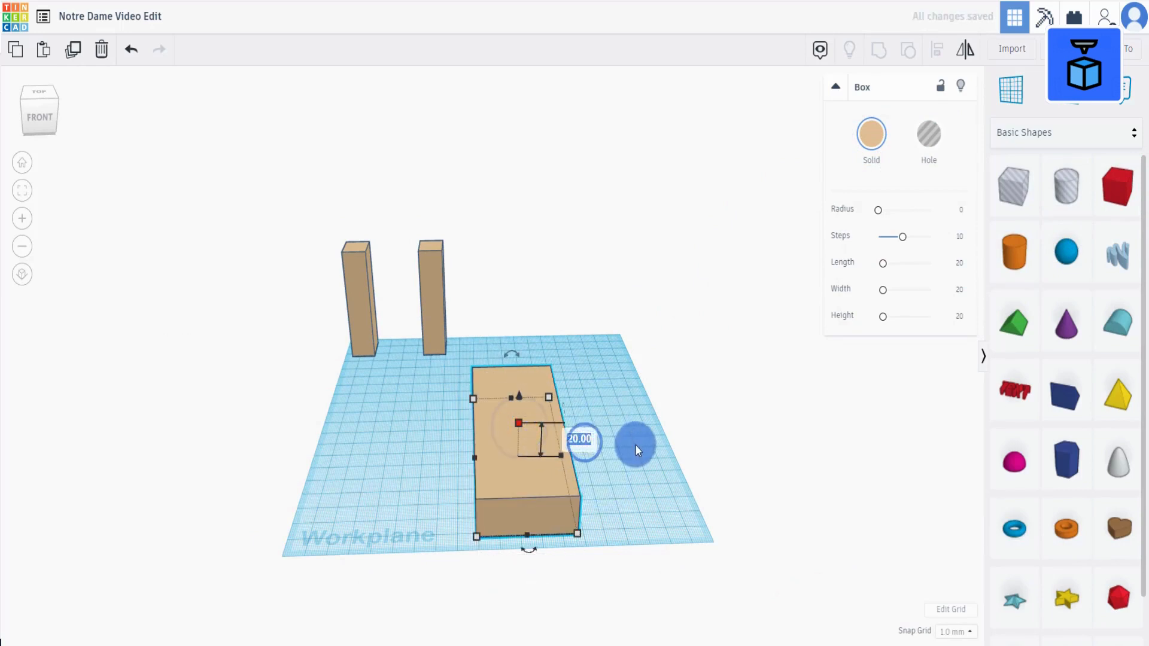
text(10)
key(Return)
Step: Move the flat box about 40 mm sideways across the workplane, toward the side with the two towers
right_drag(636, 444, 529, 490)
drag(529, 490, 450, 496)
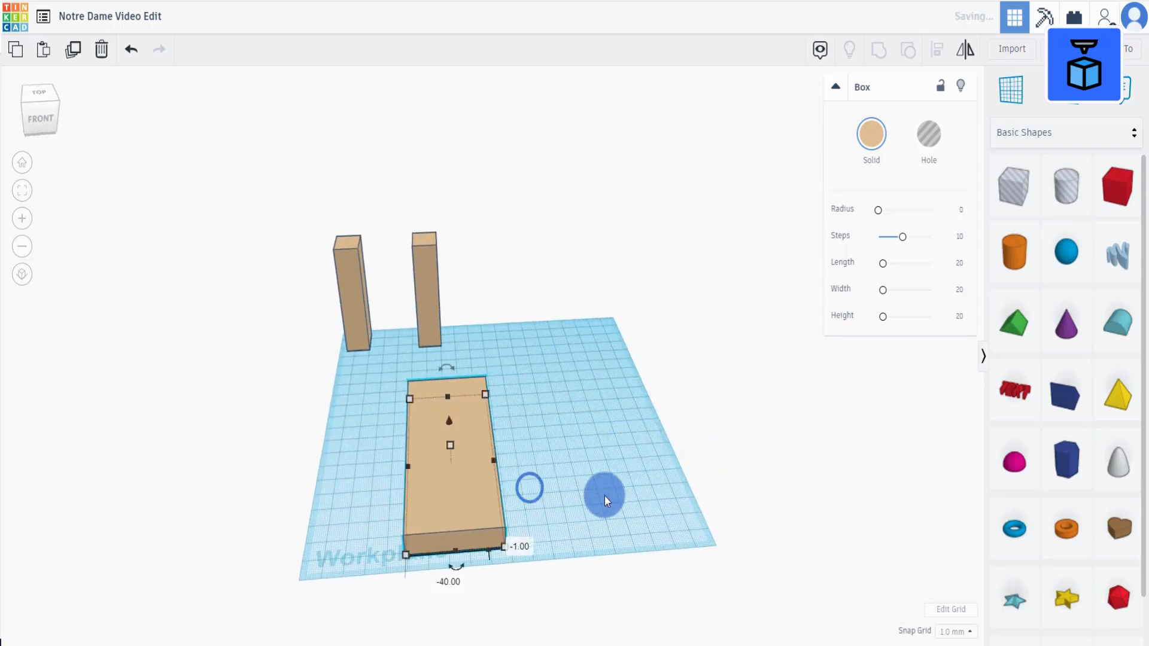
right_drag(604, 497, 583, 496)
Step: Add a round roof beside the flat box, rotate it by -90° and drop it onto the workplane
drag(1118, 324, 577, 422)
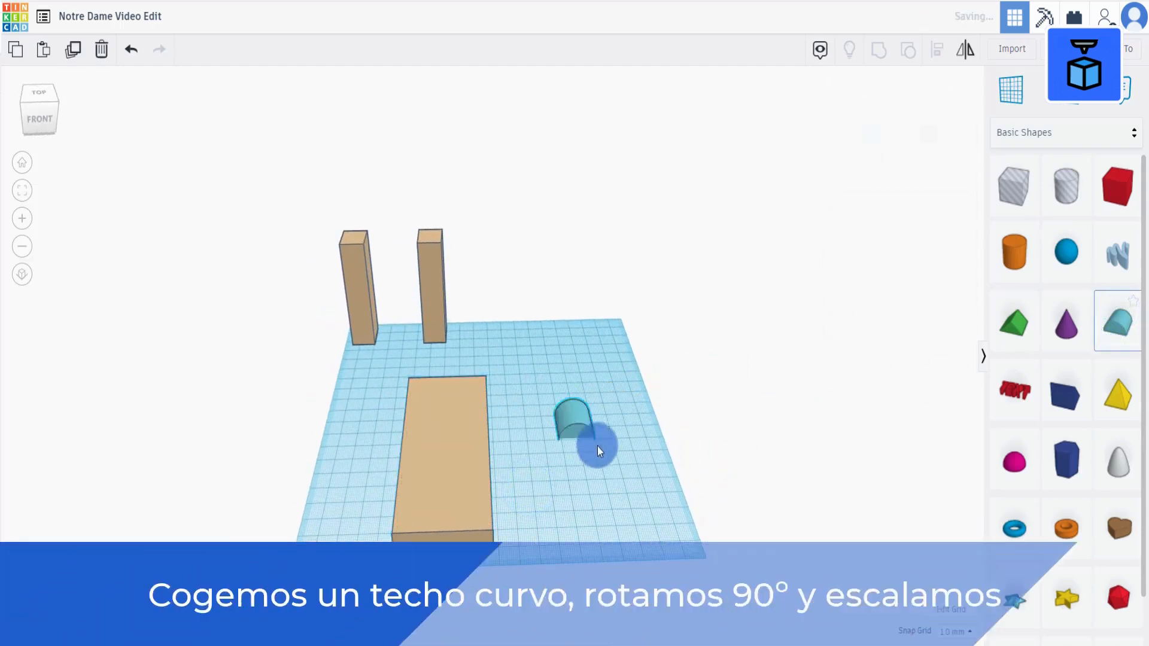
right_drag(598, 448, 443, 454)
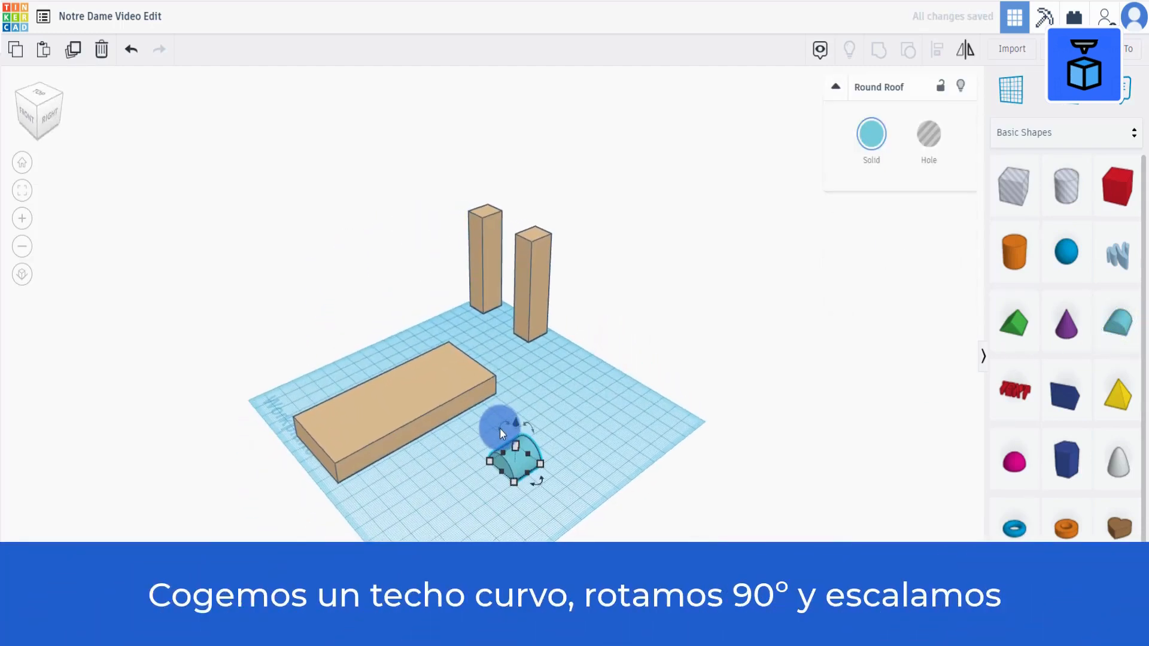
drag(501, 428, 571, 394)
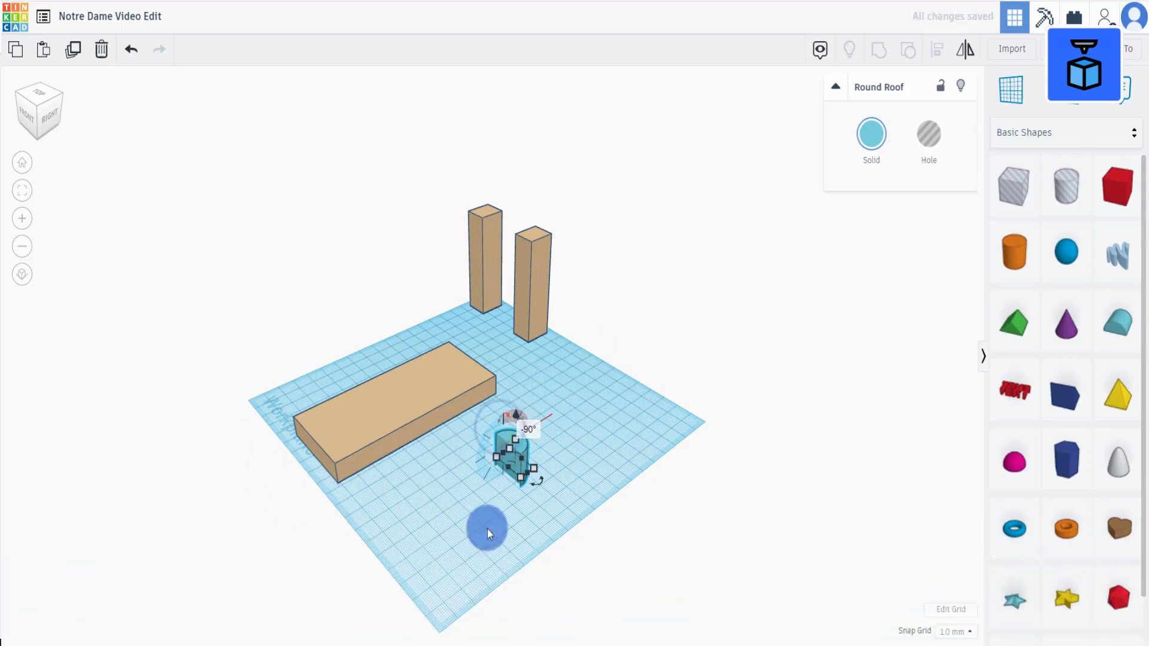
click(477, 544)
right_drag(478, 545, 581, 554)
click(547, 451)
key(d)
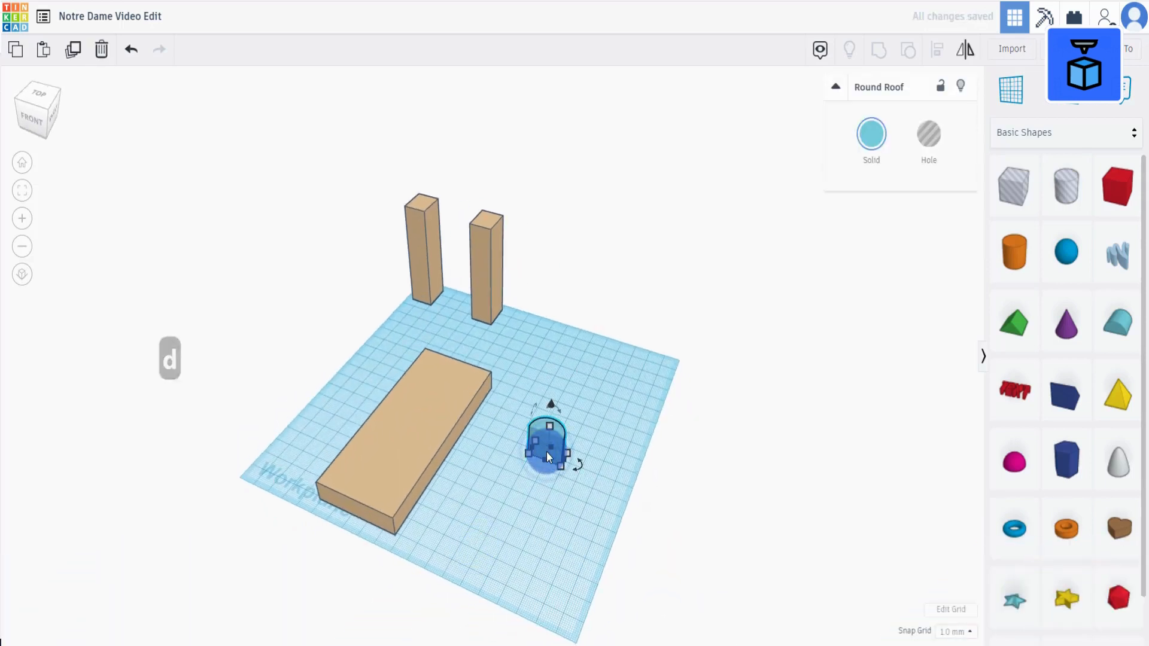
Step: Resize the round roof to 48 mm wide, 16.5 mm deep and 12 mm high
click(521, 506)
text(48)
key(Return)
right_drag(563, 585, 583, 585)
scroll(513, 509, up, 3)
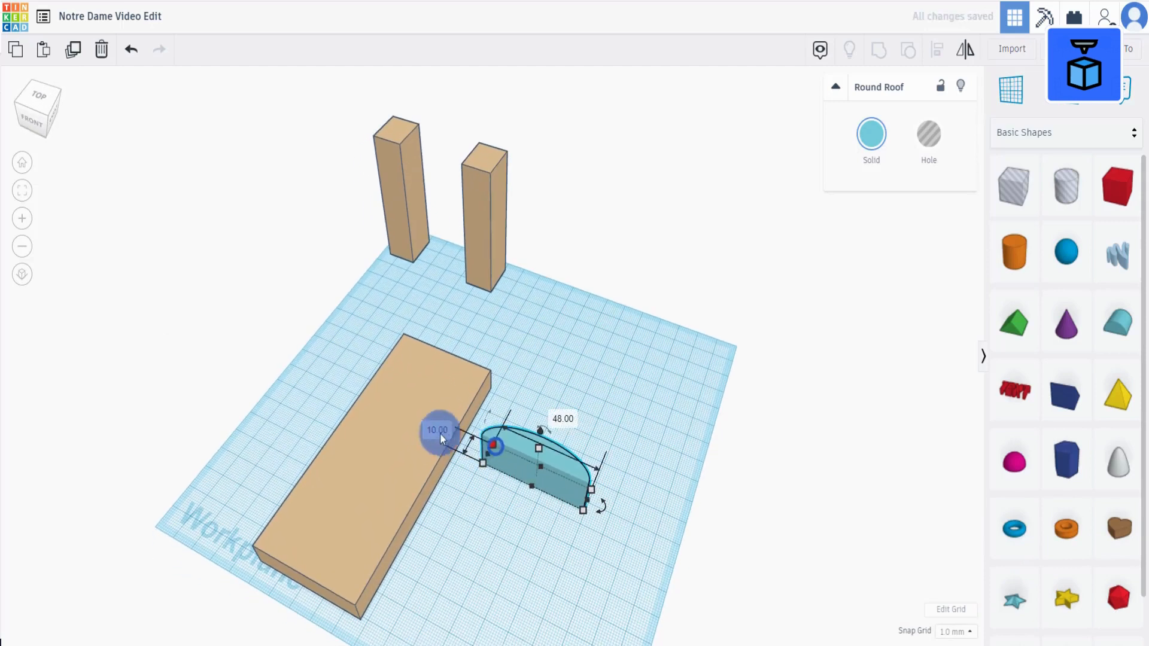
click(440, 431)
text(16.5)
key(Return)
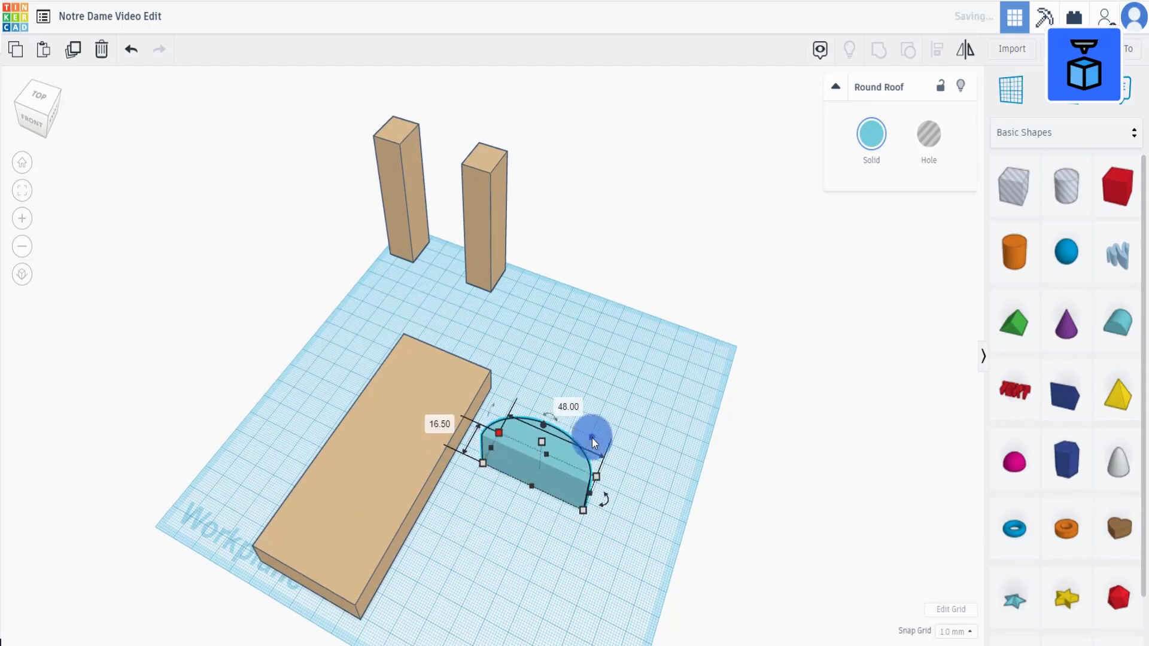
right_drag(591, 438, 515, 450)
click(572, 467)
text(12)
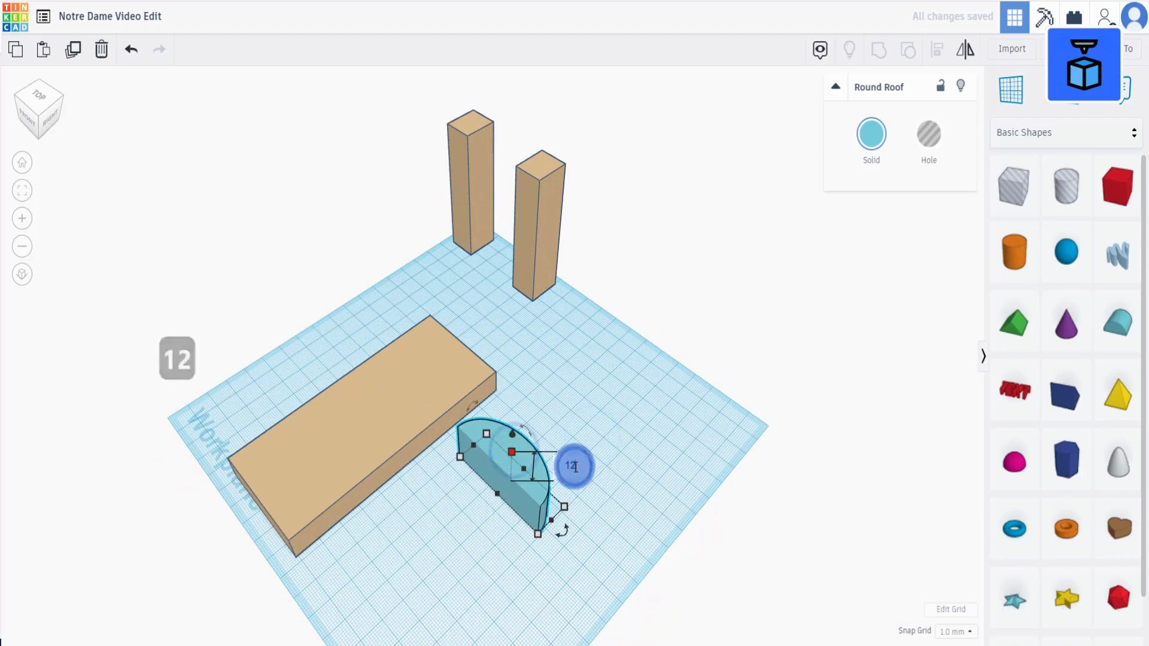
click(616, 446)
Step: Move the round roof toward the rear end of the flat box and align the two pieces centred across their width
drag(521, 501, 591, 430)
right_drag(569, 488, 671, 562)
drag(350, 326, 638, 547)
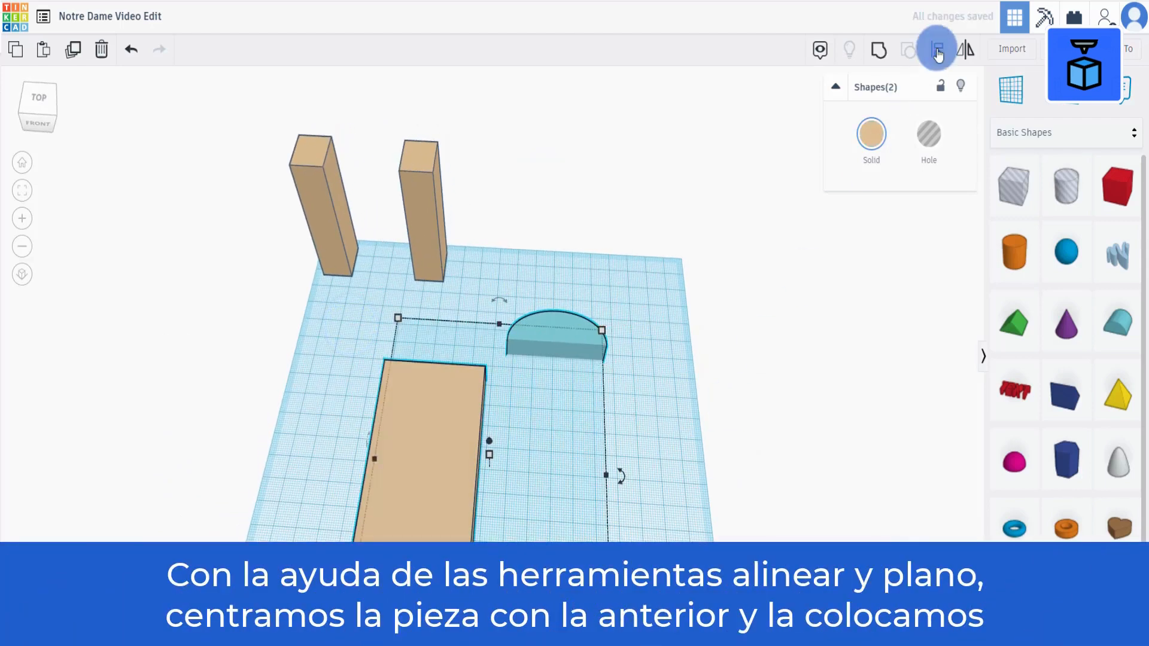
click(938, 49)
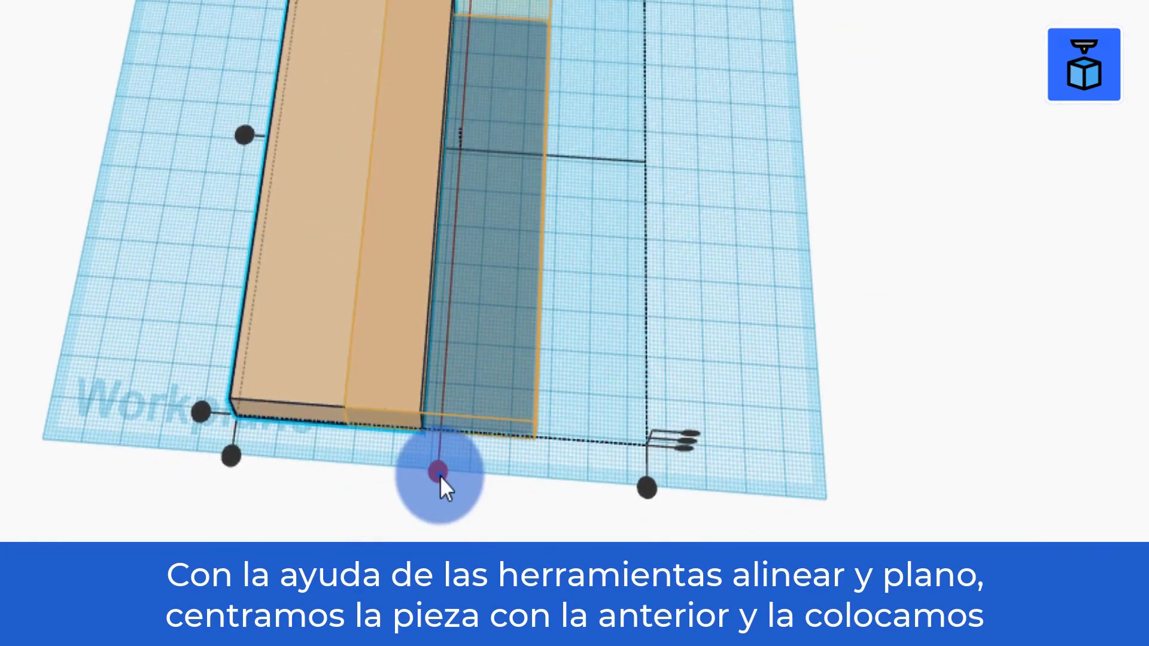
click(445, 492)
click(672, 128)
Step: Attach the round roof flush to the rear end face of the flat box, using a temporary workplane on that face
right_drag(657, 186, 24, 193)
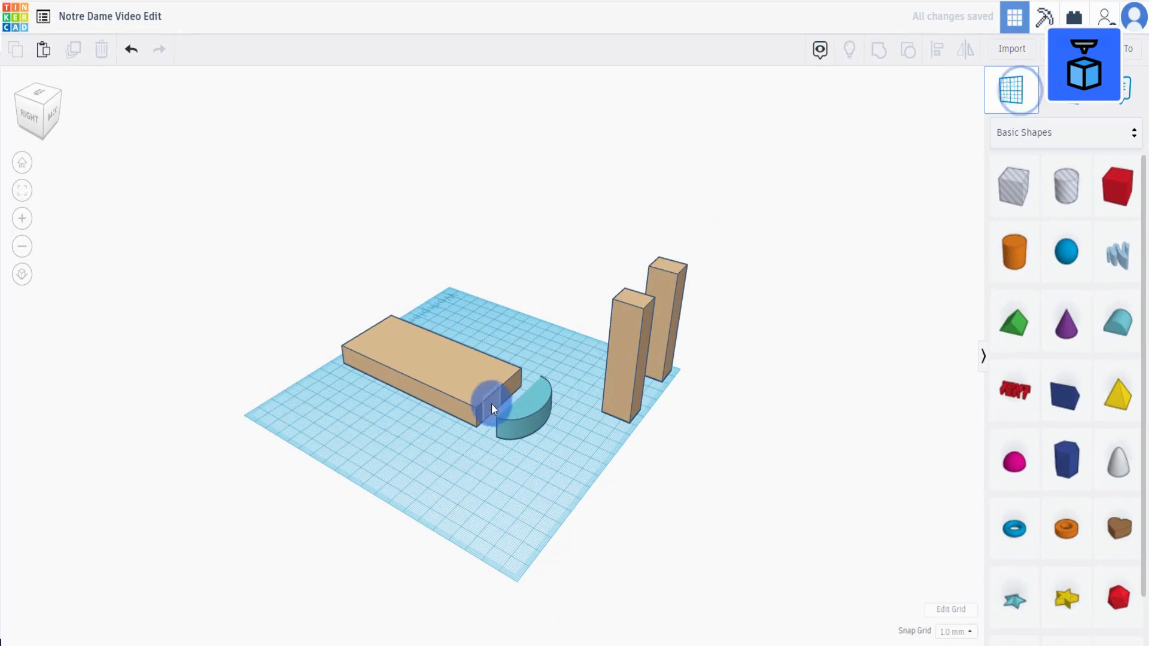
click(491, 404)
right_drag(386, 457, 606, 437)
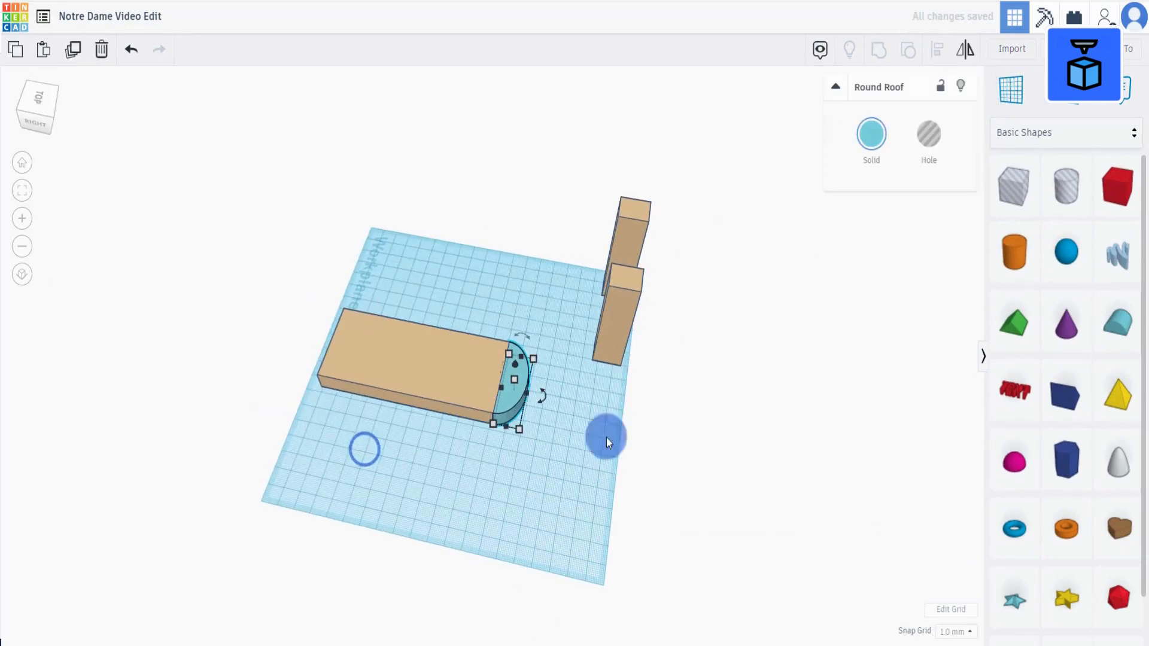
Step: Colour the round roof the same tan as the flat box and group the two pieces into one base
click(874, 134)
click(1051, 232)
right_drag(658, 497, 572, 508)
drag(282, 508, 598, 305)
click(881, 53)
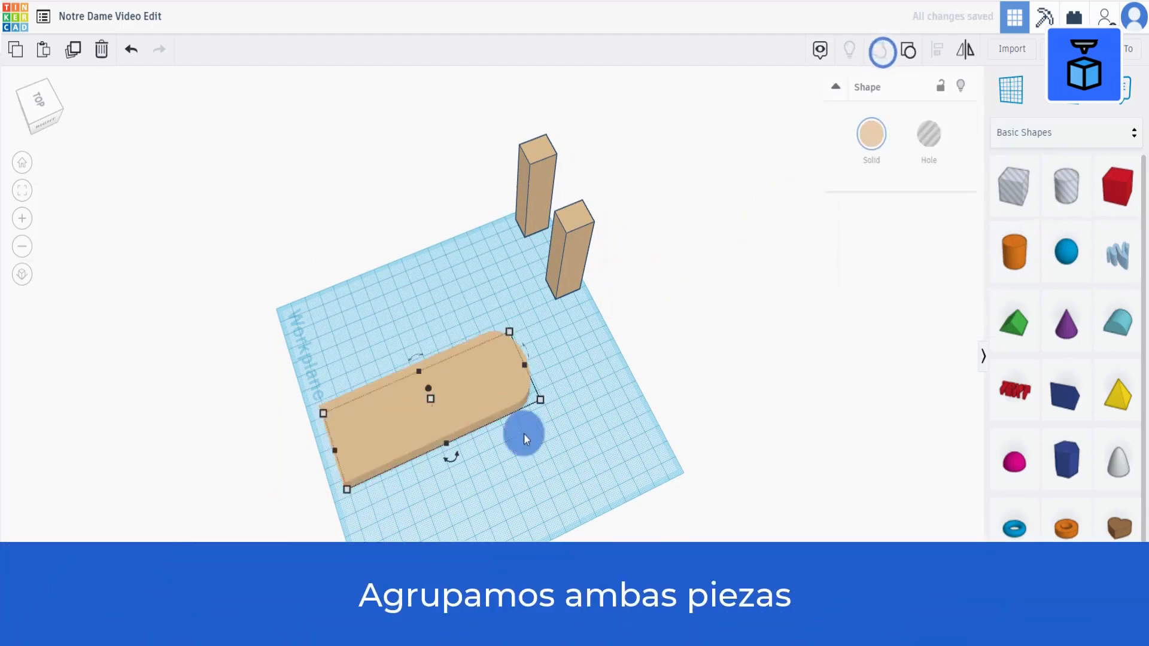
Step: Set a workplane on top of the grouped base and place a duplicate of the base on it
right_drag(523, 433, 511, 475)
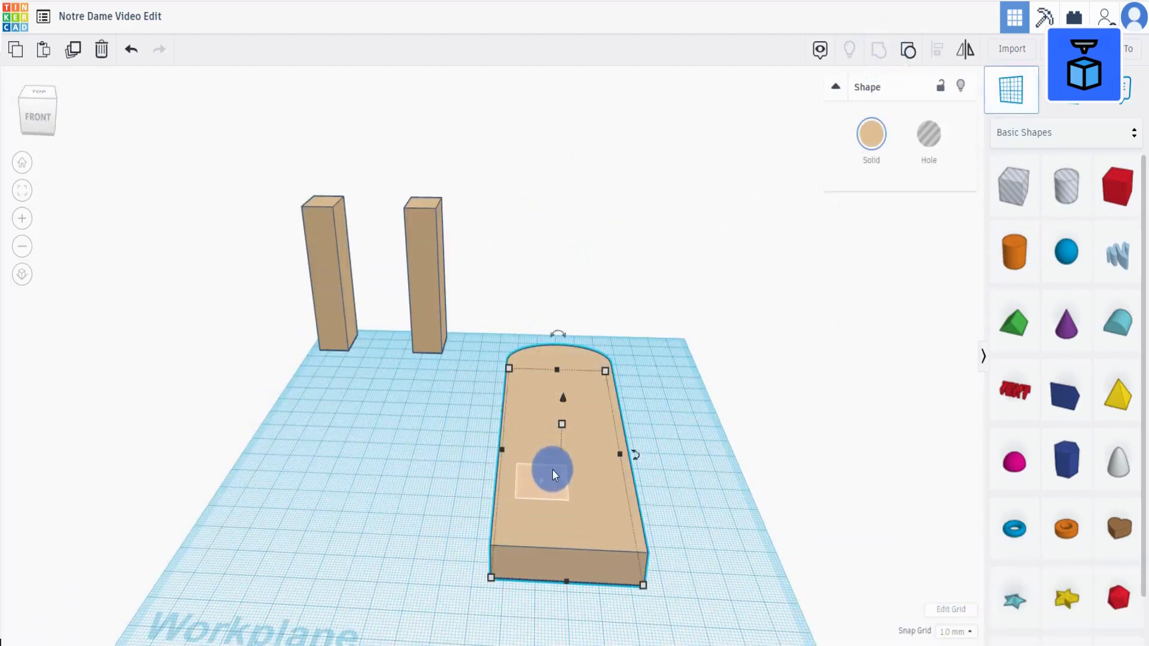
click(552, 469)
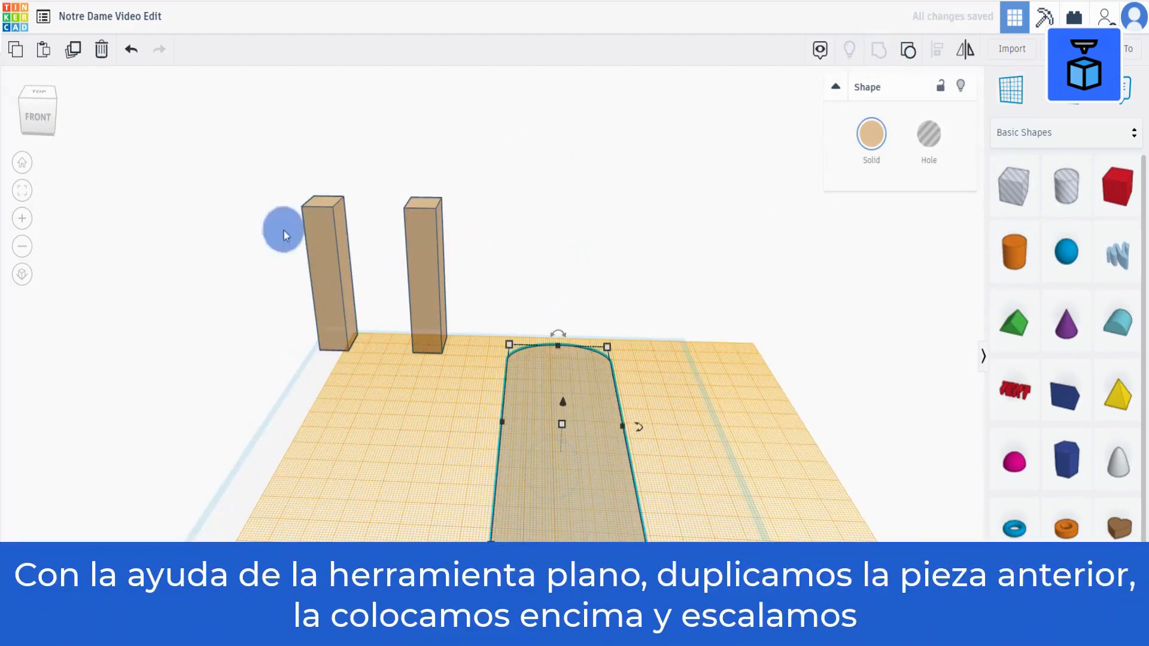
click(74, 49)
key(d)
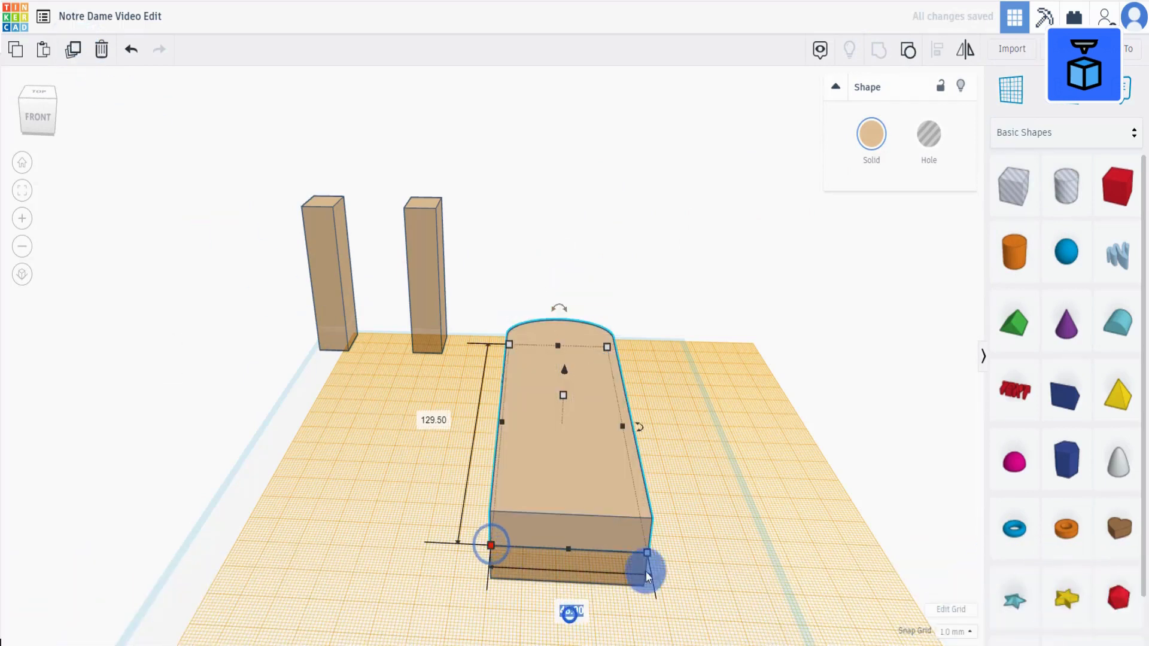
Step: Resize the upper duplicate to 30 mm wide and 120 mm long
click(571, 612)
text(30)
click(729, 525)
right_drag(731, 523, 676, 411)
click(687, 385)
click(527, 412)
text(120)
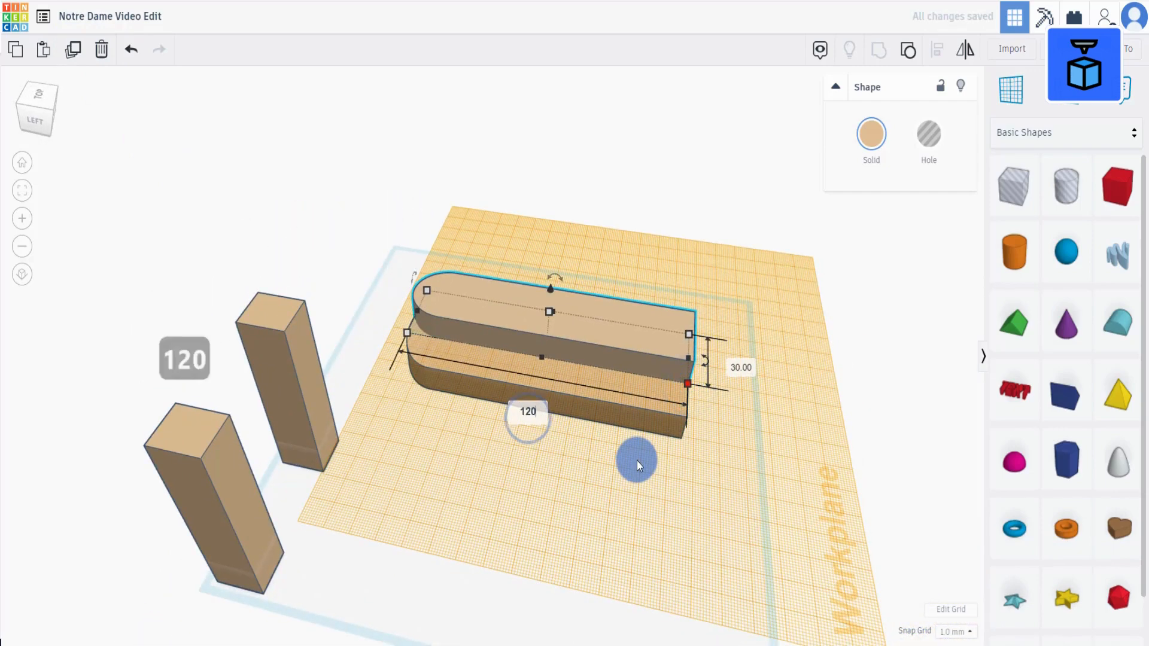
click(636, 461)
Step: Align the upper piece and the base so they are centred on each other in width and length
right_drag(597, 427, 510, 550)
shift+click(509, 548)
click(937, 51)
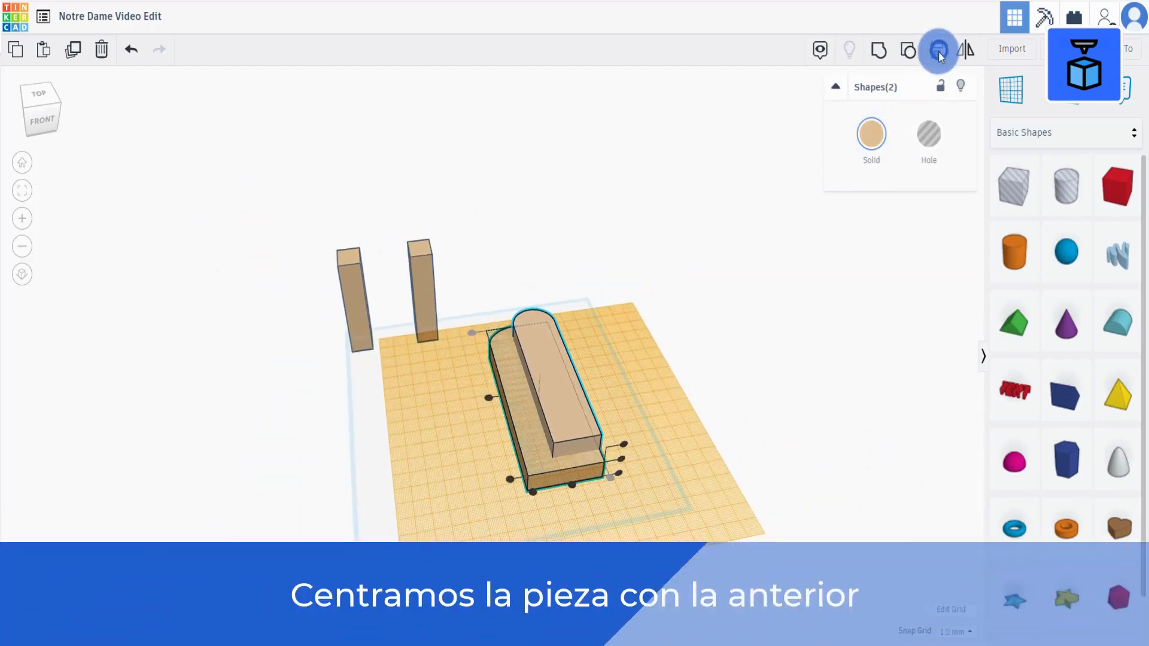
click(574, 485)
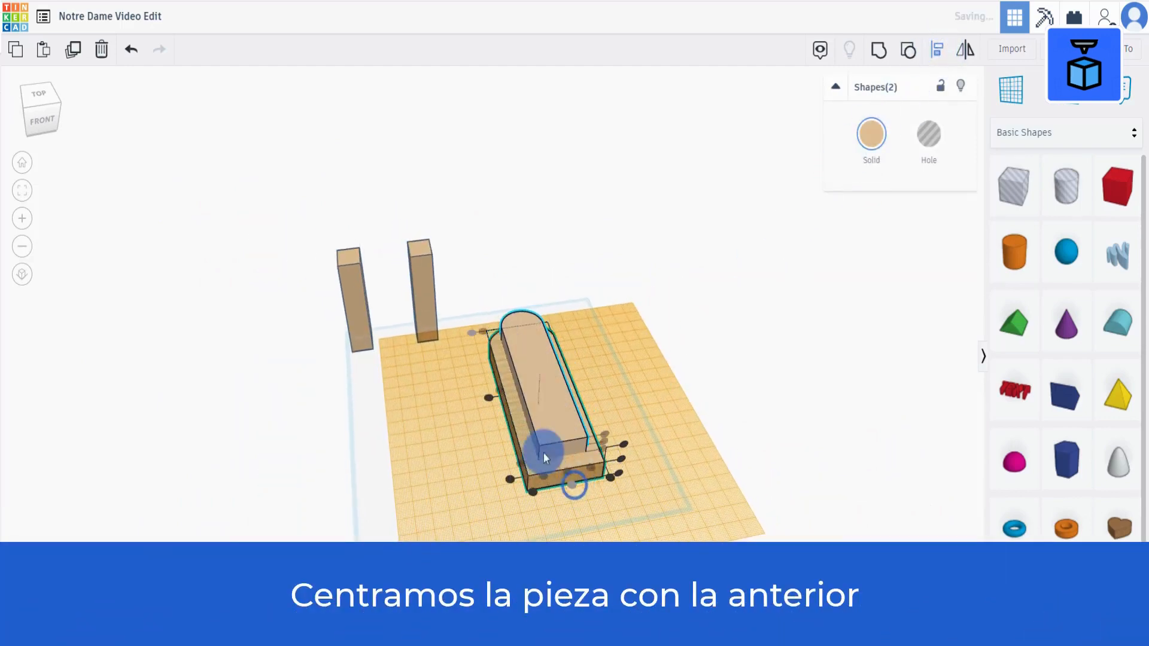
click(491, 397)
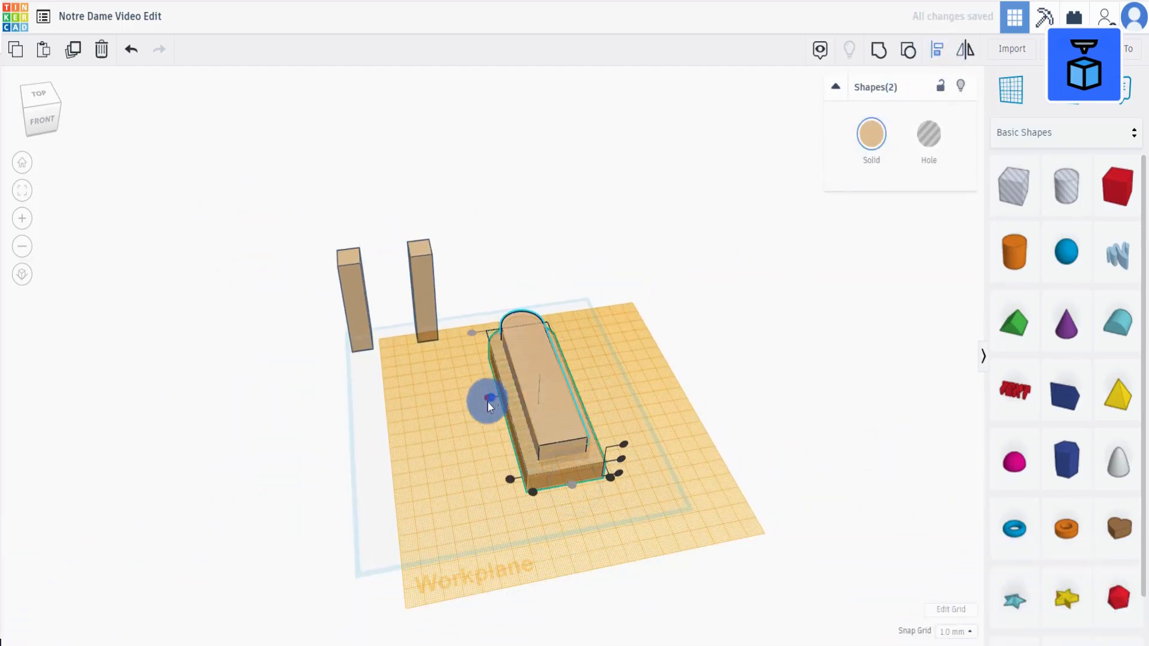
Step: Nudge the upper piece lengthwise until flush with the base's flat end, setting the snap grid to 0.1 mm for the fine moves
right_drag(487, 401, 635, 372)
click(636, 373)
key(Right)
key(Right)
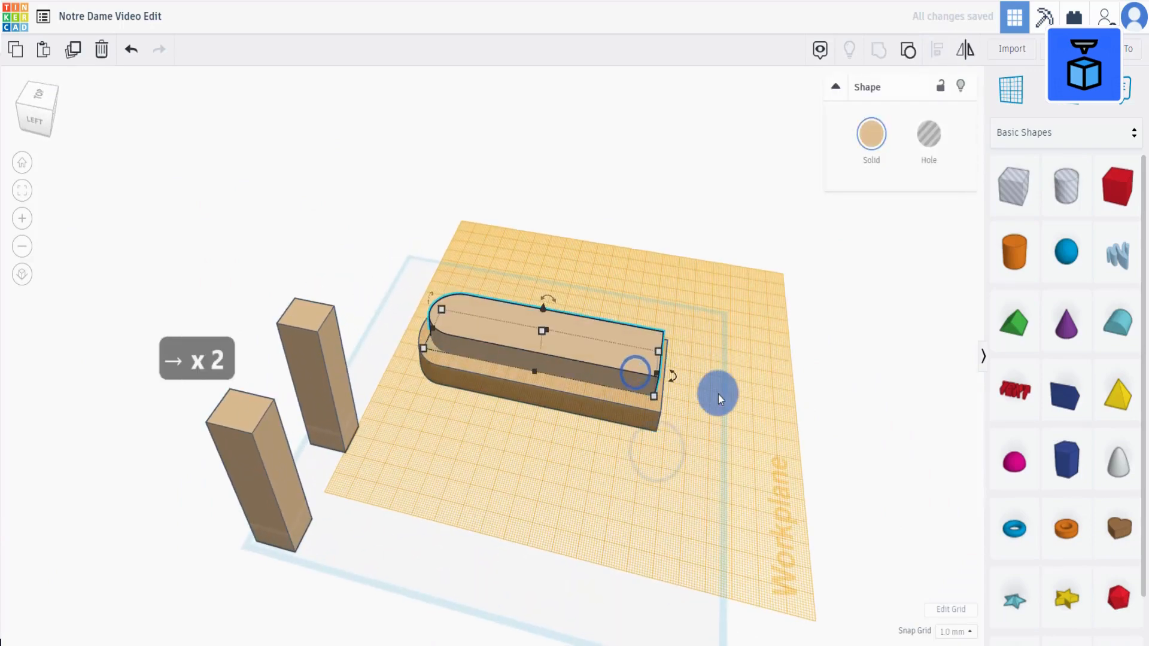
right_drag(718, 394, 728, 503)
click(601, 399)
click(969, 631)
click(951, 513)
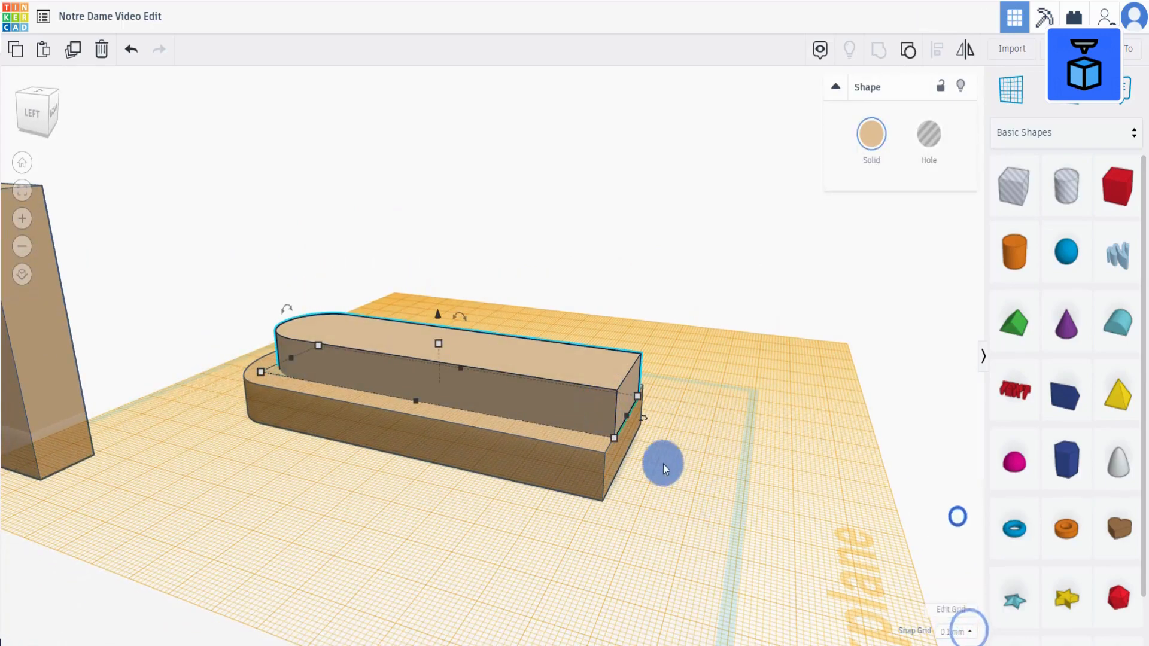
key(Left)
key(Left)
key(Left)
Step: Duplicate the second tier and place the copy on a workplane set on that tier's top face
right_drag(668, 475, 504, 547)
click(536, 367)
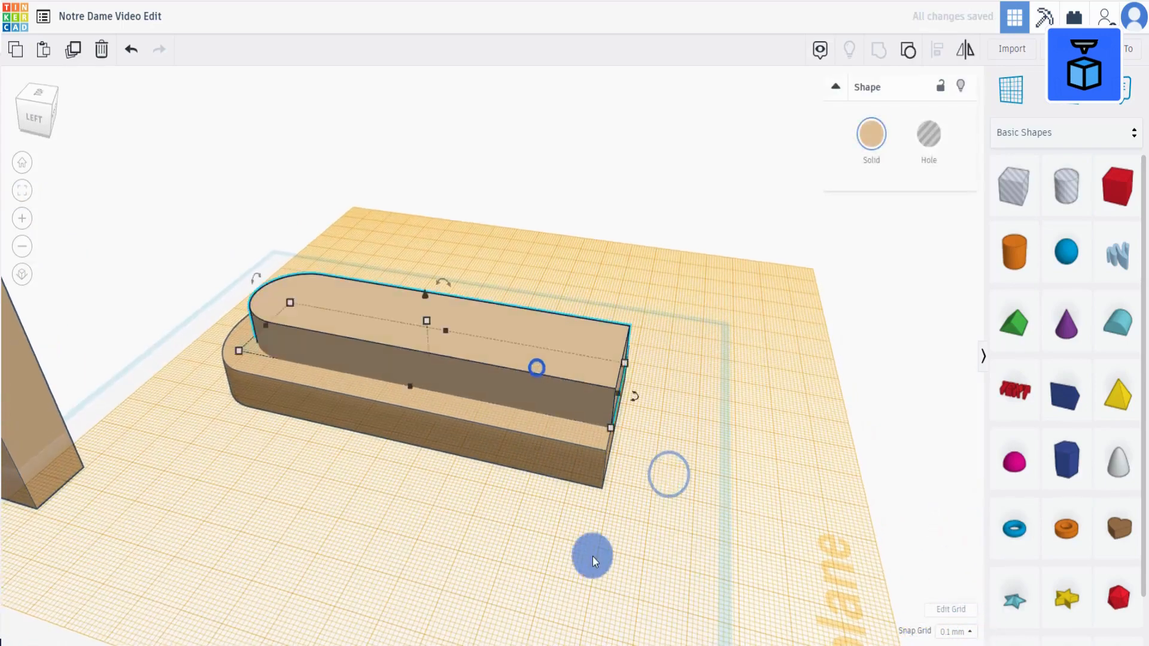
right_drag(590, 554, 455, 512)
click(73, 49)
click(1042, 106)
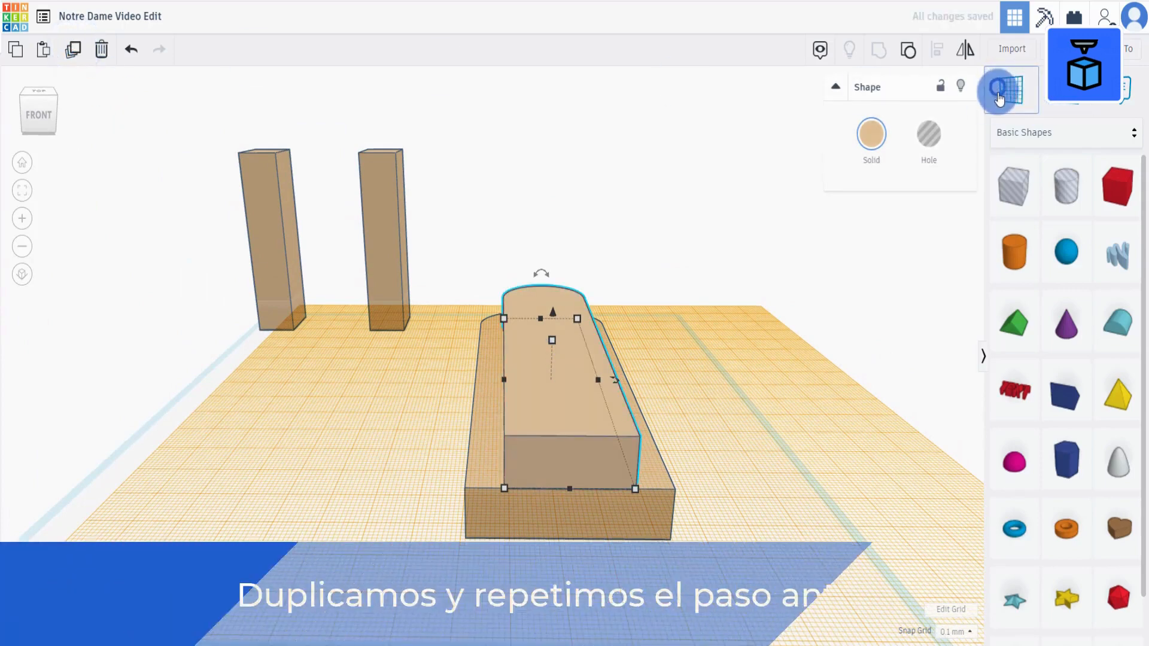
click(555, 392)
key(d)
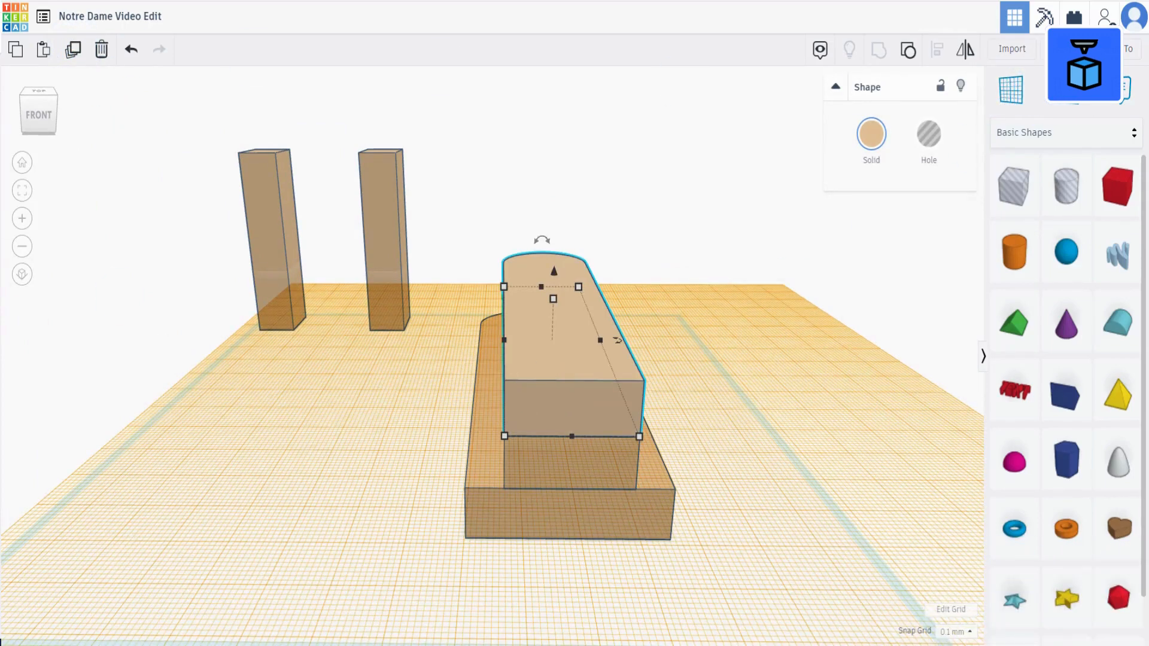
Step: Resize the third tier to 20 mm wide and 115 mm long
click(580, 480)
text(20)
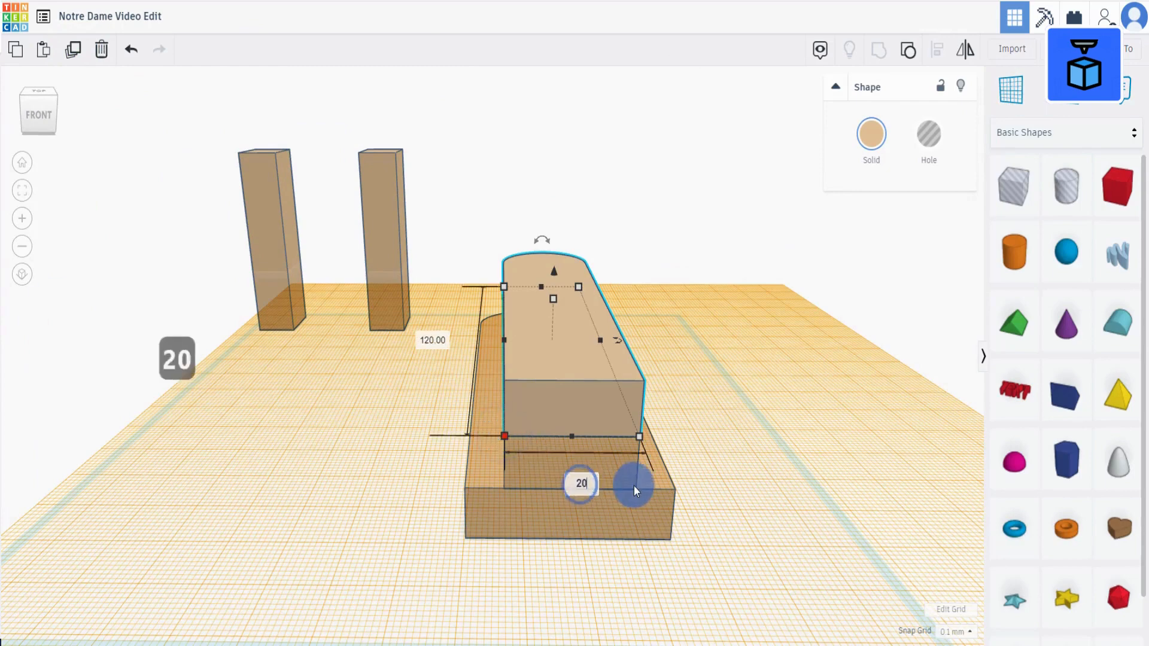
key(Return)
key(Tab)
text(115)
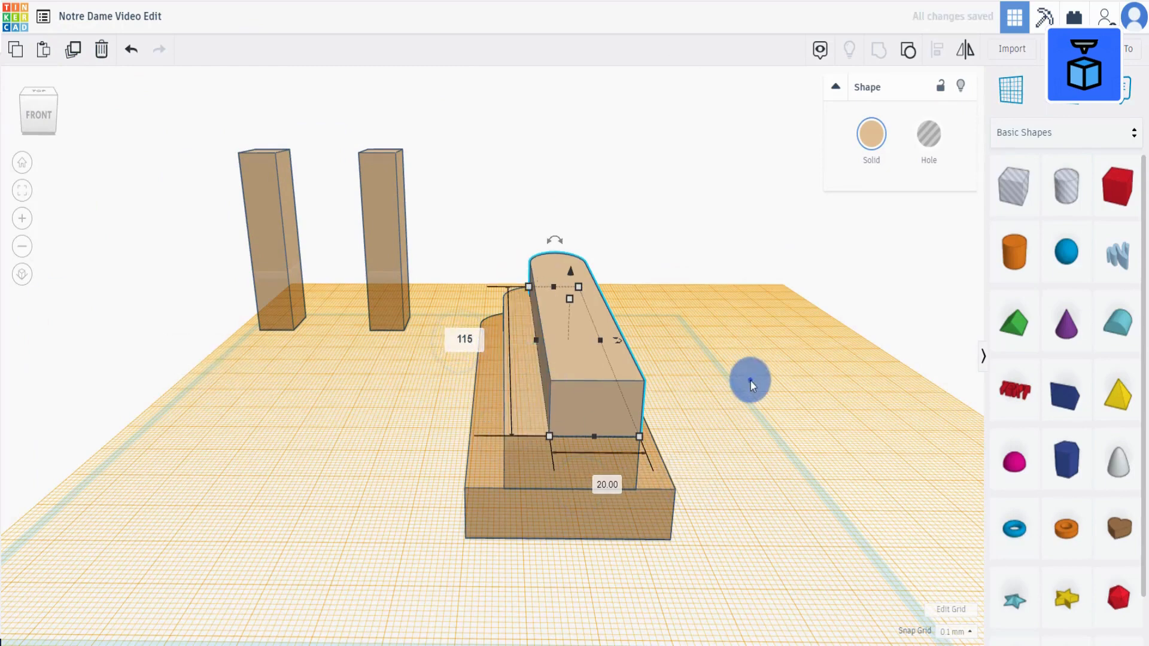
click(751, 381)
Step: Nudge the third tier forward about 4.5 mm so its flat end is flush with the front of the tier below
right_drag(563, 298, 696, 465)
key(Down)
key(Down)
key(Down)
key(Down)
key(Down)
key(Down)
key(Down)
key(Down)
key(Down)
key(Down)
key(Down)
key(Down)
key(Down)
key(Down)
key(Down)
key(Down)
key(Down)
key(Down)
key(Down)
key(Down)
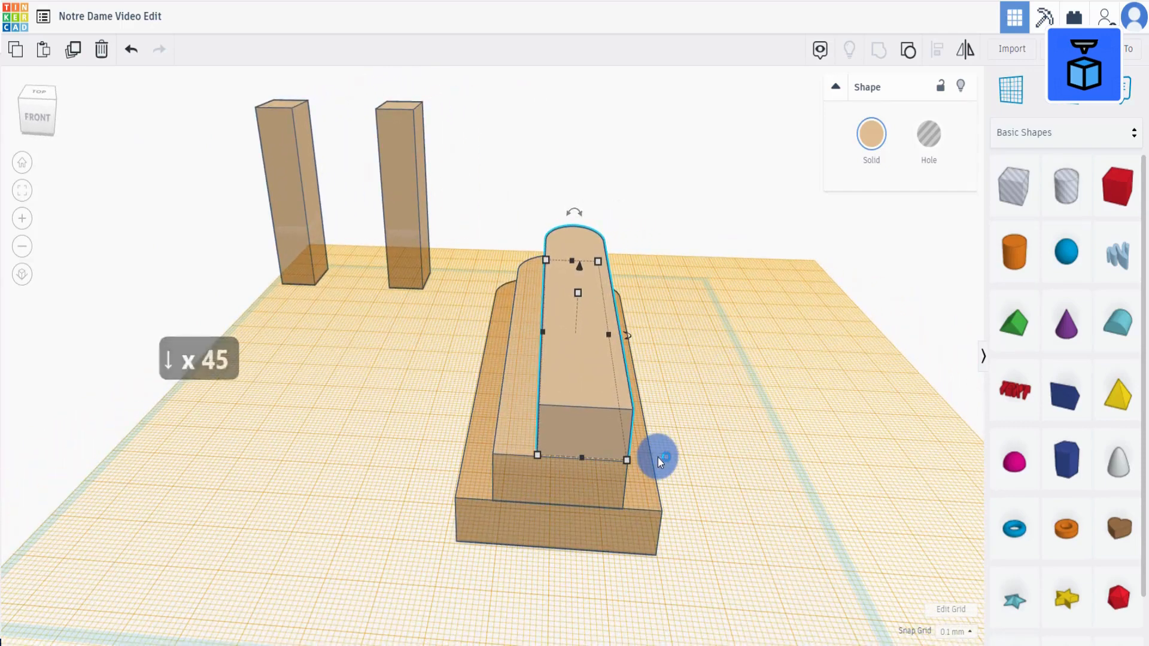
Step: Nudge the third tier sideways to the middle of the tier below
key(Left)
key(Left)
key(Left)
key(Left)
key(Left)
key(Left)
key(Left)
key(Left)
key(Left)
key(Left)
key(Left)
key(Left)
key(Left)
key(Left)
key(Left)
key(Left)
key(Left)
key(Left)
key(Left)
key(Left)
key(Left)
key(Left)
key(Left)
Step: Align the three stacked tiers centred across their width and group them into a single body
drag(502, 208, 585, 575)
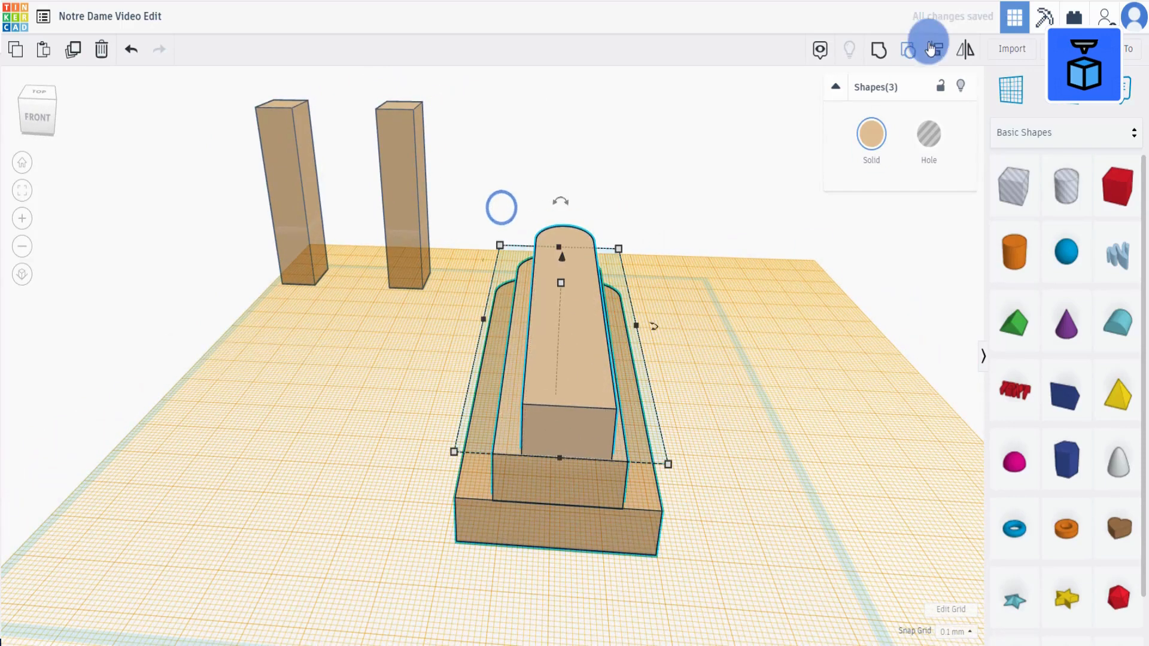
click(931, 41)
click(491, 456)
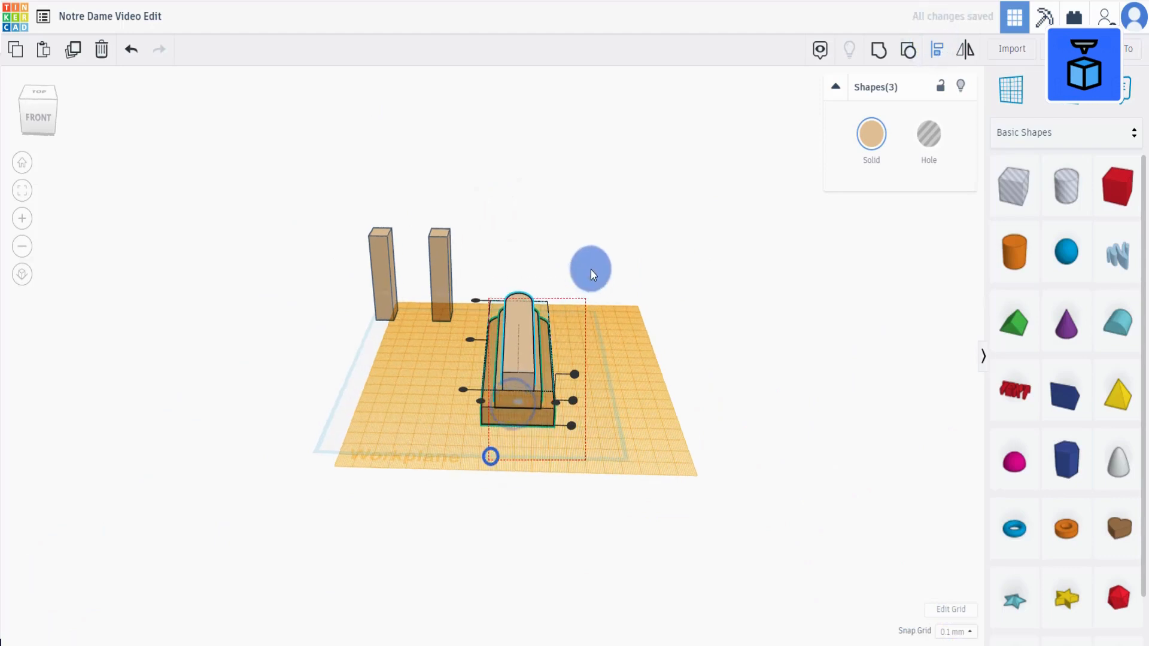
click(878, 51)
scroll(633, 452, up, 3)
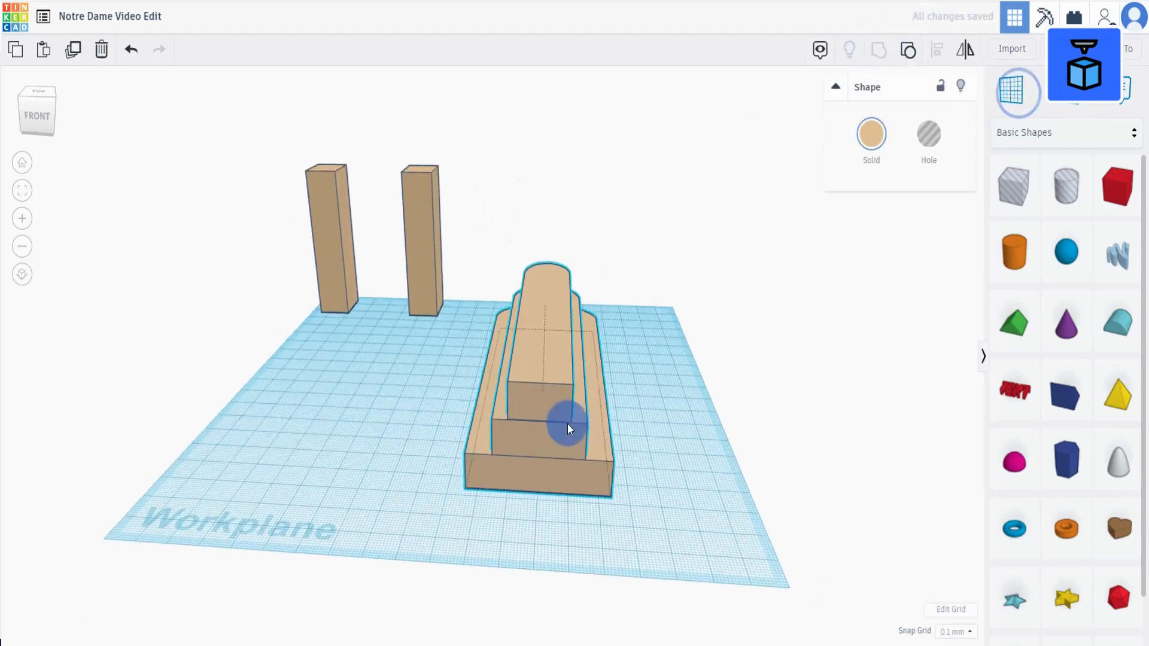
Step: Move the pair of towers together to the flat front end of the tiered body and ungroup them
click(343, 327)
drag(339, 300, 473, 398)
click(570, 519)
right_drag(570, 519, 571, 529)
click(619, 443)
click(915, 51)
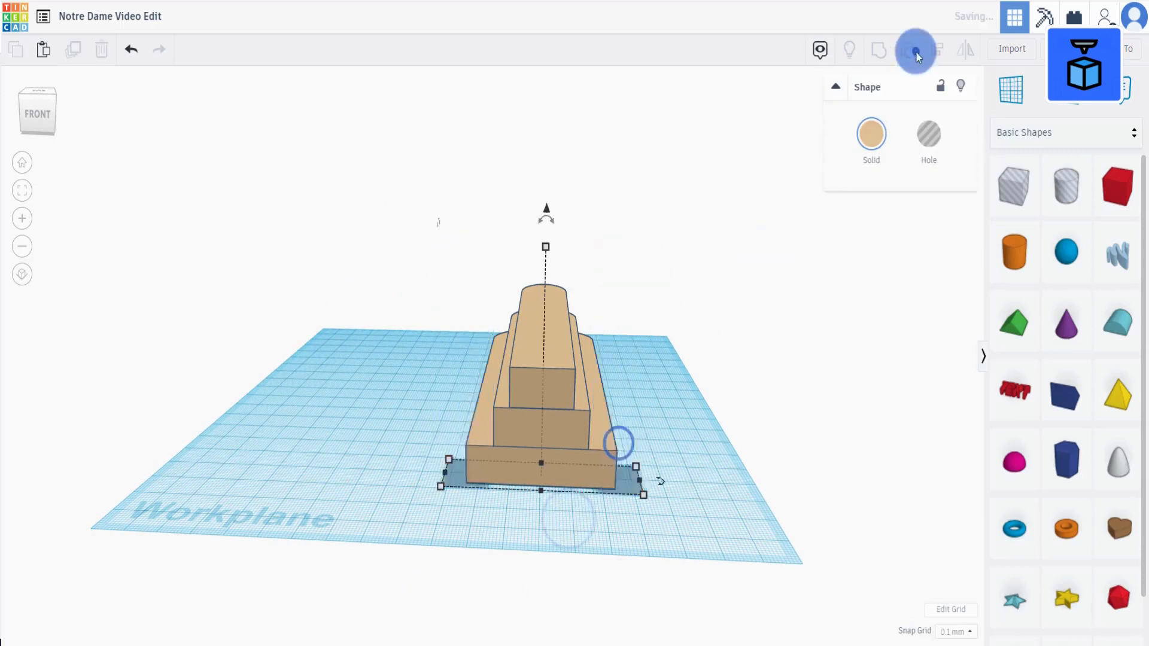
Step: Nudge the right-hand tower inward so it overlaps the side of the body's flat front end
click(535, 511)
click(655, 457)
key(Left)
key(Left)
key(Left)
key(Left)
key(Left)
key(Left)
key(Left)
key(Left)
key(Left)
key(Left)
key(Left)
key(Left)
key(Left)
key(Left)
key(Left)
key(Left)
key(Left)
key(Left)
key(Left)
key(Left)
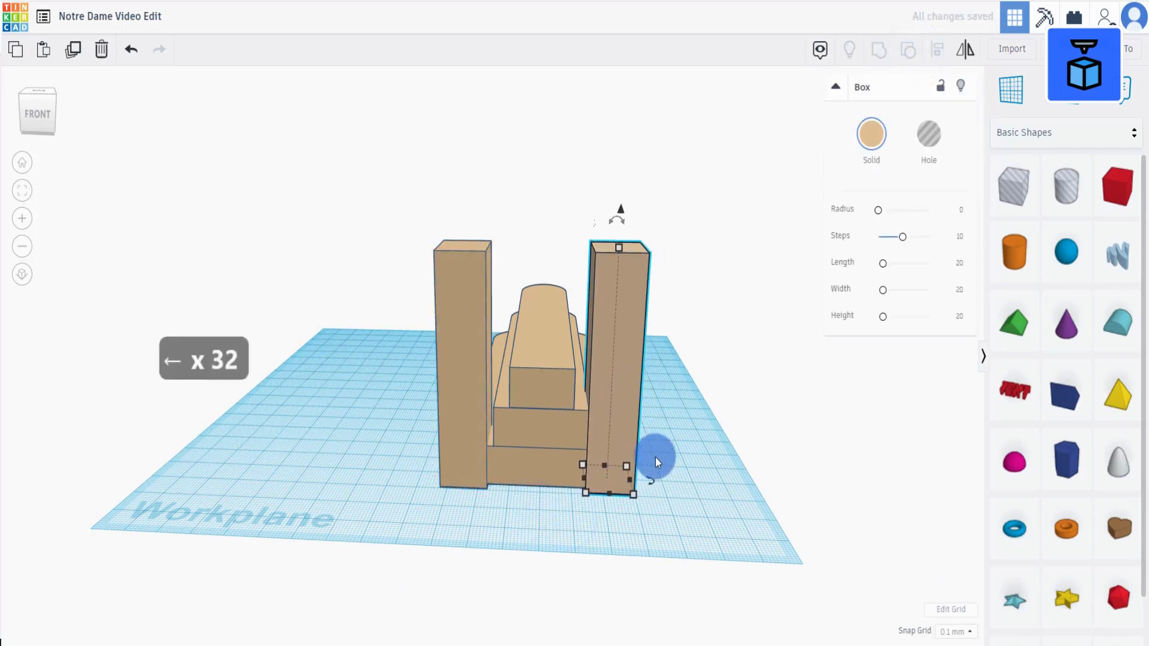
right_drag(656, 458, 695, 498)
key(Left)
key(Left)
key(Left)
key(Left)
key(Left)
key(Left)
key(Left)
key(Left)
key(Left)
key(Left)
key(Left)
key(Left)
key(Left)
key(Left)
key(Left)
key(Left)
key(Left)
key(Left)
key(Left)
key(Left)
key(Left)
key(Left)
key(Left)
key(Left)
key(Left)
key(Left)
key(Left)
key(Left)
key(Left)
key(Left)
key(Left)
key(Left)
key(Left)
key(Left)
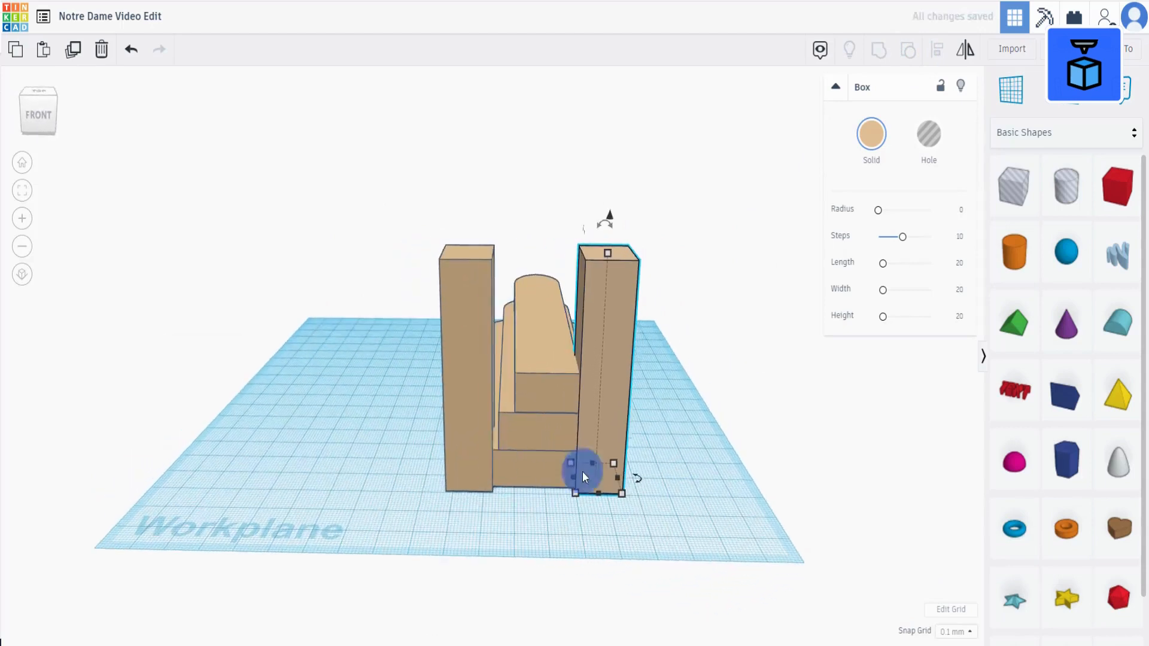
Step: Nudge the left-hand tower inward so it overlaps the opposite side of the body's front end
click(479, 450)
key(Right)
key(Right)
key(Right)
key(Right)
key(Right)
key(Right)
key(Right)
key(Right)
key(Right)
key(Right)
key(Right)
key(Right)
key(Right)
key(Right)
key(Right)
key(Right)
key(Right)
key(Right)
key(Right)
key(Right)
key(Right)
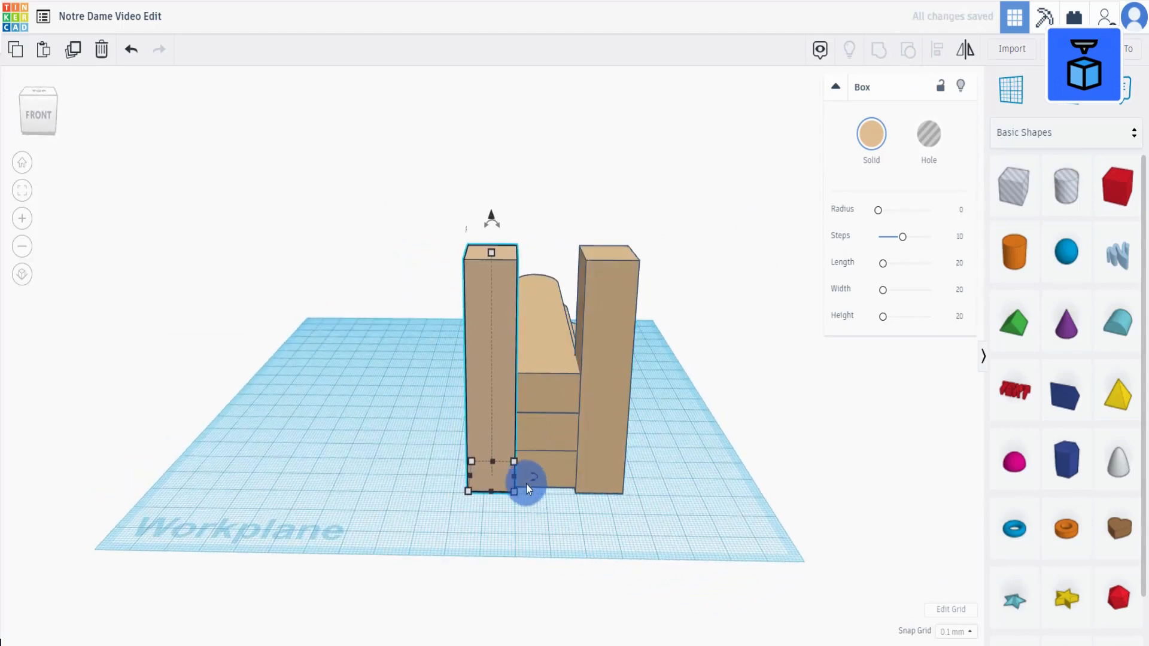
Step: Group both towers with the tiered body
right_drag(526, 484, 545, 501)
drag(429, 510, 648, 246)
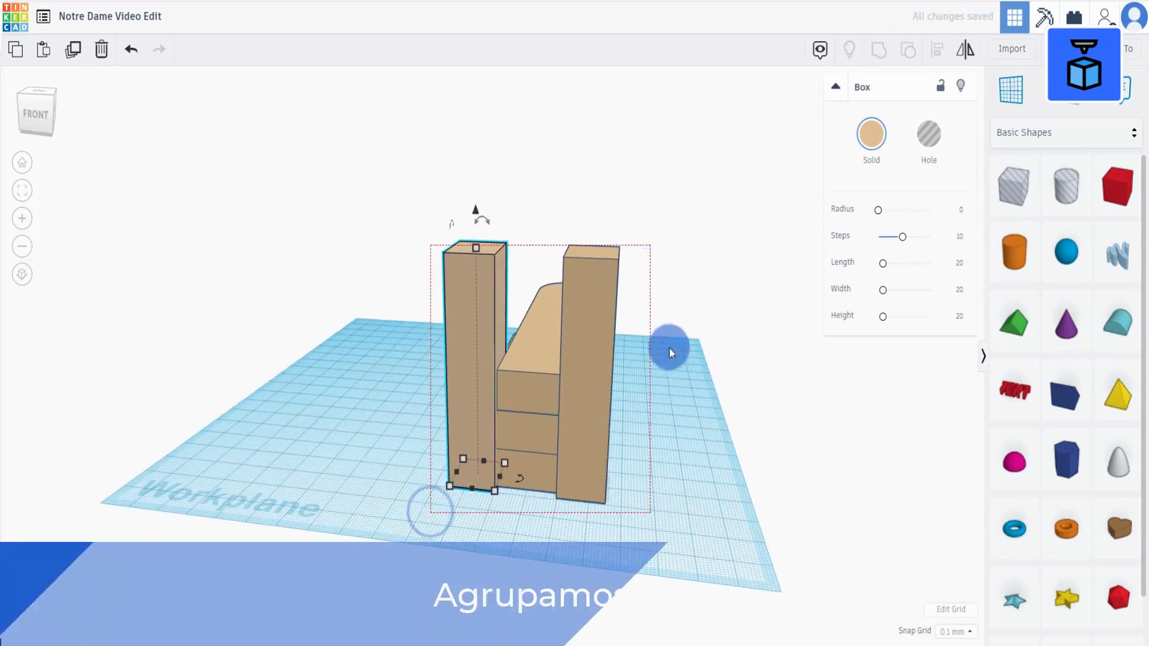
right_drag(670, 349, 662, 405)
scroll(662, 404, down, 2)
click(878, 49)
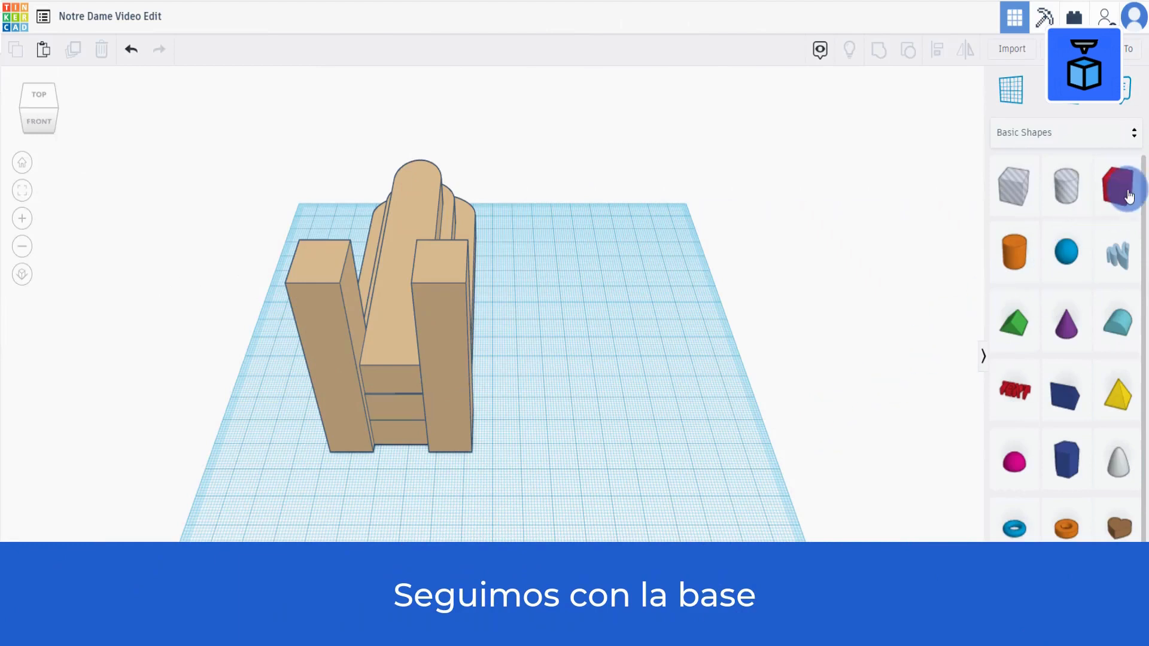
Step: Place a box on the free area of the workplane and size it 50 mm wide, 18.5 mm deep and 35.12 mm high
drag(1125, 187, 577, 348)
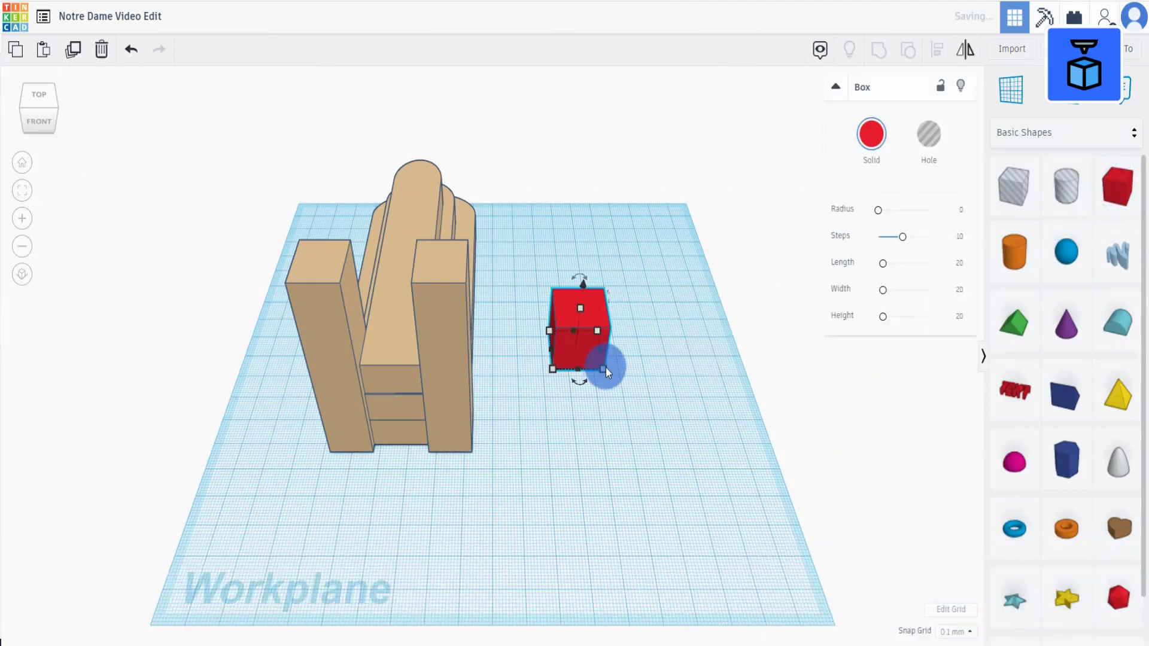
click(603, 369)
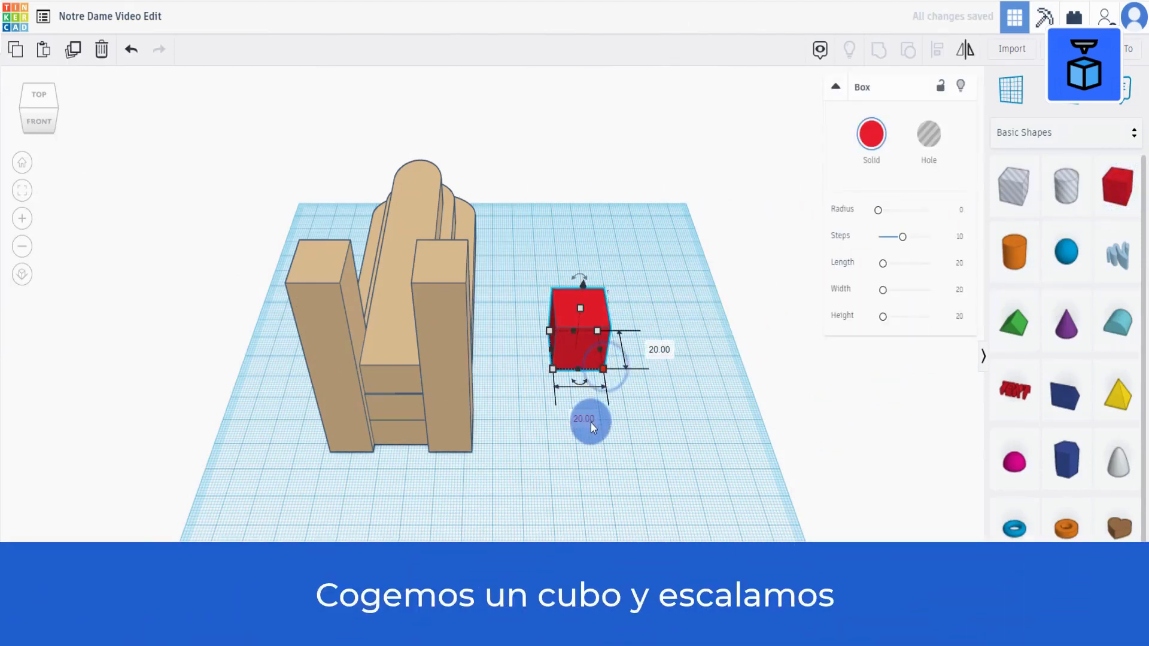
click(587, 419)
text(50)
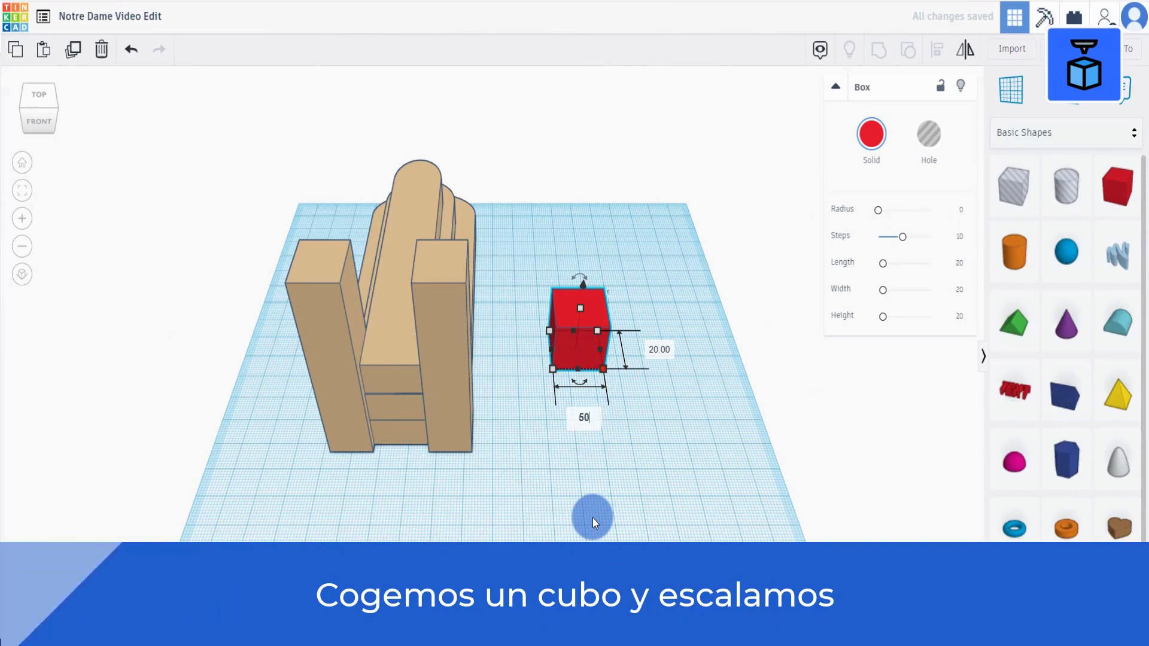
click(663, 352)
text(18.5)
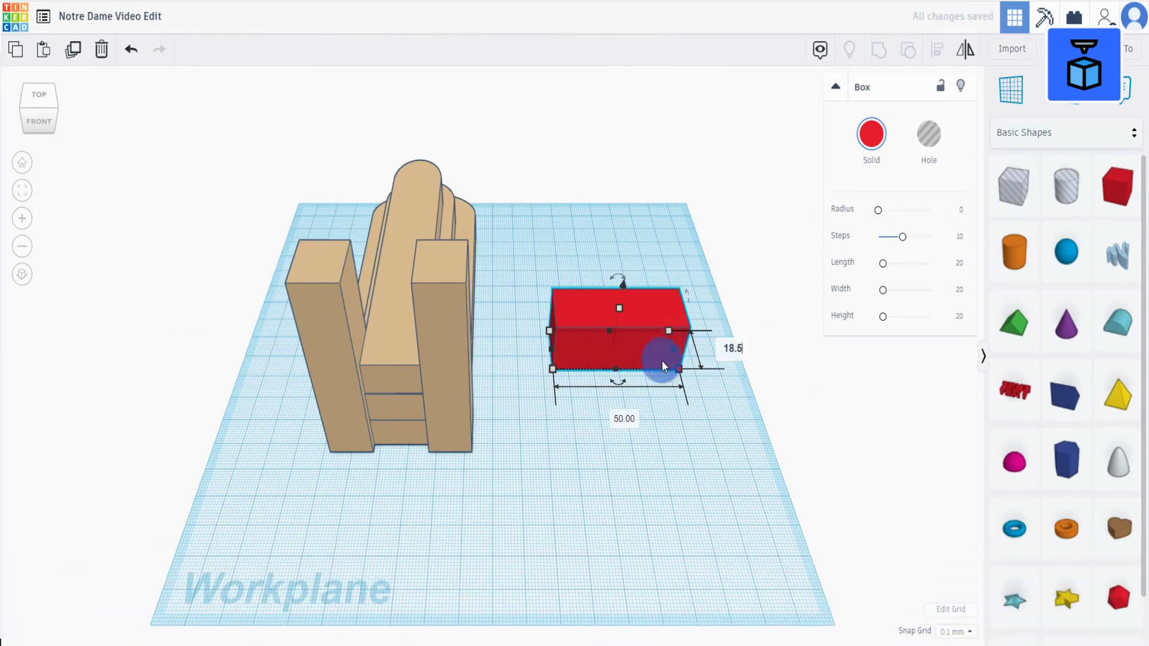
key(Return)
click(677, 327)
text(35)
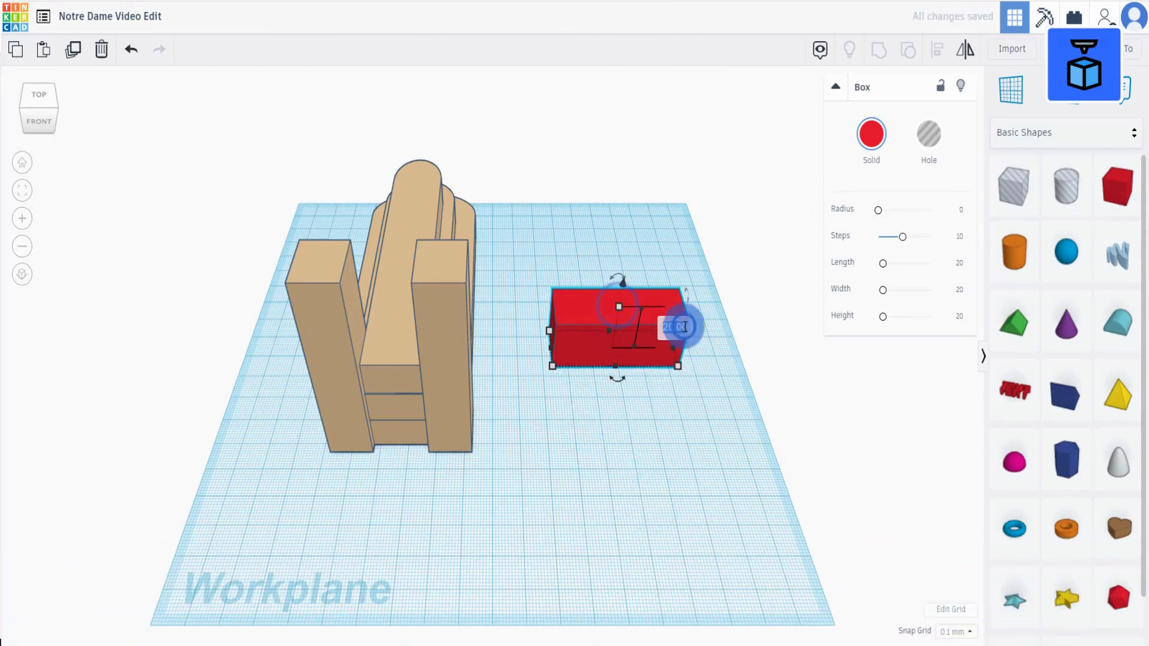
text(.12)
Step: Colour the box tan and move it crosswise into the tiered body, close to the rounded end
right_drag(677, 495, 599, 492)
click(869, 144)
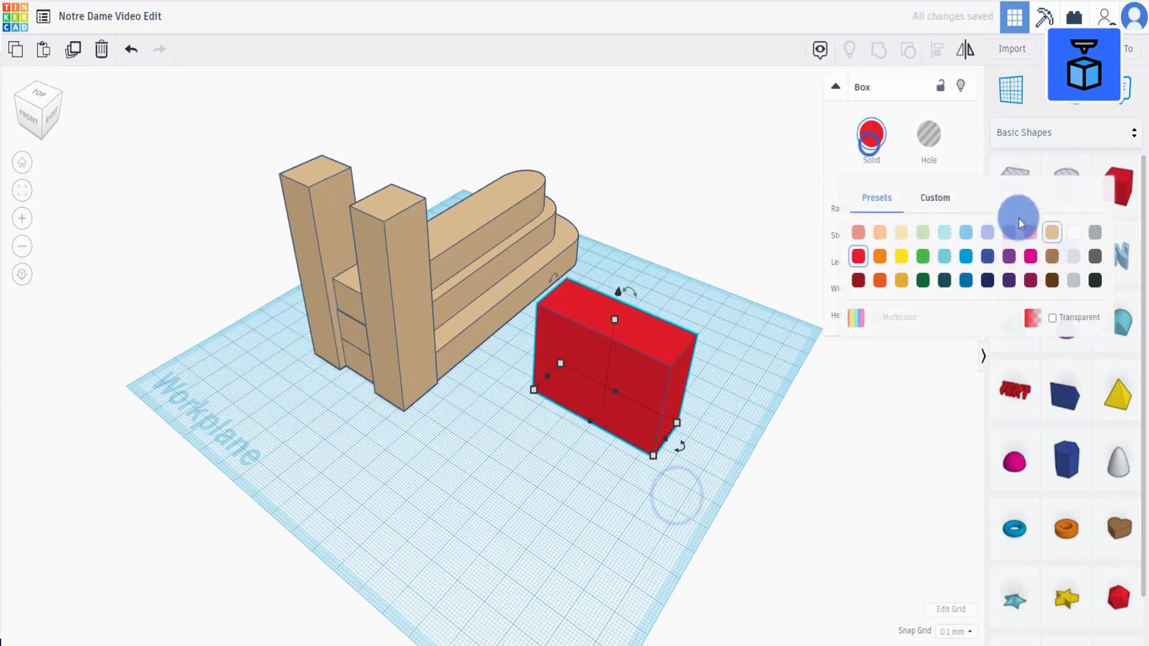
click(1056, 237)
drag(655, 364, 504, 247)
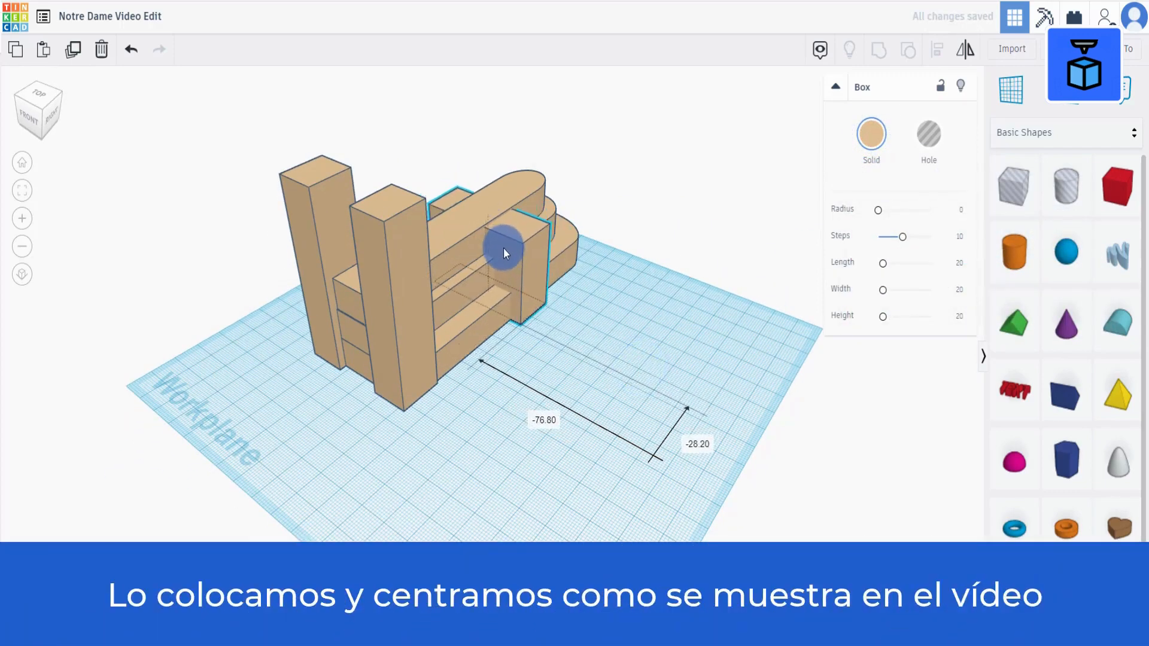
right_drag(550, 382, 414, 464)
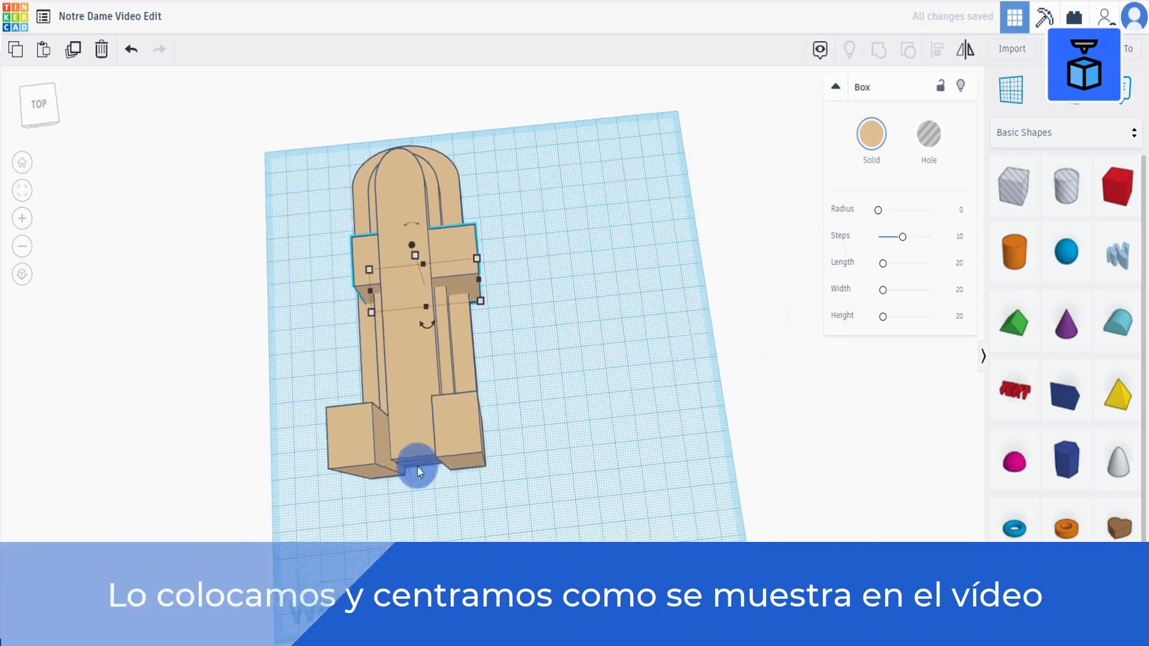
Step: Align the crosswise box and the grouped body centred on each other across the body's width
drag(436, 239, 526, 149)
click(936, 49)
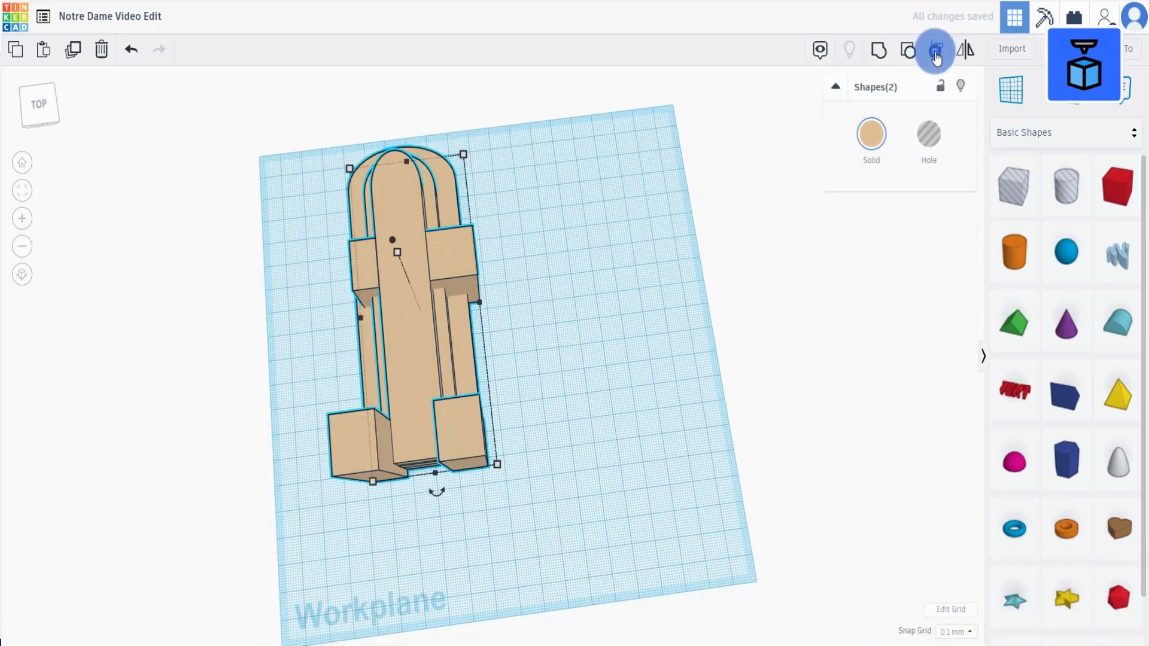
click(358, 328)
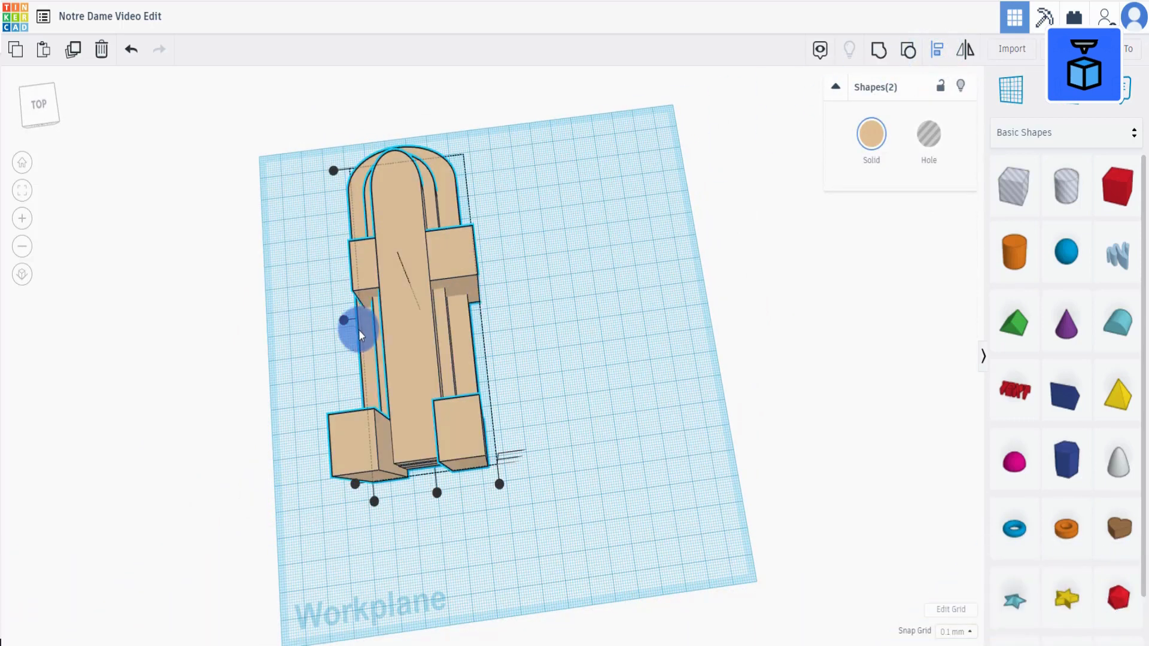
click(437, 493)
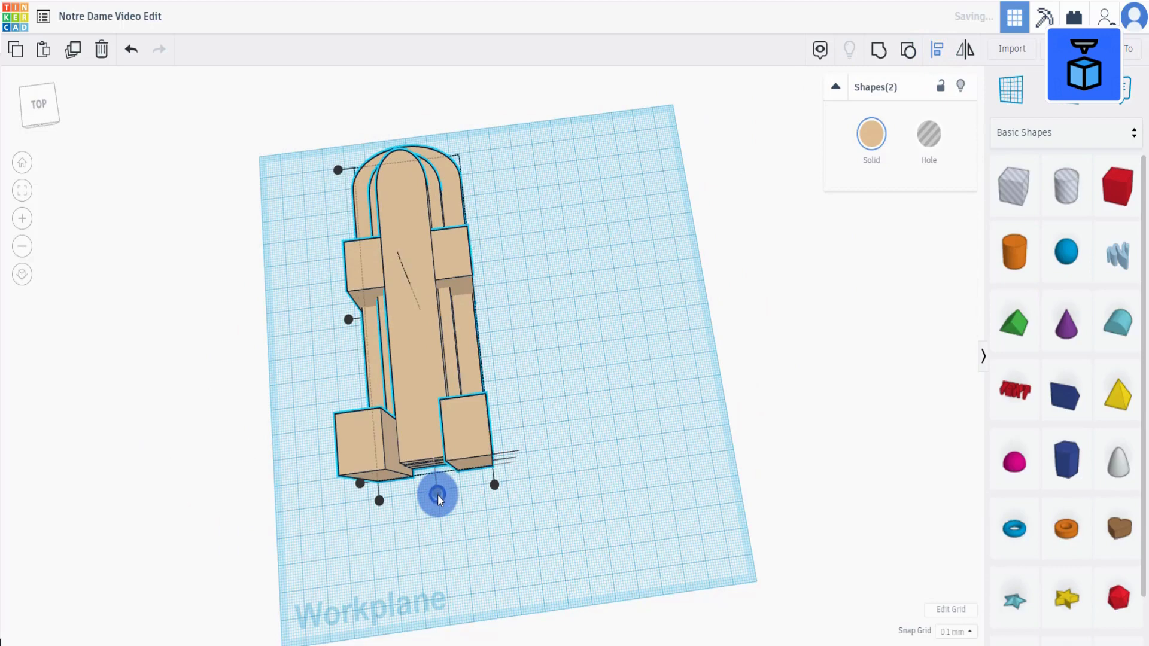
click(556, 325)
Step: Group the crosswise box with the cathedral body
right_drag(524, 337, 231, 239)
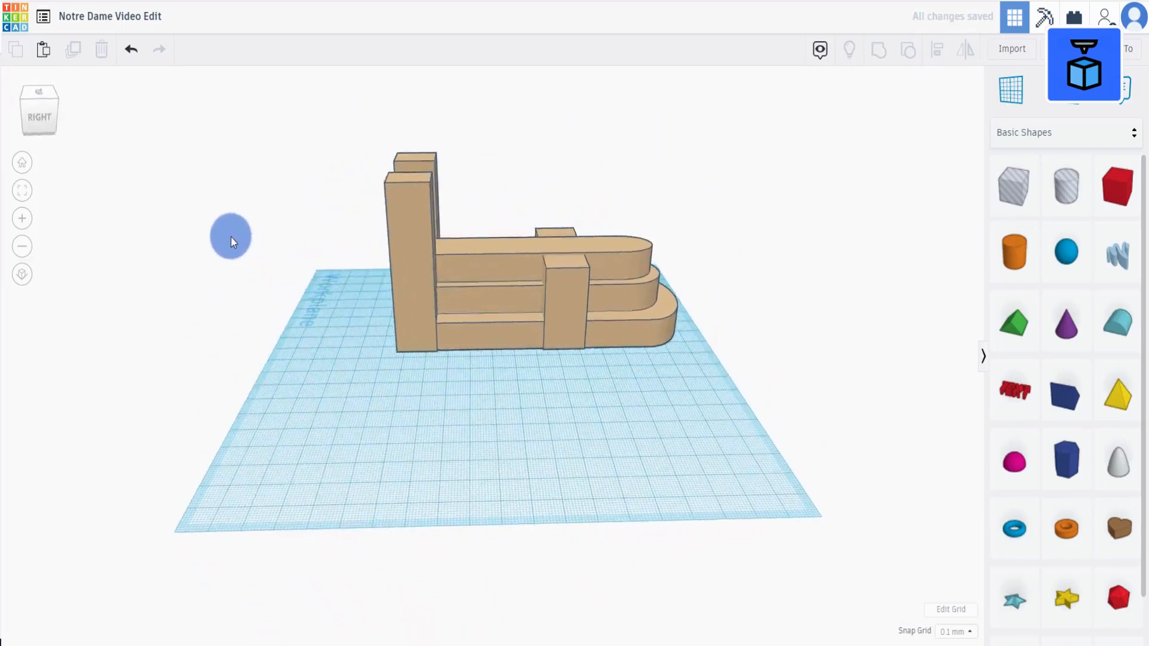
drag(375, 418, 710, 149)
click(879, 50)
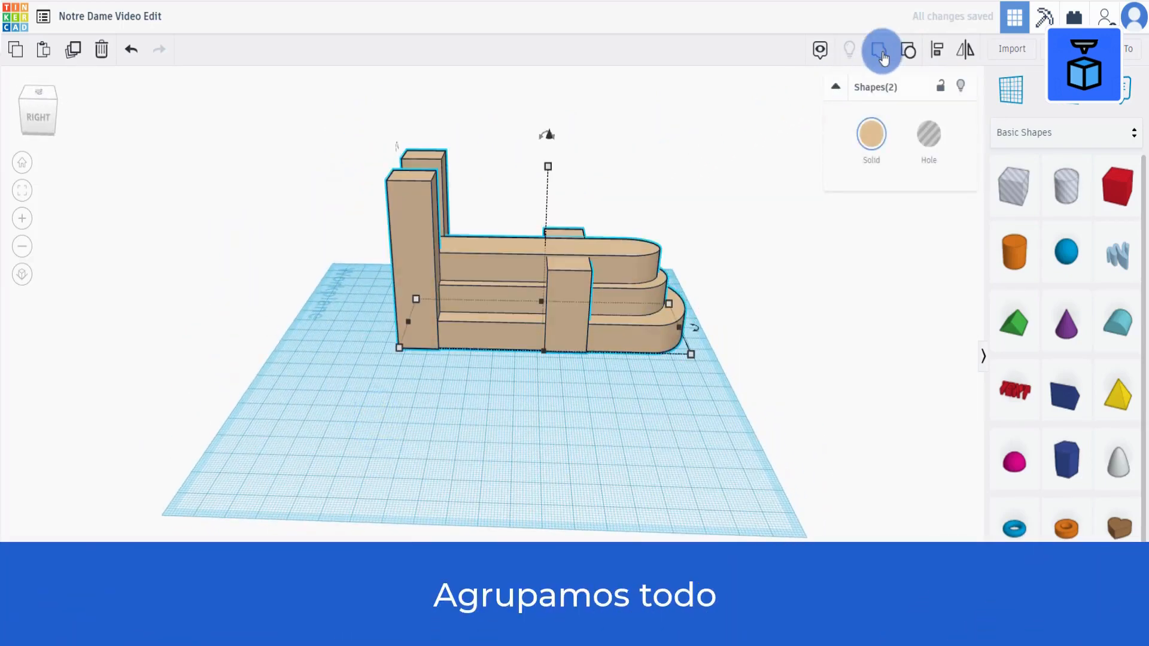
Step: Place a roof shape beside the cathedral, rotate it -90° in plan and colour it dark blue
right_drag(417, 324, 596, 439)
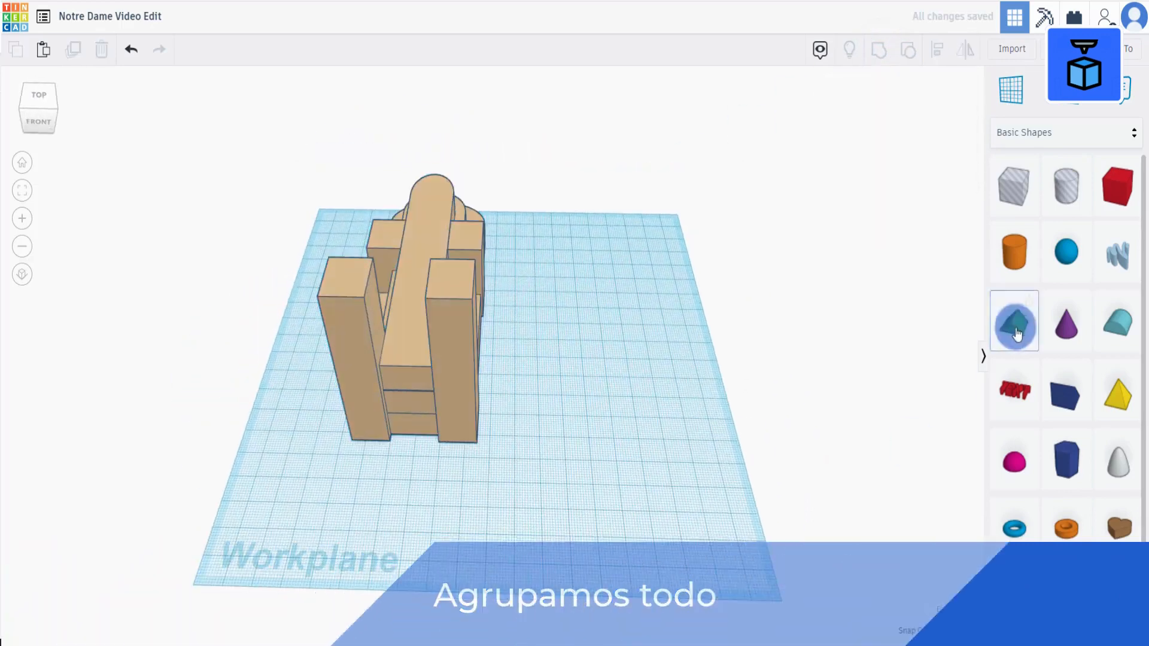
drag(1014, 324, 586, 351)
right_drag(613, 449, 605, 445)
drag(628, 380, 652, 368)
click(887, 119)
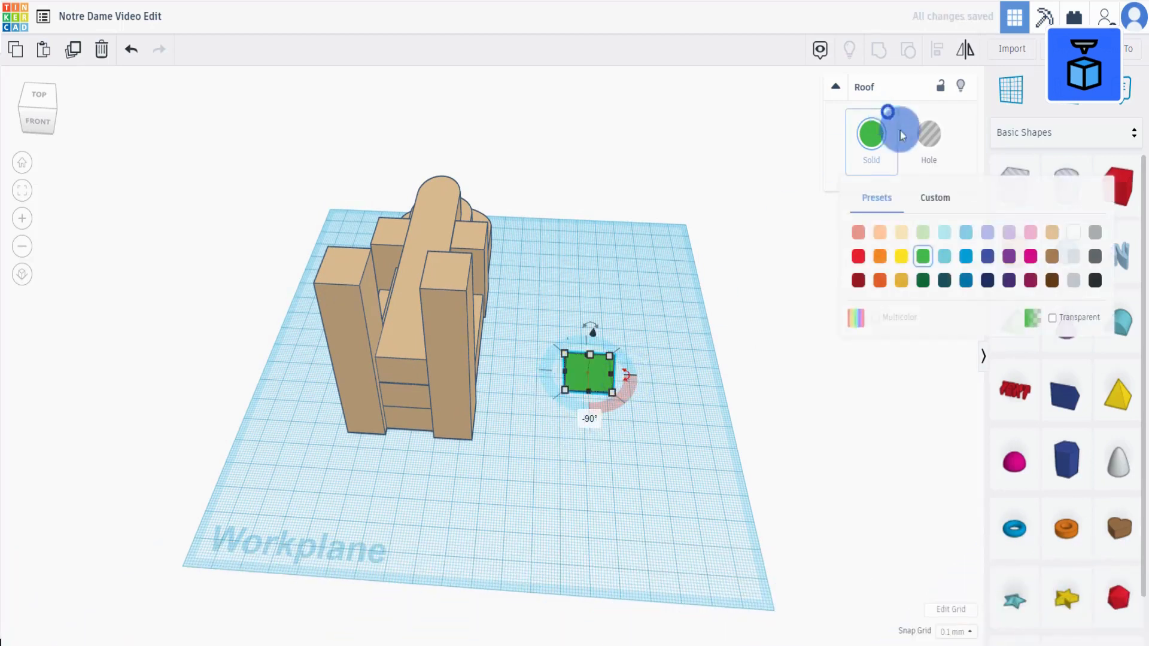
click(988, 257)
Step: Size the roof 49.7 mm wide and 18.5 mm deep
right_drag(688, 425, 614, 389)
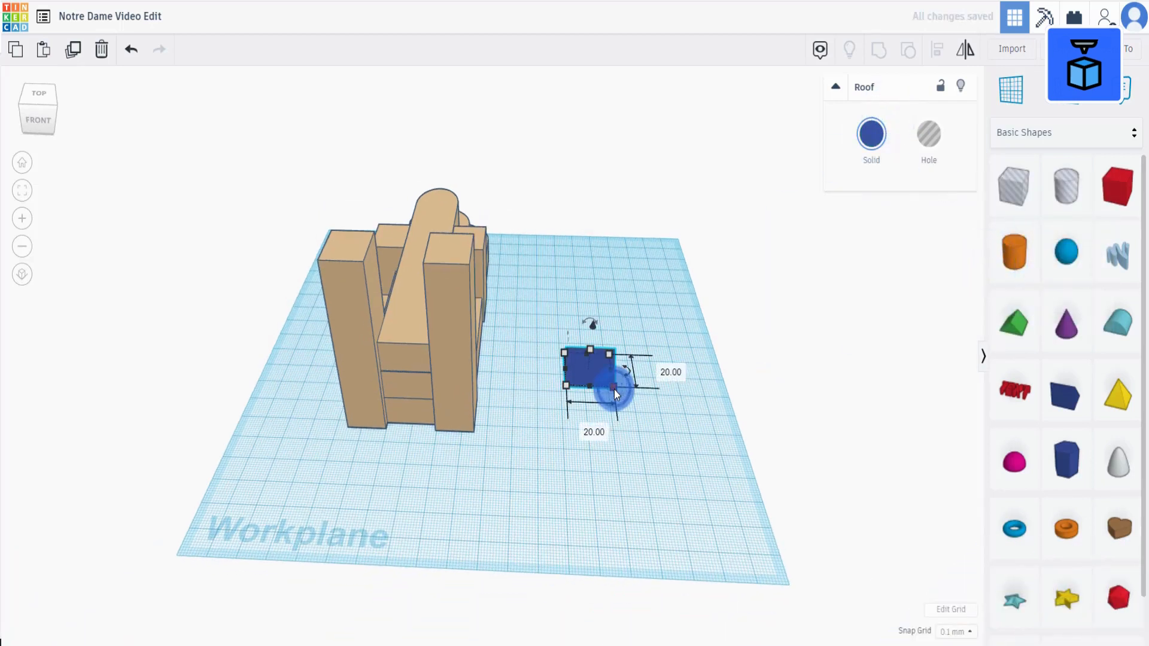
click(592, 431)
text(49.7)
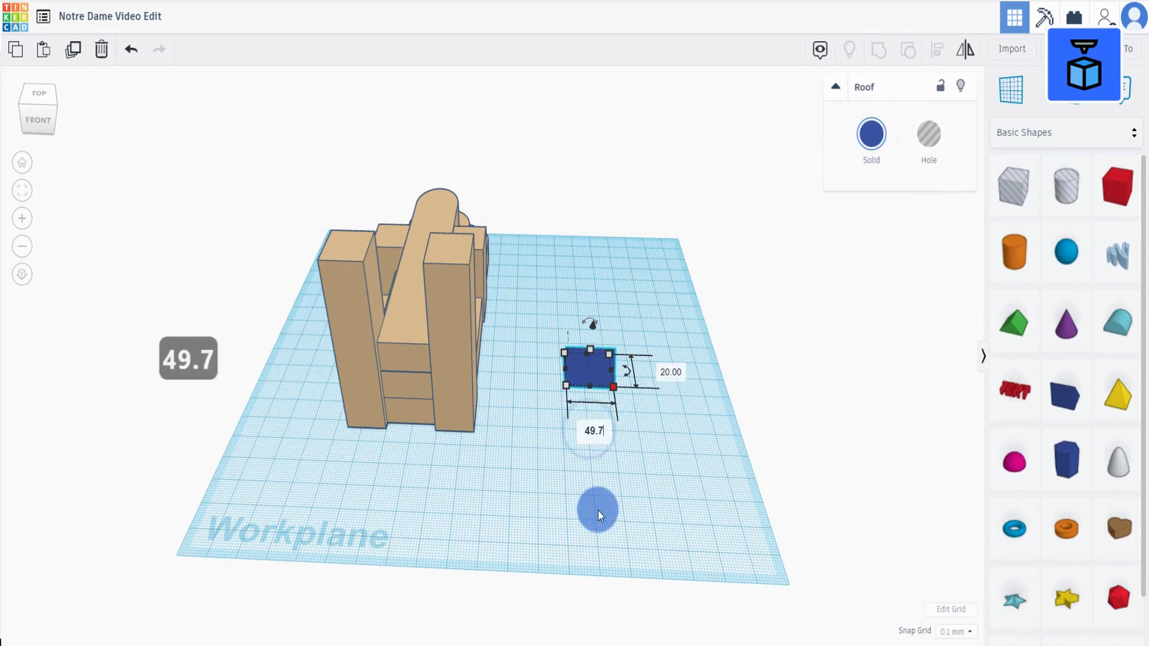
key(Return)
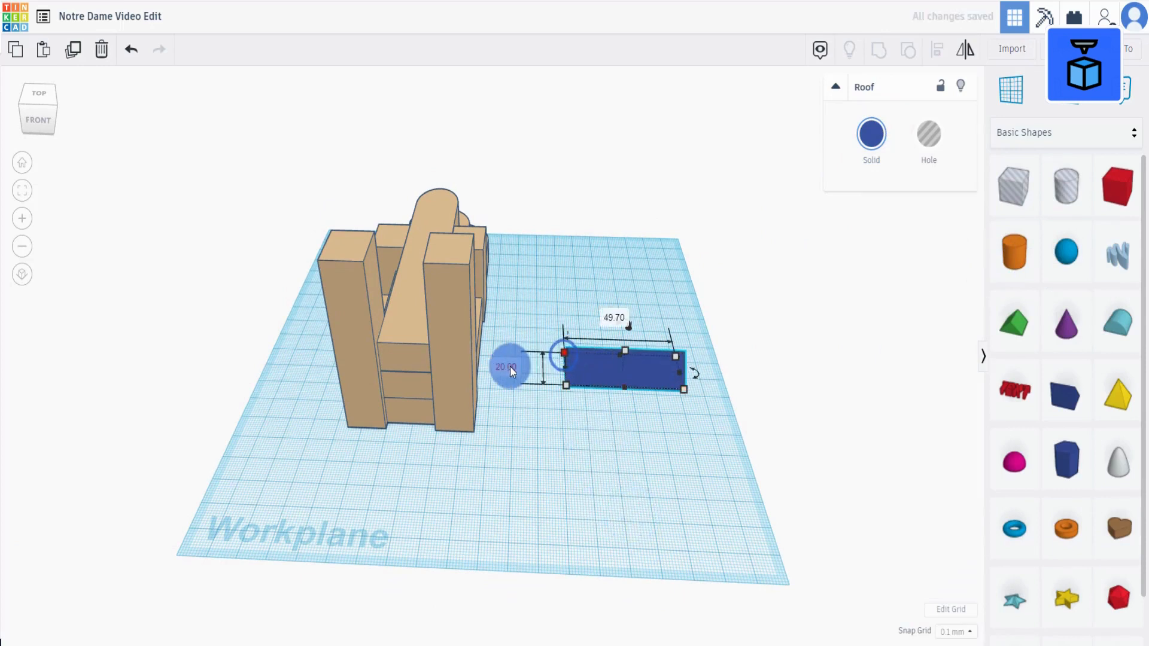
click(509, 368)
text(18.5)
key(Return)
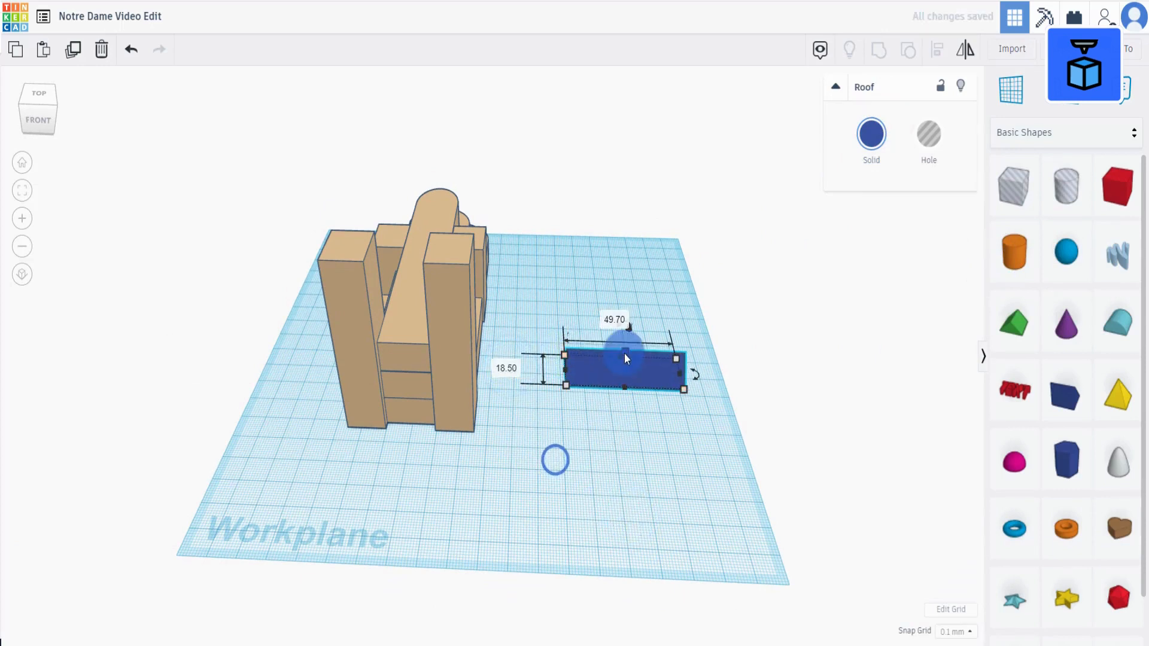
Step: Raise the roof to the level of the body's top tier using a temporary workplane and move it over the crosswise block
click(624, 352)
right_drag(663, 443, 655, 436)
click(1006, 88)
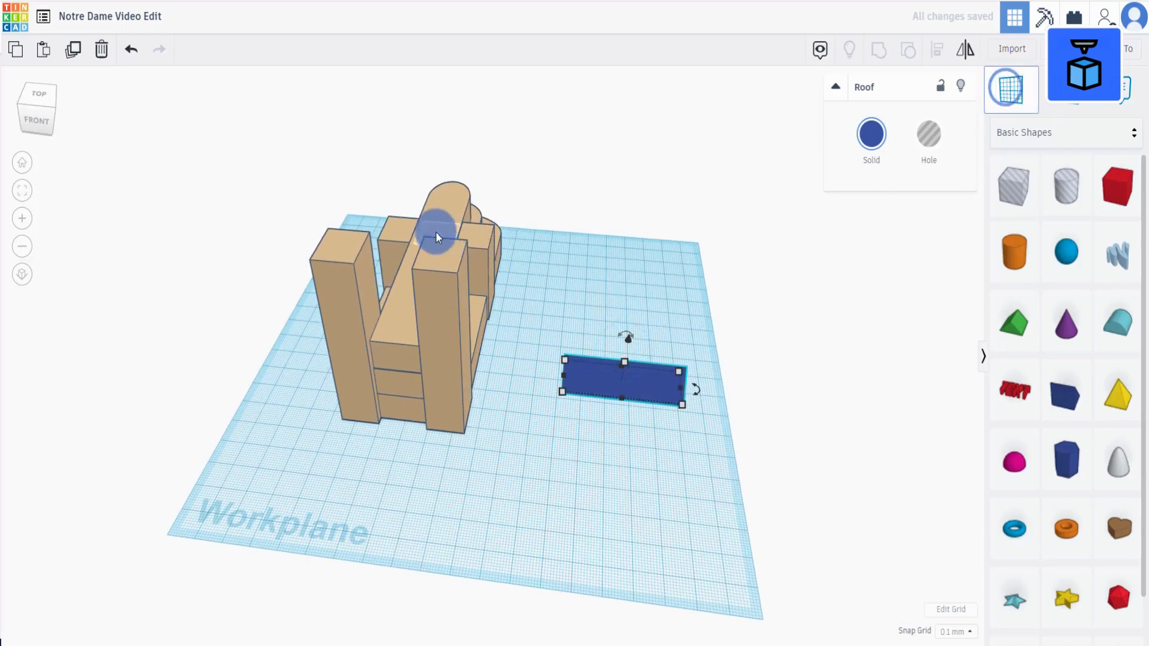
click(435, 232)
key(d)
right_drag(548, 368, 540, 408)
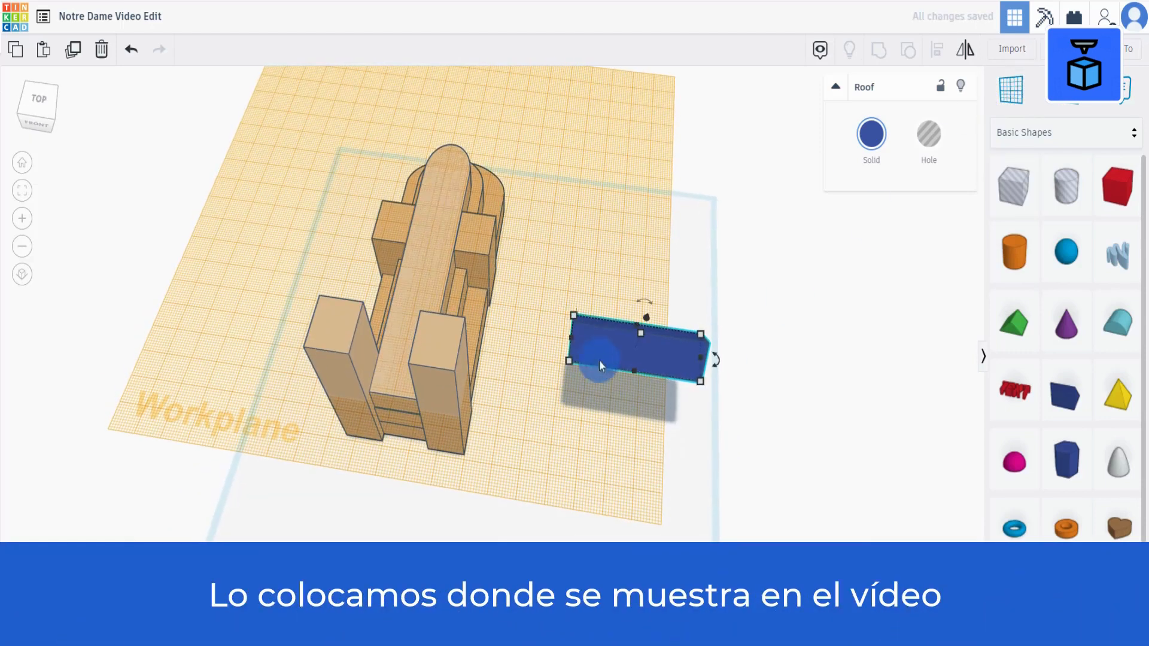
drag(598, 360, 407, 227)
click(1012, 90)
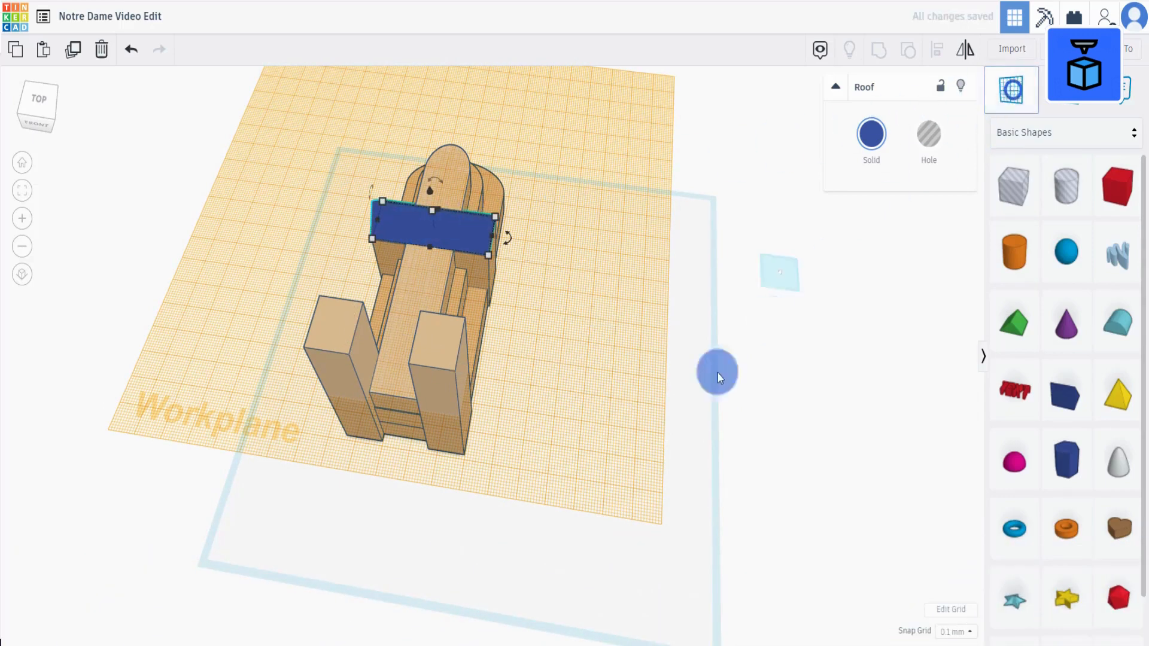
click(593, 490)
Step: Align the blue roof and the cathedral body centred on each other across the body's width
right_drag(536, 503, 512, 503)
drag(228, 515, 588, 101)
click(937, 50)
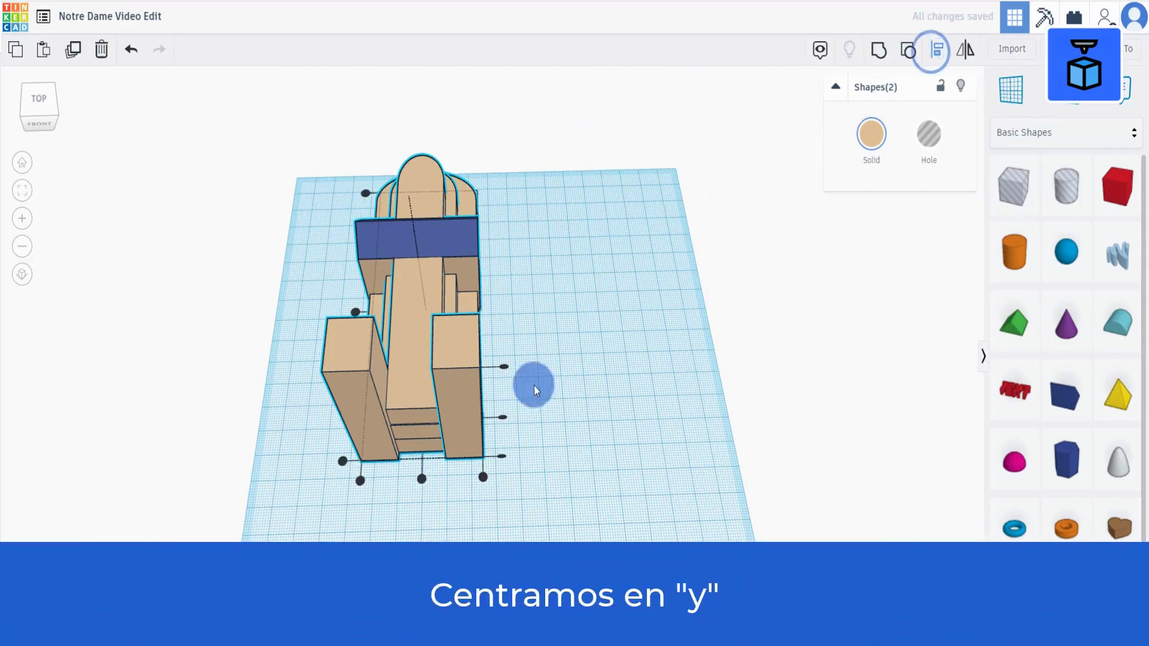
click(422, 479)
click(605, 365)
Step: Nudge the blue roof into line with the crosswise block and lower it by 1 mm
right_drag(606, 364, 566, 276)
scroll(541, 388, up, 3)
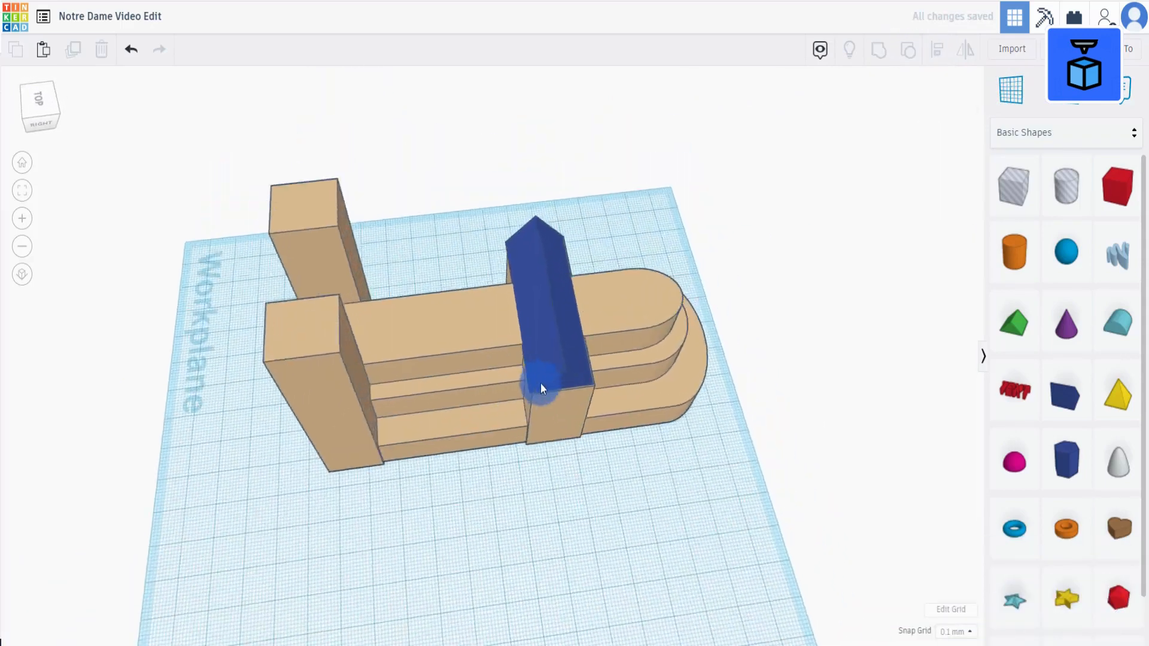
click(540, 388)
right_drag(541, 388, 418, 256)
key(Right)
key(Right)
key(Right)
key(Right)
key(Down)
drag(456, 231, 456, 236)
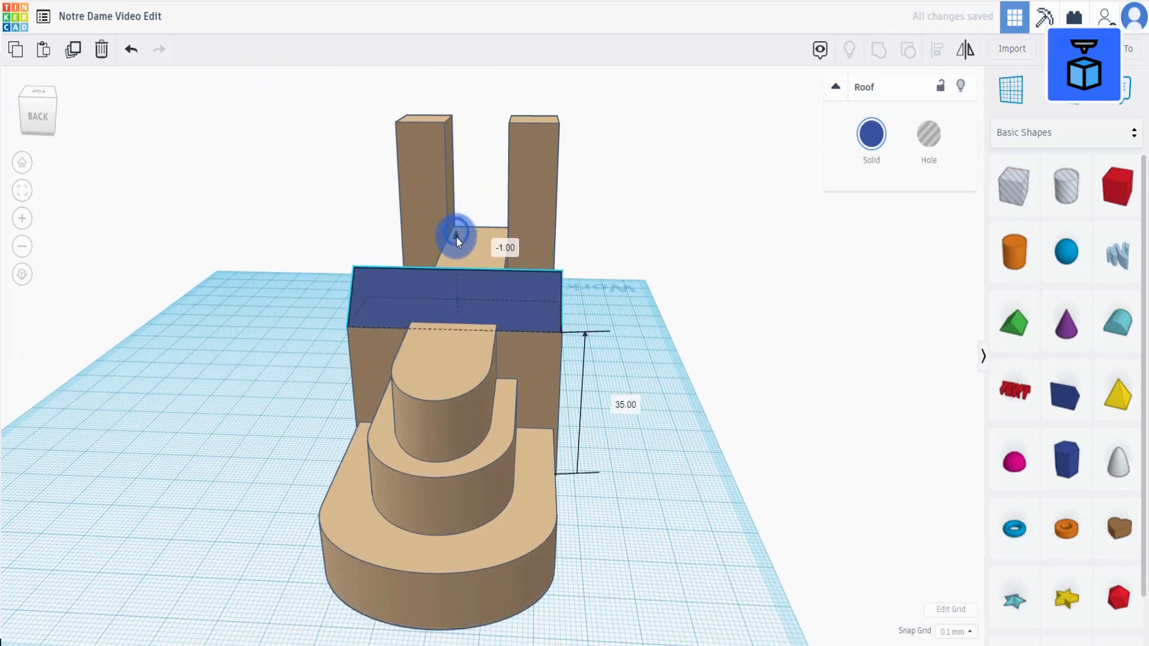
Step: Place a second roof on the top tier between the towers and the crosswise roof using a temporary workplane, and colour it dark blue
right_drag(456, 235, 552, 483)
click(1012, 90)
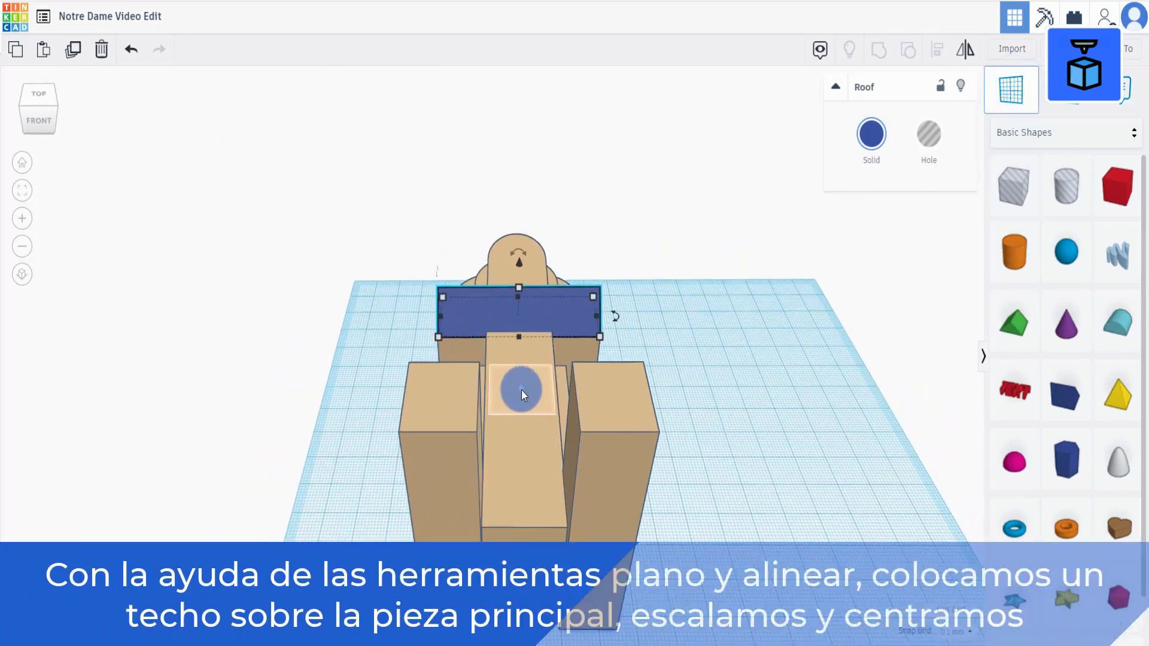
click(522, 390)
click(1016, 318)
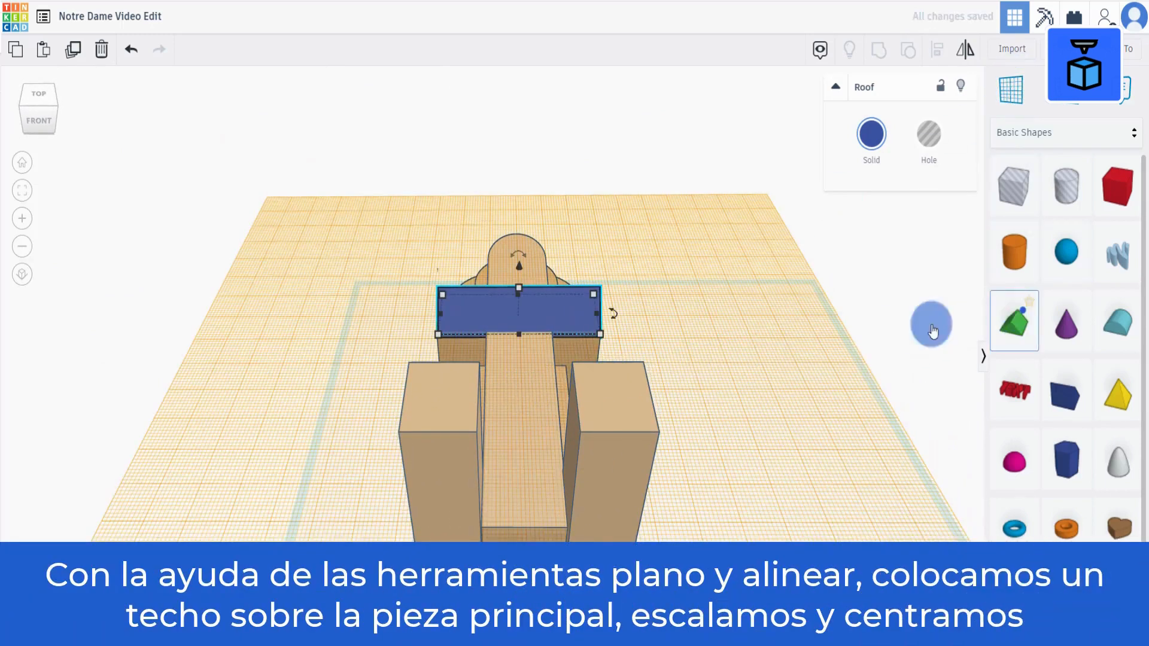
click(521, 393)
click(1021, 90)
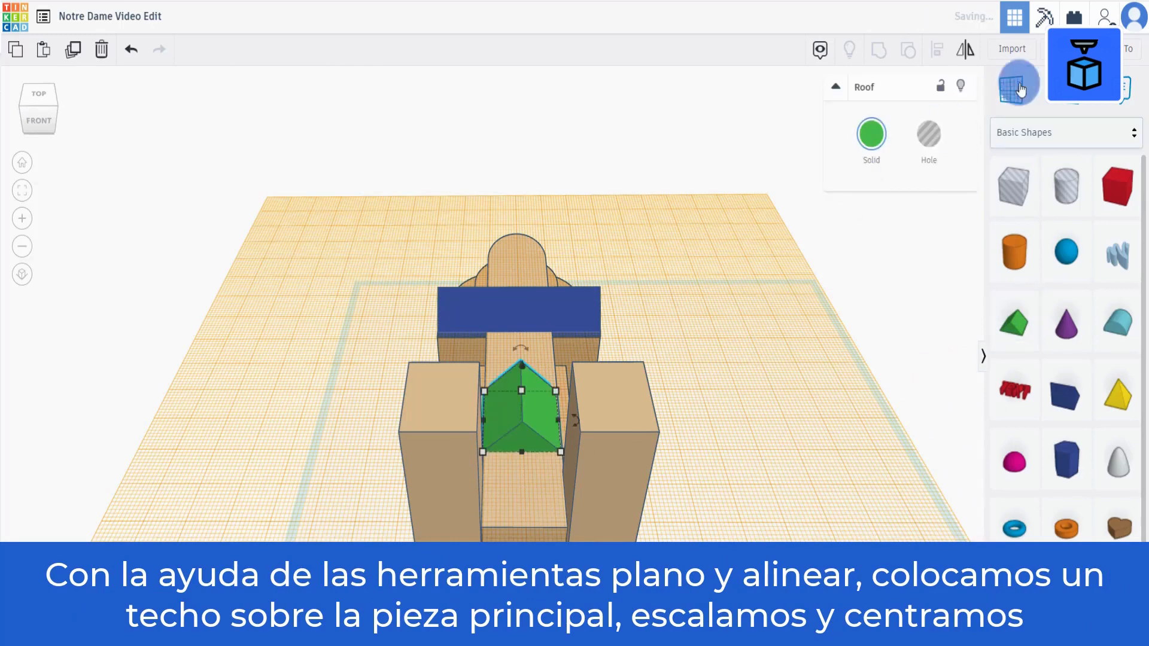
click(795, 437)
click(871, 133)
click(985, 256)
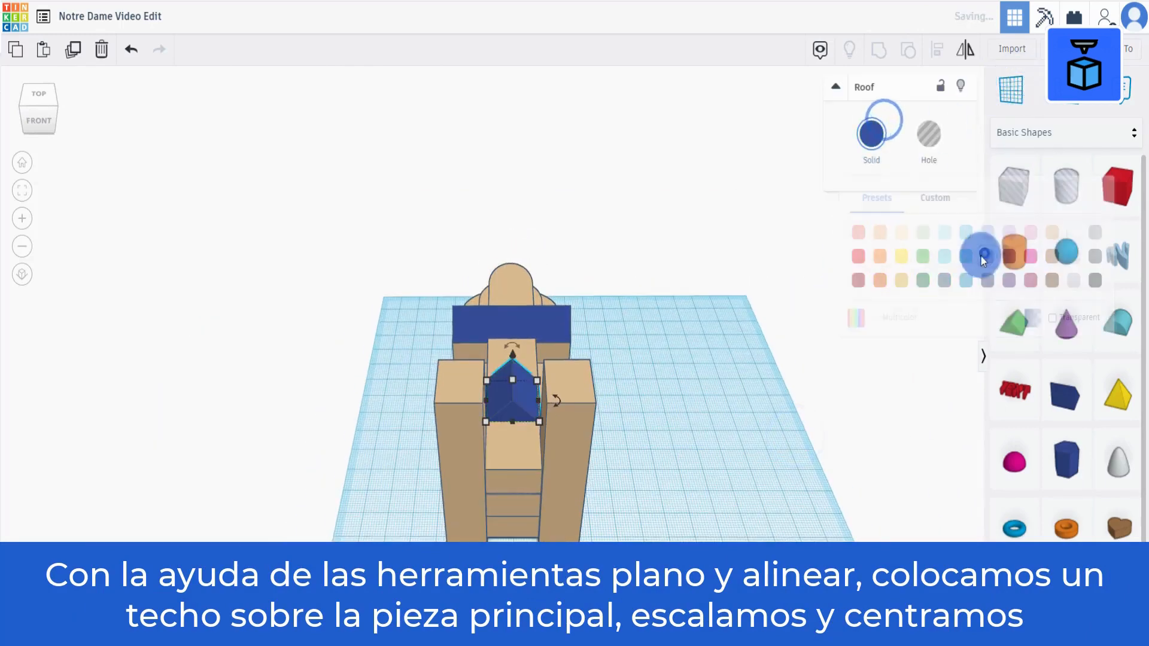
Step: Set the length of the roof between the towers and the crosswise roof to 88 mm
click(513, 485)
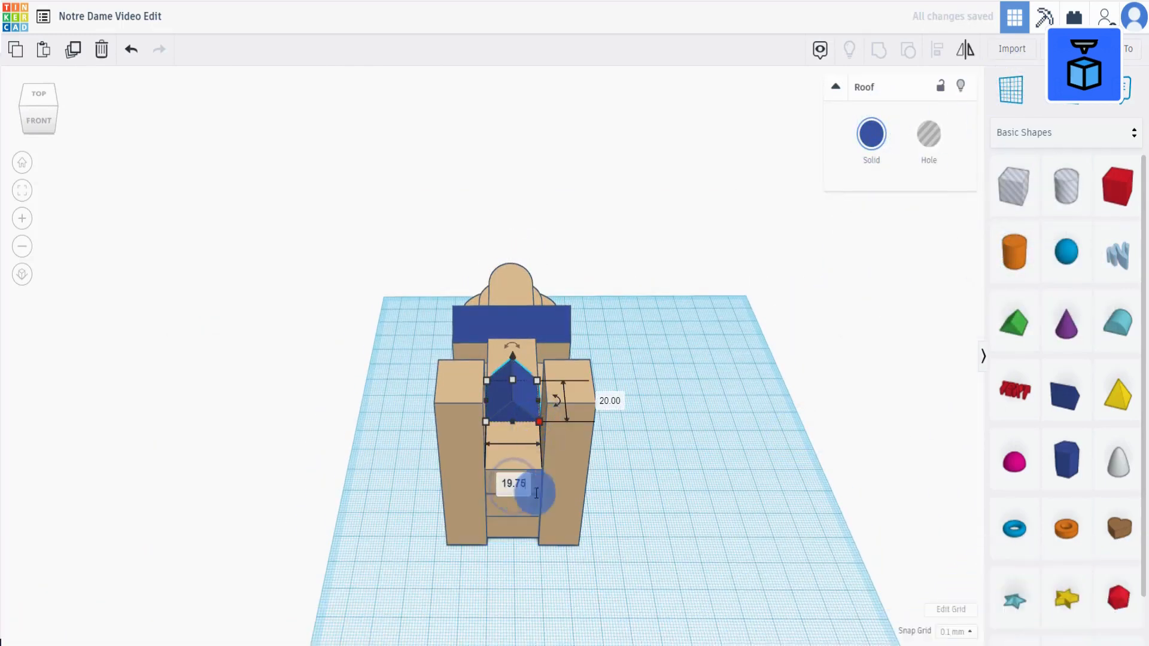
click(628, 515)
click(608, 399)
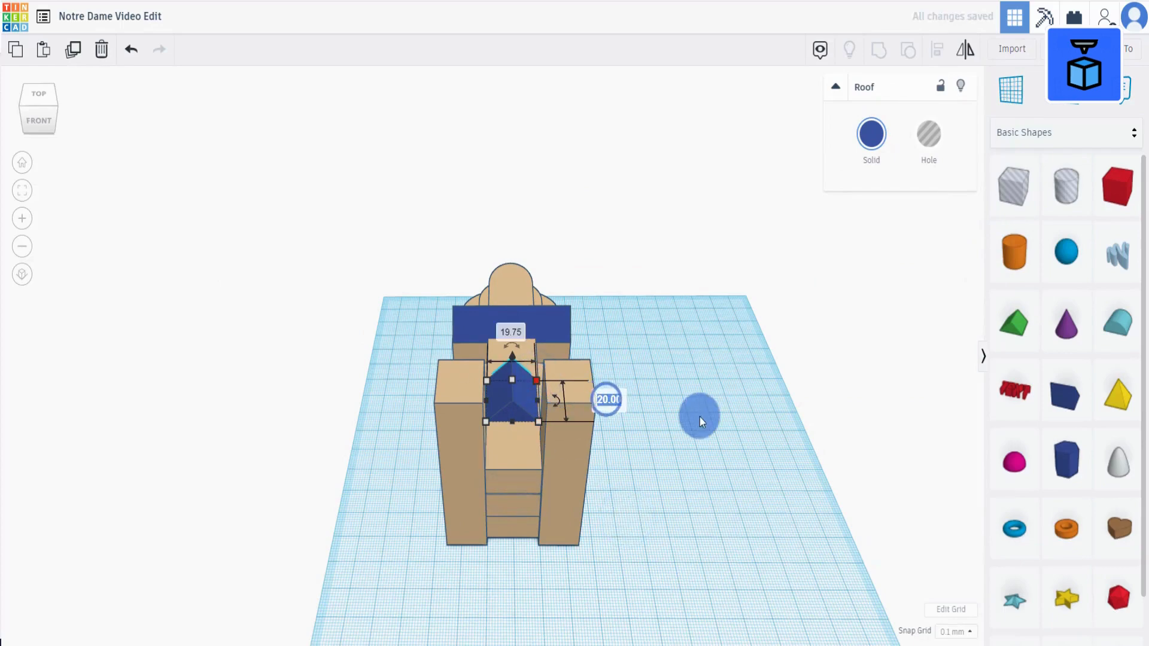
text(88)
click(699, 417)
Step: Nudge the long roof along the body towards the towers until its rear end meets the start of the top tier's rounding
right_drag(509, 319, 457, 400)
key(Left)
key(Left)
key(Left)
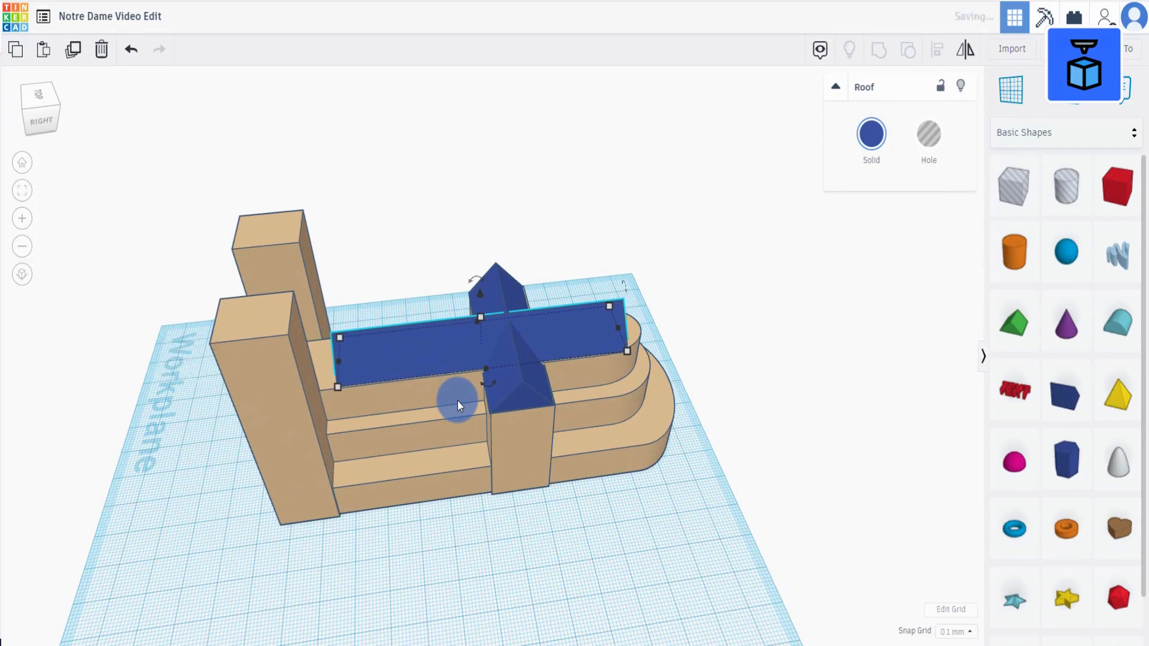
key(Left)
key(Left)
key(Left)
key(shift+Left)
key(shift+Left)
key(shift+Left)
key(shift+Left)
Step: Align the long roof and the cathedral body centred on each other across the body's width
right_drag(471, 401, 366, 468)
shift+click(513, 544)
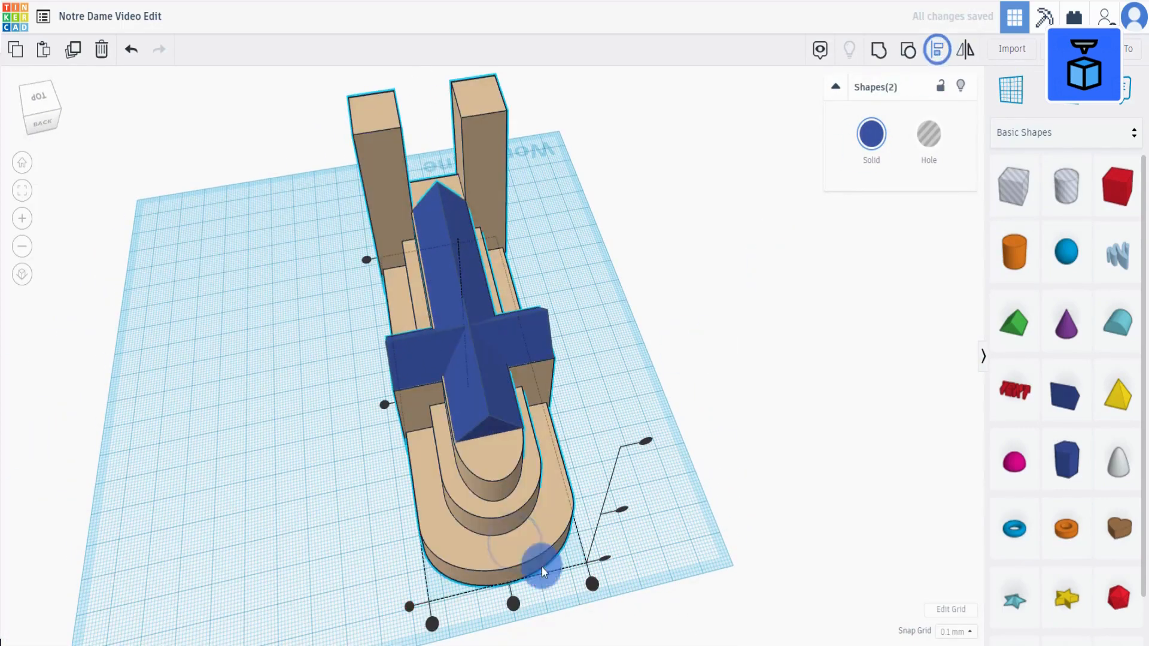
click(513, 604)
click(651, 429)
Step: Group the long roof with the crosswise roof
right_drag(651, 428, 617, 401)
click(474, 389)
scroll(497, 380, up, 2)
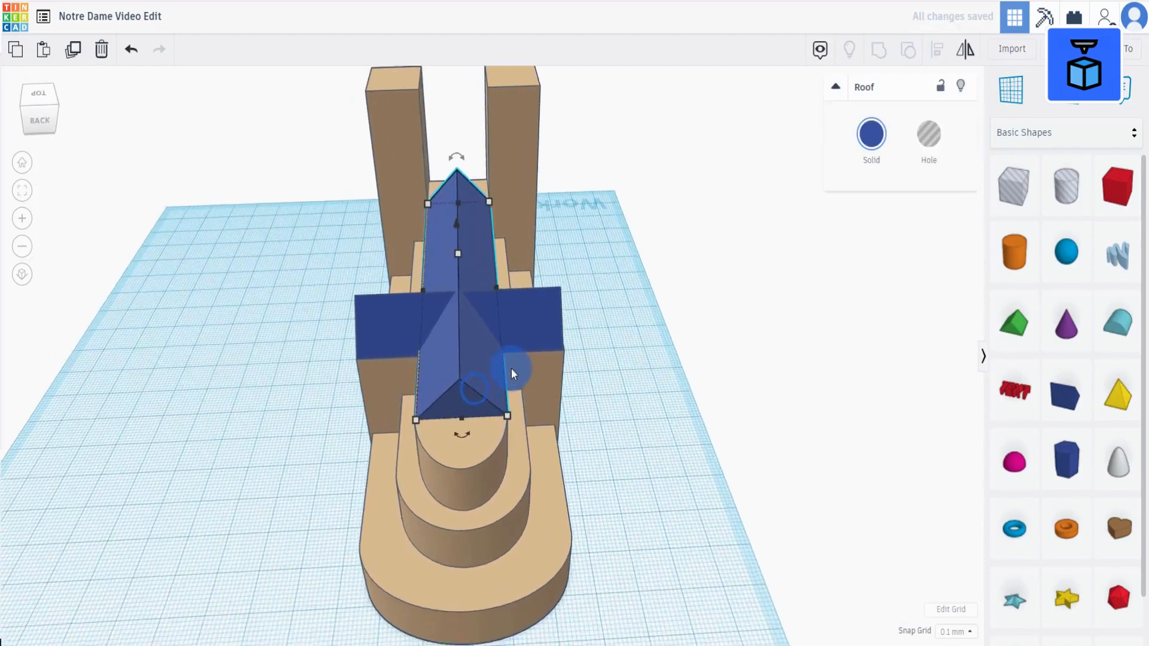
scroll(512, 368, up, 1)
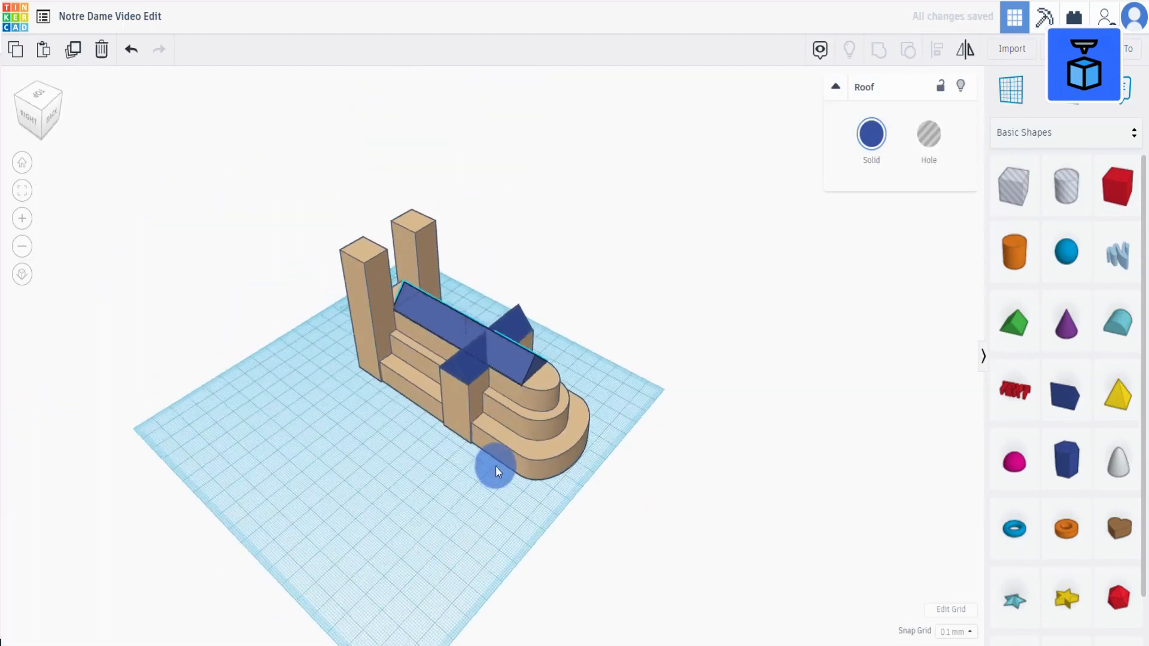
scroll(496, 465, up, 3)
shift+click(453, 385)
click(879, 49)
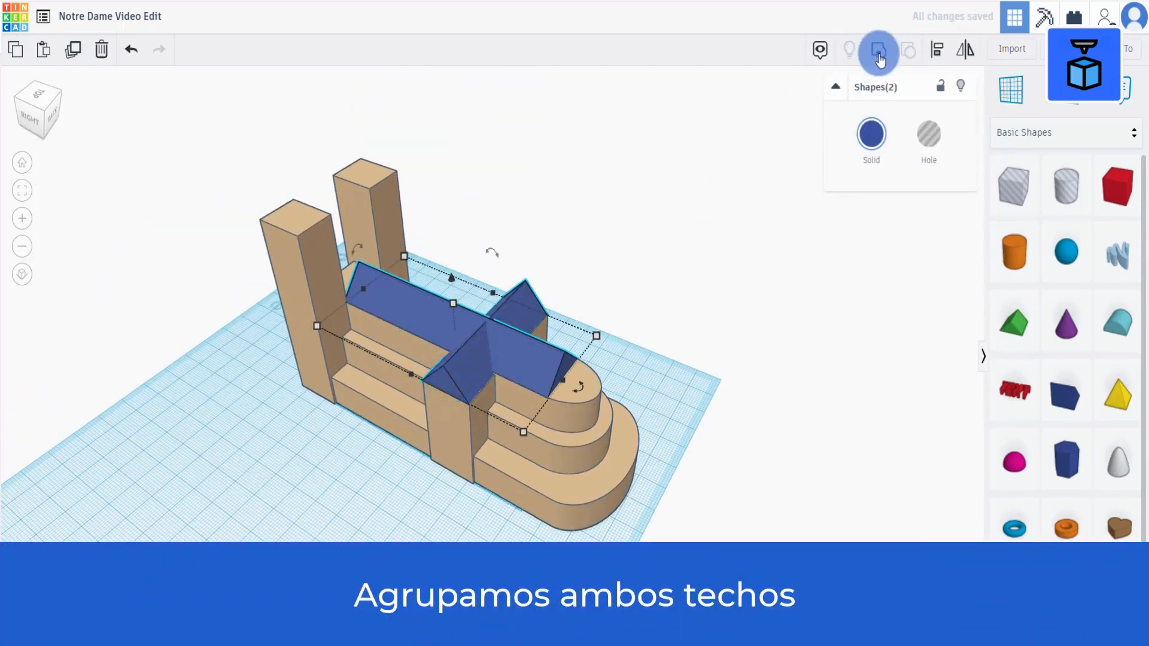
Step: Place a cone on the top tier's rounded end using a temporary workplane and colour it dark blue
right_drag(415, 475, 460, 435)
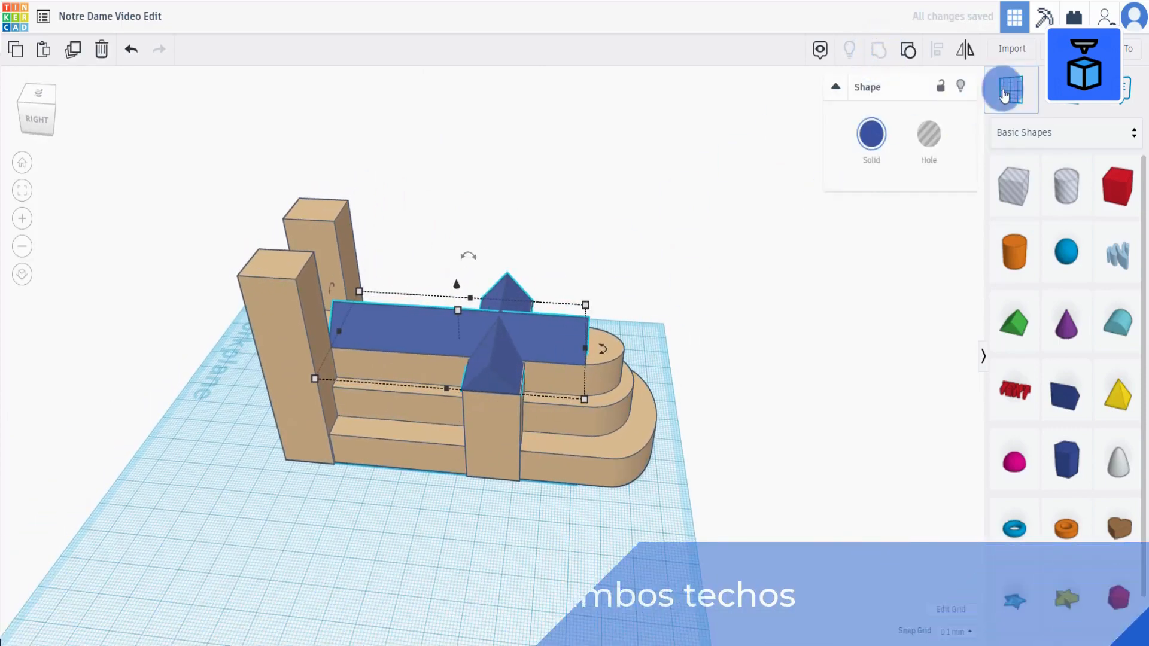
click(1005, 92)
click(609, 347)
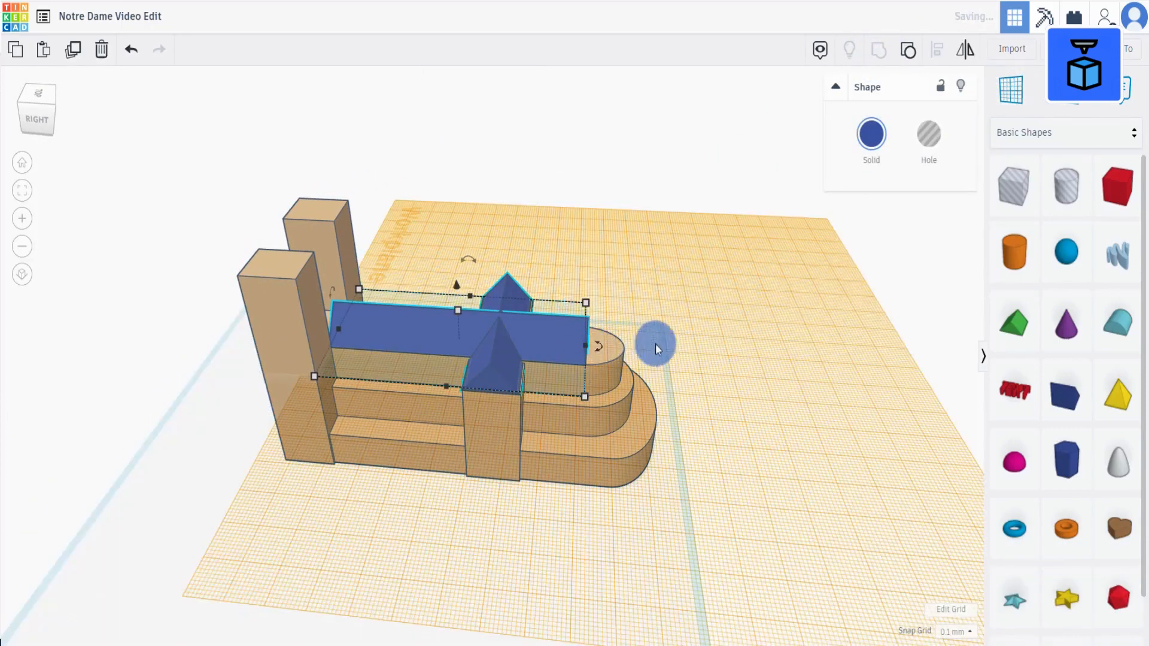
drag(1066, 323, 596, 346)
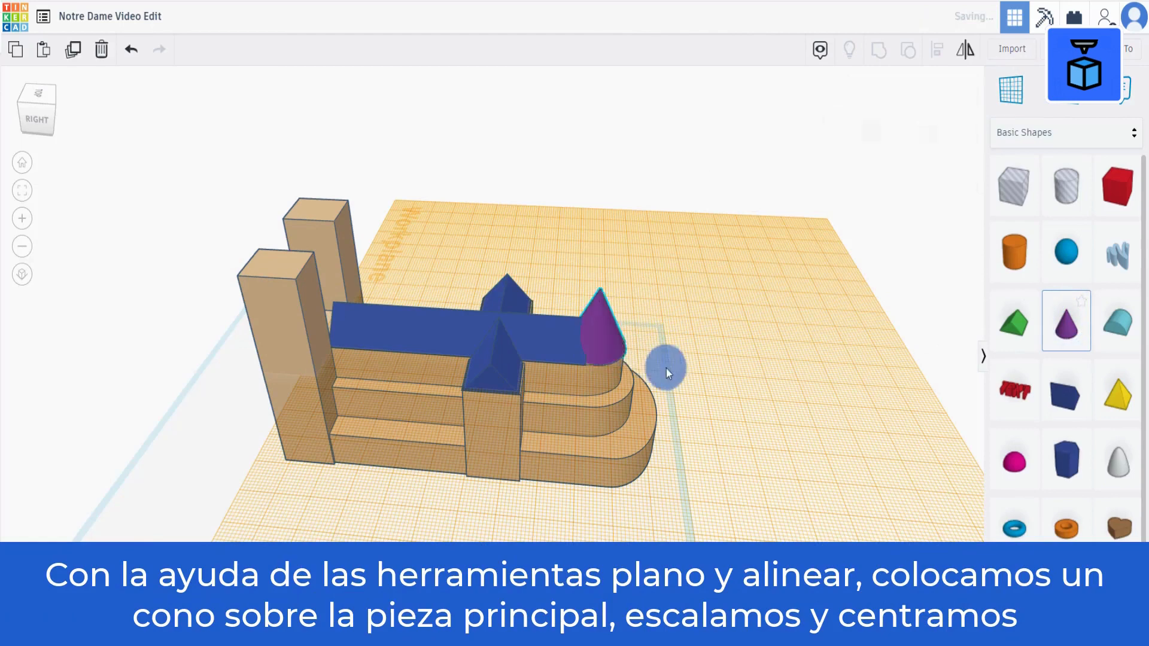
right_drag(621, 457, 815, 185)
click(903, 158)
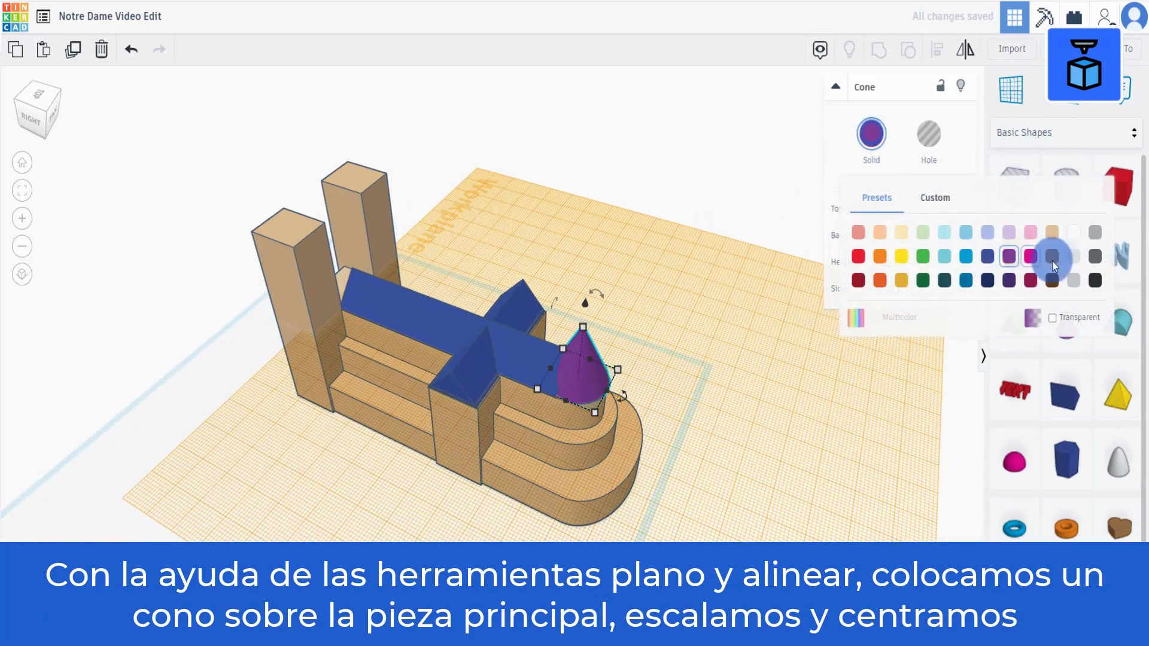
click(988, 254)
Step: Set the cone's height to 10 mm, its size across the body to 19.70 mm and its size along the body to 22 mm
scroll(698, 403, up, 5)
scroll(537, 407, up, 3)
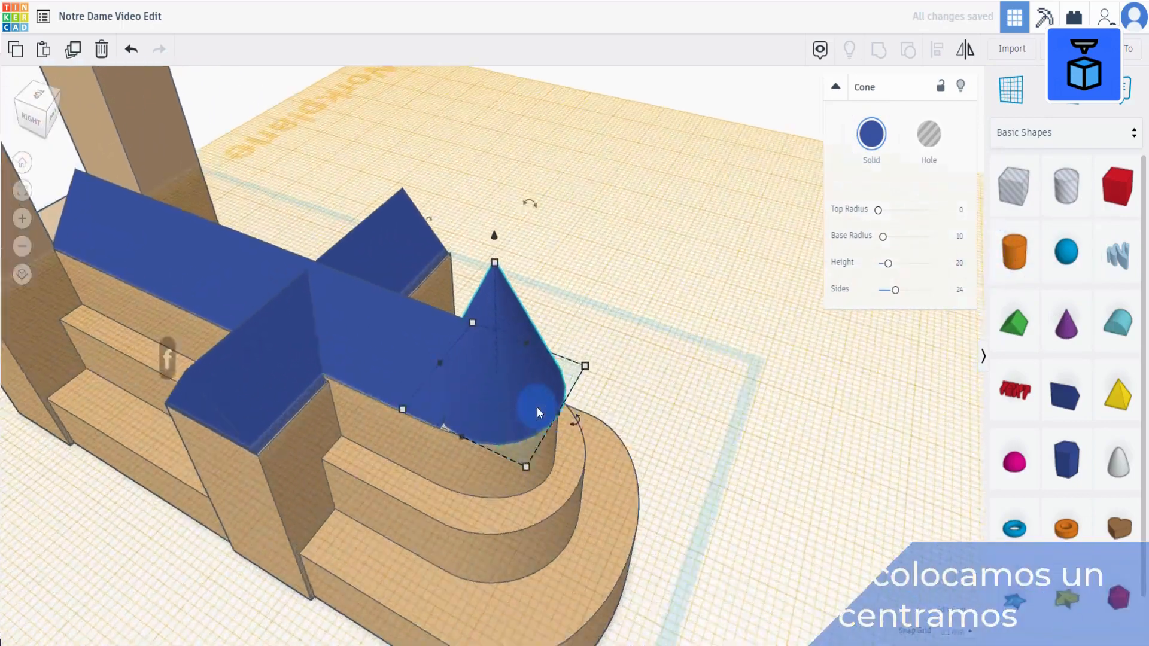
right_drag(537, 407, 513, 267)
click(552, 353)
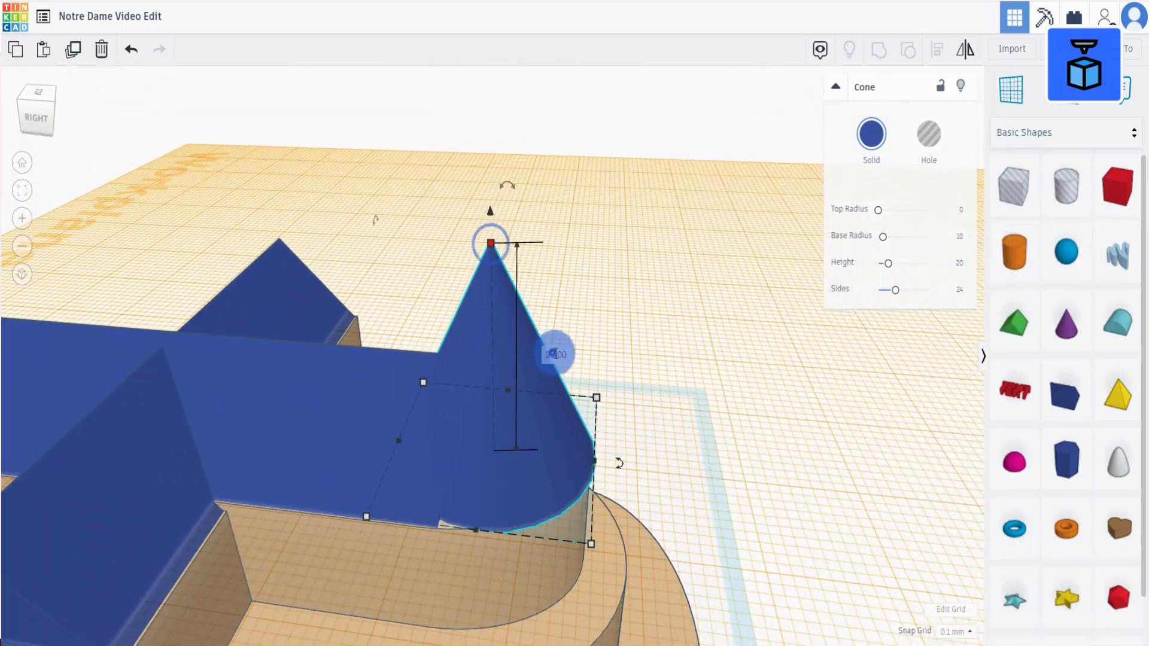
text(10)
click(670, 311)
click(592, 545)
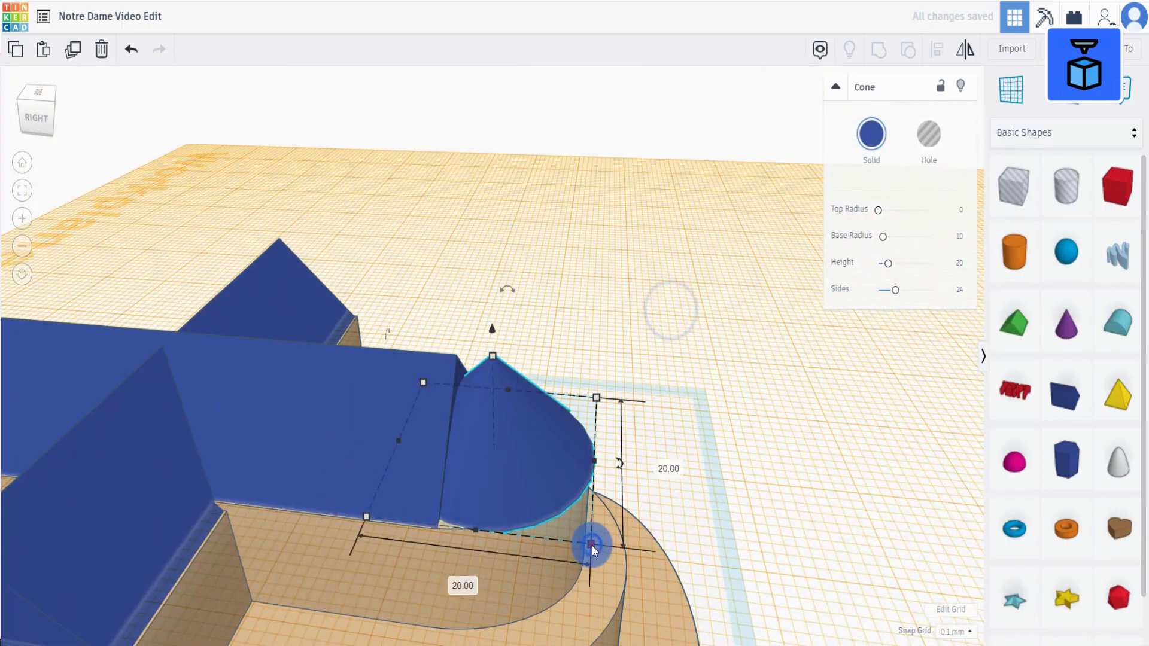
click(645, 447)
text(19.70)
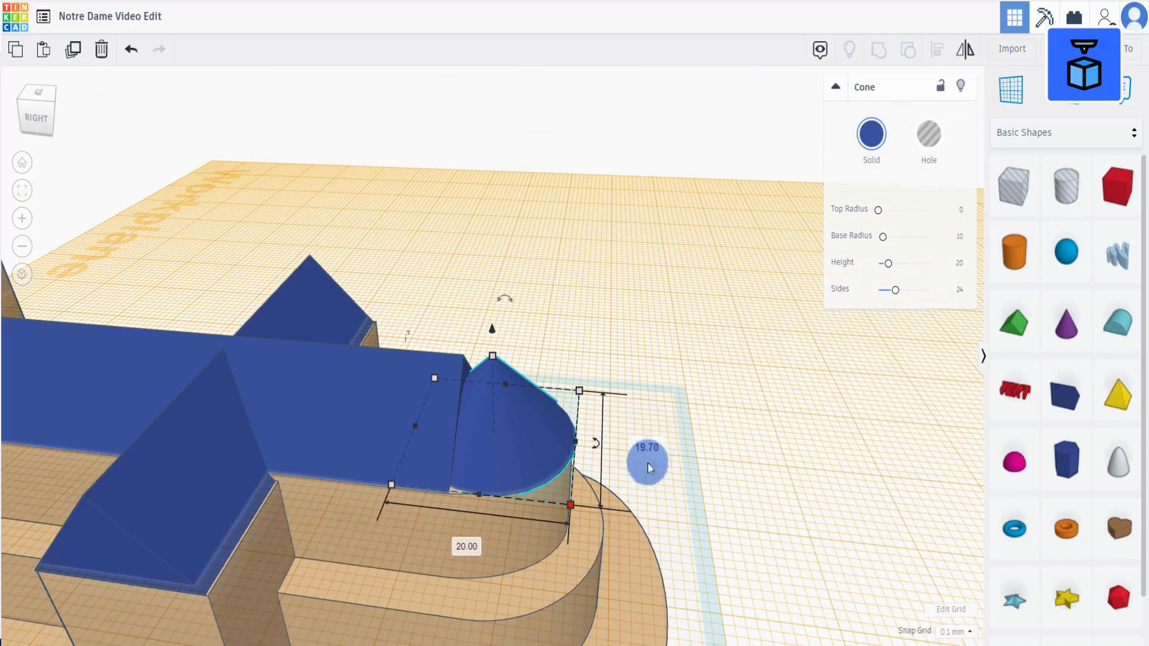
click(484, 549)
text(22)
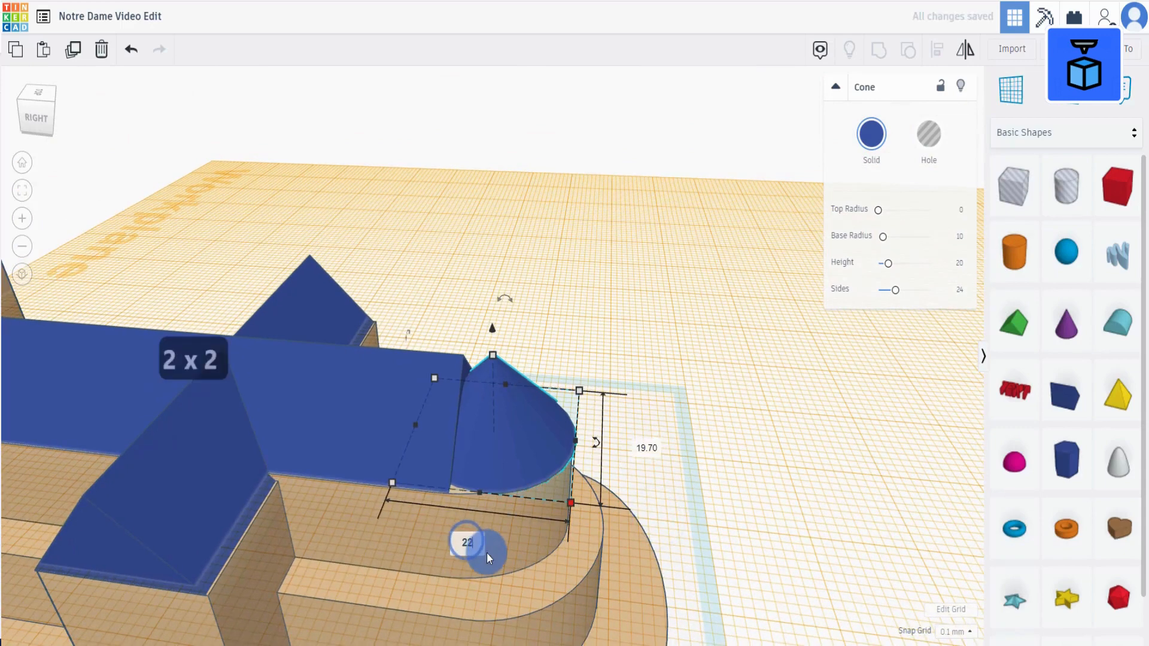
key(Return)
Step: Nudge the blue cone into the end of the long roof so it follows the top tier's rounded edge
right_drag(533, 550, 596, 554)
key(Left)
key(Left)
key(Left)
key(Left)
key(Left)
key(Left)
key(Left)
key(Left)
key(Left)
key(Left)
key(Left)
key(Left)
key(Left)
key(Left)
key(Left)
key(Left)
key(Left)
key(Left)
key(Left)
key(Left)
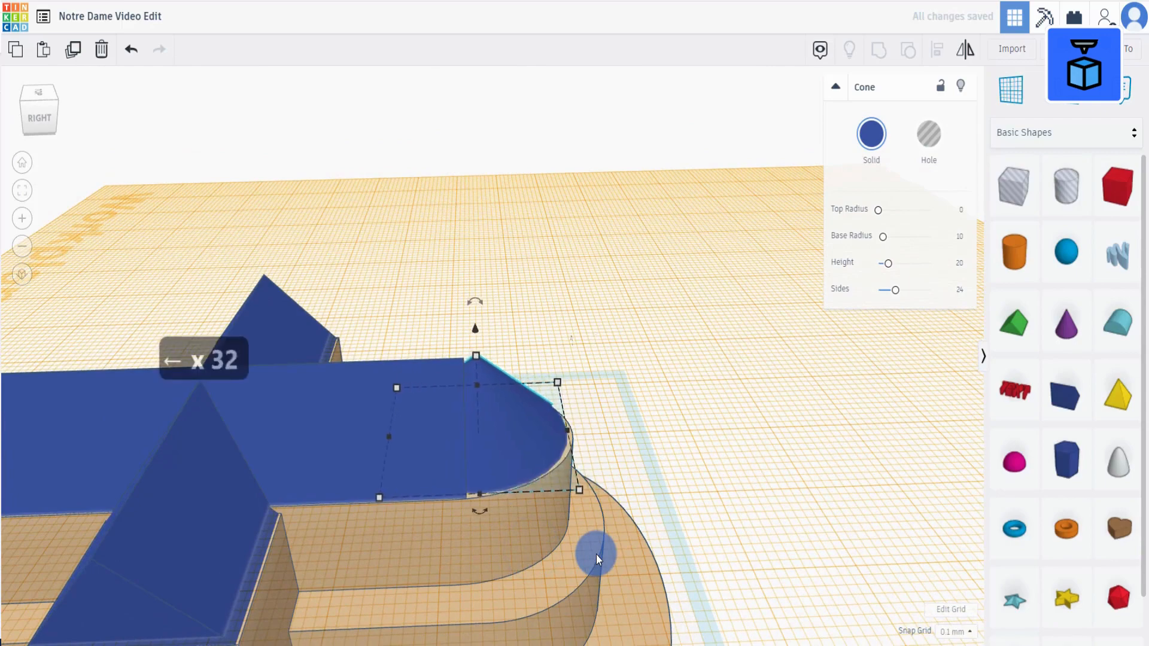
key(Left)
key(Left)
key(Left)
key(Left)
key(Left)
key(Left)
key(Left)
key(Left)
key(Left)
key(Left)
key(Right)
key(Right)
key(Down)
key(Right)
key(Down)
key(Right)
key(Right)
key(Right)
key(Right)
key(Right)
key(Right)
key(Right)
key(Right)
key(Right)
key(Right)
key(Right)
key(Right)
key(Right)
key(Right)
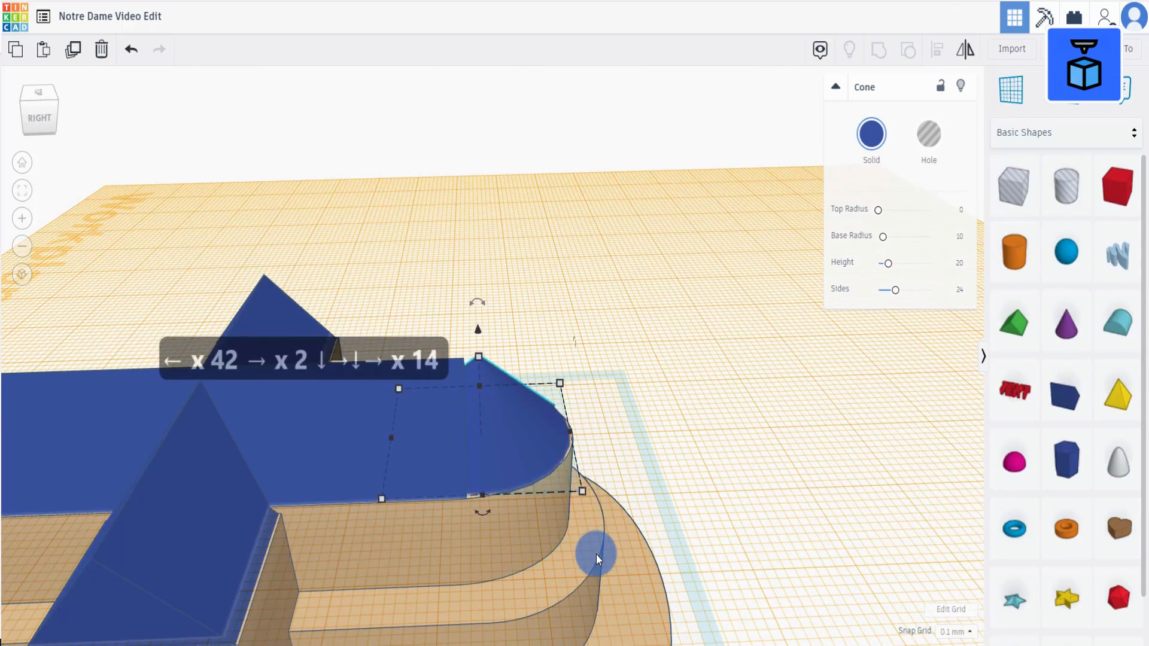
Step: Align the blue cone and the cathedral body centred on each other across the body's width
right_drag(596, 554, 414, 498)
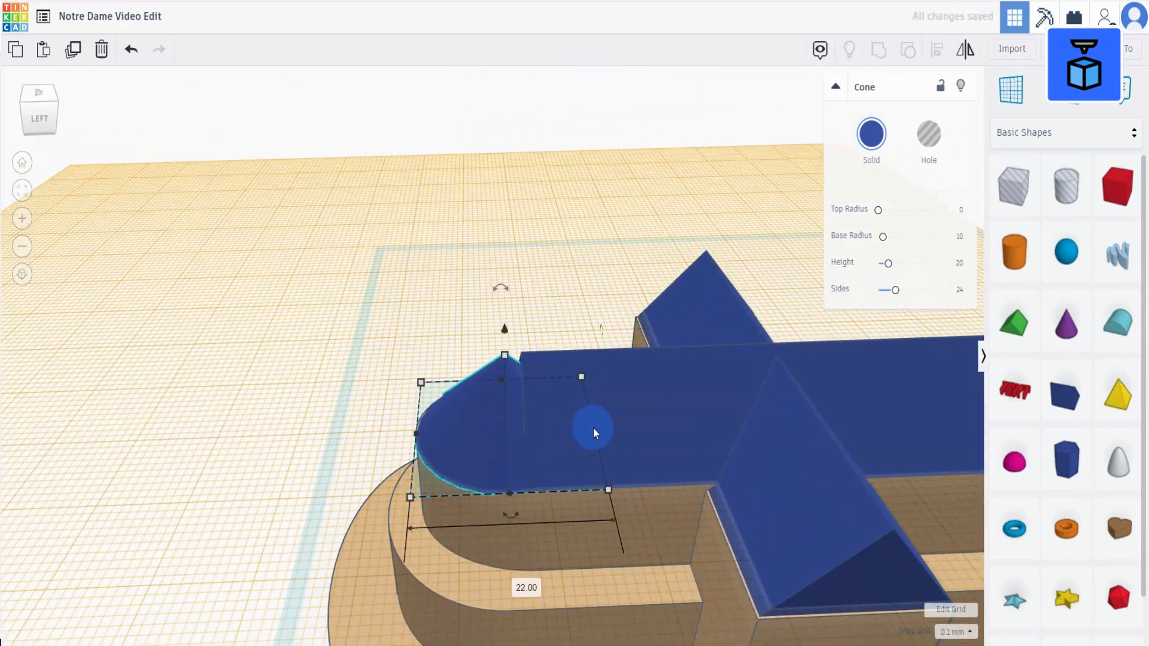
right_drag(626, 422, 647, 479)
click(468, 443)
drag(466, 444, 467, 441)
right_drag(601, 488, 515, 609)
shift+click(514, 608)
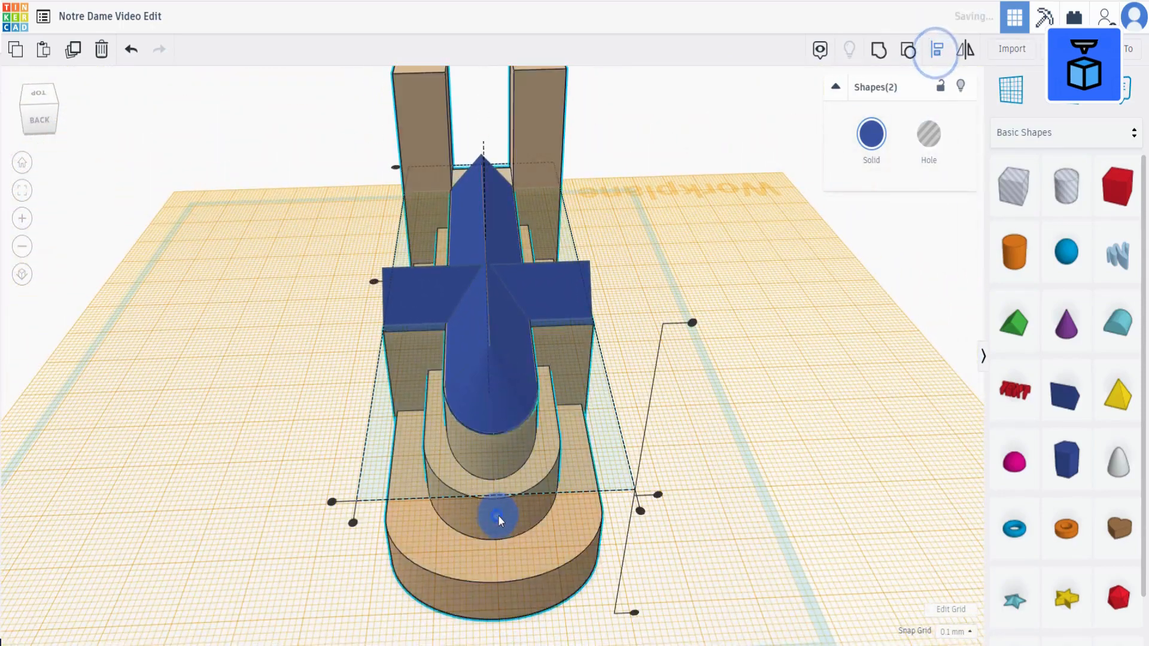
click(738, 493)
Step: Group the blue cone with the joined roofs and return the workplane to the base plane
click(530, 293)
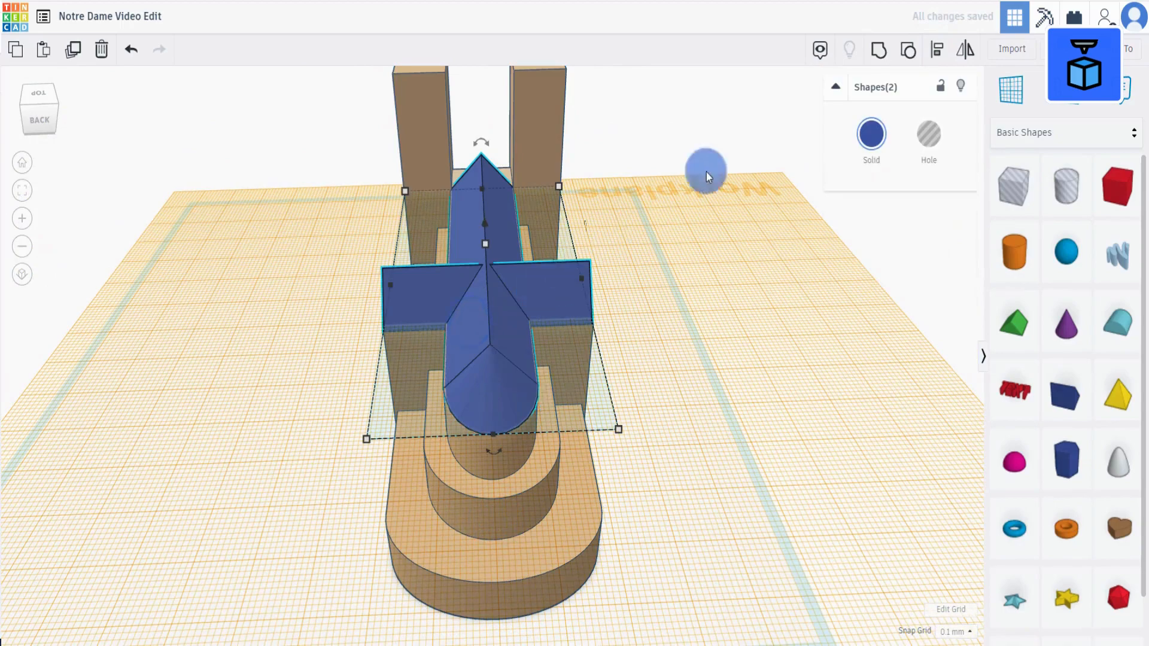
click(879, 49)
scroll(422, 391, down, 2)
right_drag(422, 392, 708, 300)
click(642, 501)
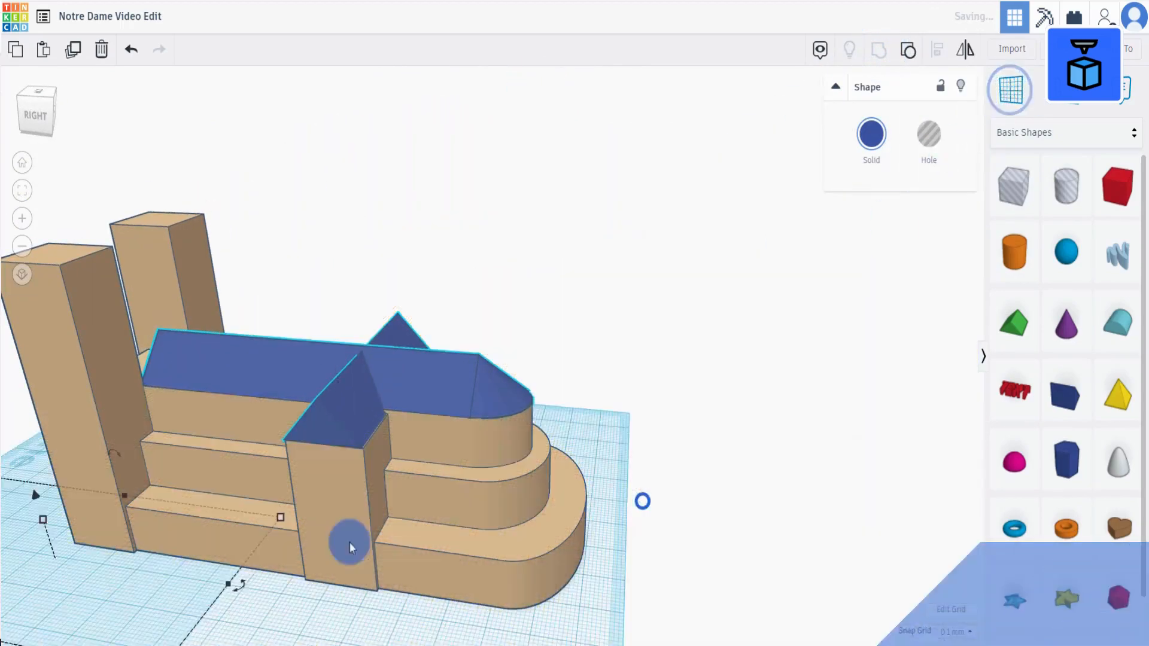
Step: Place a new cone on the base plane beside the cathedral and set its base radius to 2.97
click(1062, 328)
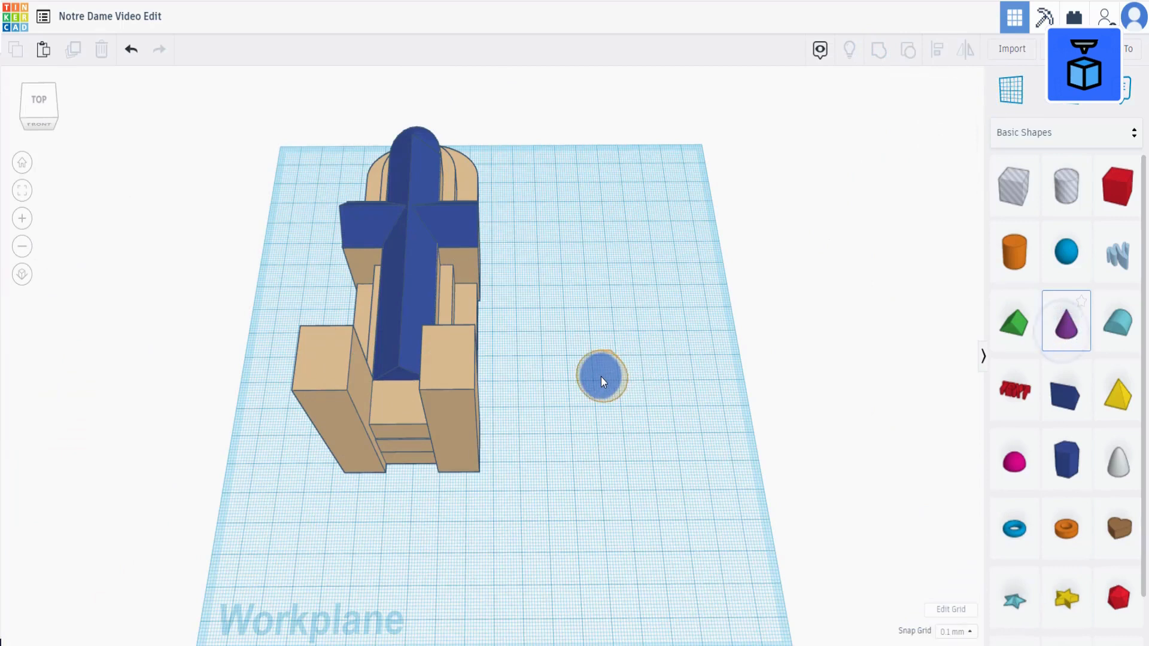
click(601, 377)
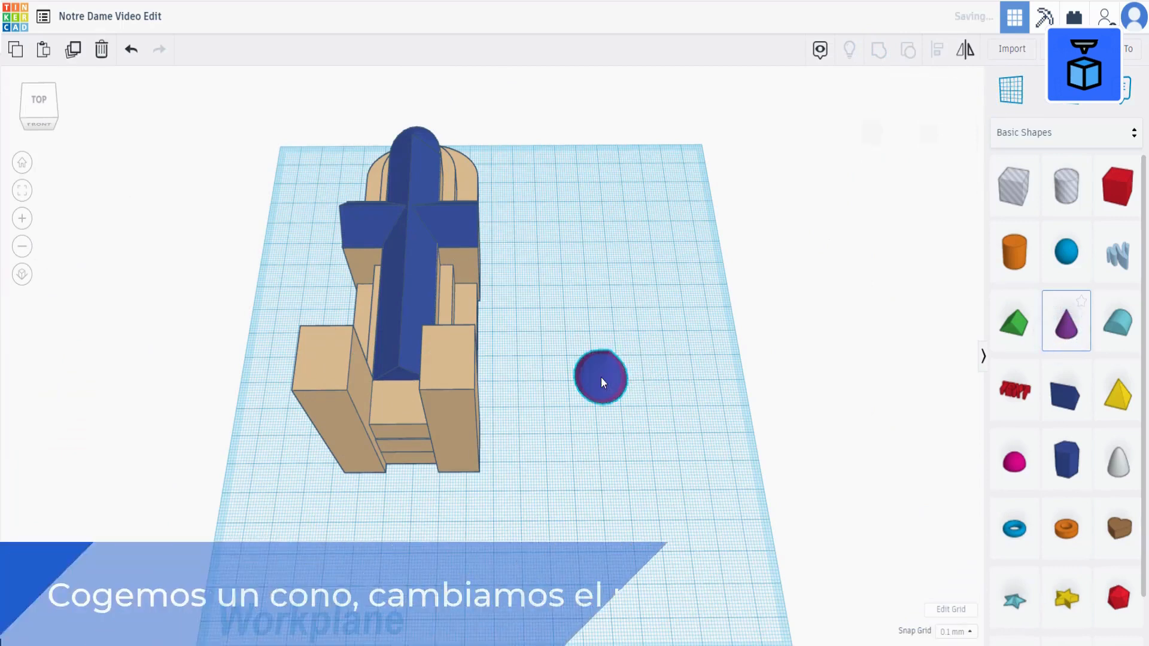
drag(628, 402, 631, 403)
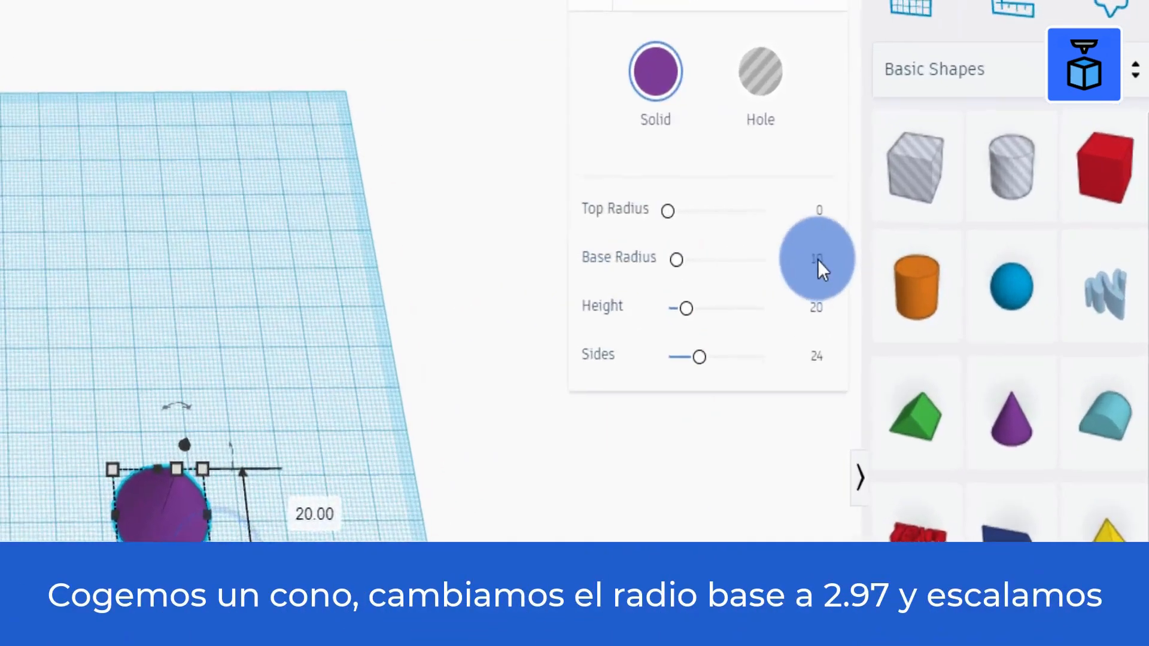
click(959, 236)
text(2.97)
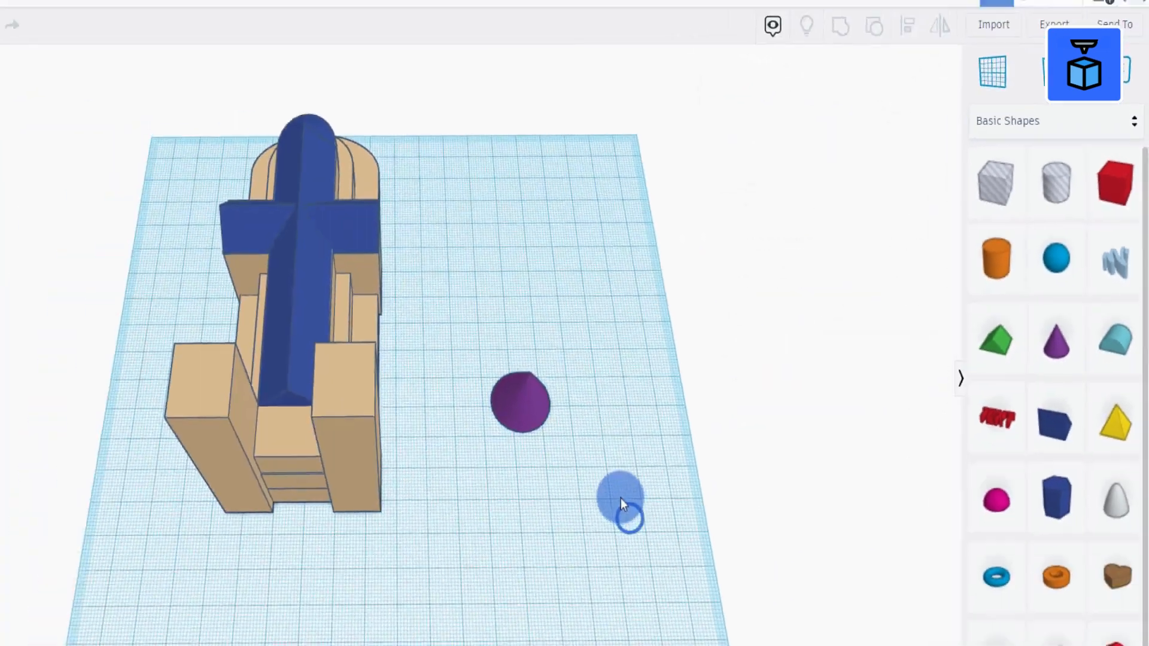
right_drag(694, 479, 611, 399)
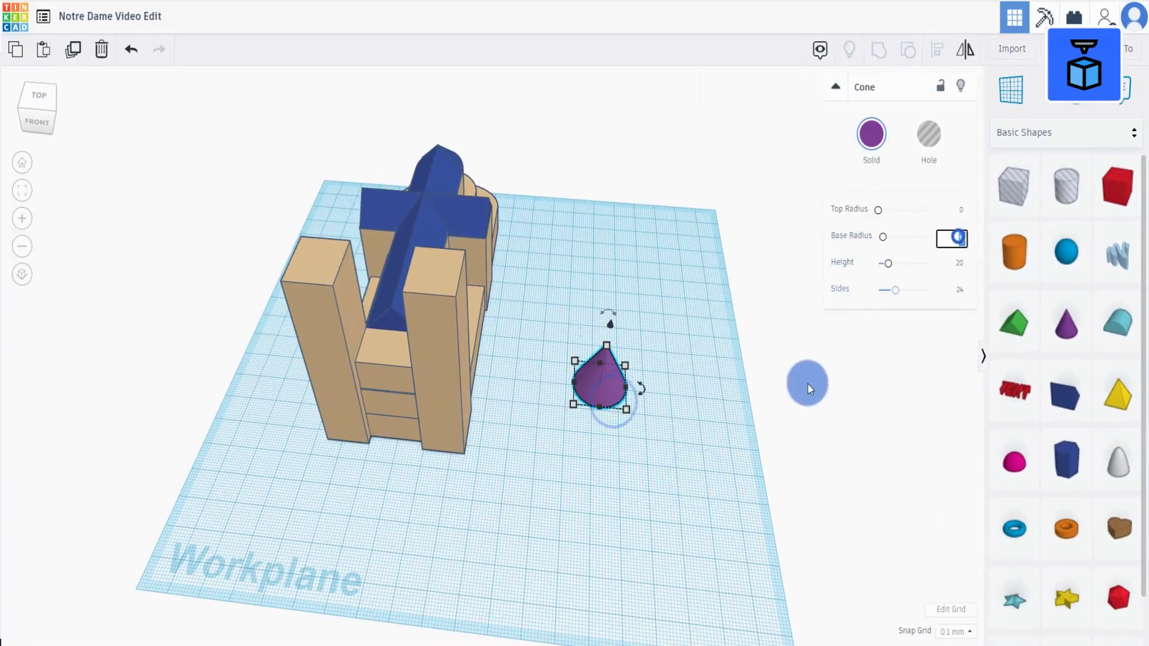
key(Return)
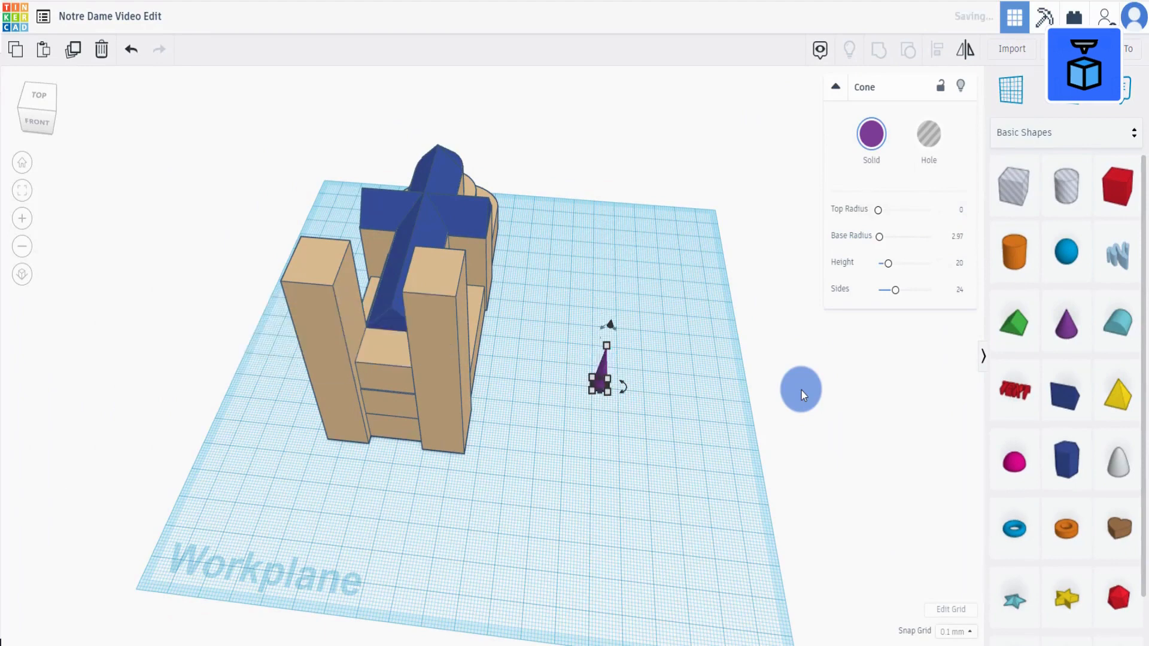
Step: Set the thin cone's height to 100 mm
right_drag(802, 390, 643, 377)
click(642, 377)
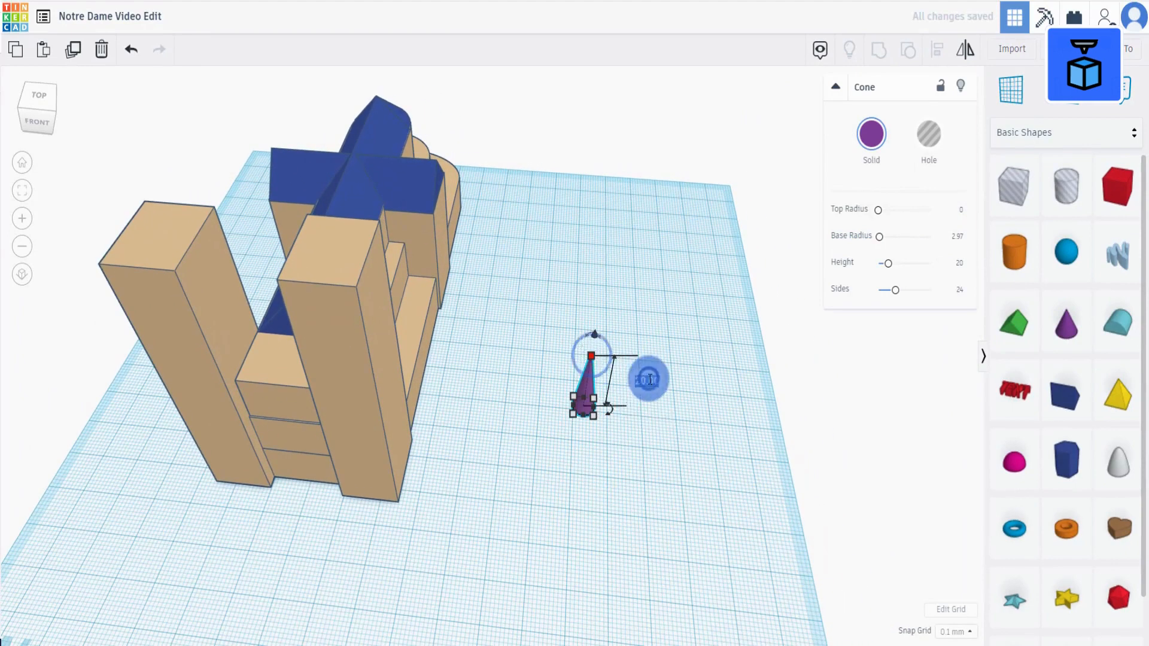
text(100)
click(656, 453)
click(594, 414)
Step: Colour the tall thin cone light tan to match the cathedral body
click(872, 134)
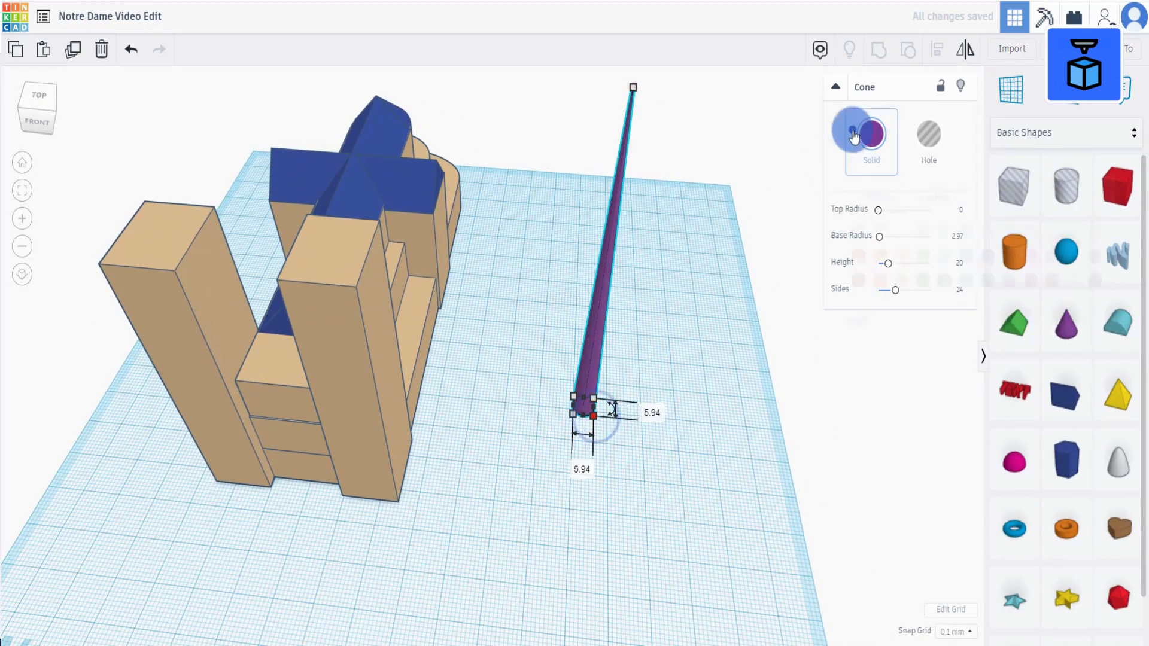
click(1095, 280)
click(932, 172)
click(876, 137)
click(1051, 232)
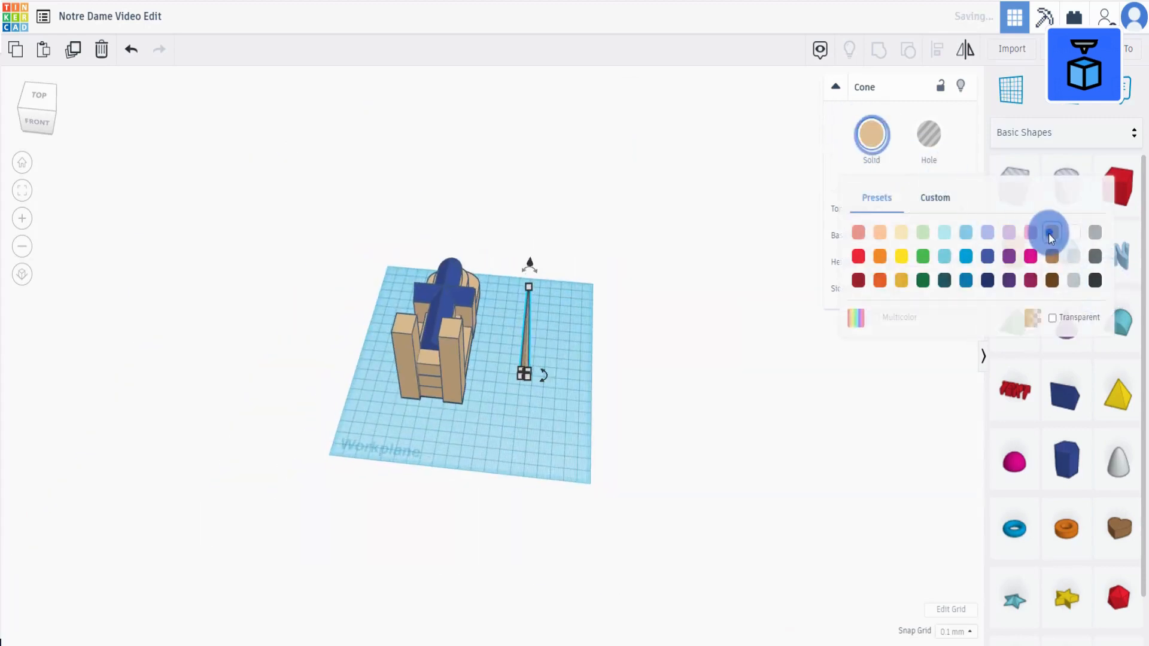
Step: Align the thin cone, the roofs and the cathedral body centred on each other across the body's width
scroll(295, 477, up, 2)
key(ctrl+a)
click(936, 54)
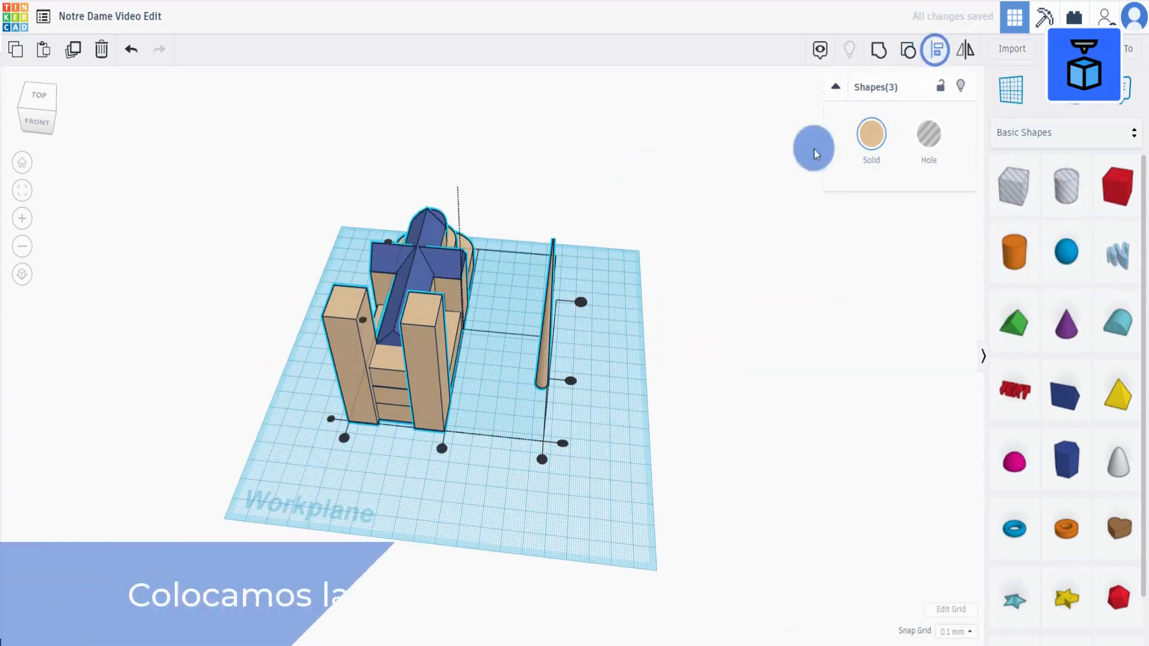
click(442, 449)
Step: Nudge the thin cone along the body to the crossing of the two roofs as a spire
right_drag(365, 476, 400, 492)
right_drag(462, 411, 548, 250)
click(548, 250)
key(Right)
key(Right)
key(Right)
key(Right)
key(Right)
key(Right)
key(Right)
key(Right)
key(Right)
key(Right)
key(Right)
key(Right)
key(Right)
key(Right)
key(Right)
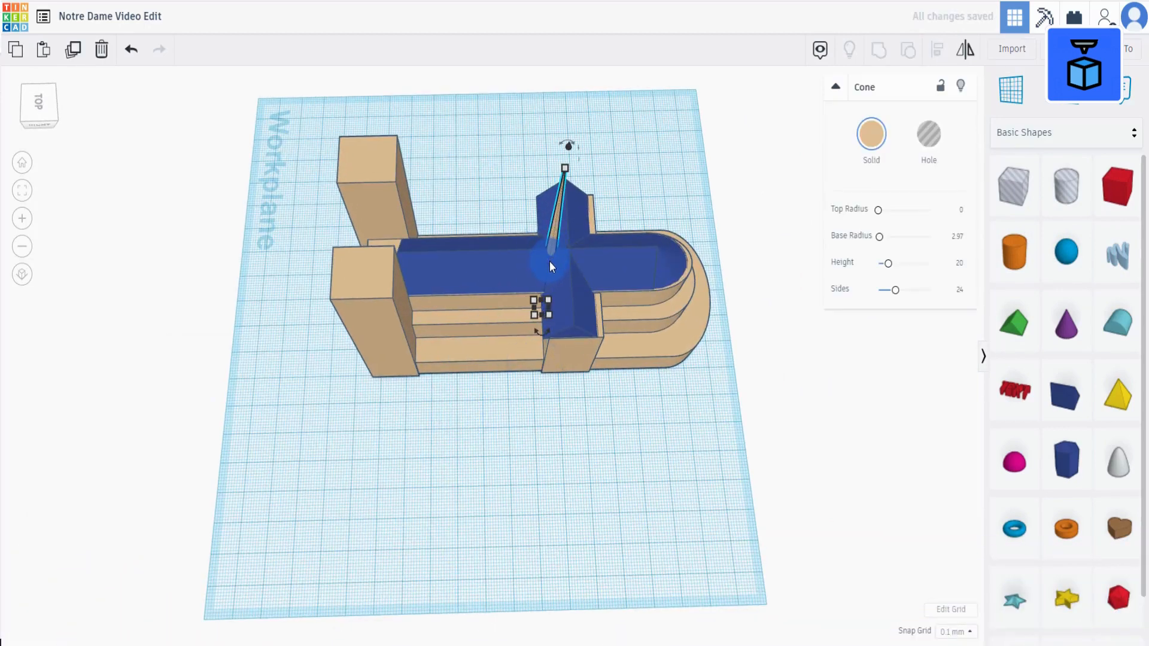
key(shift+Right)
key(shift+Right)
key(shift+Right)
key(shift+Right)
key(shift+Right)
key(shift+Right)
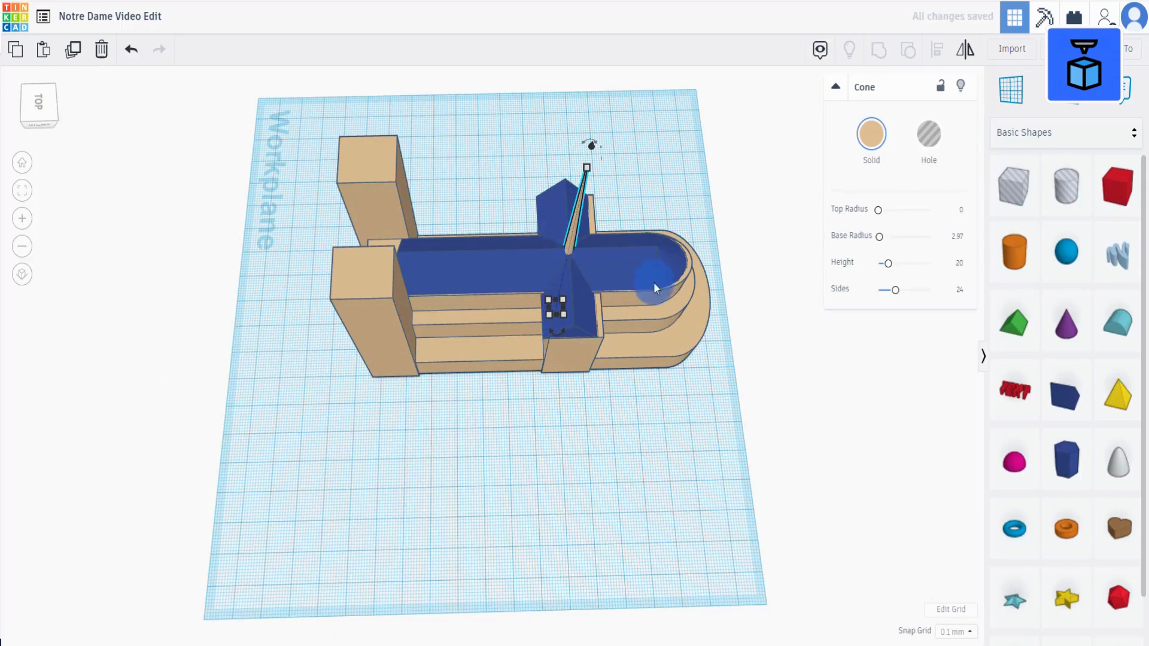
Step: Nudge the joined blue roofs along the cathedral body towards its rounded end
scroll(654, 282, up, 5)
click(332, 297)
key(Right)
key(Right)
key(Right)
key(Right)
key(Right)
key(Right)
key(Right)
key(Right)
key(Right)
key(Right)
key(Right)
key(Right)
key(Right)
key(Right)
key(Right)
key(Right)
key(Right)
key(Right)
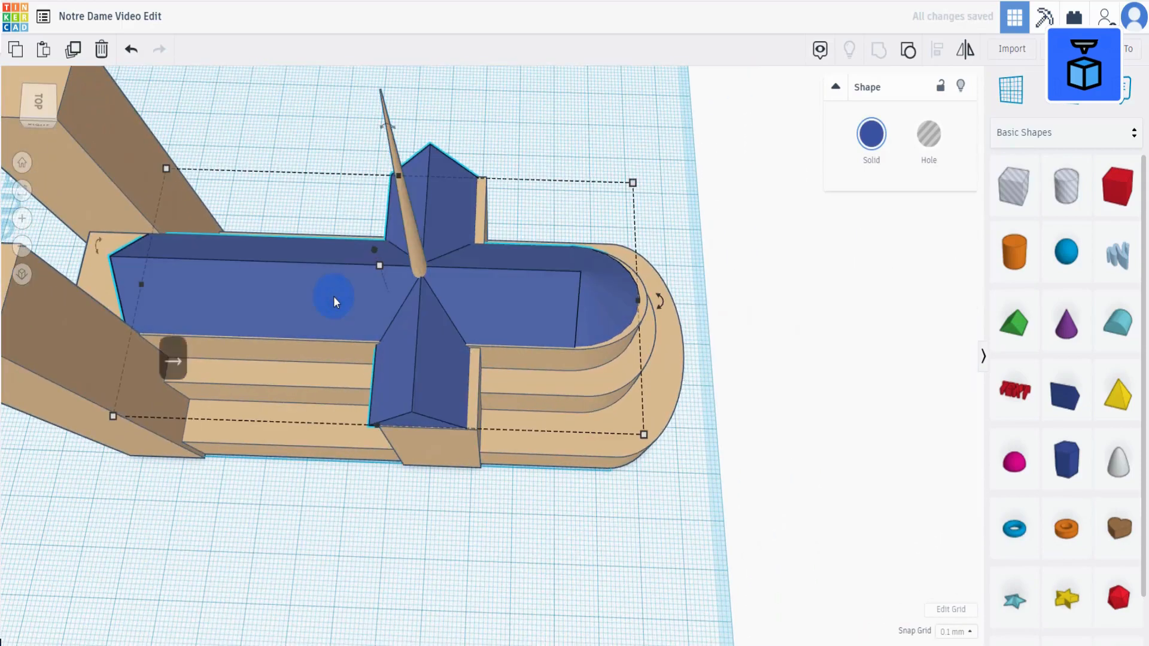
Step: Nudge the spire cone towards the rounded end until it stands over the crossing of the shifted roofs
right_drag(333, 296, 781, 283)
click(509, 262)
key(Right)
key(Right)
key(Right)
key(Right)
key(Right)
key(Right)
key(Right)
key(Right)
key(Right)
key(Right)
key(Right)
key(Right)
key(Right)
key(Right)
key(Right)
key(Right)
key(Right)
key(Right)
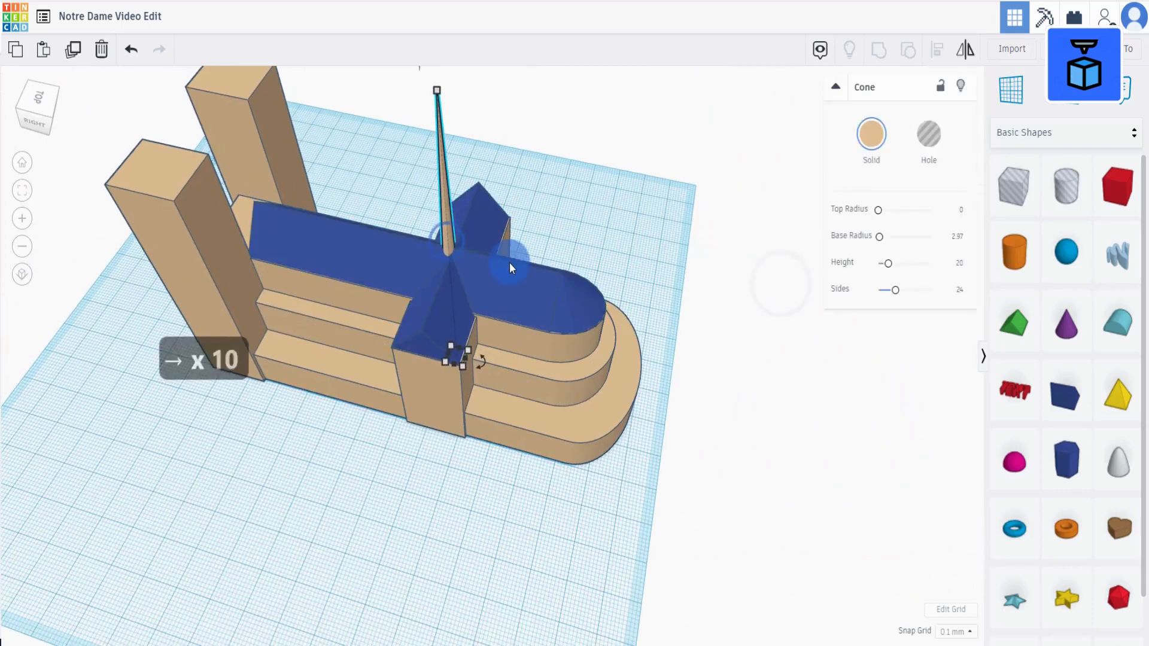
scroll(510, 263, down, 4)
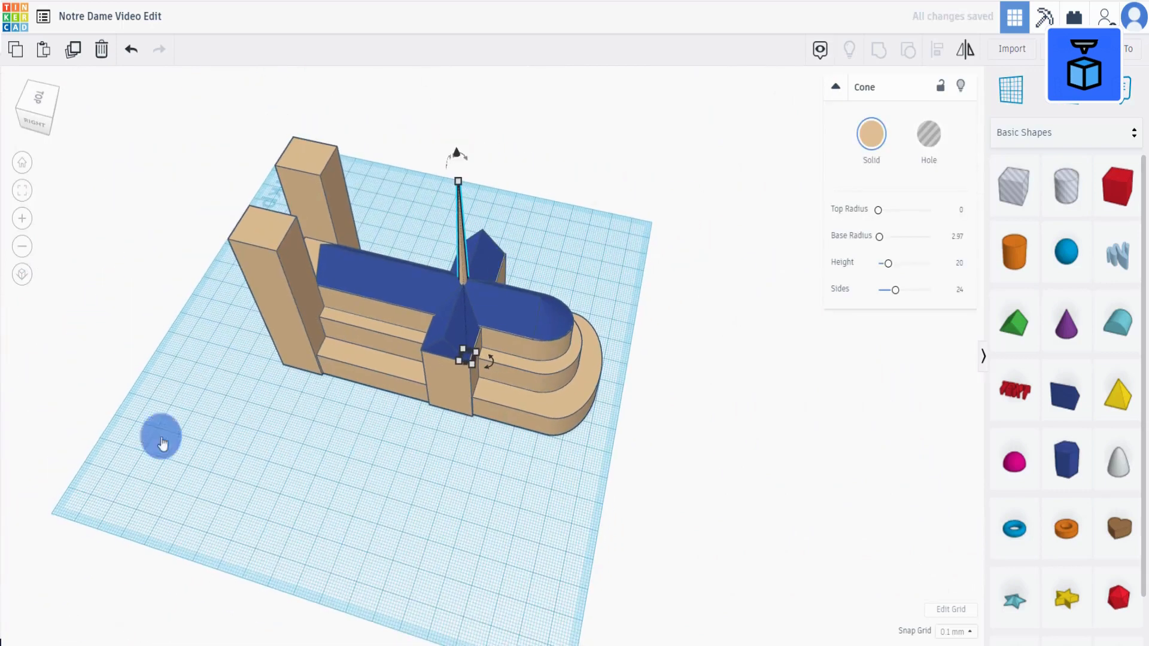
Step: Shift the whole cathedral sideways on the workplane to leave free space beside it
click(21, 164)
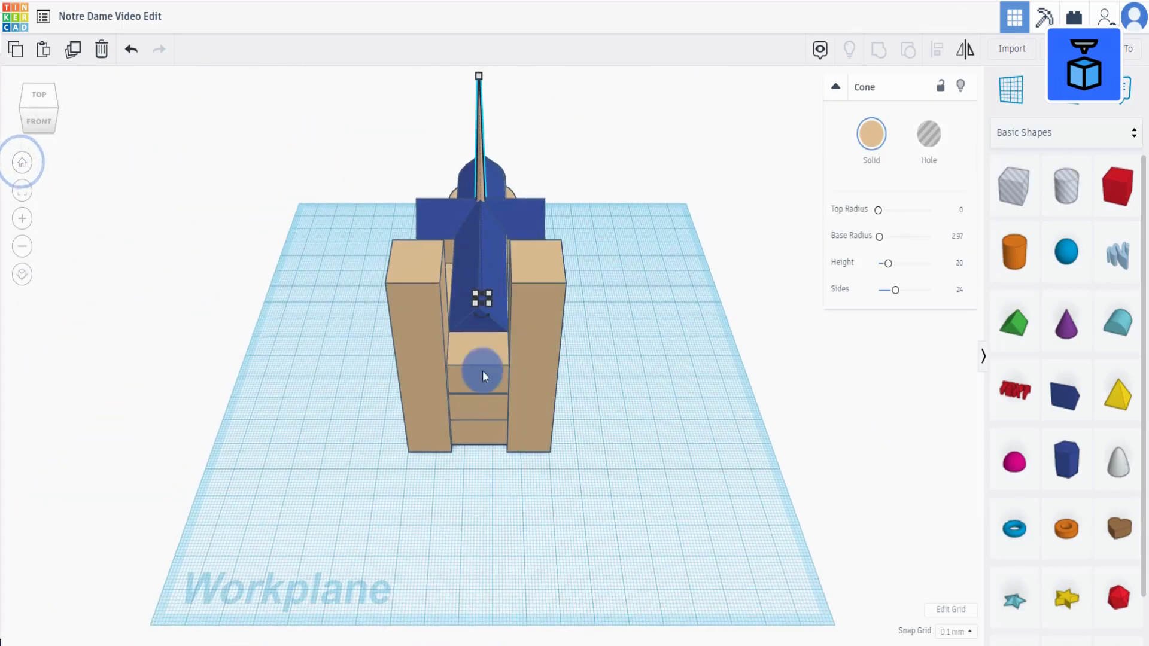
right_drag(630, 438, 629, 421)
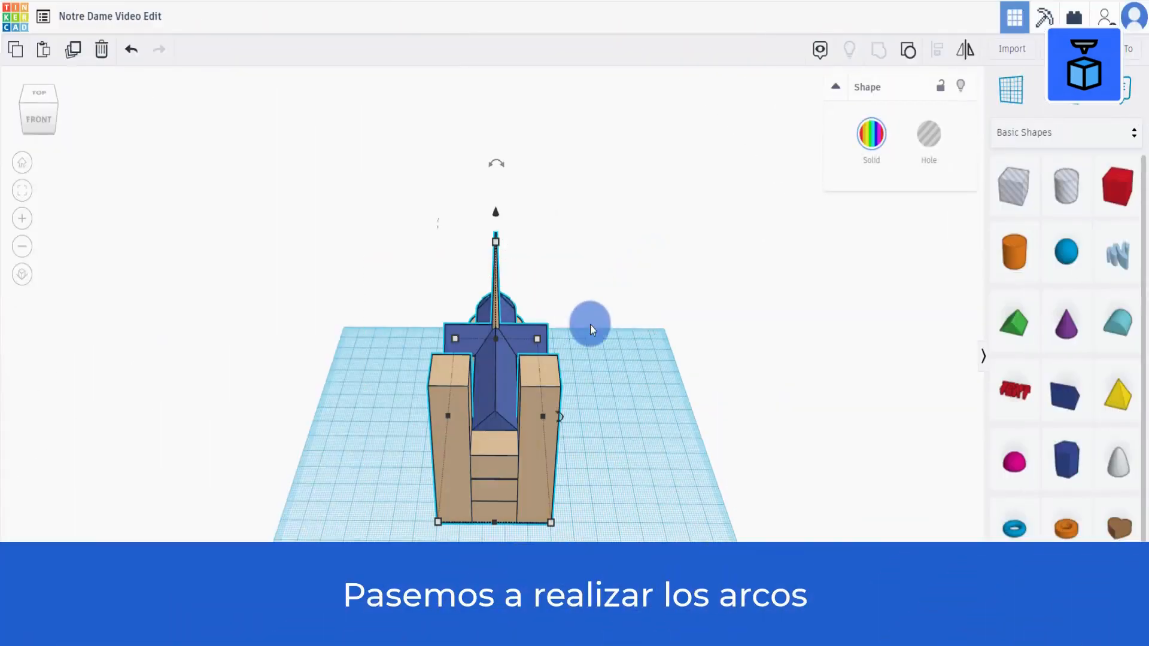
drag(406, 469, 359, 462)
click(665, 521)
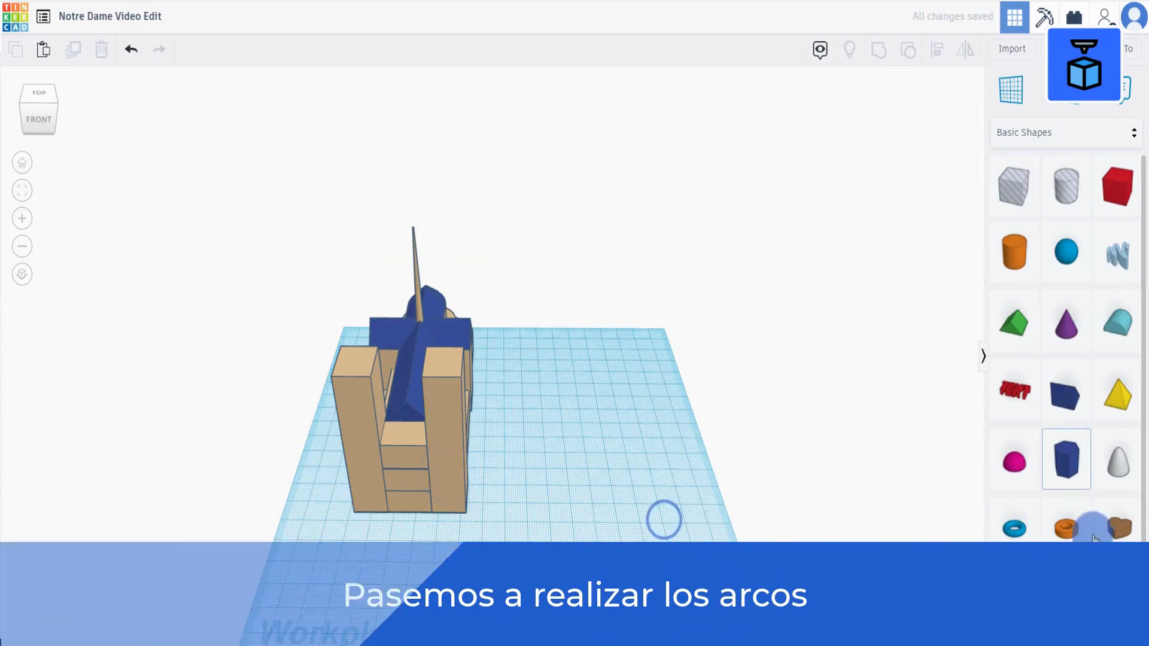
Step: Place a heart shape on the workplane beside the cathedral and set its height to 2 mm
drag(1119, 528, 564, 452)
right_drag(552, 498, 473, 475)
scroll(481, 449, up, 5)
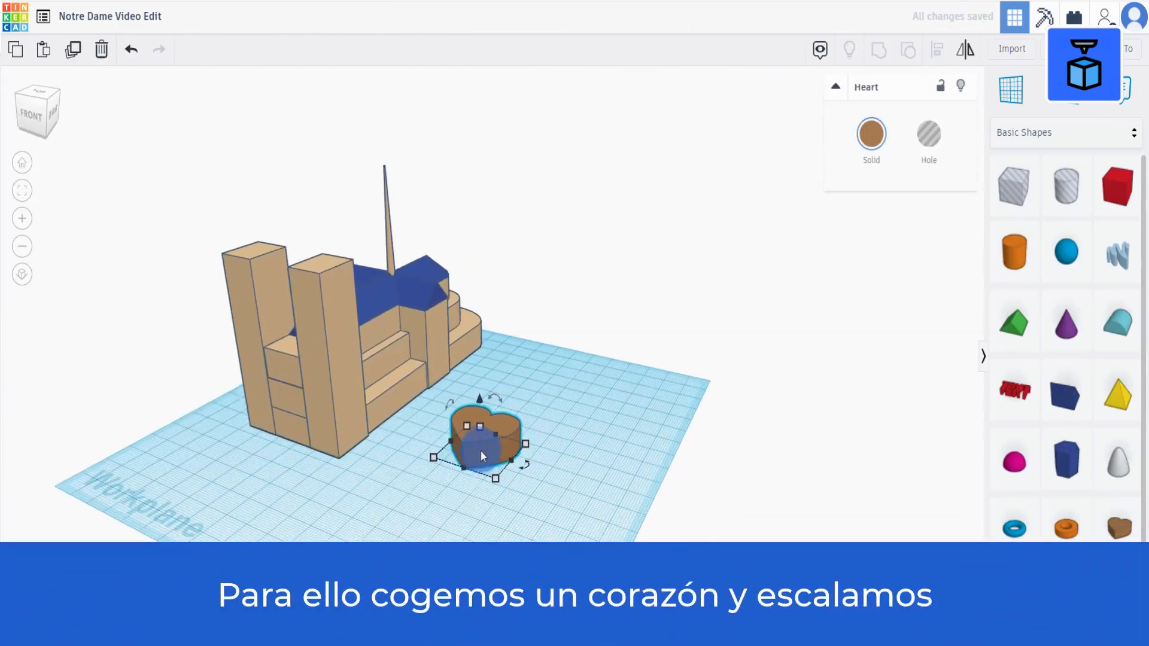
text(2)
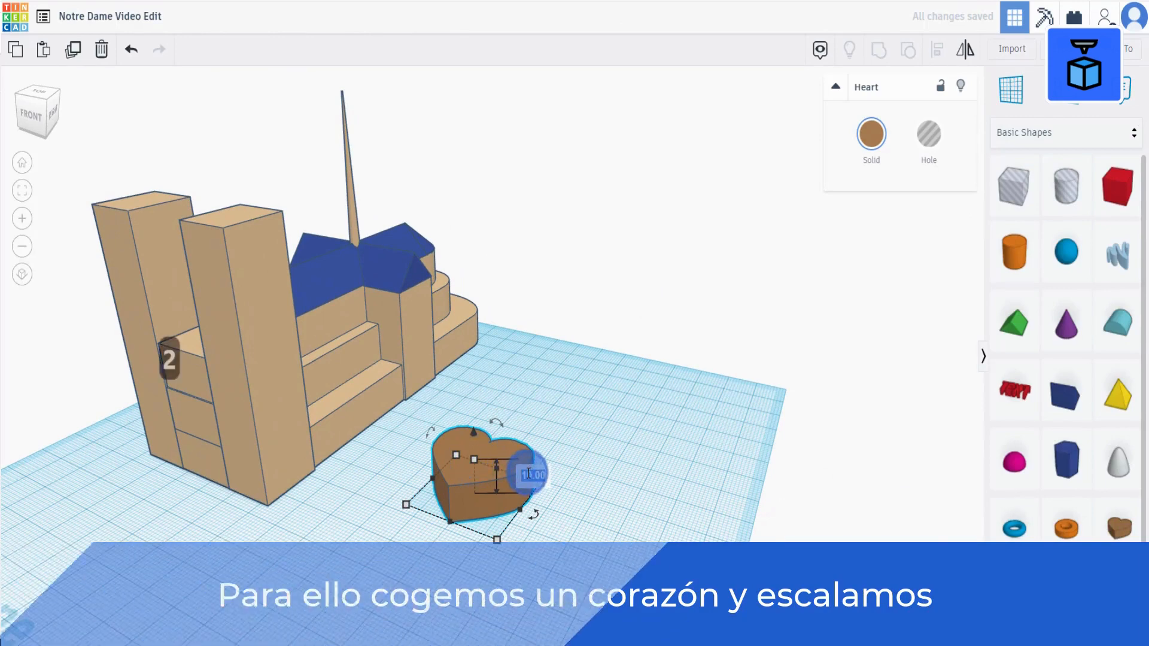
click(638, 432)
Step: Set the heart's width to 29 mm and its length to 27 mm
right_drag(608, 550, 690, 548)
click(632, 510)
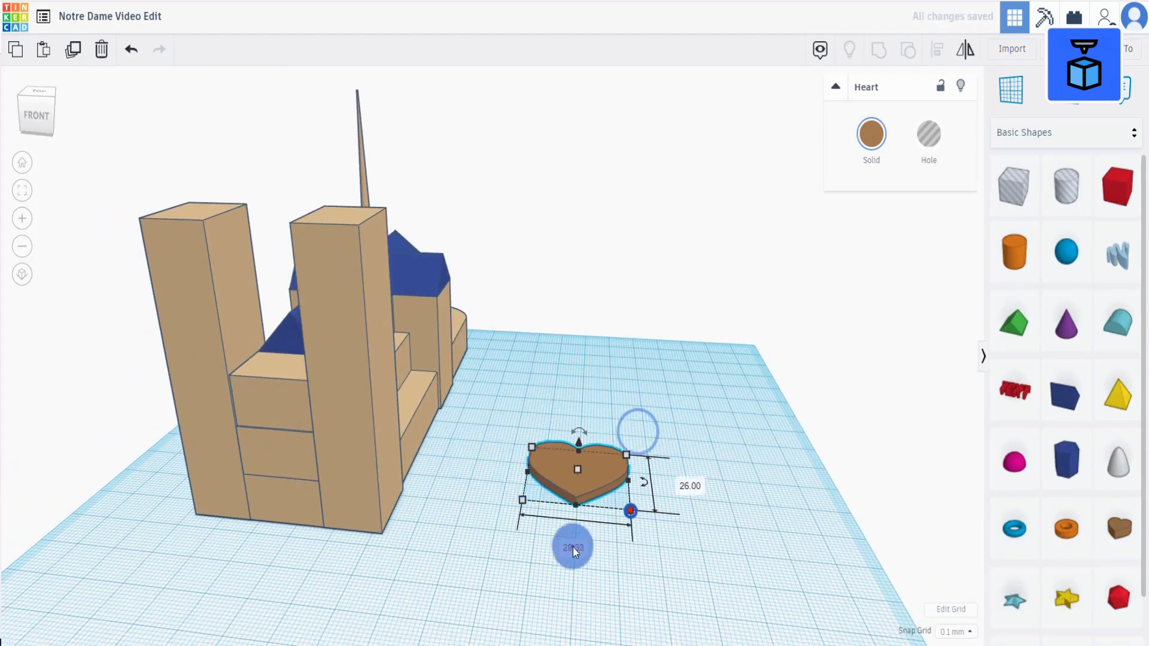
click(572, 545)
text(29)
click(695, 569)
click(629, 455)
click(694, 487)
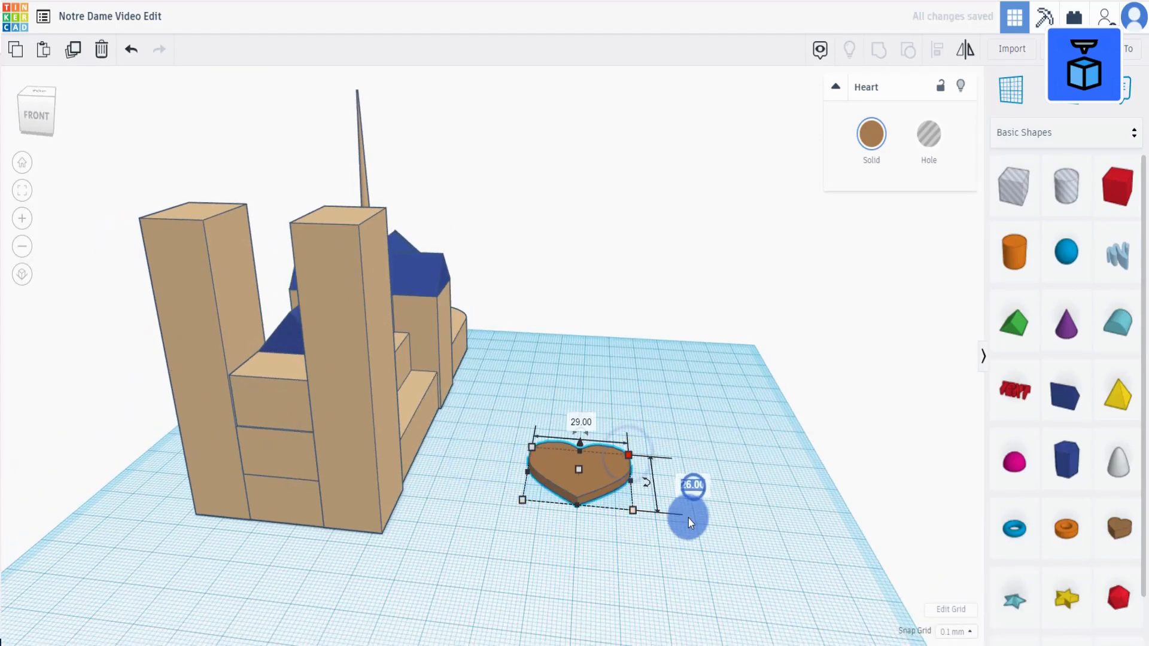
text(27)
click(696, 540)
Step: Colour the heart light tan to match the cathedral
right_drag(684, 481, 688, 498)
key(f)
right_drag(690, 545, 671, 589)
scroll(616, 512, down, 3)
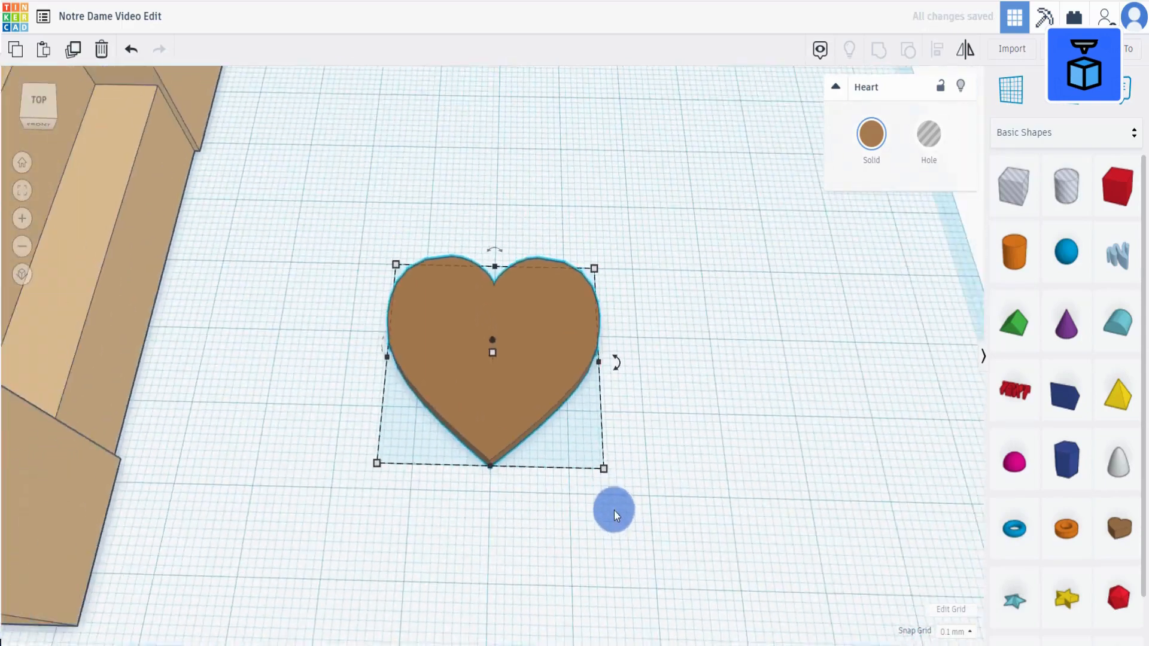
right_drag(615, 513, 644, 519)
click(874, 134)
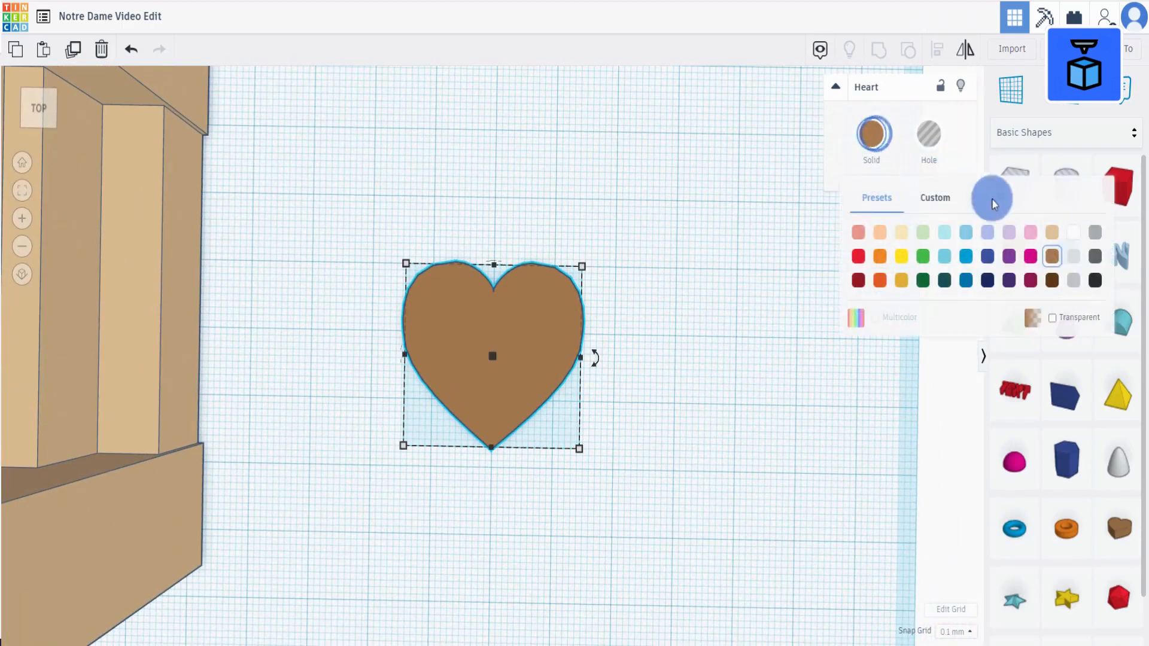
click(1051, 232)
Step: Cover one half of the heart with a box hole and group them to cut that half away
drag(1015, 186, 432, 391)
drag(435, 318, 436, 246)
drag(494, 338, 592, 505)
click(877, 55)
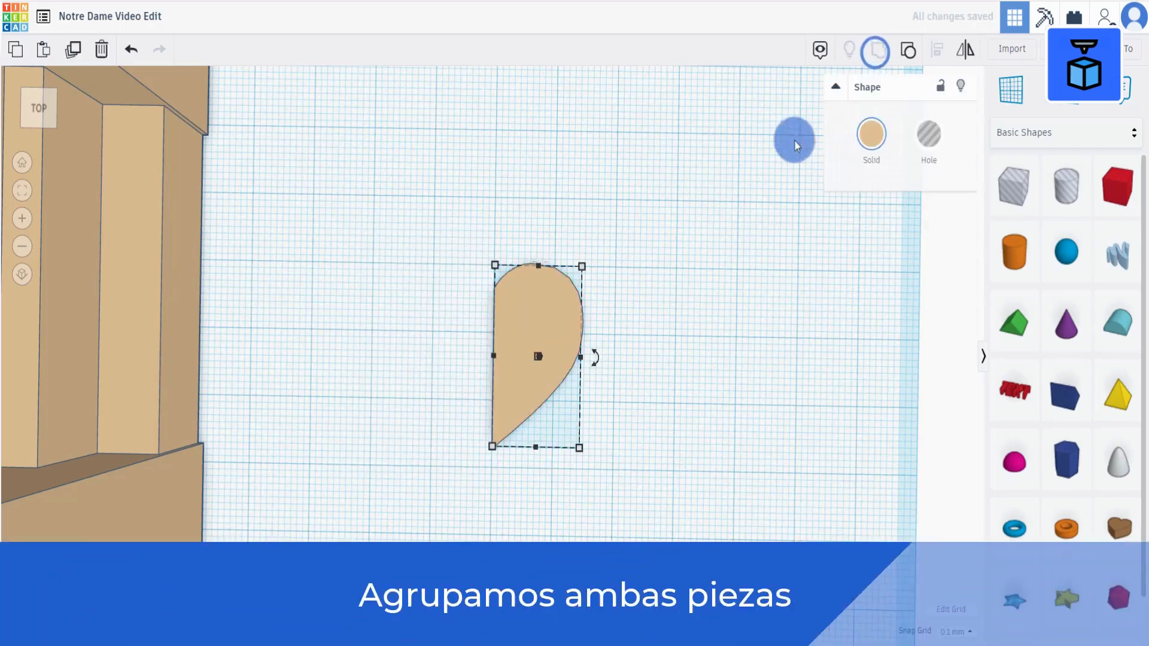
Step: Duplicate the half heart and turn the copy into a slightly smaller, taller hole
click(646, 300)
click(519, 339)
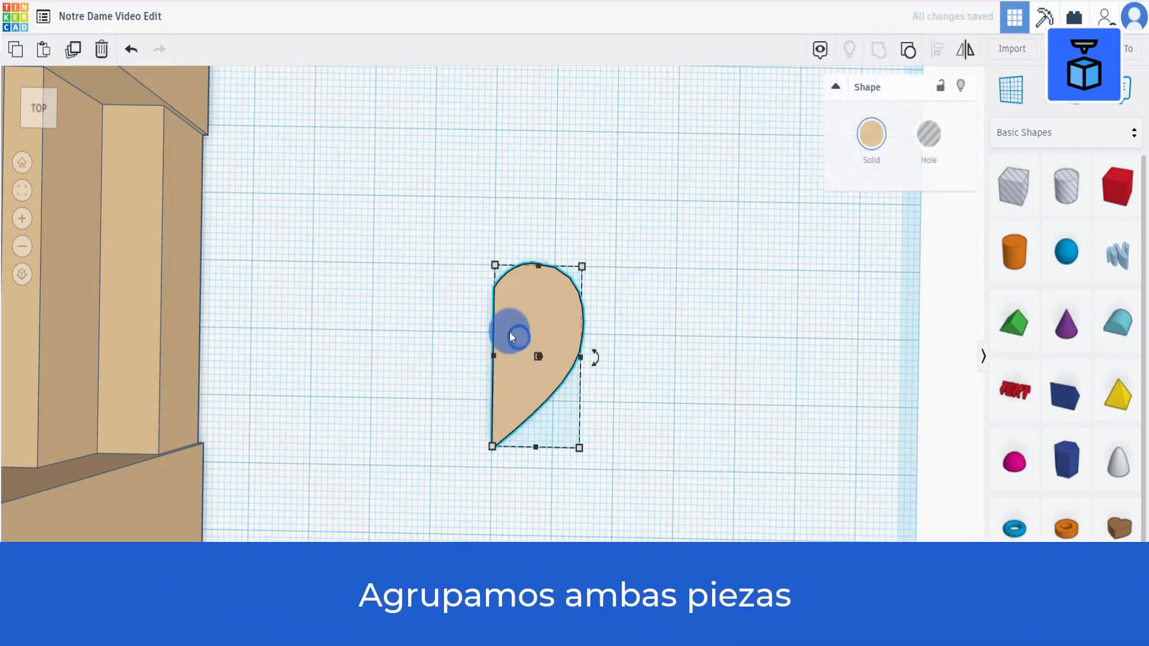
click(70, 49)
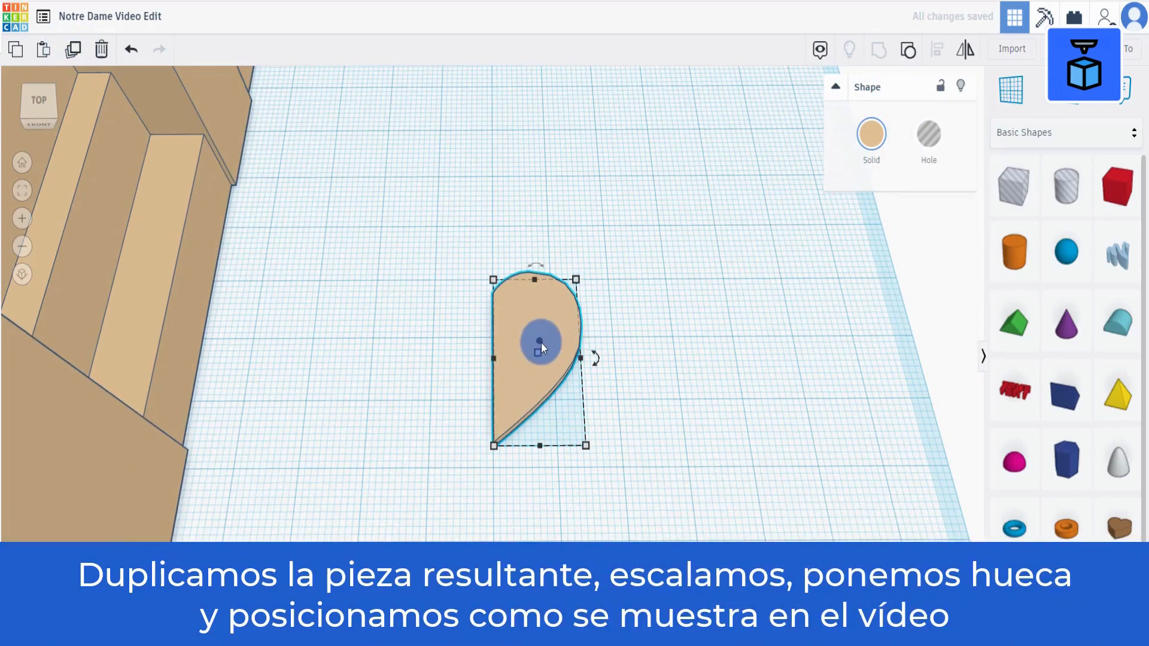
click(541, 341)
drag(540, 339, 537, 321)
drag(591, 432, 583, 419)
click(929, 138)
drag(540, 338, 544, 293)
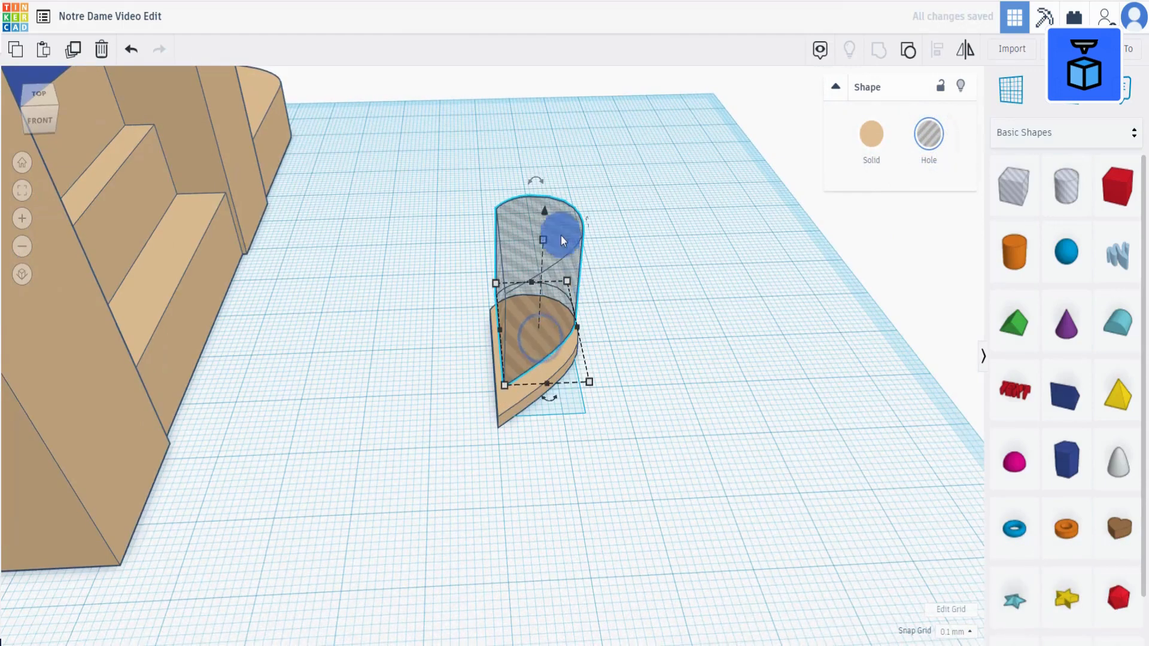
Step: Position the hole through the half heart so that only a thin curved rim stays outside it
drag(561, 235, 532, 260)
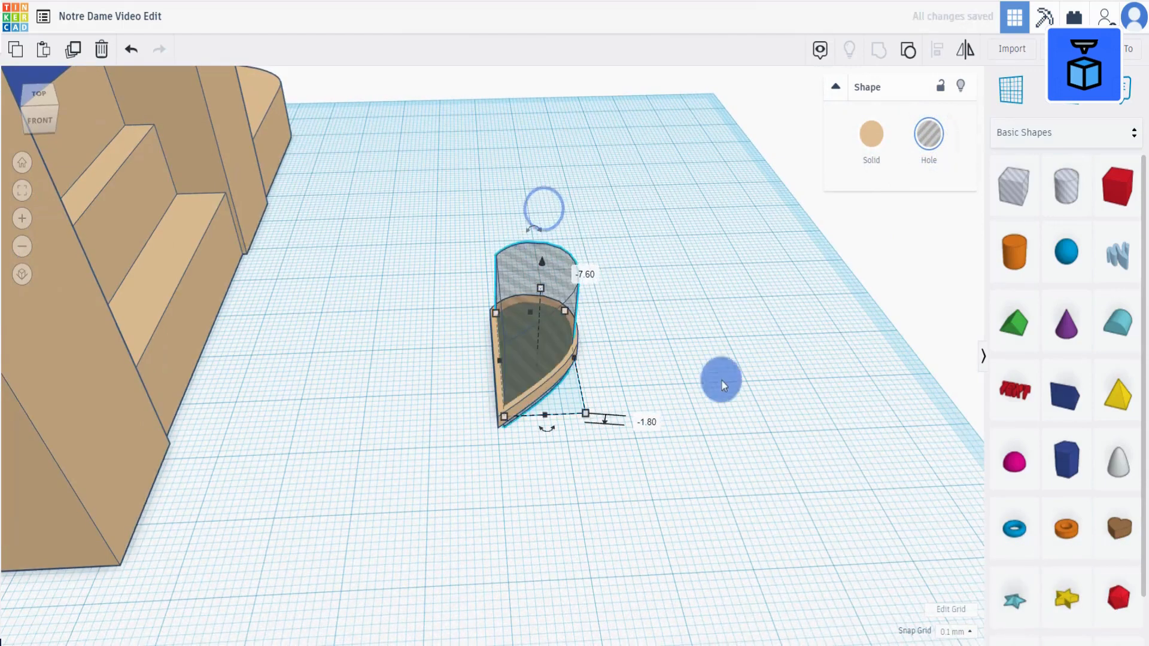
key(Left)
key(Left)
key(Left)
key(Left)
key(Left)
key(Left)
key(Left)
key(Left)
key(Left)
right_drag(722, 381, 469, 492)
key(Down)
key(Down)
key(Down)
drag(469, 486, 646, 221)
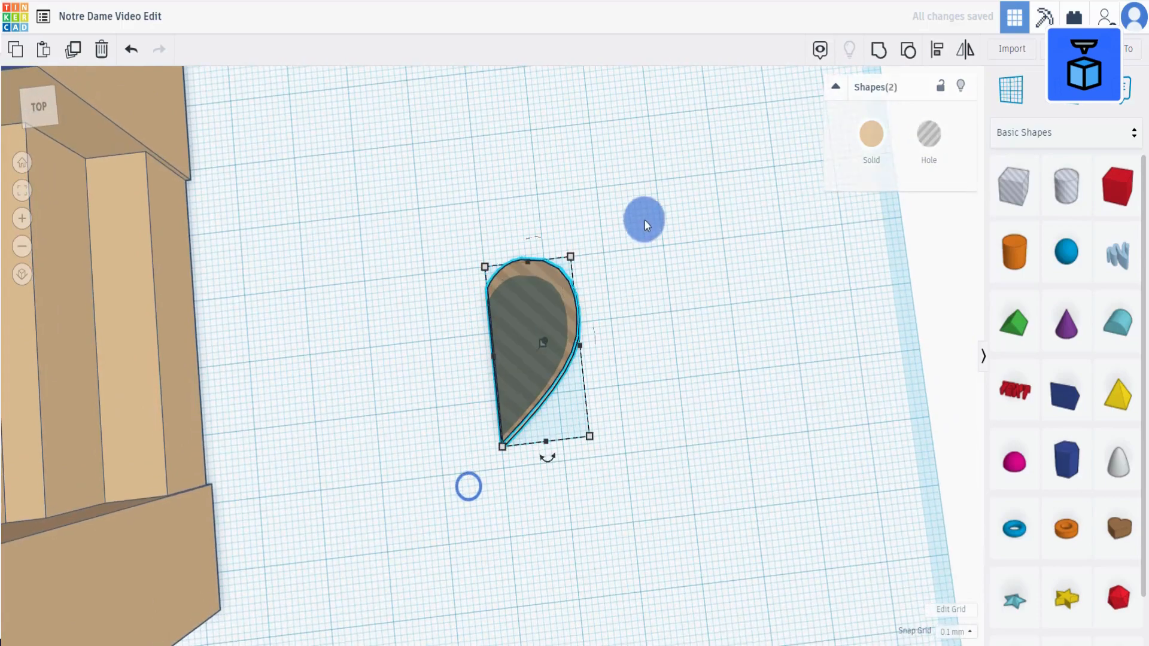
click(878, 53)
right_drag(633, 436, 577, 510)
click(131, 50)
Step: Widen the hole to about 13.74 mm past the half heart's straight edge and nudge it towards the pointed end
click(530, 364)
drag(495, 362, 488, 361)
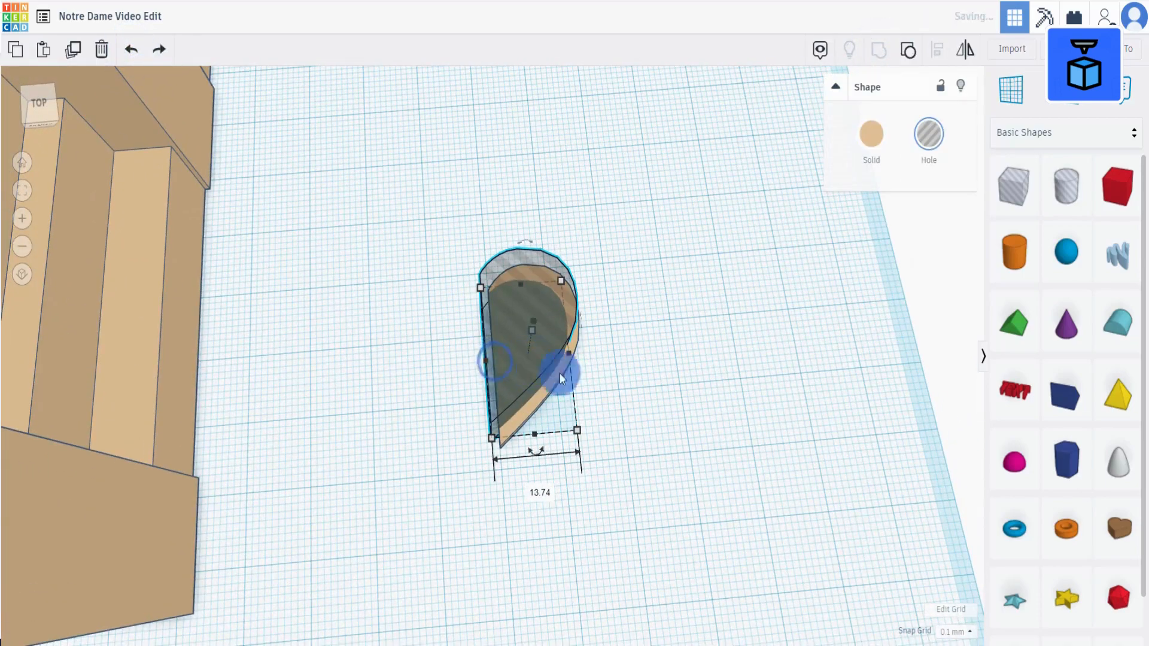
key(Down)
key(Down)
key(Down)
key(Down)
key(Down)
key(Down)
key(Down)
key(Down)
key(Down)
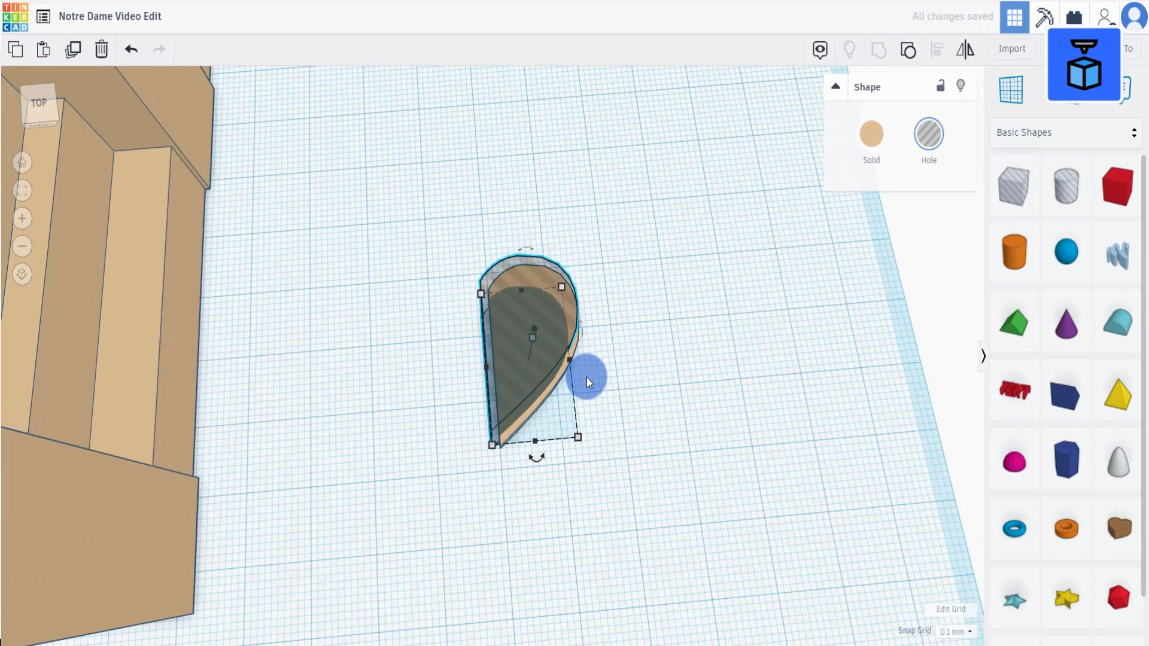
Step: Group the half heart with the hole to cut out a thin curved arch
drag(439, 471, 630, 218)
click(875, 57)
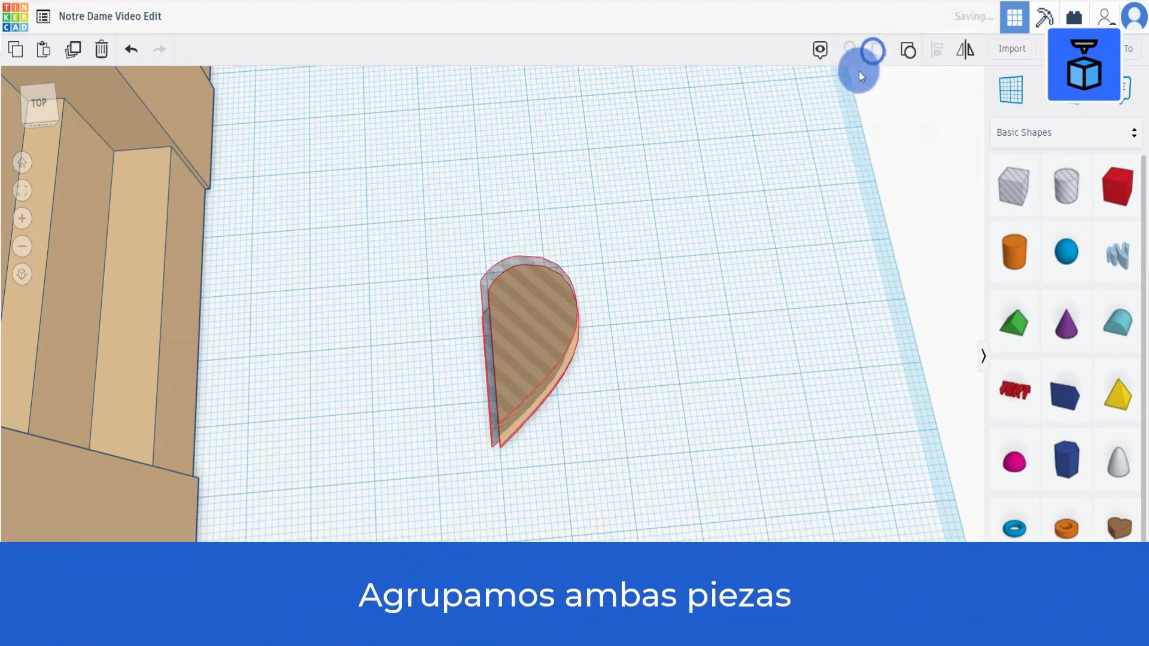
right_drag(692, 300, 659, 274)
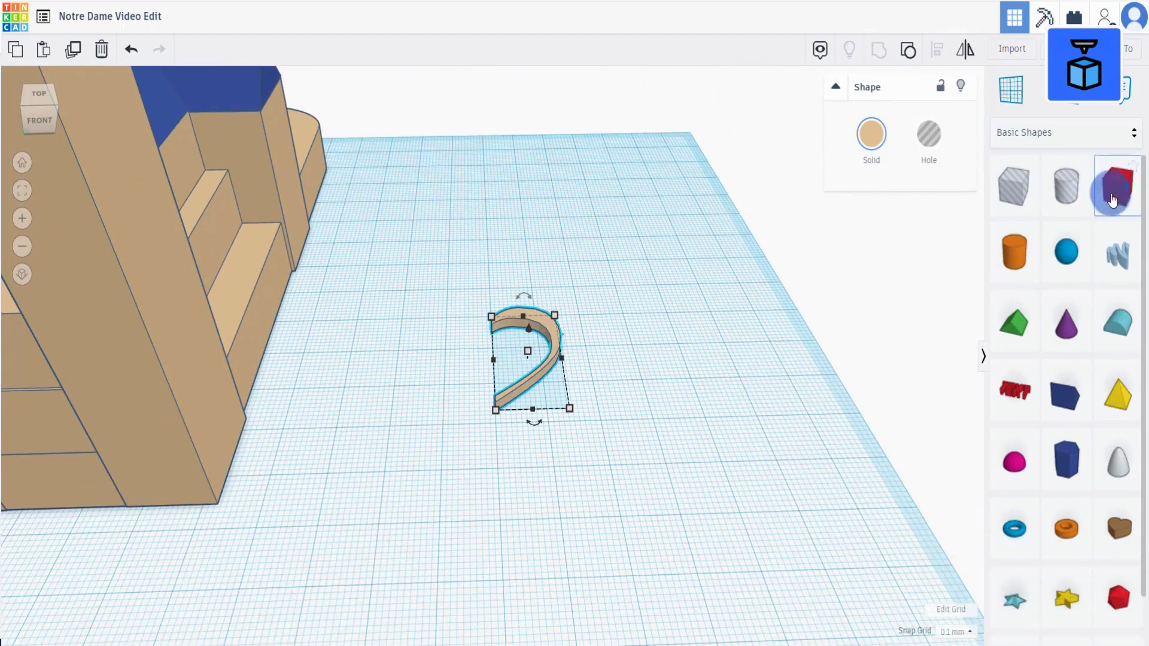
Step: Add a box beside the arch and size it as a post 2.20 by 2.20 mm and 30.2 mm high
drag(1117, 186, 666, 393)
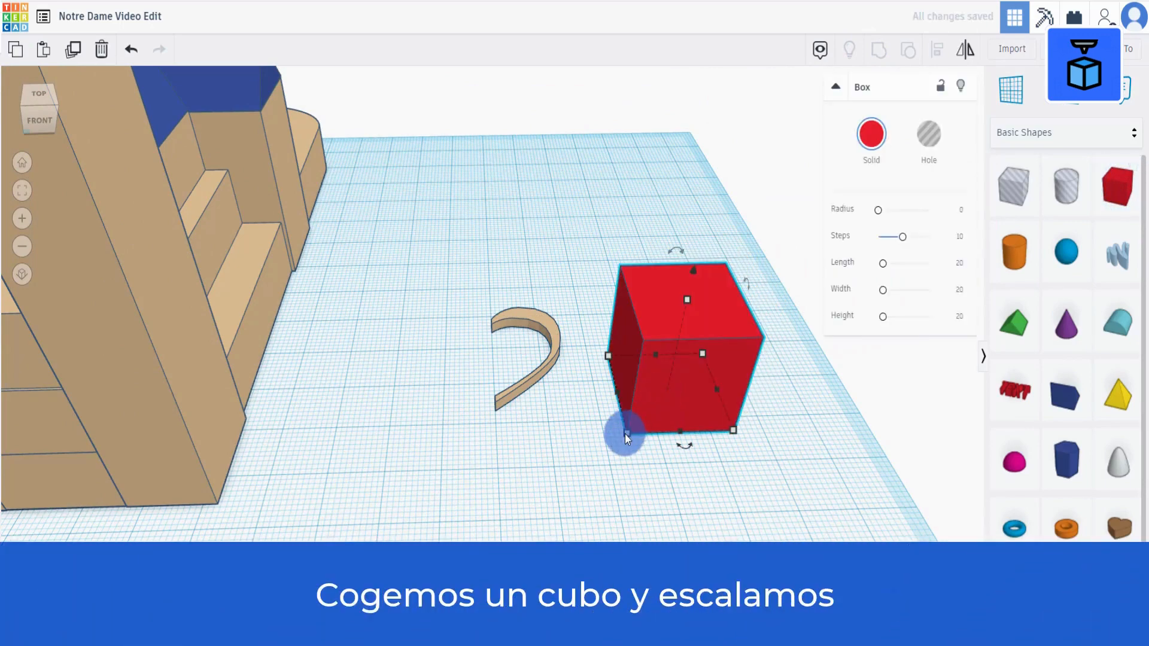
click(694, 483)
text(2.20)
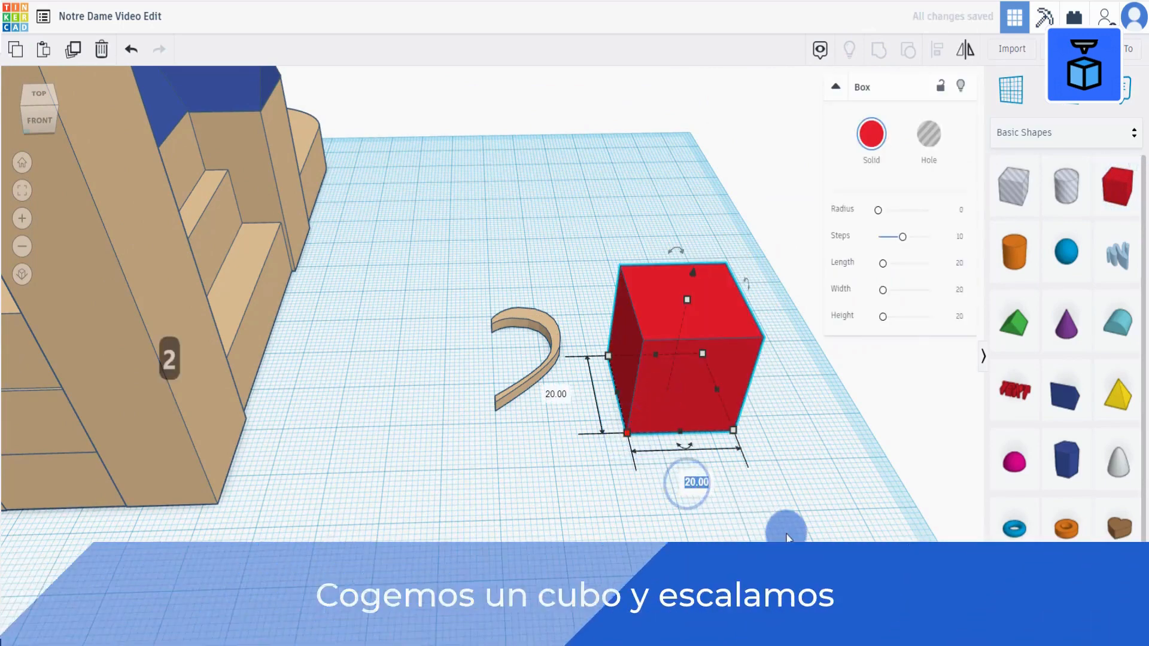
key(Tab)
text(2.20)
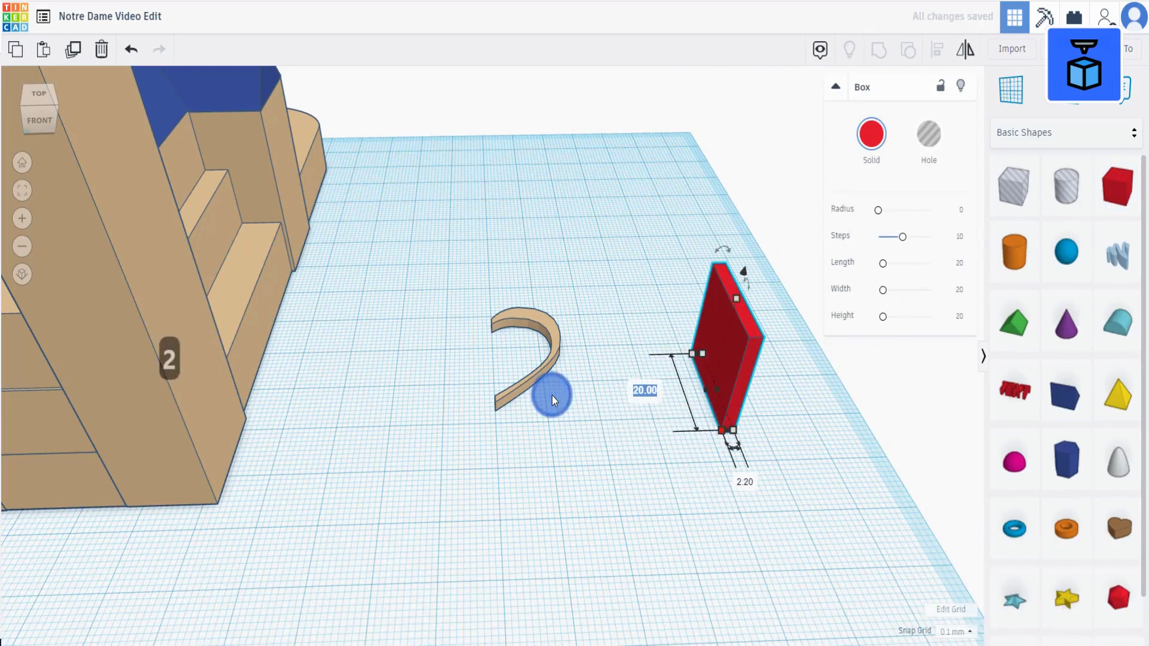
key(Return)
click(778, 313)
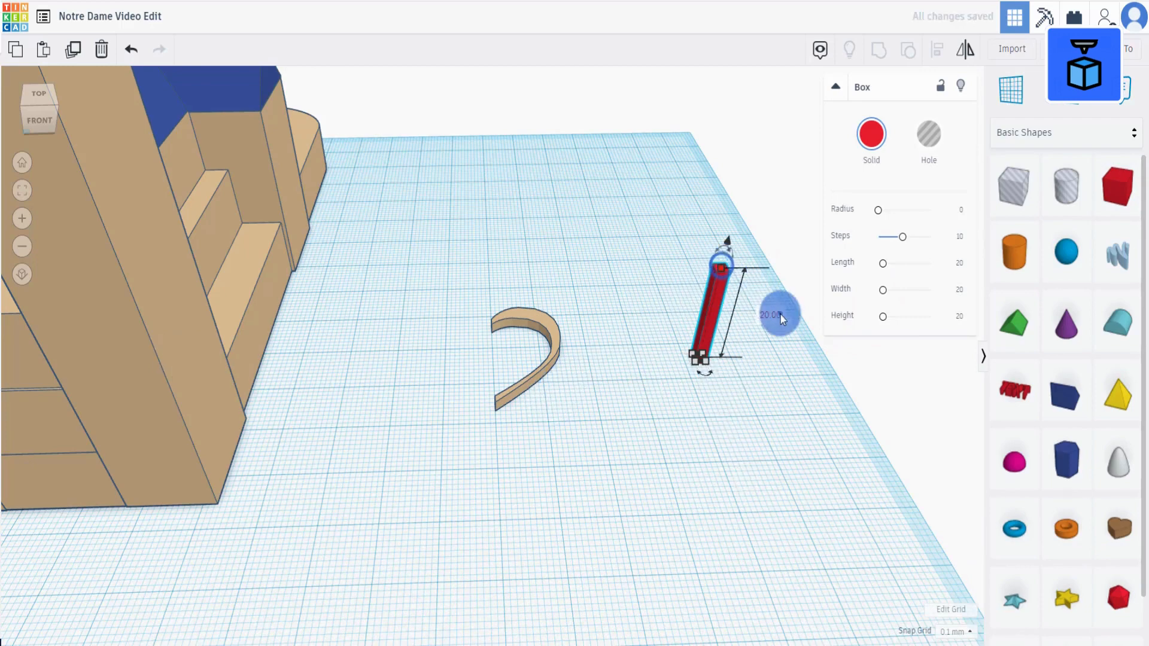
text(30.2)
click(737, 454)
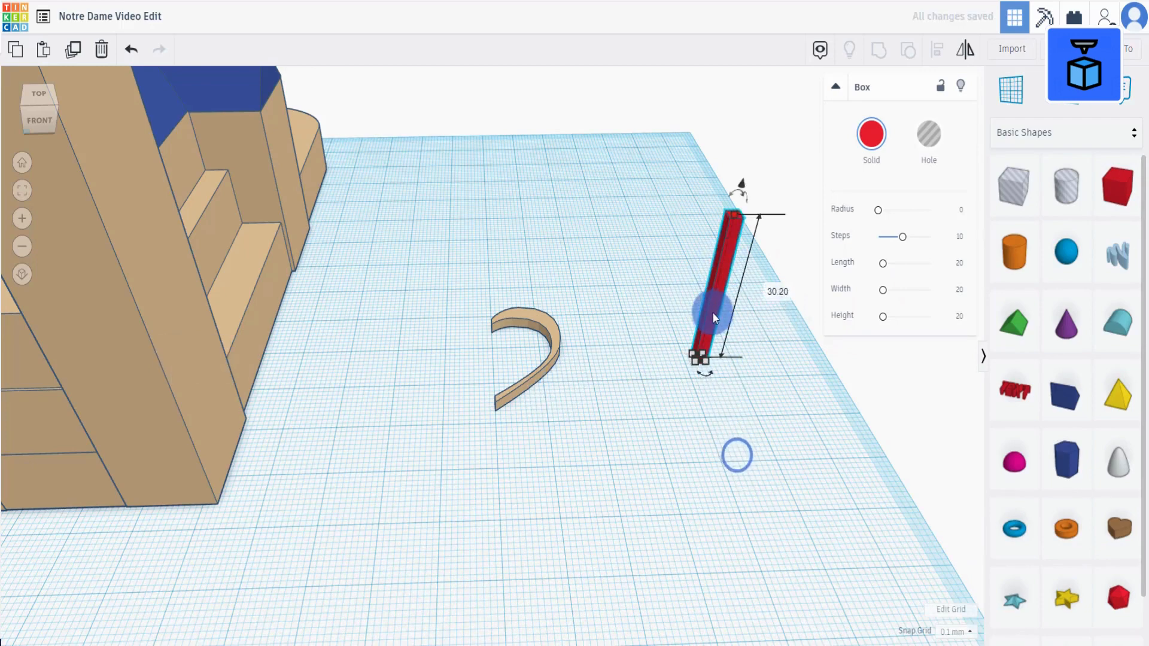
Step: Move the post between the cathedral and the arch and colour it light tan
drag(712, 311, 430, 336)
click(878, 139)
click(1051, 238)
click(543, 467)
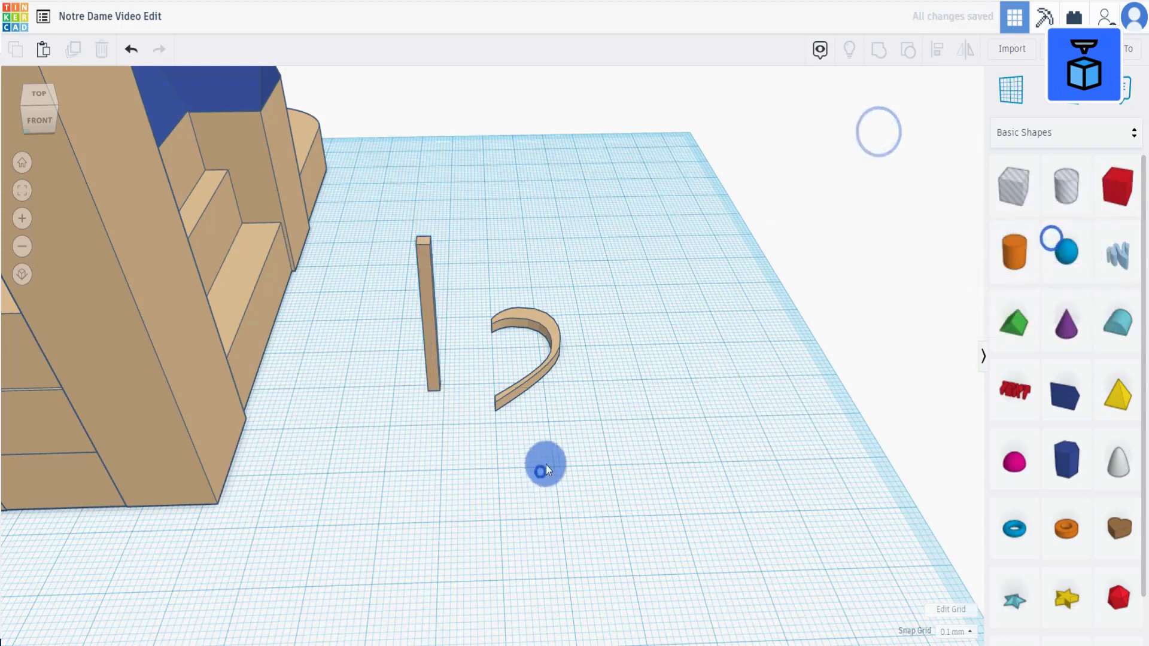
Step: Rotate the curved arch 90° so that it stands upright
right_drag(544, 464, 541, 503)
click(534, 310)
mouse_move(534, 310)
right_down()
mouse_move(662, 333)
mouse_move(545, 300)
right_up()
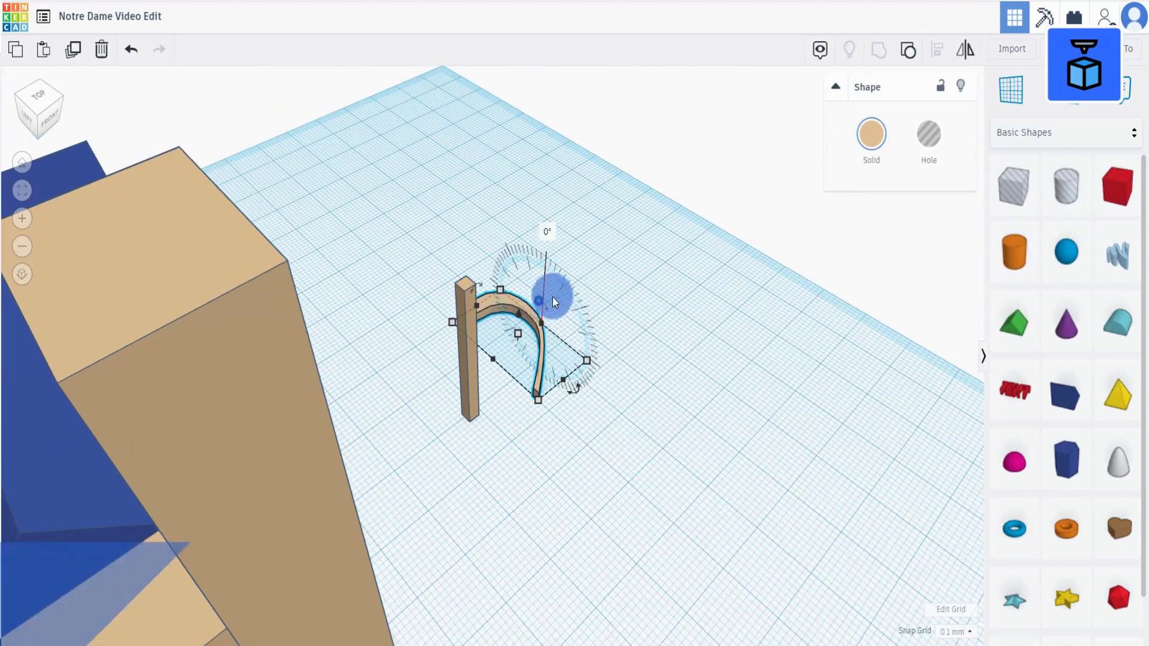
drag(552, 297, 652, 373)
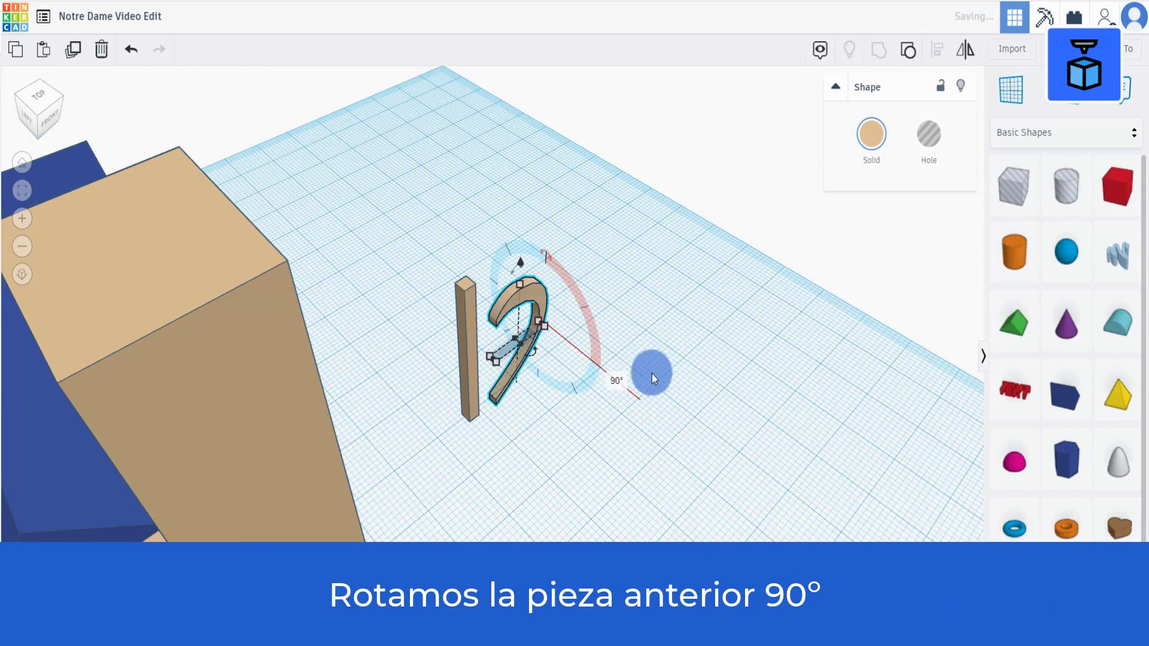
Step: Mirror the upright arch across its width so that its curve faces the cathedral
right_drag(651, 374, 567, 360)
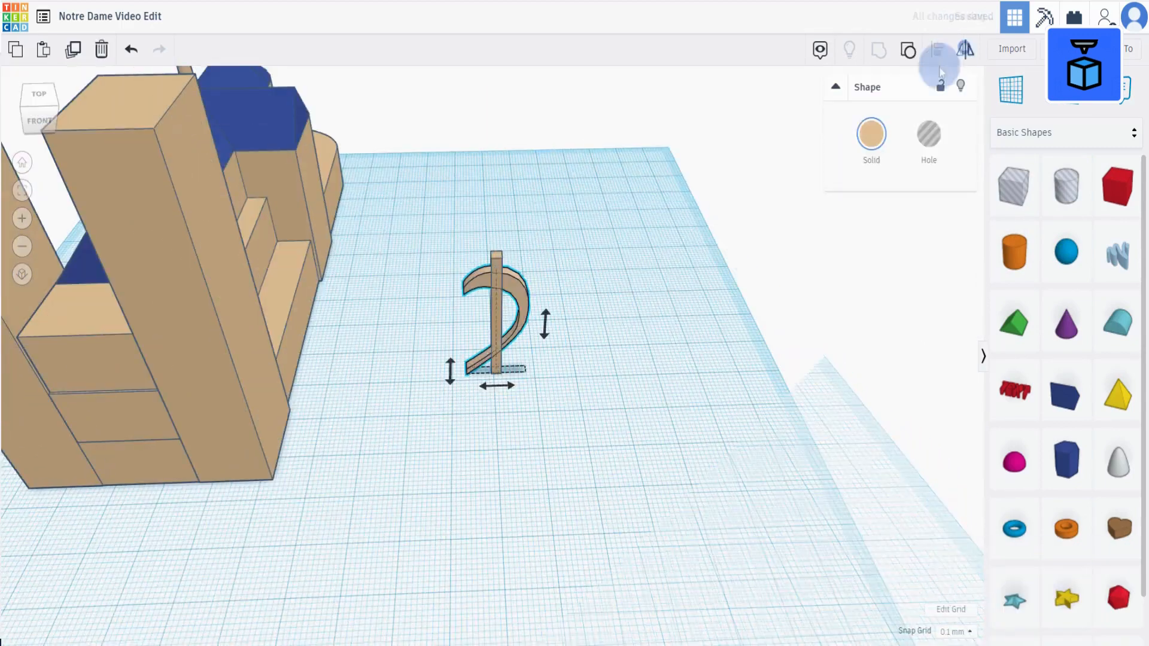
drag(512, 389, 498, 425)
right_drag(497, 425, 497, 428)
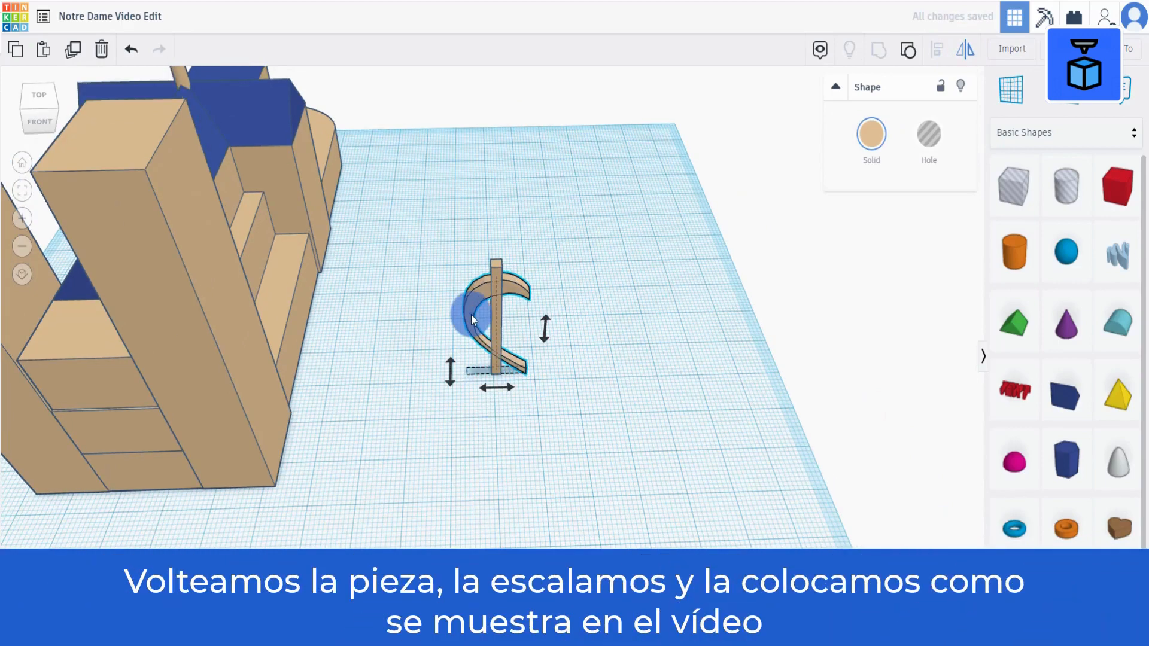
Step: Widen the arch to 20 mm and raise it to 24.80 mm above the workplane, at the top of the post
click(472, 314)
drag(496, 251, 494, 213)
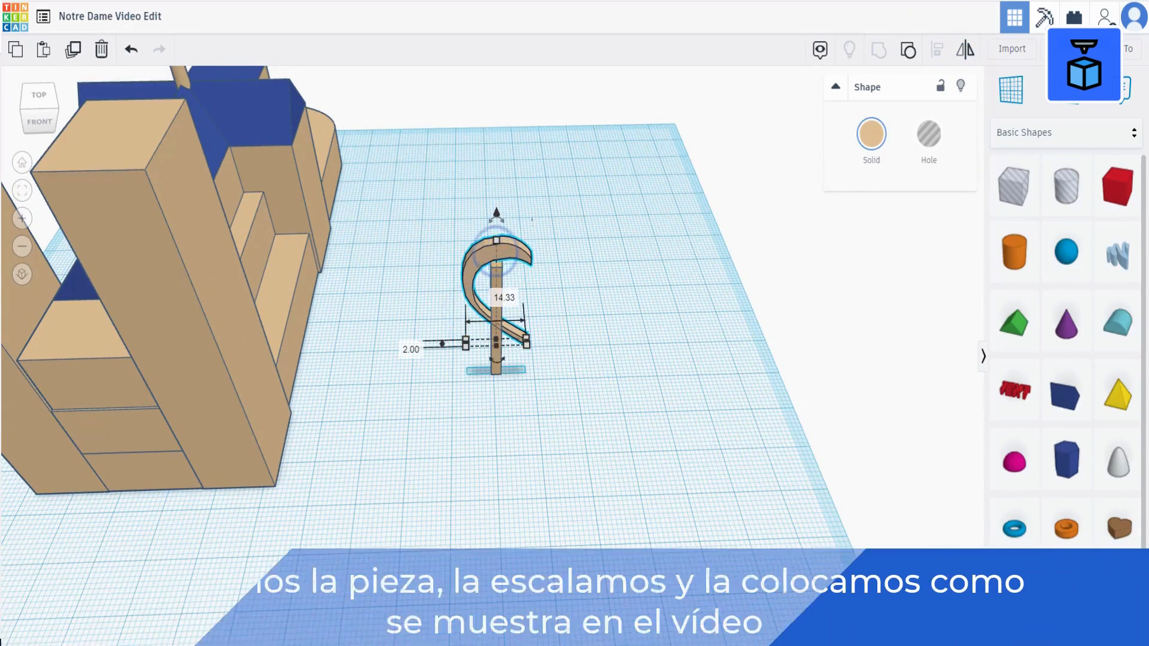
drag(469, 355, 490, 469)
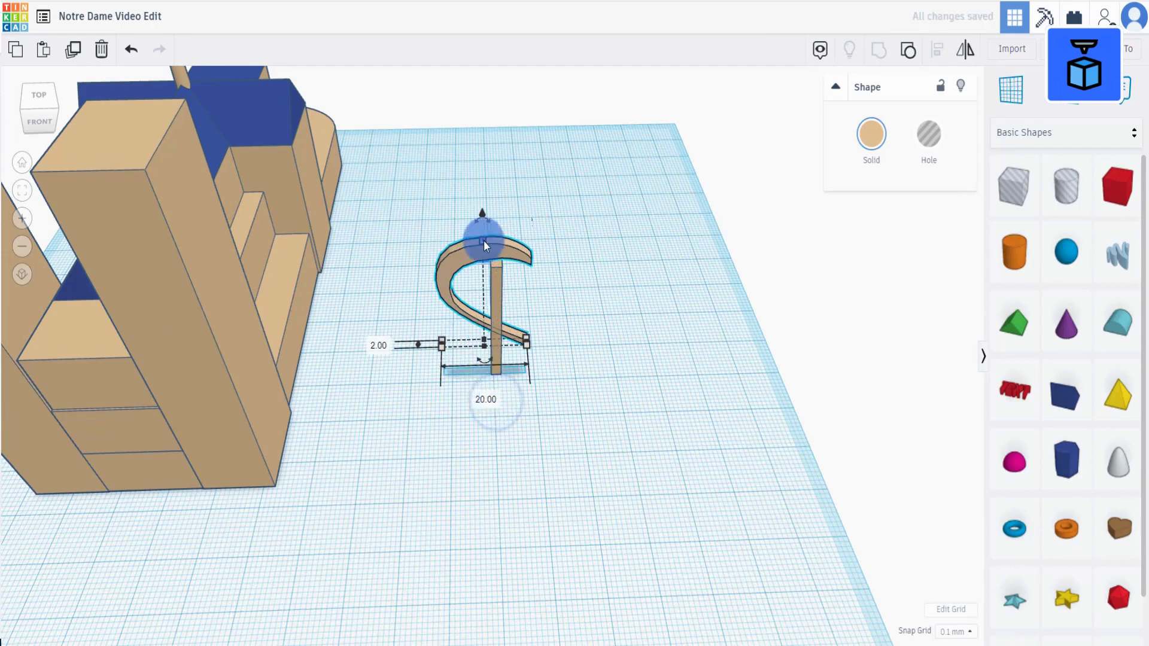
right_drag(553, 296, 479, 221)
drag(479, 220, 500, 154)
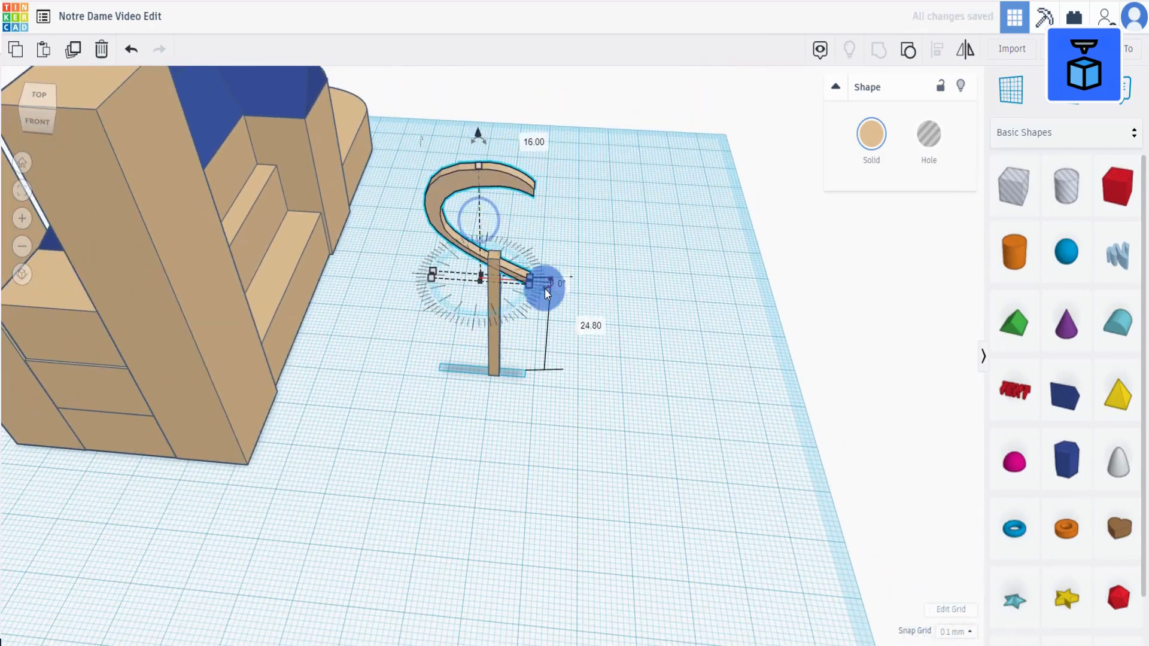
Step: Lower the arch and shift it toward the cathedral until its outer end meets the side of the post
drag(544, 290, 419, 173)
drag(473, 179, 469, 191)
key(Left)
key(Left)
key(Left)
key(Left)
key(Left)
key(Left)
key(Left)
key(Left)
key(Left)
key(Left)
key(Left)
key(Left)
key(Left)
key(Left)
key(Left)
key(Left)
key(Left)
key(Left)
key(Left)
key(Left)
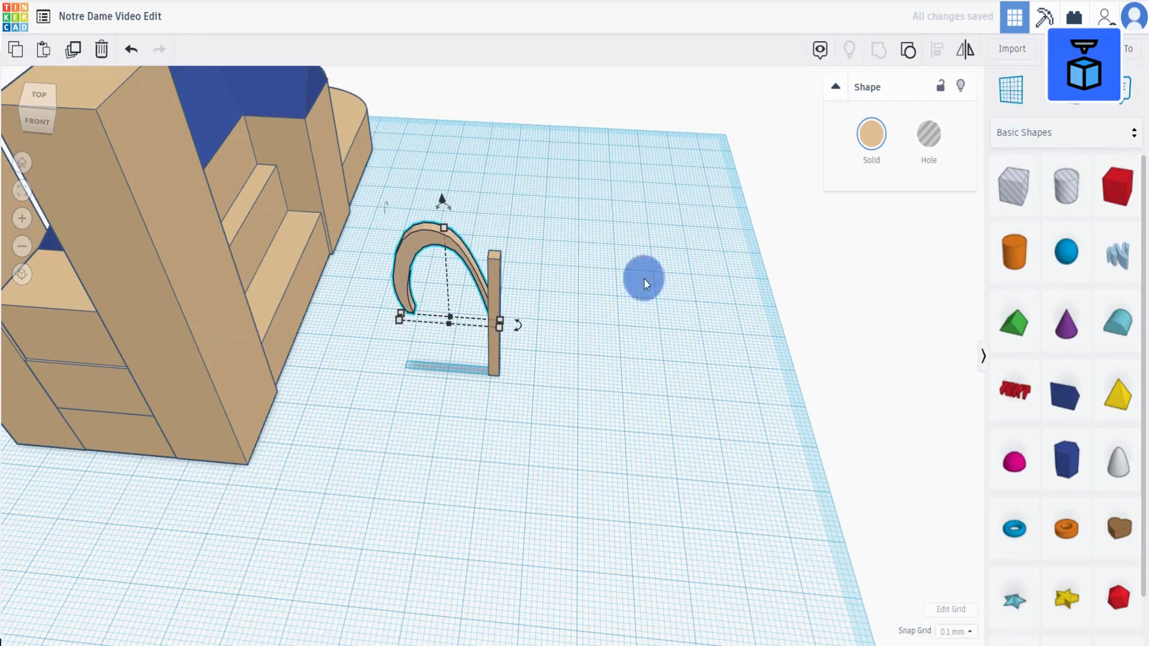
Step: Reduce the arch's height to about 16.70 mm so that its crown lines up with the top of the post
right_drag(649, 271, 536, 235)
shift+click(473, 255)
click(536, 236)
click(448, 207)
drag(447, 194, 447, 221)
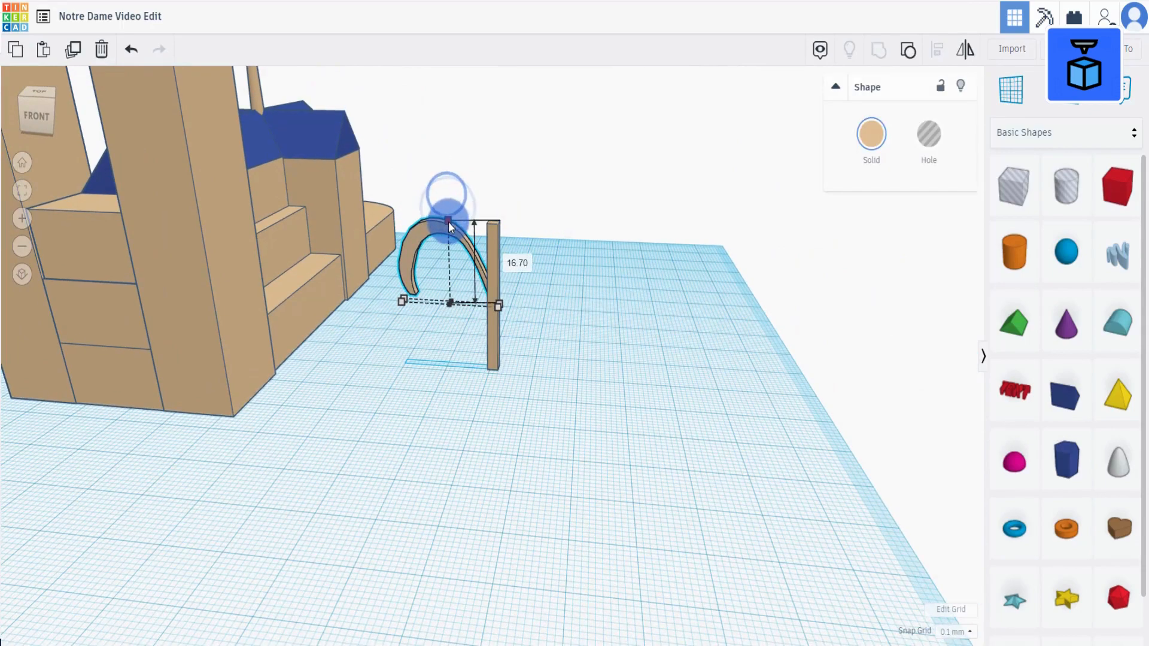
drag(378, 401, 554, 207)
click(557, 351)
right_drag(557, 351, 652, 335)
drag(424, 418, 511, 217)
click(557, 316)
right_drag(557, 316, 495, 293)
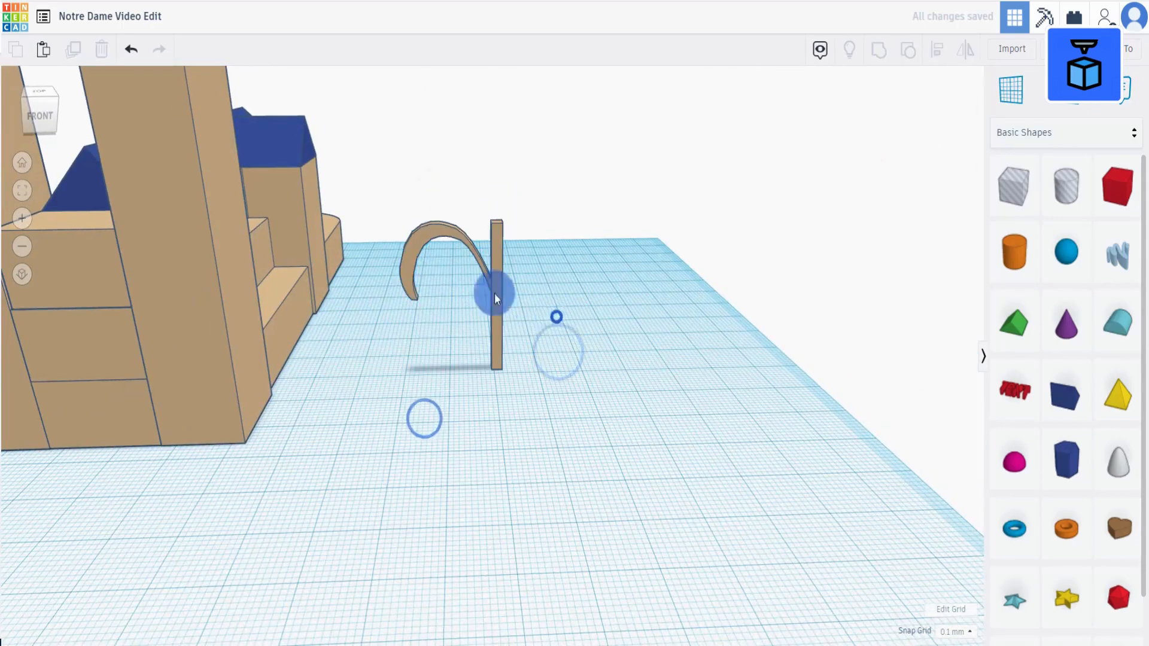
Step: Narrow the arch by pulling in its cathedral-side end, keeping its outer end at the post
click(413, 261)
right_drag(412, 262, 412, 436)
scroll(412, 436, up, 1)
scroll(373, 331, up, 3)
drag(164, 260, 228, 268)
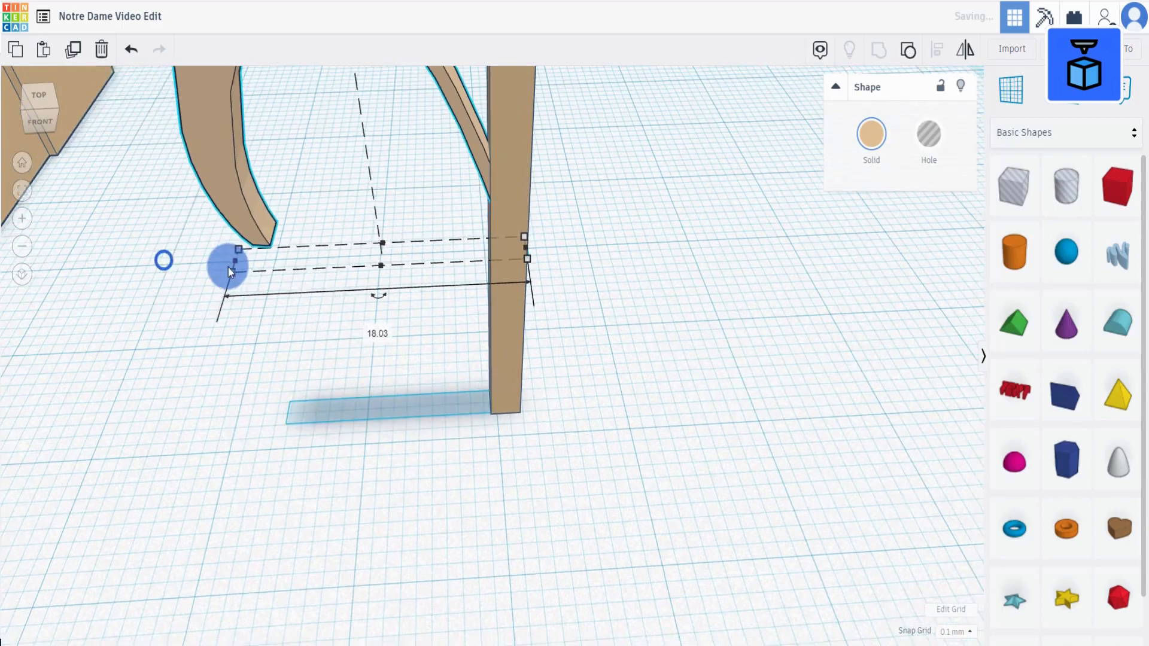
scroll(228, 267, down, 1)
drag(304, 285, 318, 285)
Step: Group the arch with its post and move the group about 47 mm to the cathedral's side, just behind the tower
scroll(318, 285, down, 2)
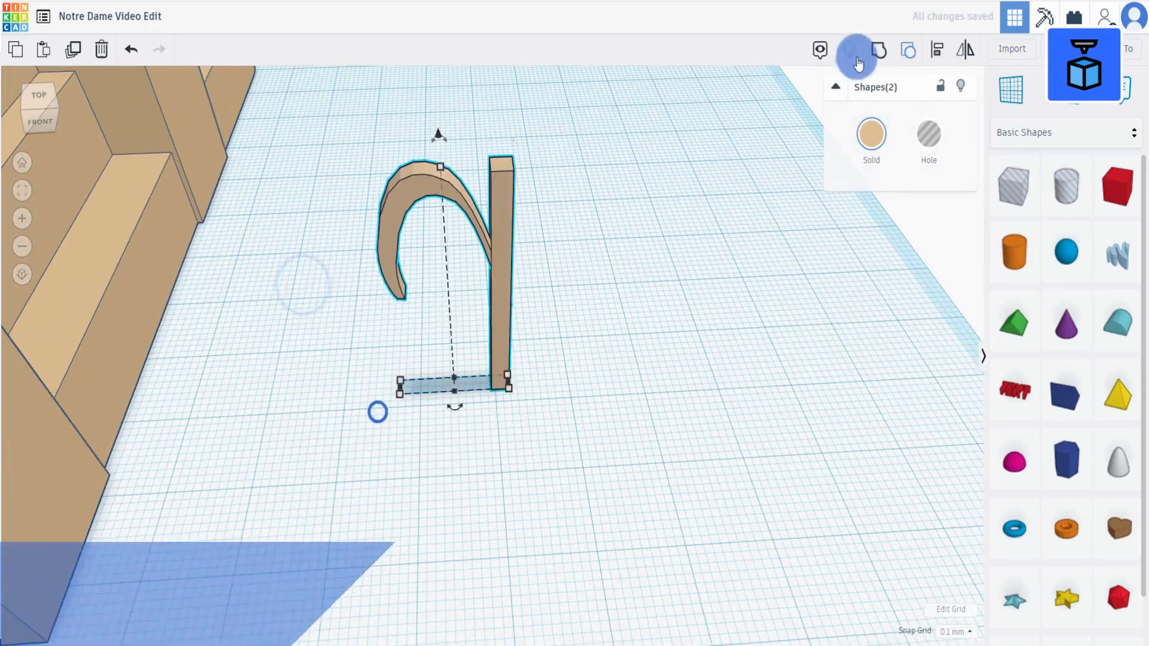
click(879, 50)
scroll(505, 327, down, 3)
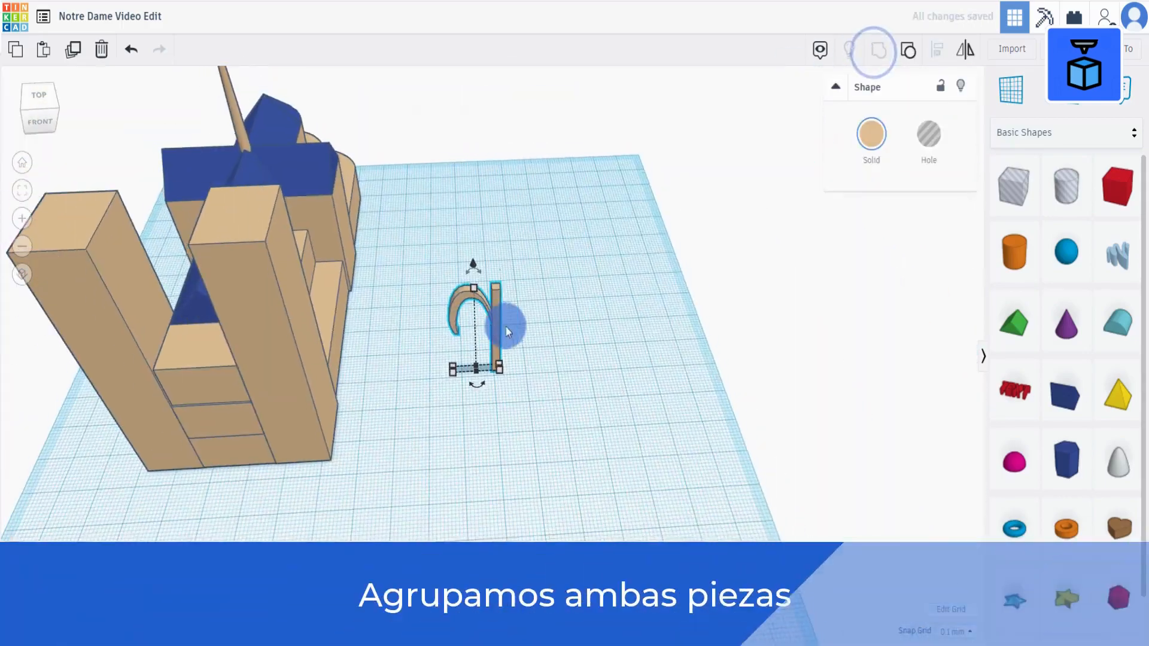
scroll(335, 325, up, 1)
right_drag(335, 325, 649, 336)
drag(479, 307, 478, 199)
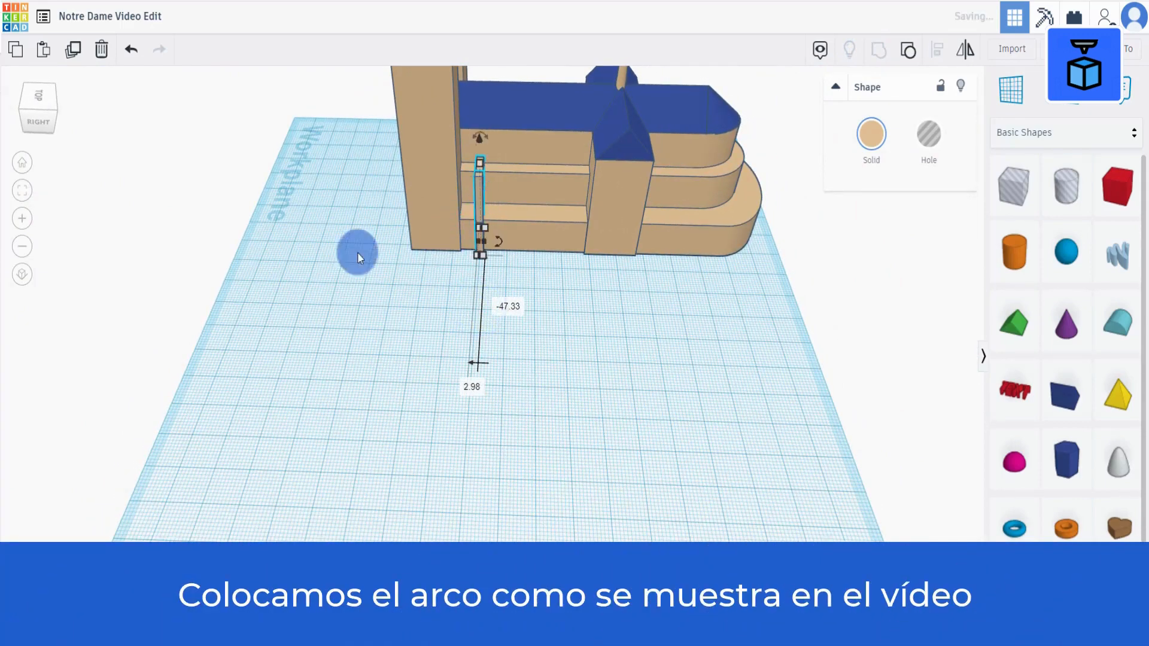
Step: Stretch the grouped buttress taller and nudge it inward so that its post touches the cathedral's lowest side tier
mouse_move(358, 252)
right_down()
mouse_move(325, 256)
mouse_move(359, 257)
right_up()
right_drag(516, 261, 428, 266)
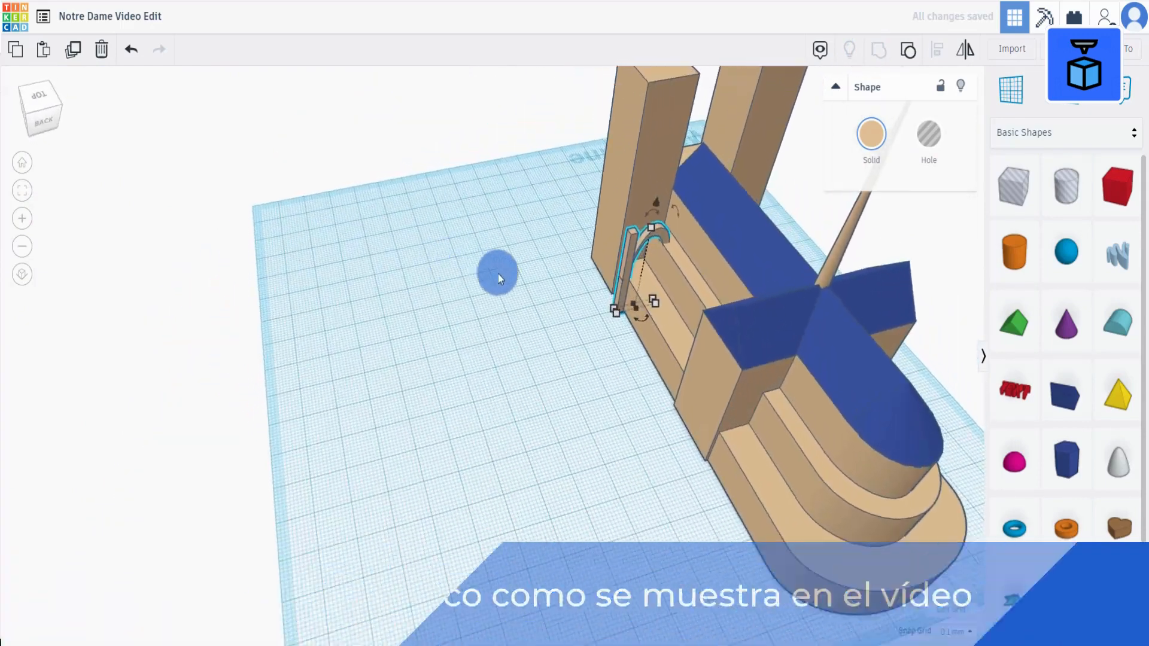
scroll(498, 274, up, 2)
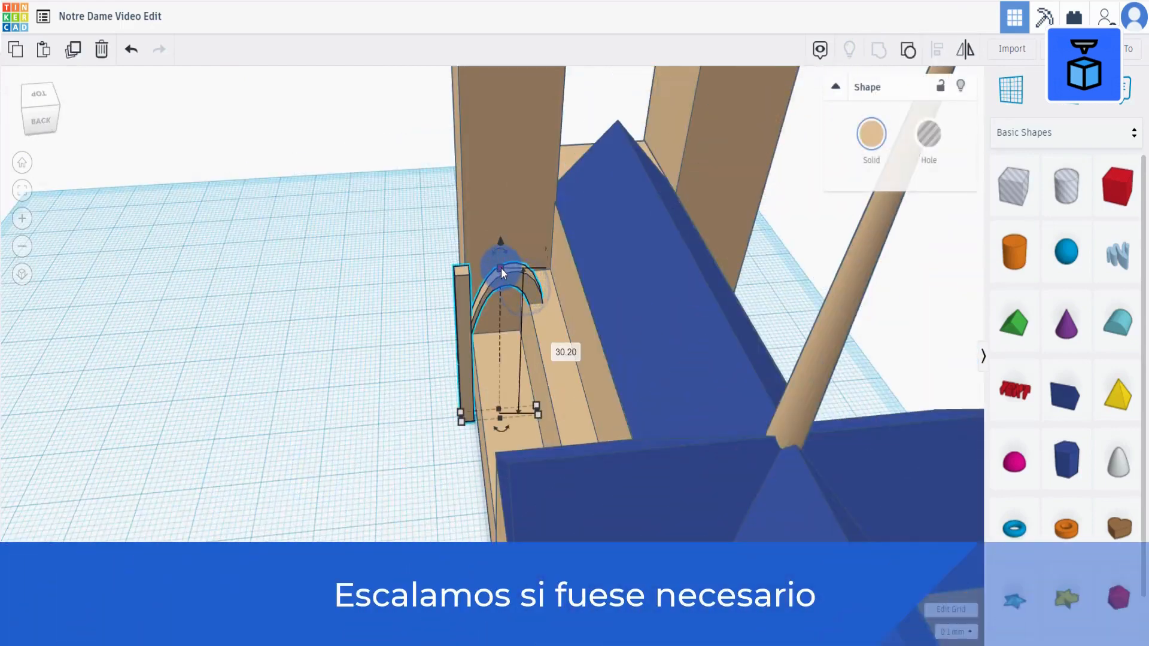
drag(501, 268, 502, 242)
key(Right)
key(Right)
key(Right)
key(Right)
key(Right)
key(Right)
key(Right)
key(Right)
key(Right)
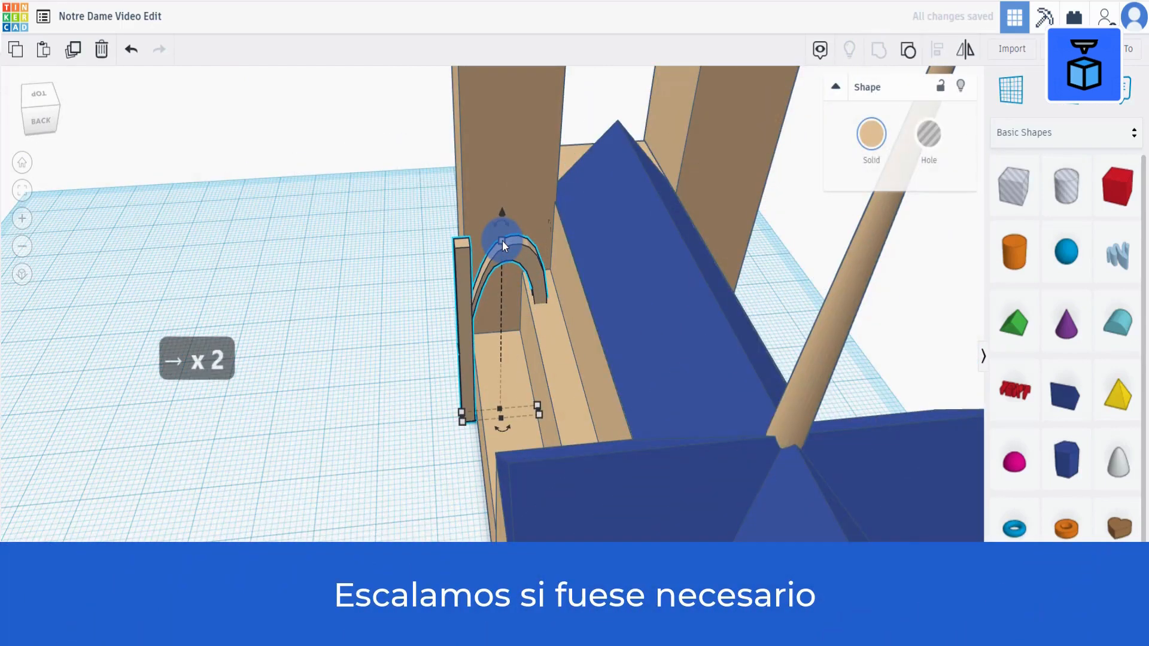
key(Right)
key(Right)
key(Right)
key(Right)
key(Right)
key(Right)
key(Right)
key(Right)
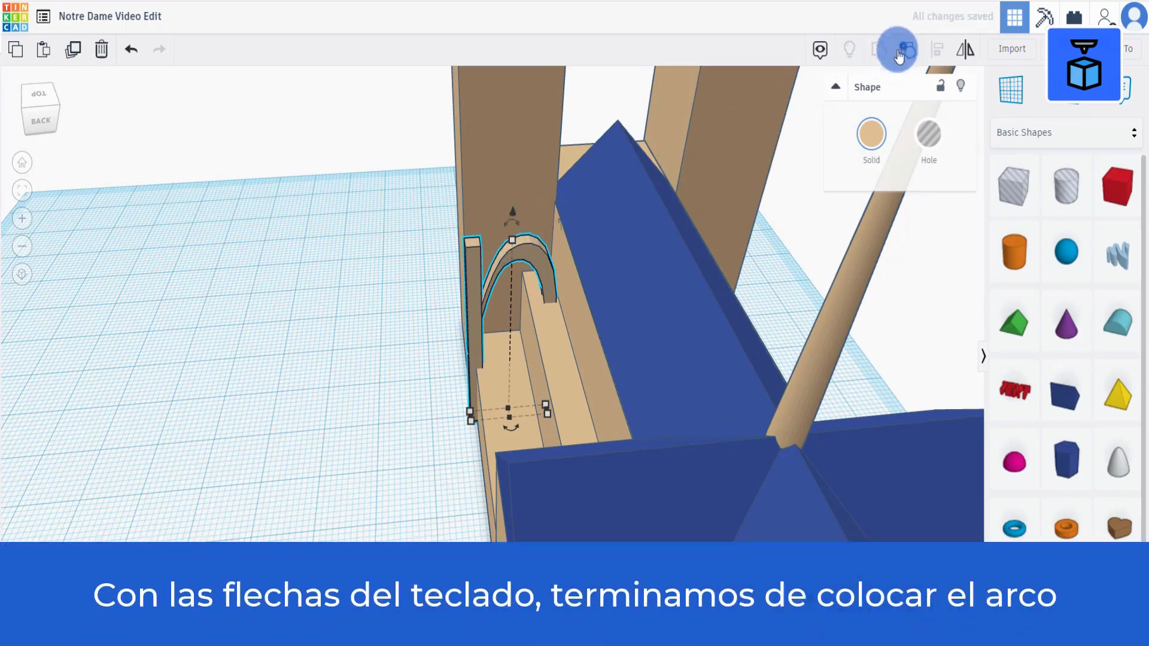
Step: Ungroup the buttress, raise the arch on its post and widen it until it reaches the upper nave wall
click(325, 398)
click(542, 275)
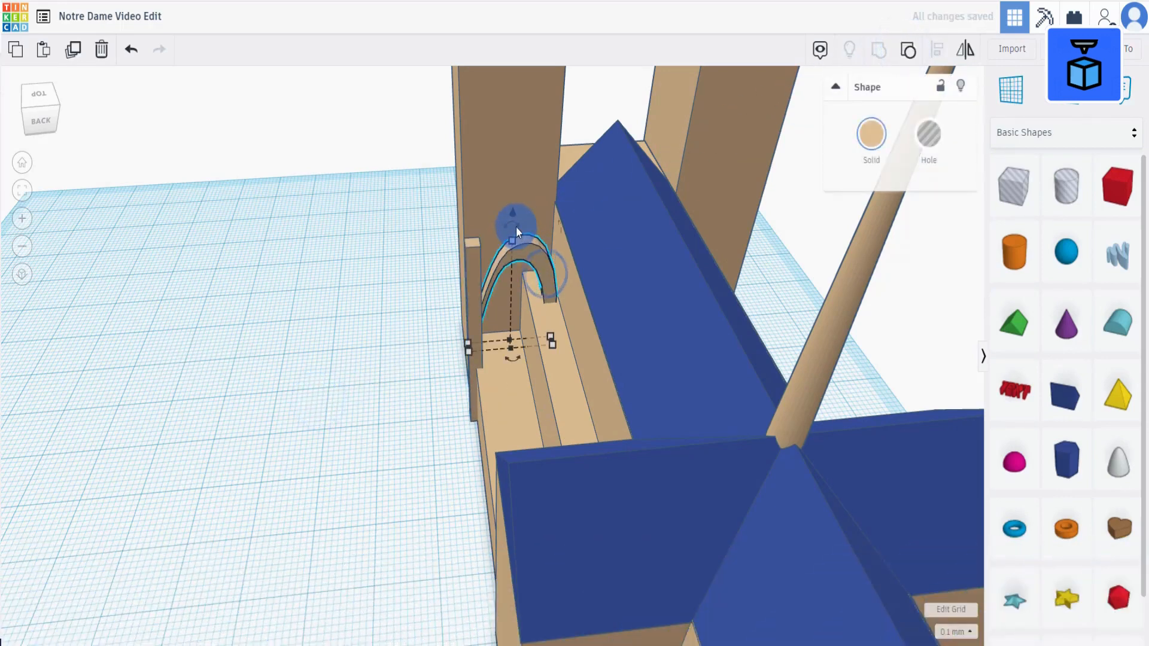
drag(516, 226, 513, 189)
scroll(552, 339, up, 3)
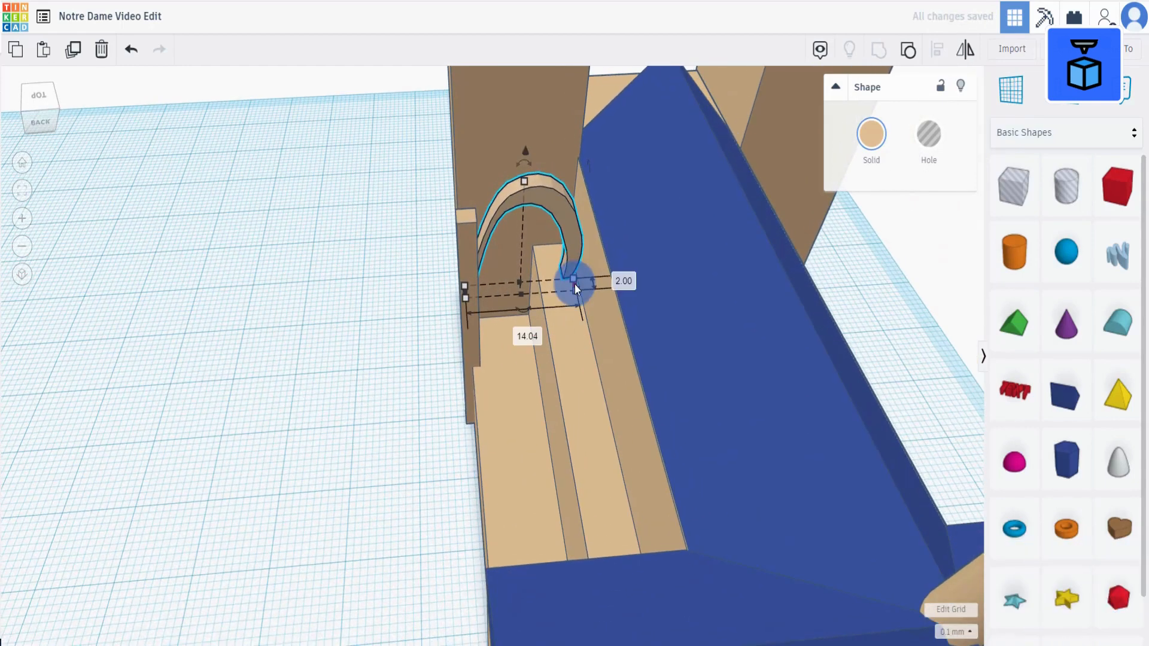
drag(575, 285, 596, 274)
Step: Group the enlarged arch and its post again into a single buttress
click(308, 412)
right_drag(307, 412, 491, 329)
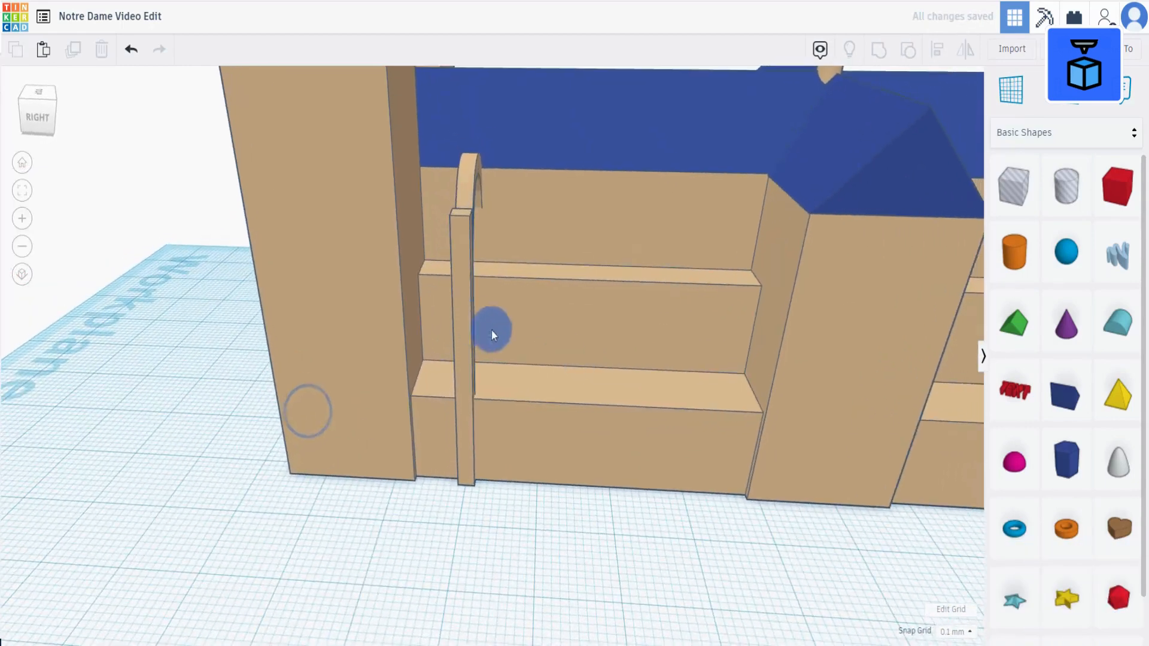
click(470, 321)
shift+click(472, 173)
click(880, 51)
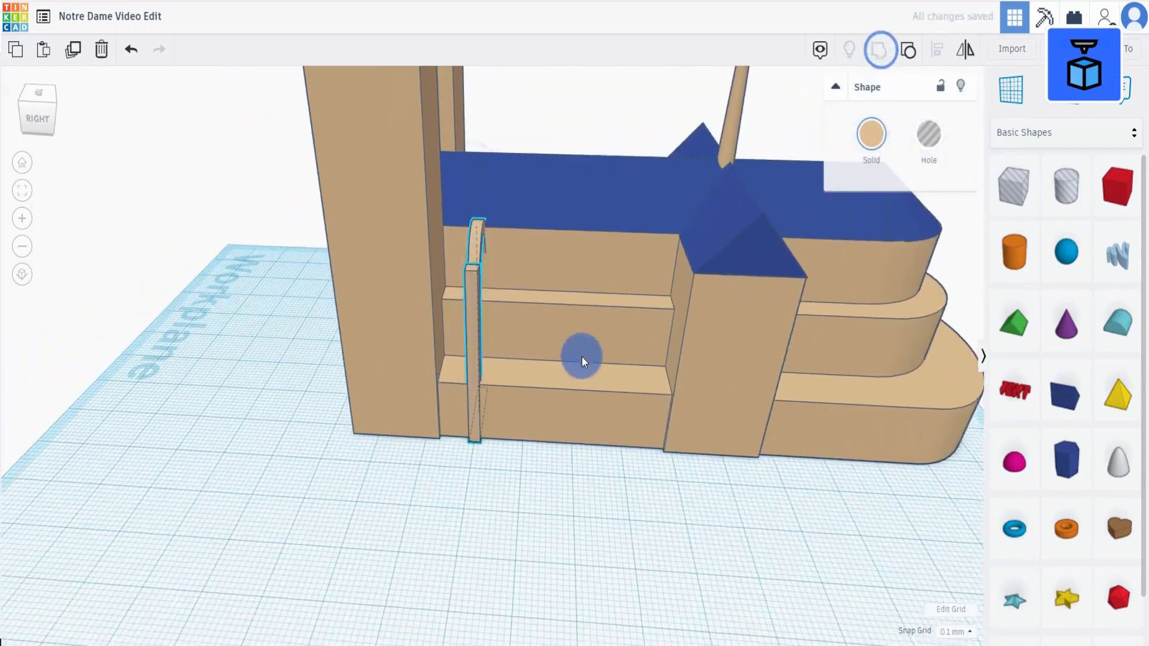
Step: Duplicate the buttress, move the copy straight across to the opposite side of the nave and mirror it across its width
right_drag(584, 359, 89, 296)
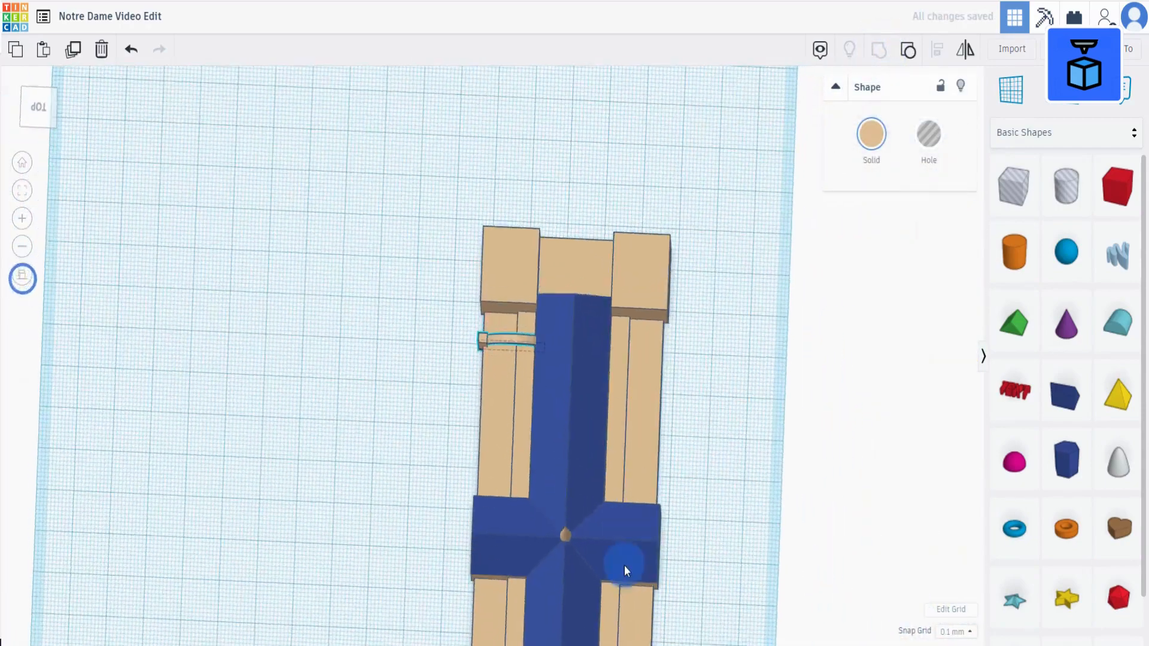
key(ctrl+d)
key(shift+Right)
key(shift+Right)
key(shift+Right)
key(shift+Right)
key(shift+Right)
key(shift+Right)
key(shift+Right)
key(shift+Right)
key(shift+Right)
key(shift+Right)
key(shift+Right)
key(shift+Right)
key(shift+Right)
key(shift+Right)
key(shift+Right)
key(shift+Right)
key(shift+Right)
key(shift+Right)
key(shift+Right)
key(shift+Right)
key(shift+Right)
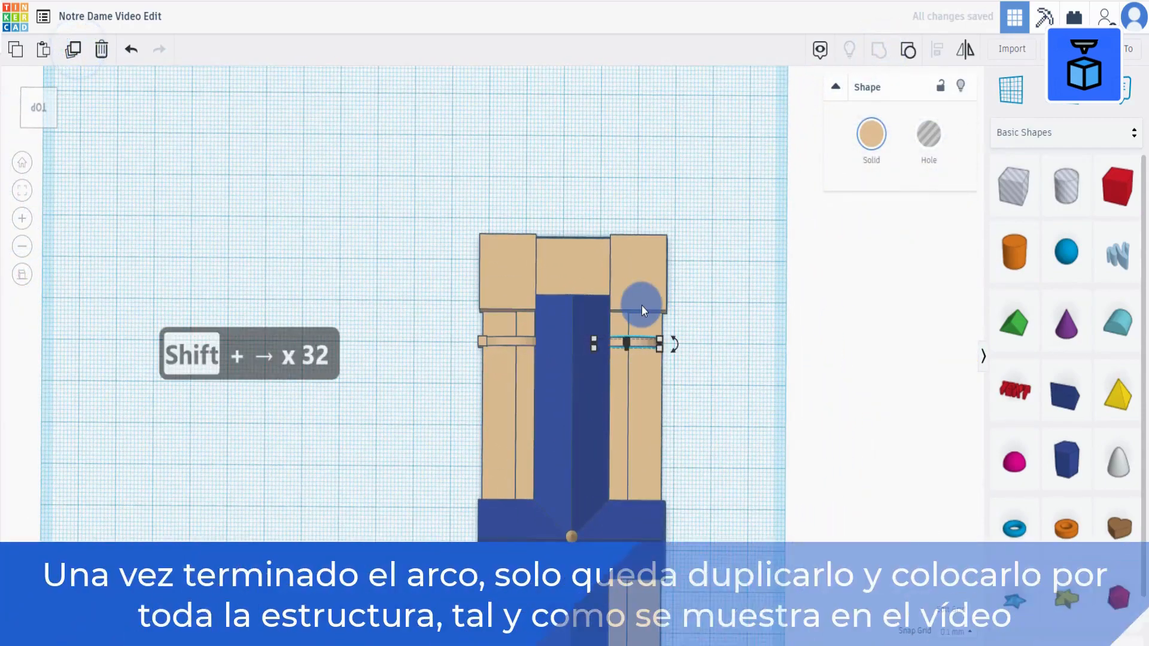
click(965, 49)
click(624, 322)
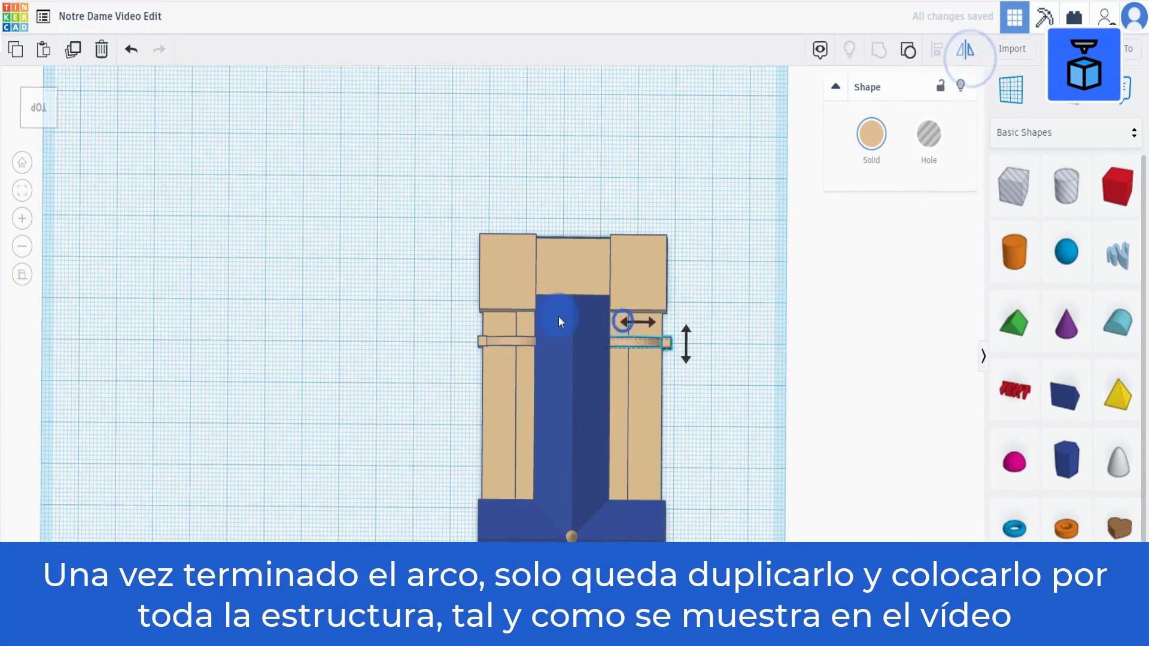
Step: Nudge the mirrored buttress in against the nave and group it with the opposite buttress as a pair
click(24, 275)
right_drag(766, 338, 828, 400)
key(Left)
key(Left)
key(Left)
key(Left)
key(Left)
key(Left)
key(Left)
key(Left)
key(Left)
key(Left)
key(Left)
key(Left)
key(Left)
key(Left)
key(Left)
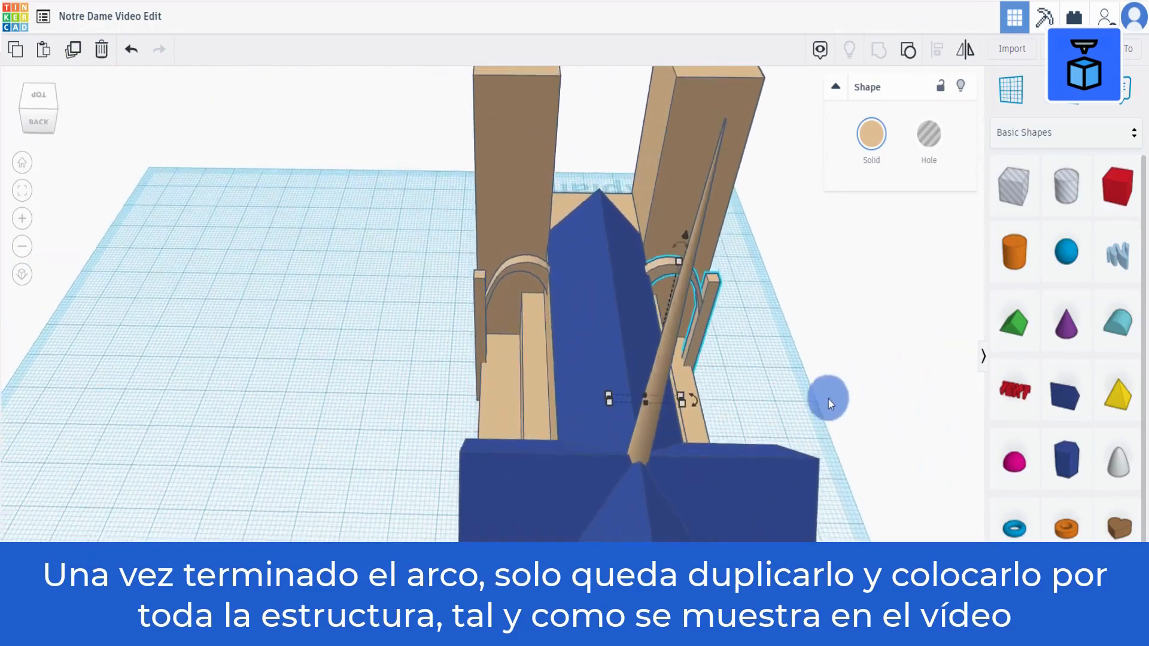
key(Right)
key(Right)
shift+click(477, 310)
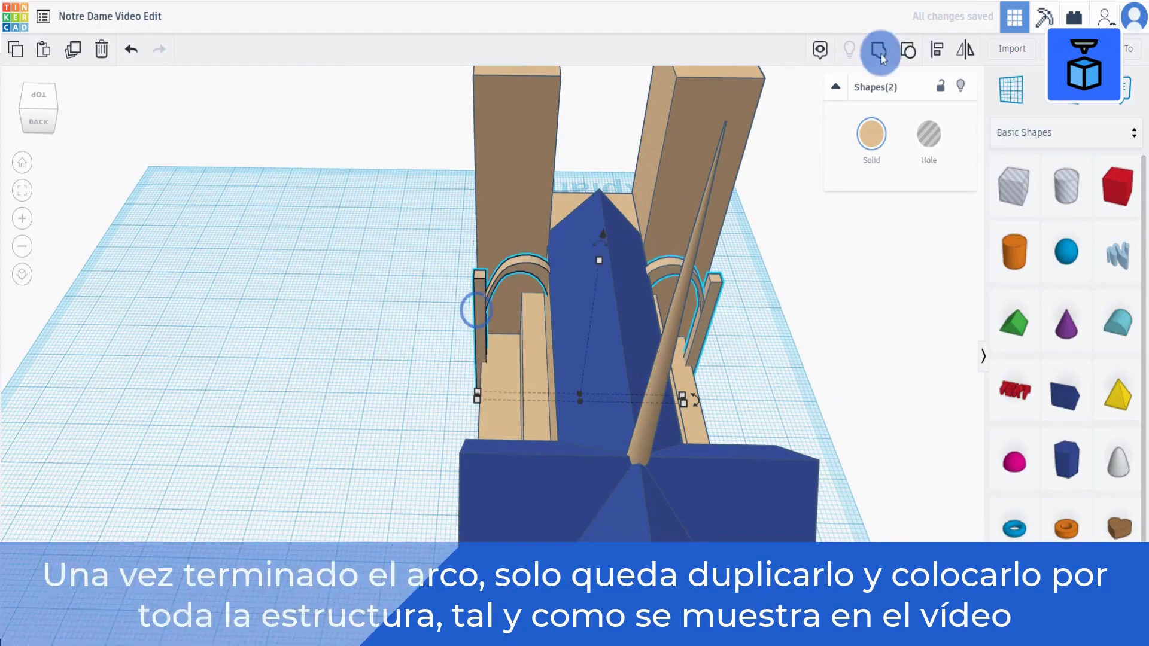
click(880, 49)
Step: Duplicate the buttress pair and move the copy a short distance along the nave toward the transept
right_drag(354, 375, 658, 502)
scroll(658, 503, down, 3)
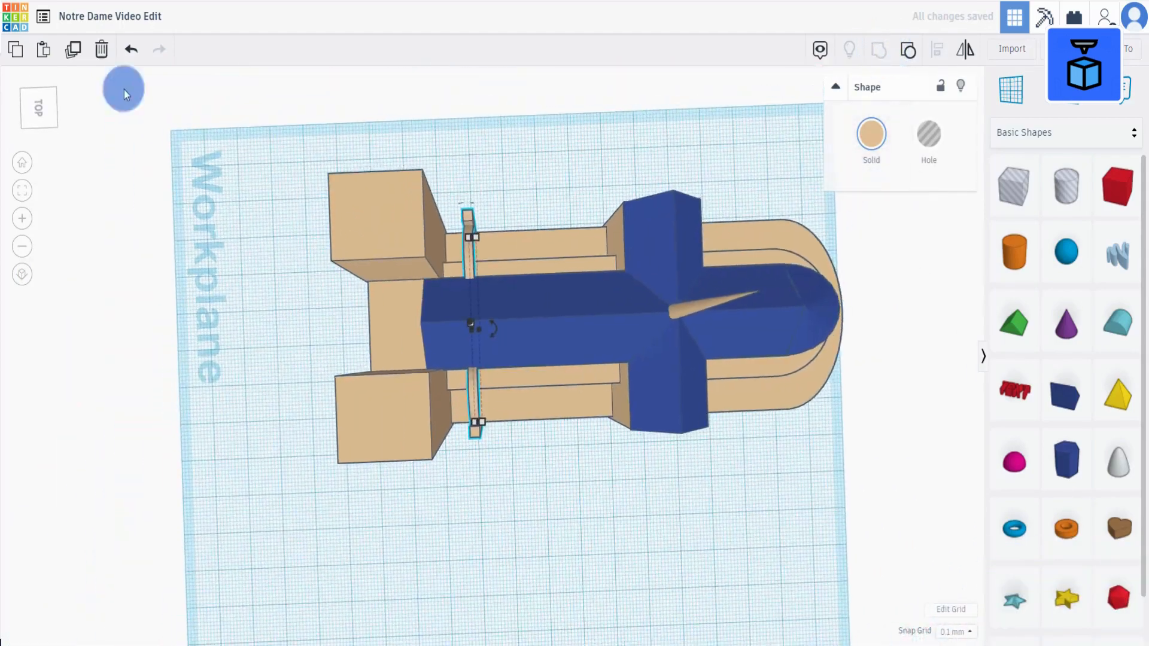
click(73, 49)
key(shift+Right)
key(shift+Right)
key(shift+Right)
key(shift+Right)
key(shift+Right)
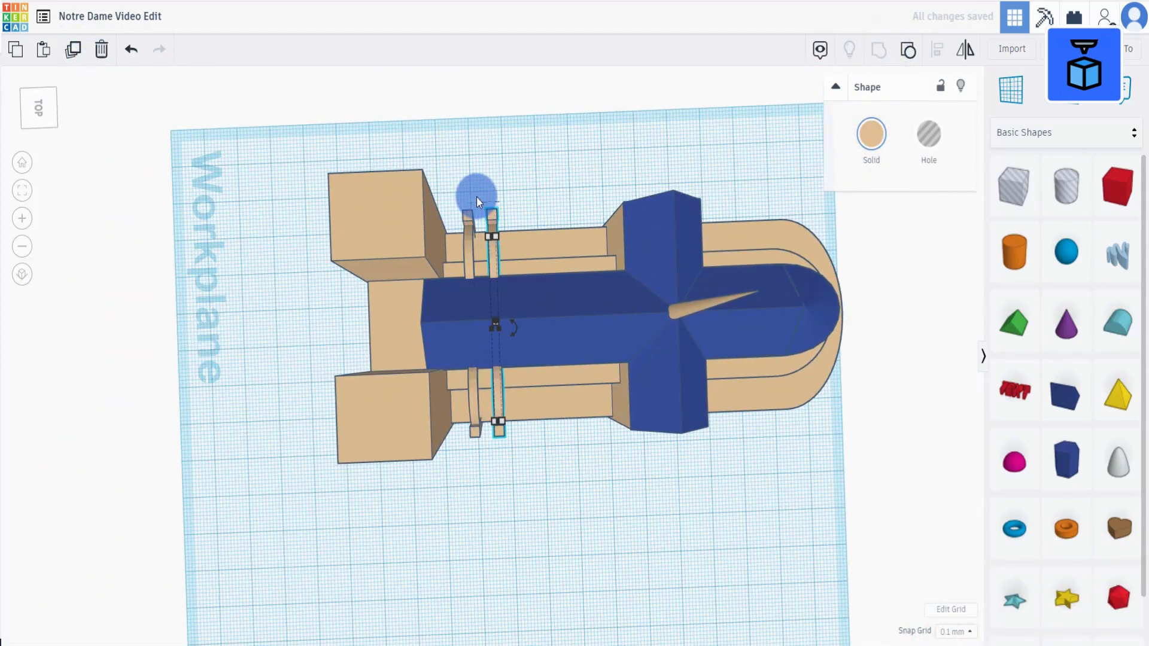
key(shift+Right)
key(shift+Right)
Step: Repeat the spaced duplication of the buttress pair four more times along the nave up to the transept
click(85, 47)
click(75, 48)
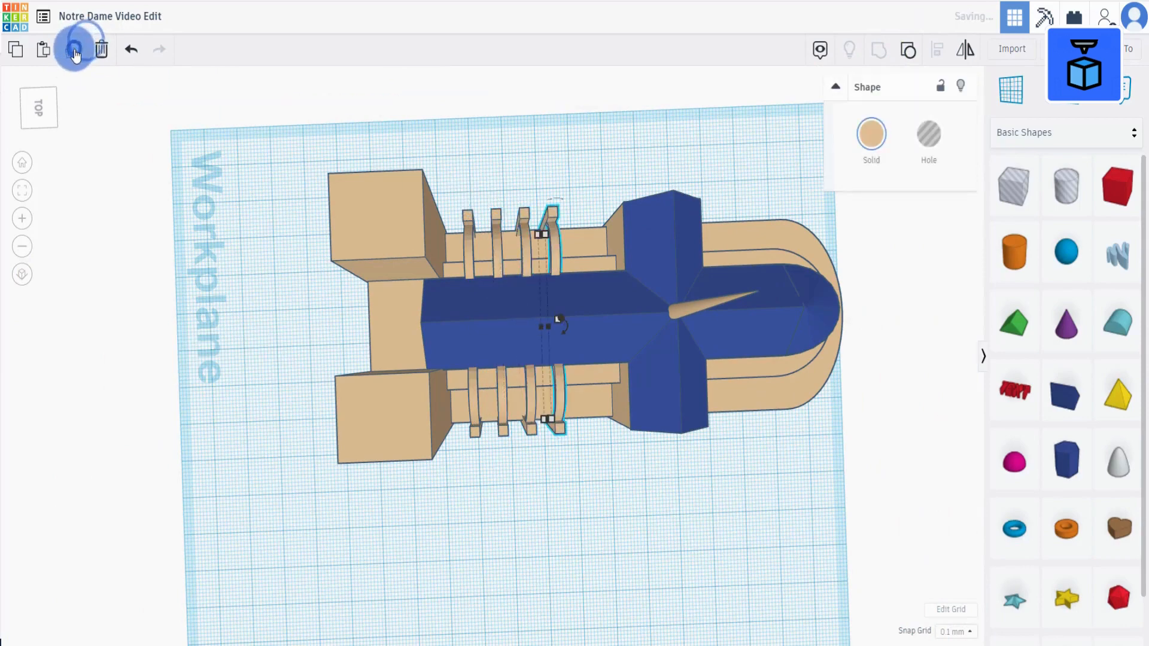
click(74, 48)
click(74, 48)
Step: Move the last buttress pair lengthwise past the transept to the apse side of the cathedral
right_drag(490, 451, 598, 447)
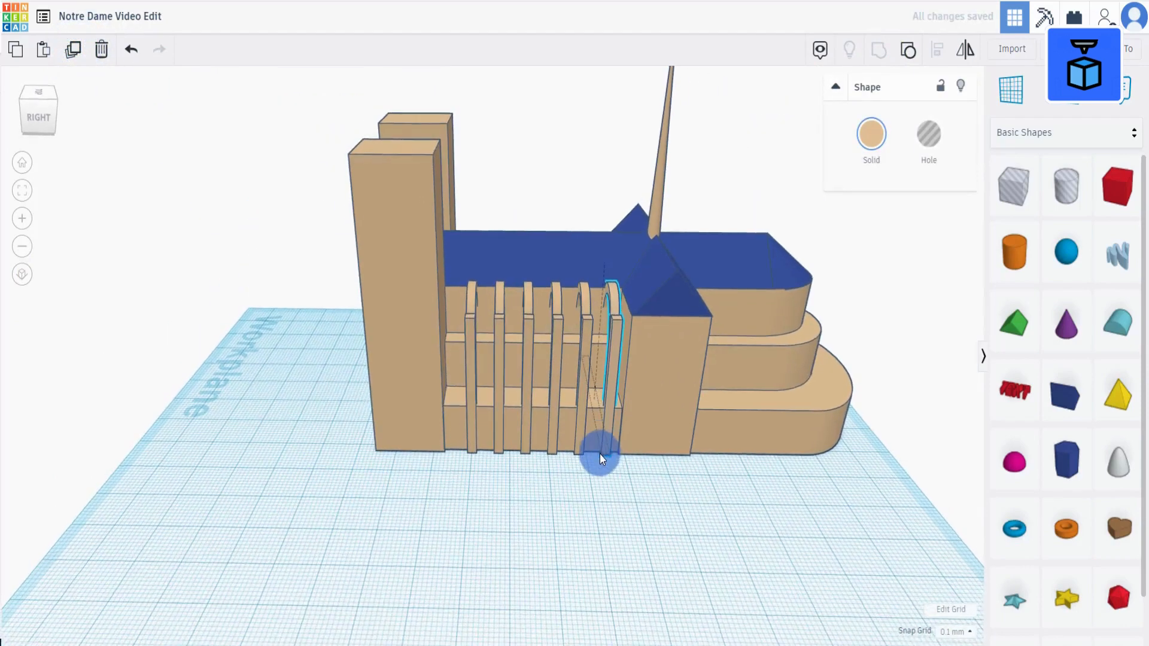
scroll(601, 458, down, 3)
key(shift+Right)
key(shift+Right)
key(shift+Right)
key(shift+Right)
key(shift+Right)
key(shift+Right)
key(shift+Right)
key(shift+Right)
key(shift+Right)
key(shift+Right)
key(shift+Right)
key(shift+Right)
key(shift+Right)
key(shift+Right)
key(shift+Right)
key(shift+Right)
key(shift+Right)
key(shift+Right)
key(shift+Right)
key(shift+Right)
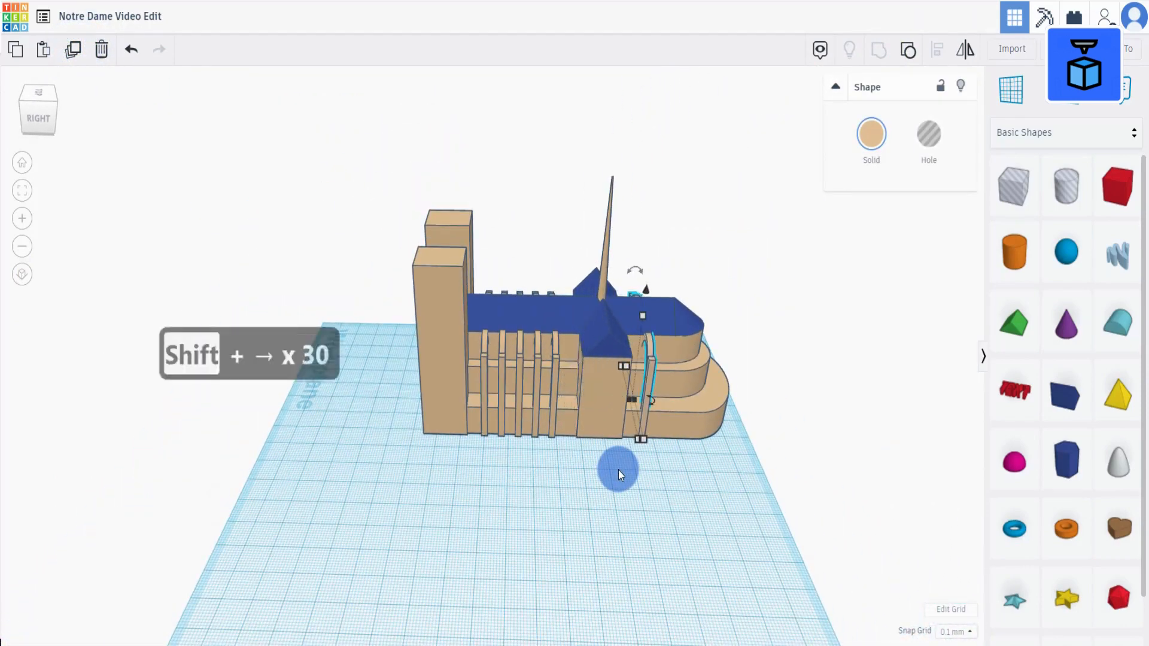
Step: Nudge the relocated buttress pair back toward the transept so it stands close behind it on the apse side
key(shift+Left)
key(shift+Left)
key(shift+Left)
key(shift+Left)
key(shift+Left)
key(shift+Left)
key(shift+Left)
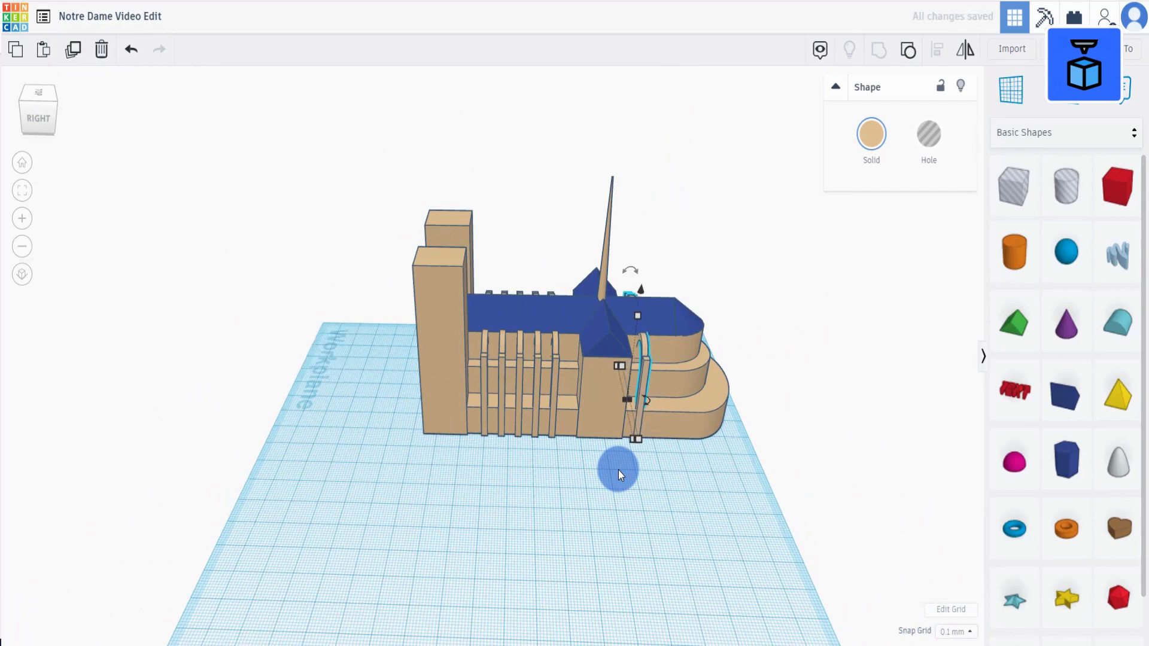
Step: Duplicate the last nave buttress pair and move the copy into the remaining gap before the transept
scroll(619, 469, up, 5)
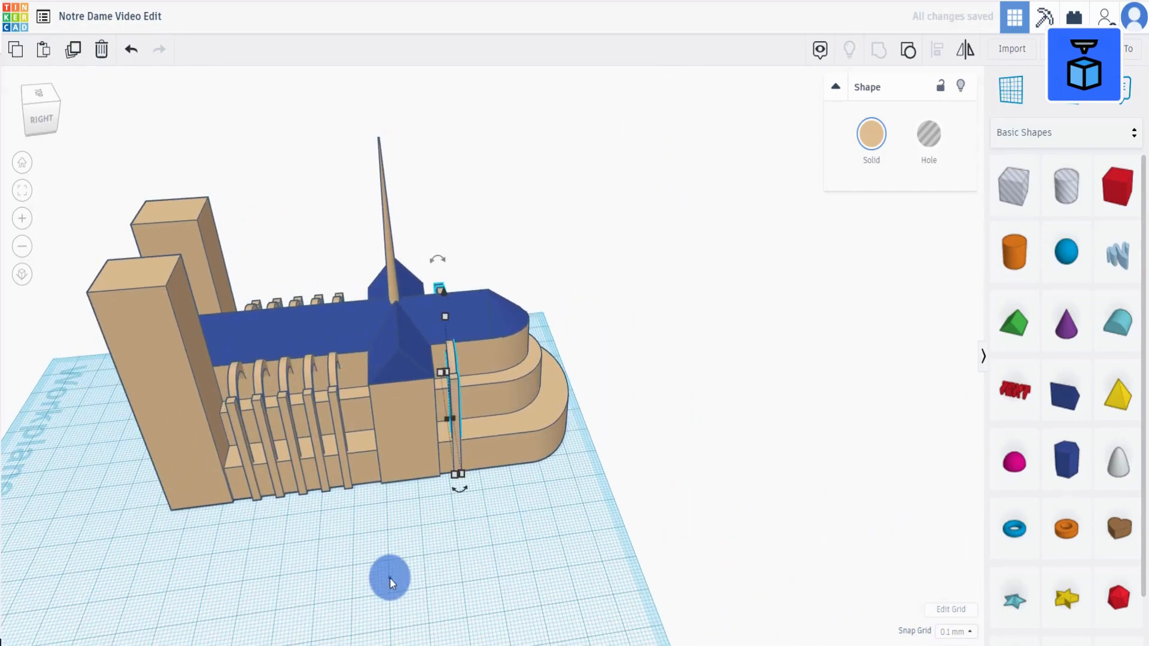
click(340, 410)
right_drag(340, 411, 339, 446)
click(72, 51)
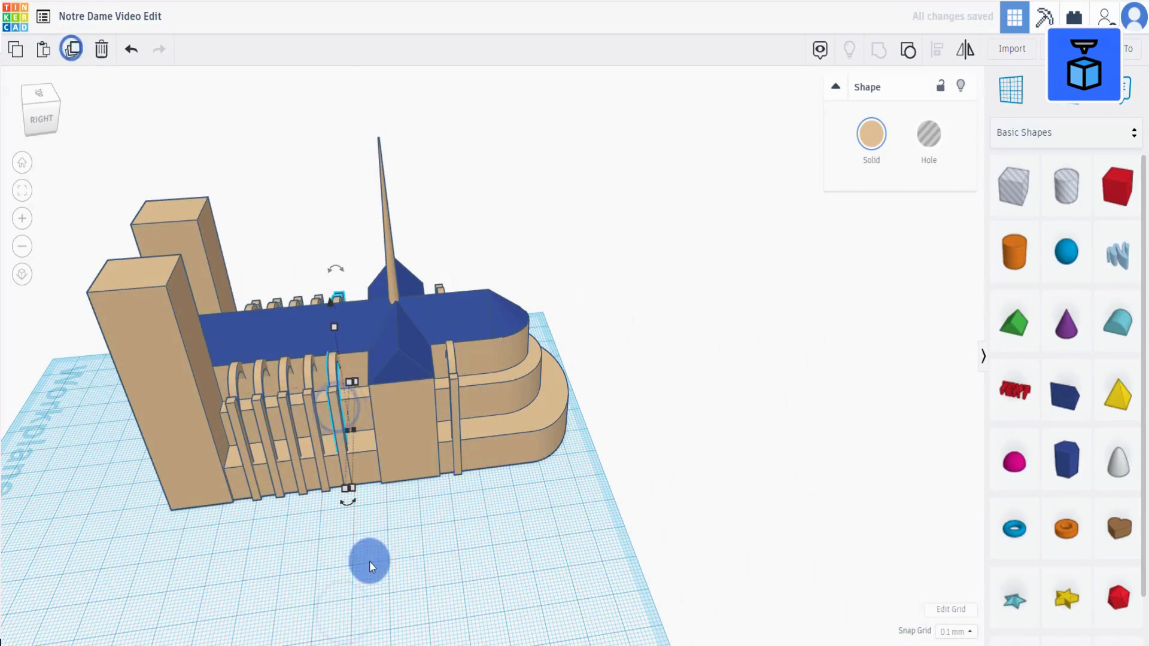
key(shift+Right)
key(shift+Right)
key(shift+Right)
key(shift+Right)
click(369, 560)
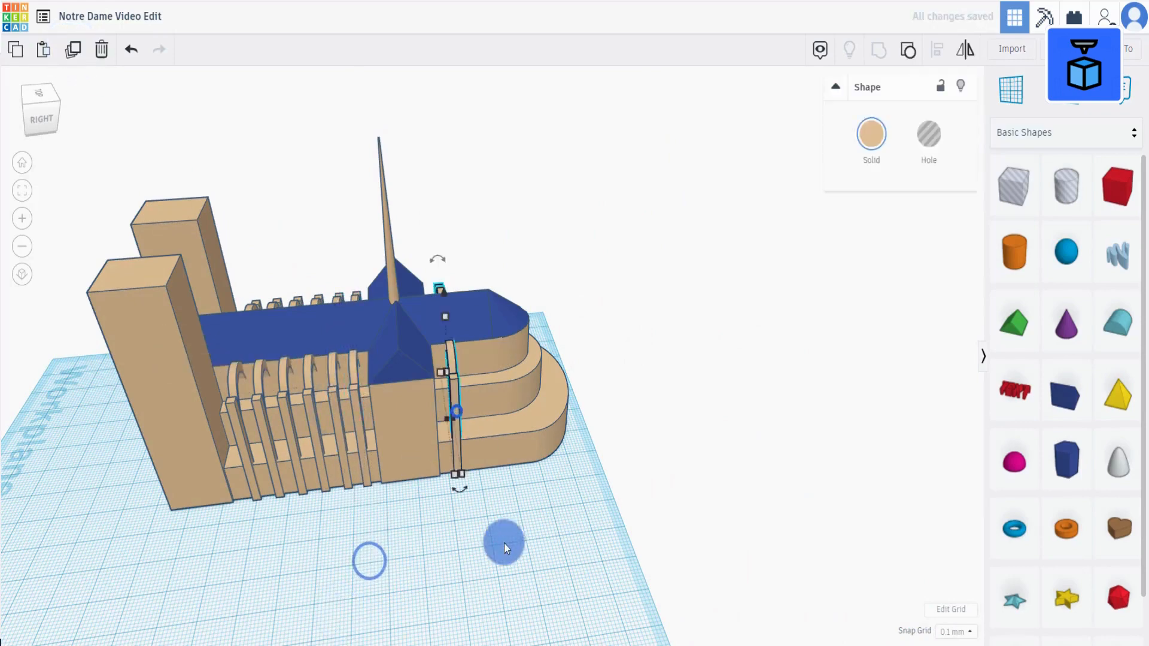
Step: Duplicate the apse-side buttress pair three times with even spacing toward the rounded end
right_drag(504, 544, 467, 522)
key(ctrl+d)
key(shift+Right)
key(shift+Right)
key(shift+Right)
key(shift+Right)
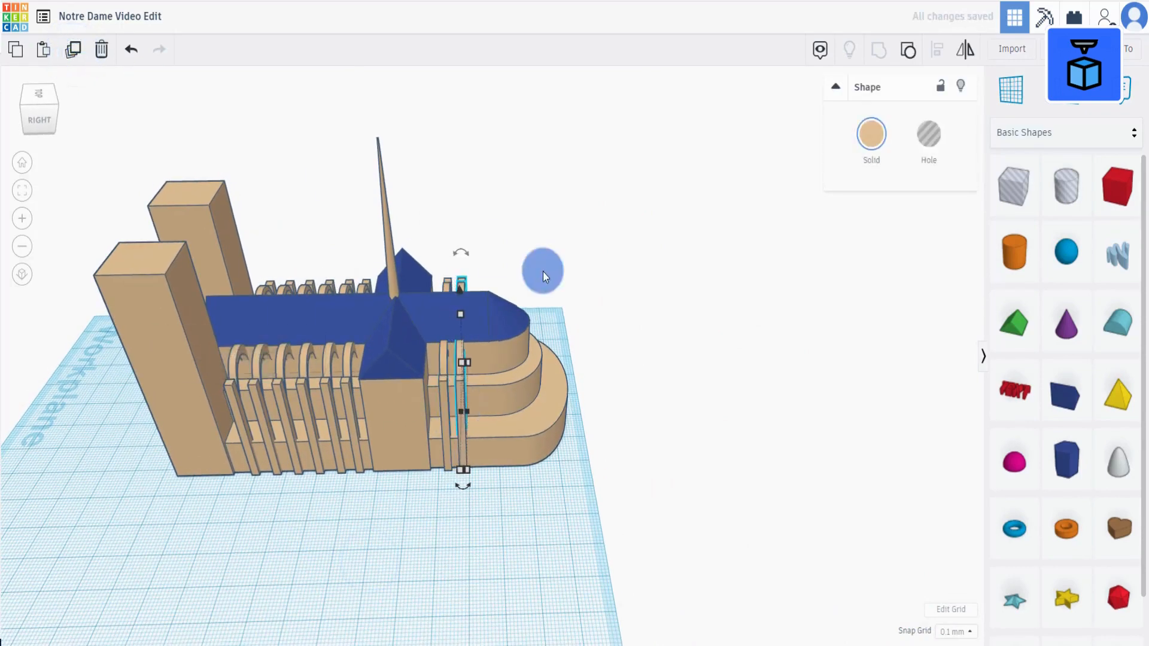
key(shift+Right)
key(shift+Right)
click(73, 50)
click(439, 550)
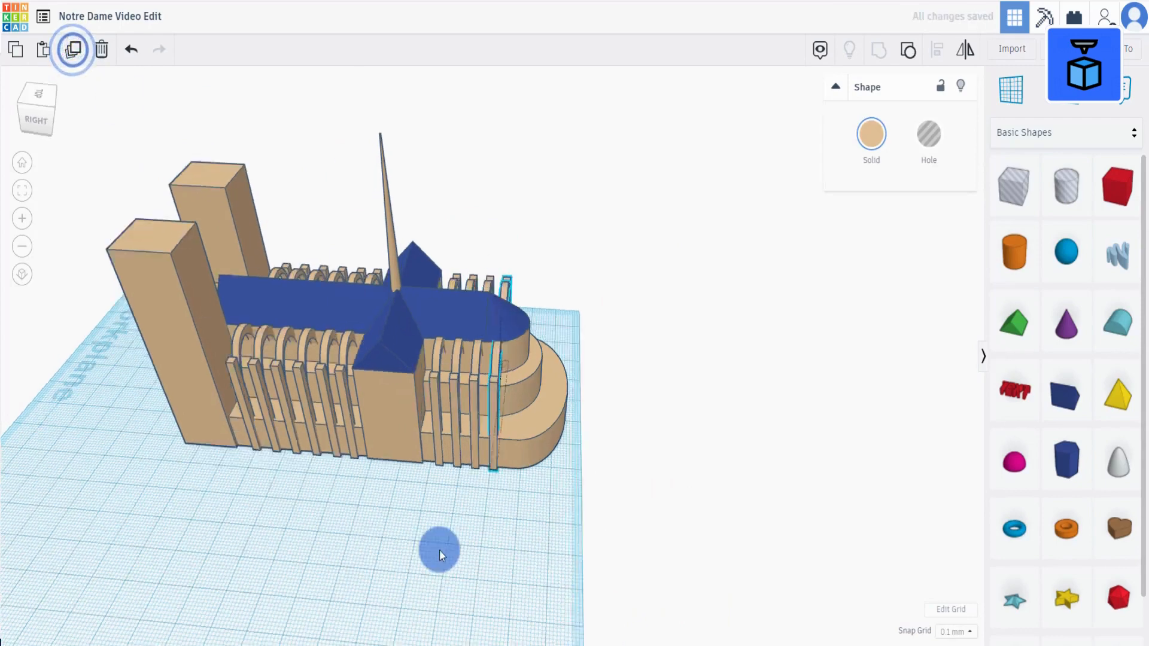
Step: Duplicate the last apse-side buttress pair and move the copy onto the start of the rounded end
right_drag(440, 549, 458, 338)
click(457, 338)
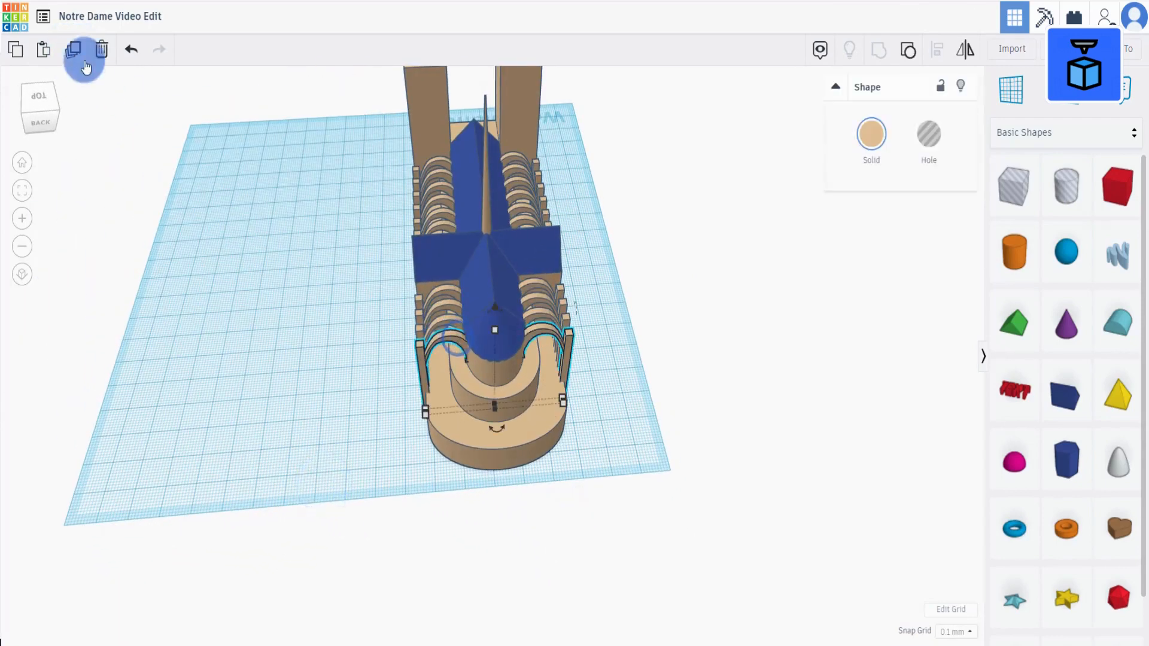
key(shift+Down)
key(shift+Down)
key(shift+Down)
key(shift+Down)
key(shift+Down)
key(shift+Down)
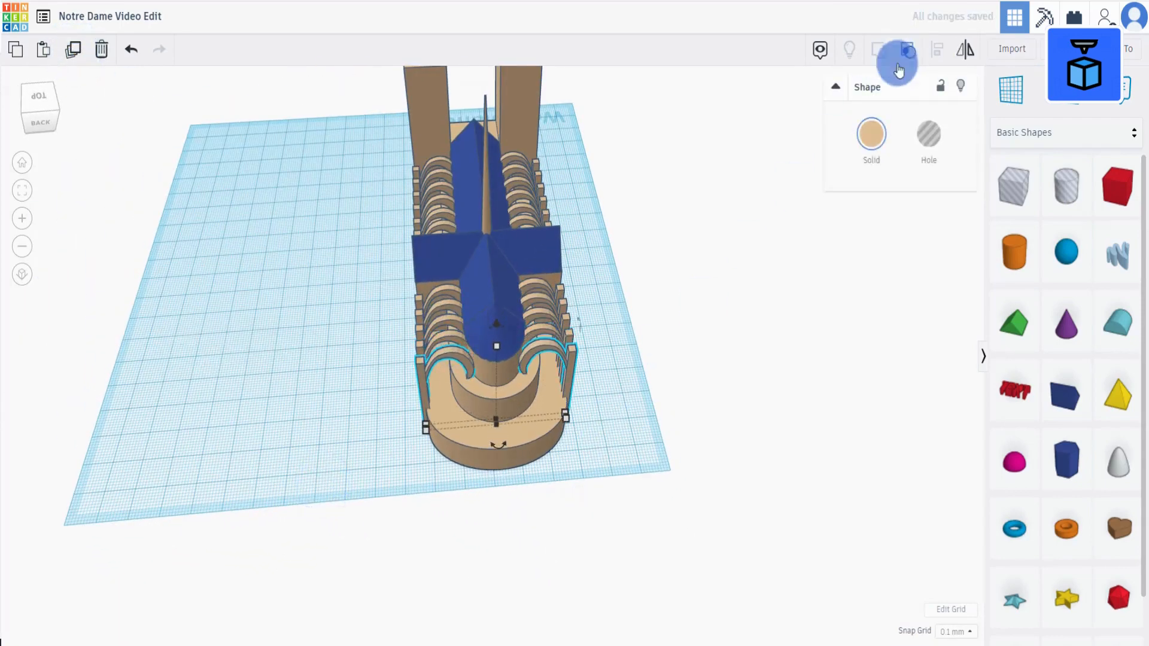
Step: Ungroup the last buttress pair and delete one of its two buttresses, keeping the other at the start of the curve
click(662, 406)
scroll(447, 354, up, 2)
click(447, 353)
drag(447, 469, 408, 508)
right_drag(408, 508, 480, 537)
key(Right)
key(Right)
click(457, 454)
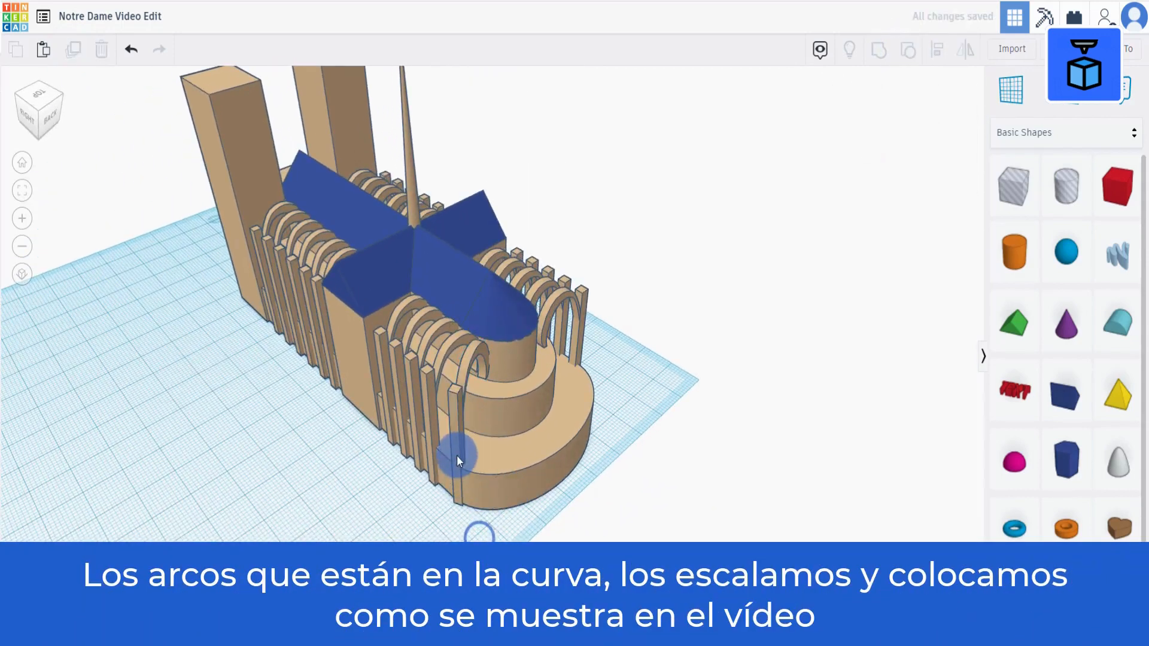
Step: Reposition, rotate and scale the single buttress so it follows the curve of the apse
key(Down)
key(Down)
key(Down)
key(Down)
key(Down)
key(Down)
key(Down)
key(Down)
key(Down)
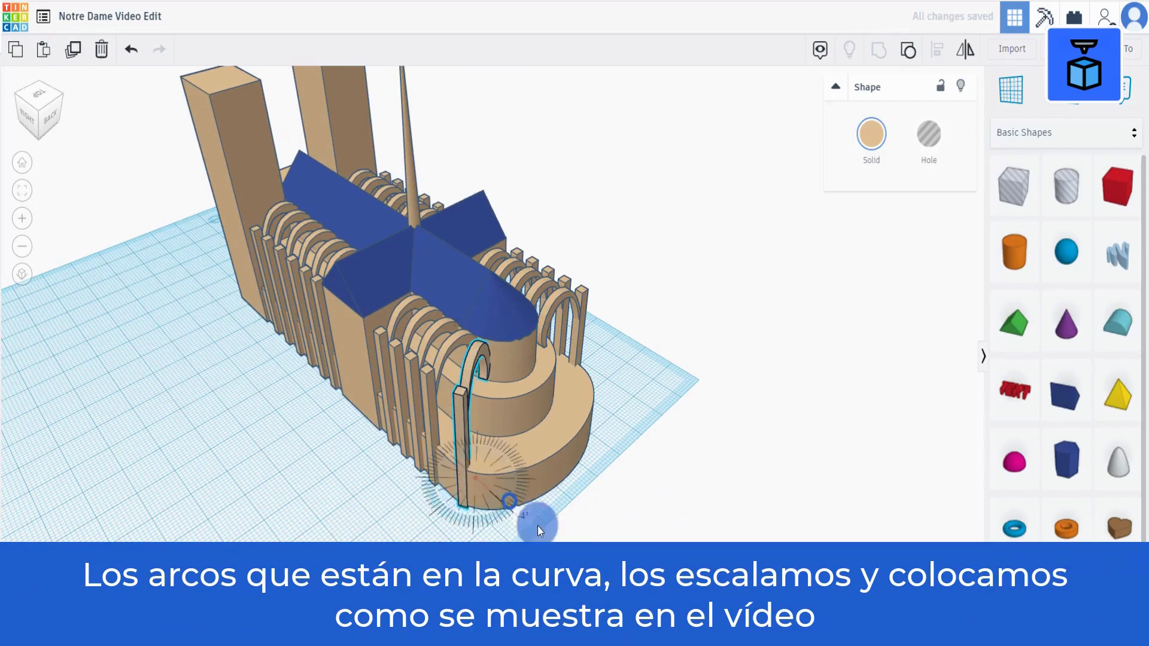
right_drag(536, 487, 478, 443)
drag(478, 443, 485, 432)
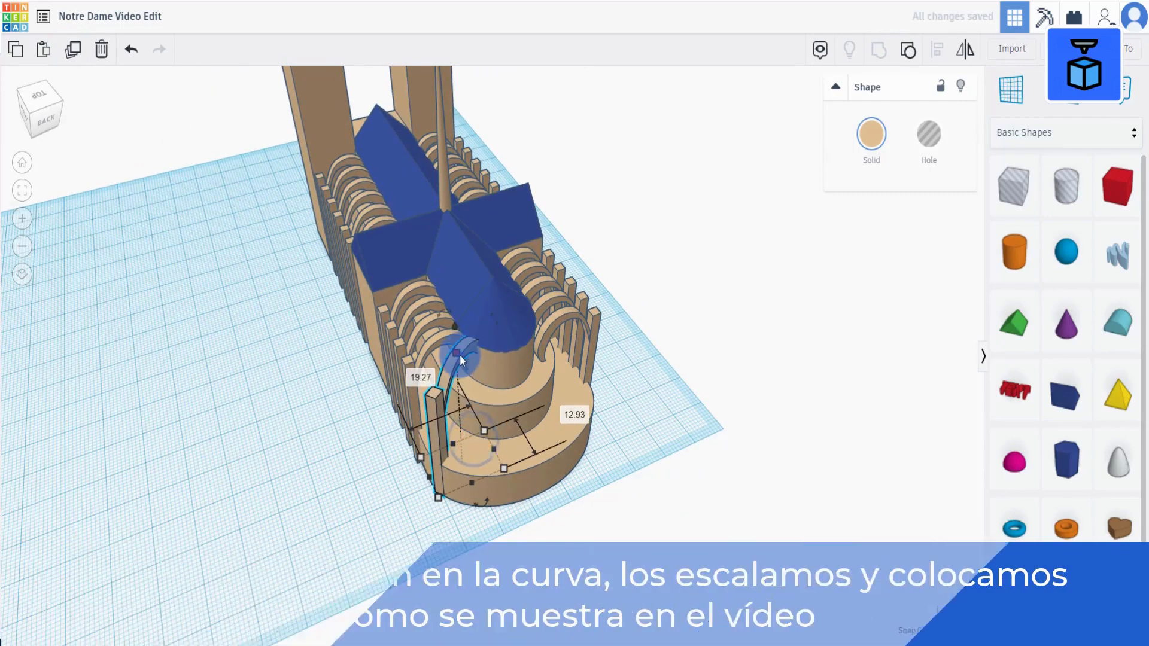
Step: Duplicate the angled buttress, mirror the copy sideways and fit it on the opposite side of the apse
right_drag(460, 361, 552, 325)
right_drag(429, 421, 397, 418)
key(ctrl+d)
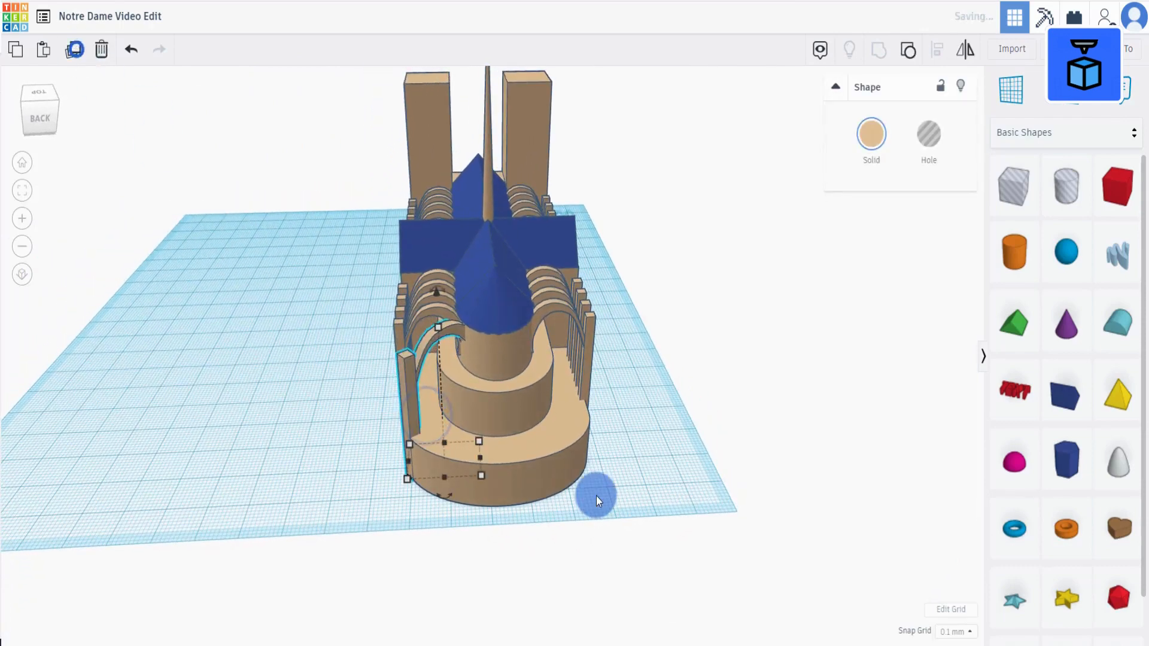
key(shift+Right)
key(shift+Right)
click(965, 49)
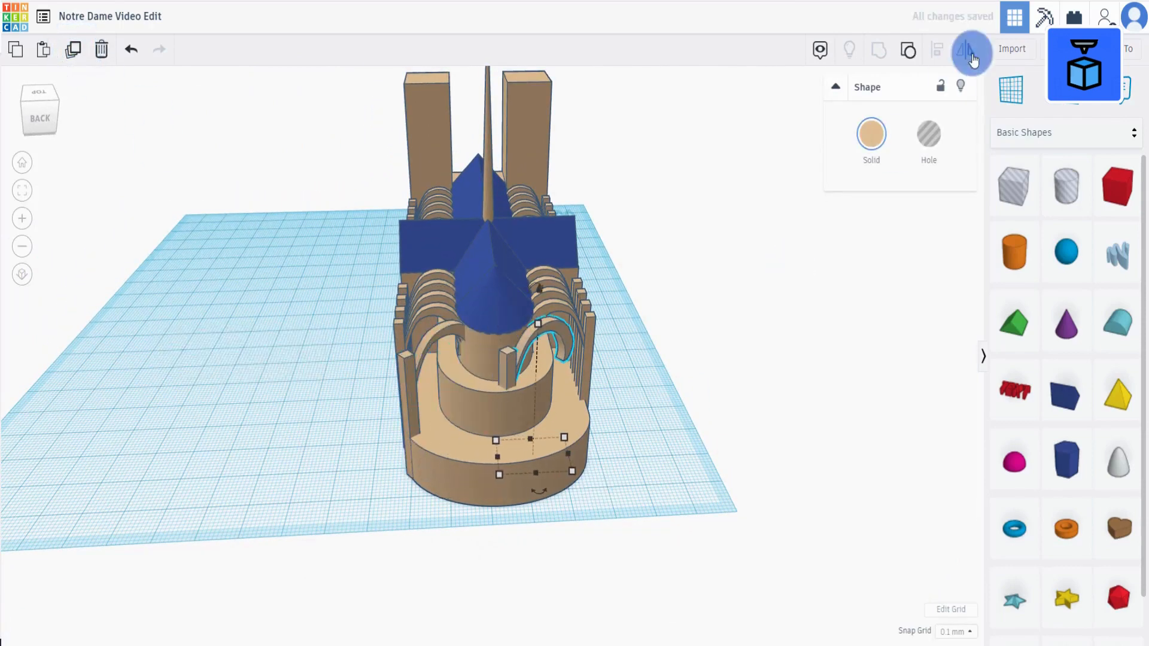
click(539, 423)
key(shift+Right)
key(shift+Right)
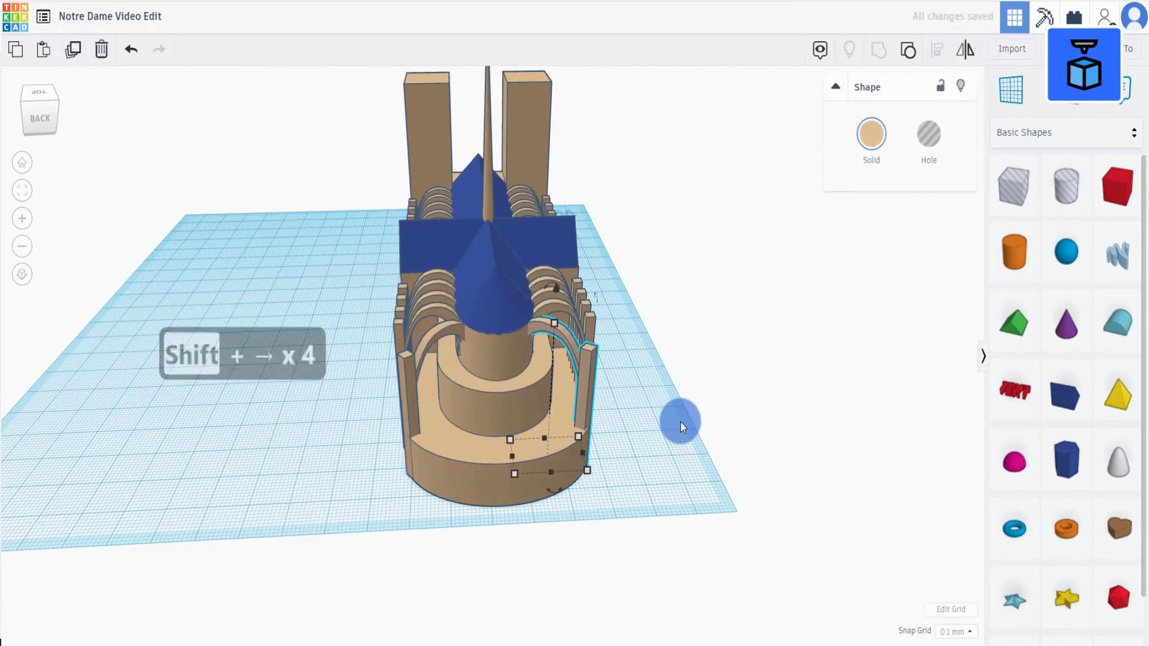
key(shift+Right)
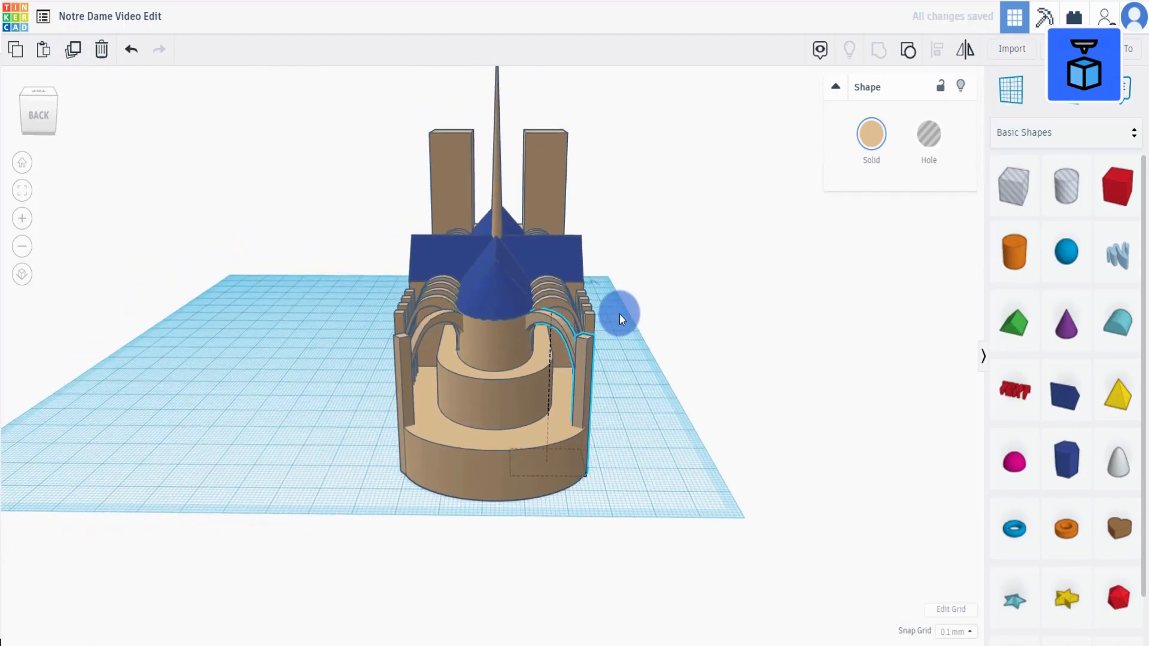
key(Right)
key(Right)
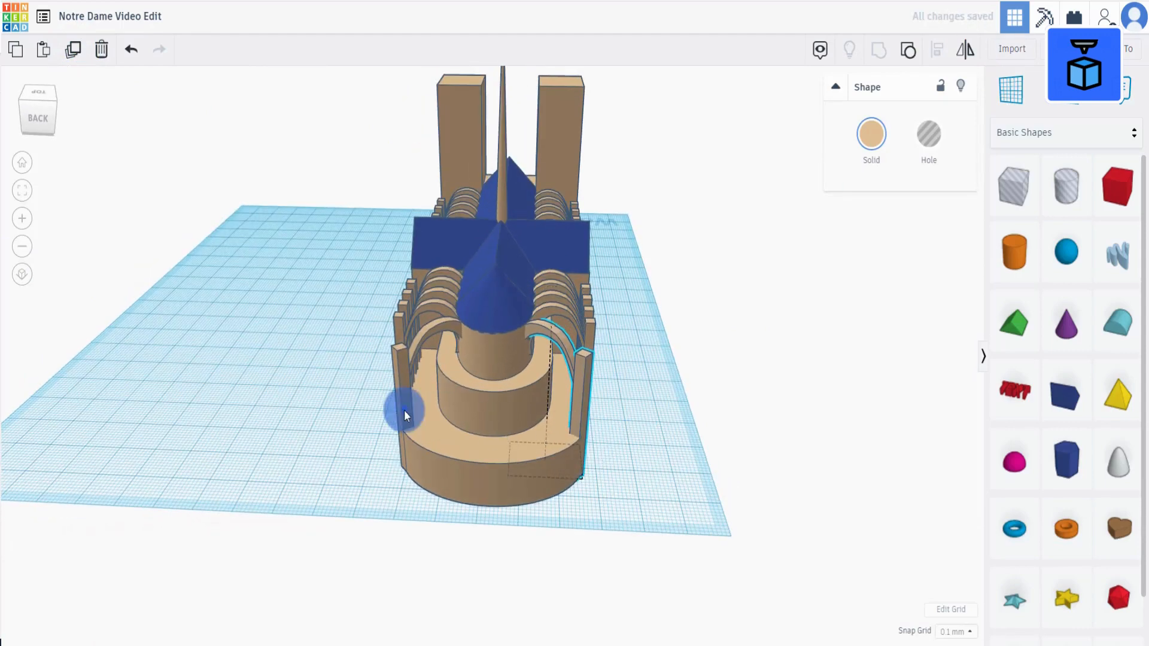
Step: Duplicate the original angled buttress, then move and rotate the copy farther around the apse toward its rear
click(404, 410)
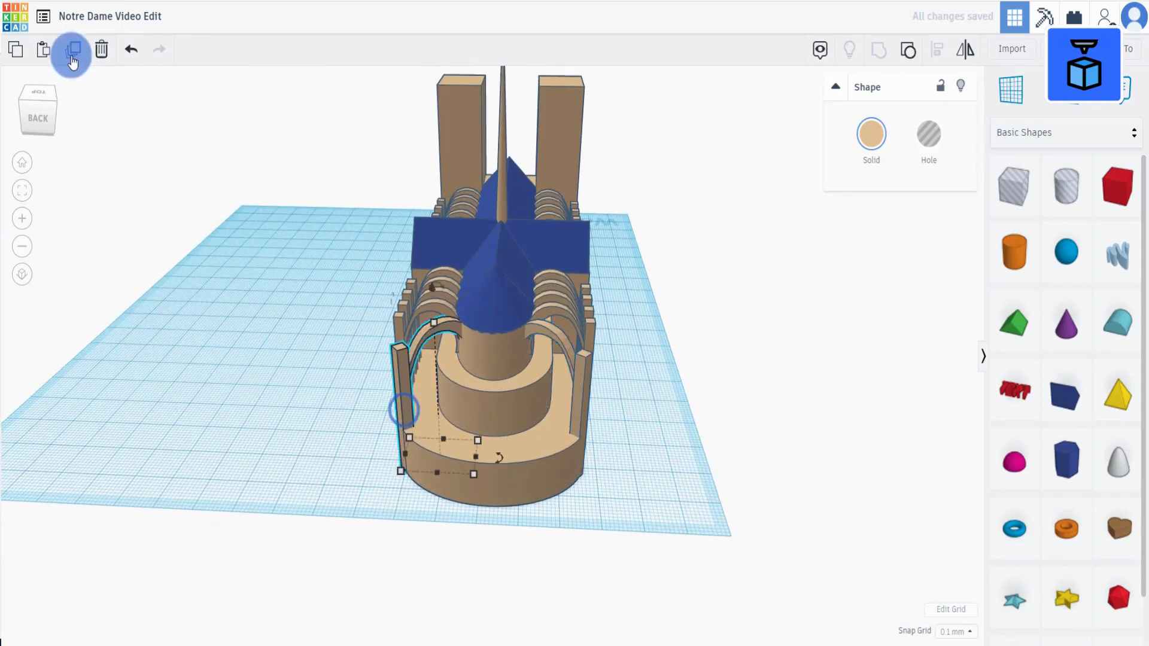
click(73, 50)
drag(404, 411, 433, 434)
drag(529, 482, 565, 454)
click(651, 508)
click(442, 443)
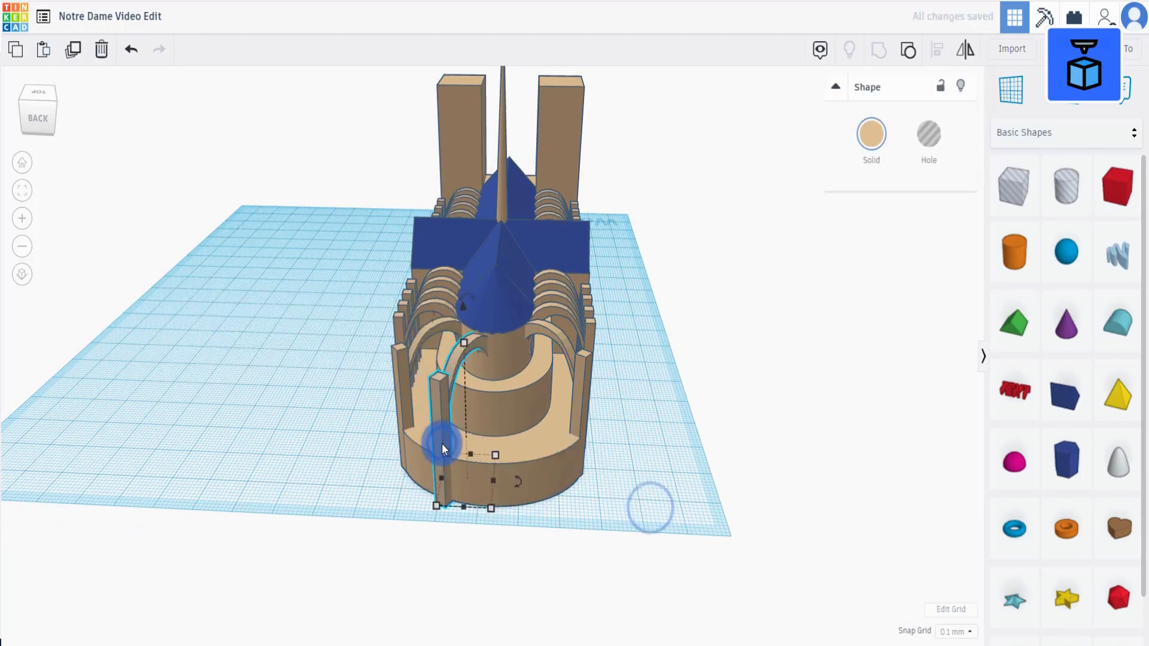
Step: Duplicate the rear buttress, mirror it sideways and move the copy to the matching spot across the apse
key(shift+Right)
key(shift+Right)
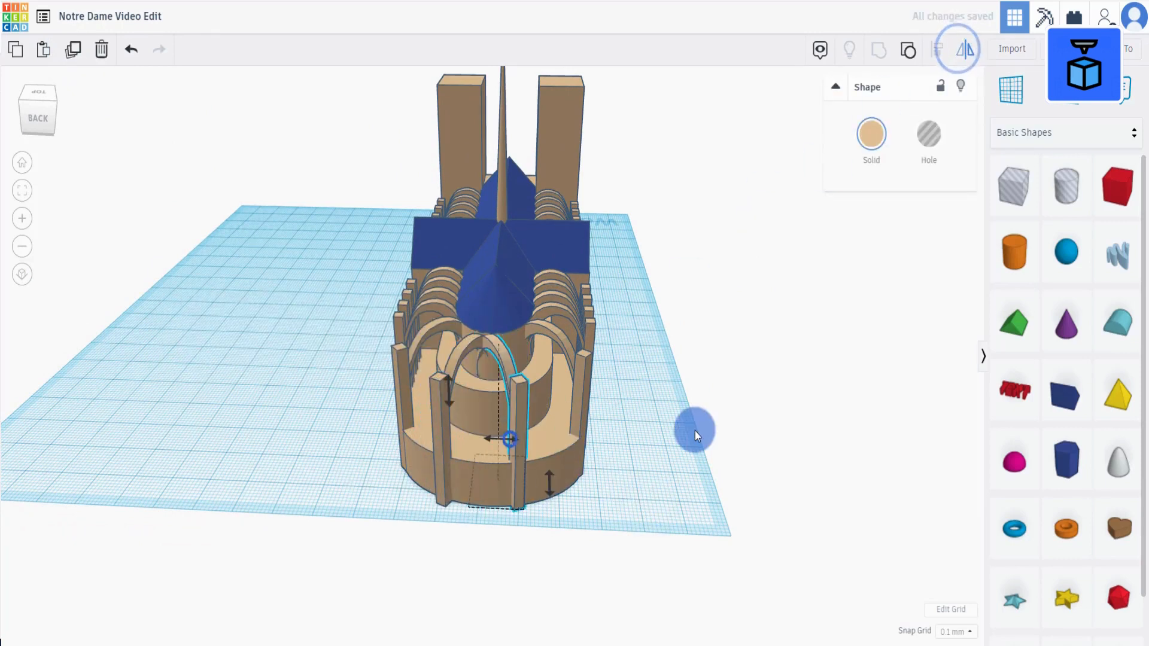
key(Right)
key(Right)
key(Right)
key(Right)
key(Right)
key(shift+Right)
key(shift+Right)
key(shift+Right)
key(shift+Right)
key(shift+Right)
key(shift+Right)
key(shift+Left)
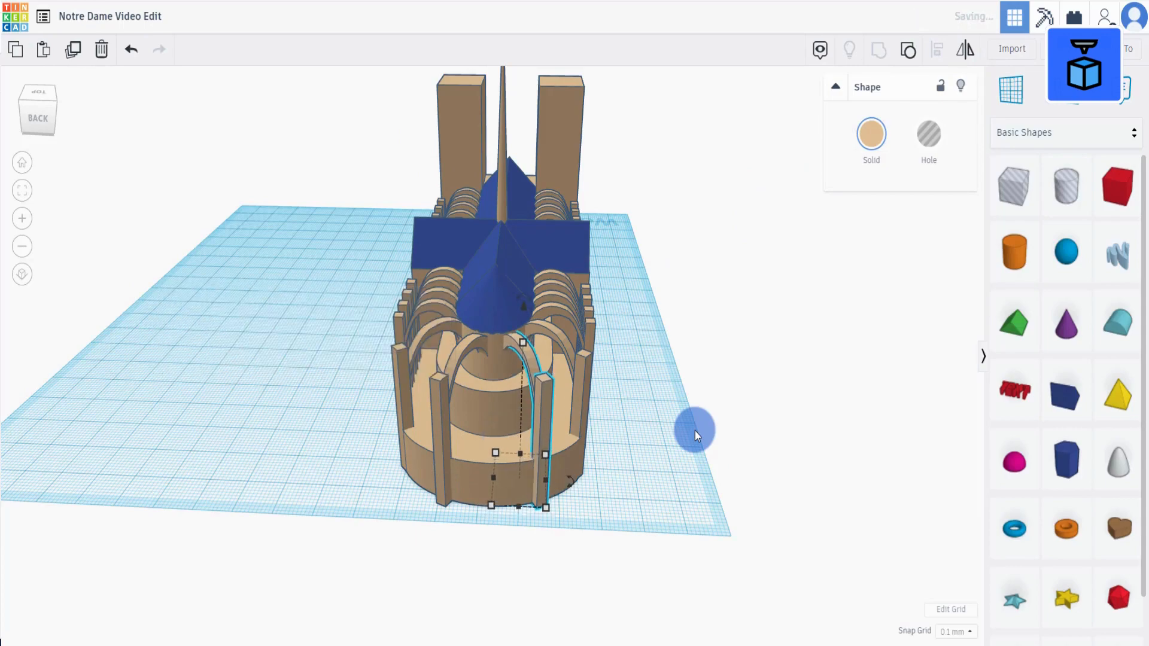
Step: Fine-tune the position of the original rear buttress so it sits closer against the apse wall
click(451, 463)
right_drag(358, 494, 470, 487)
click(470, 488)
key(Up)
key(Left)
key(Left)
key(Left)
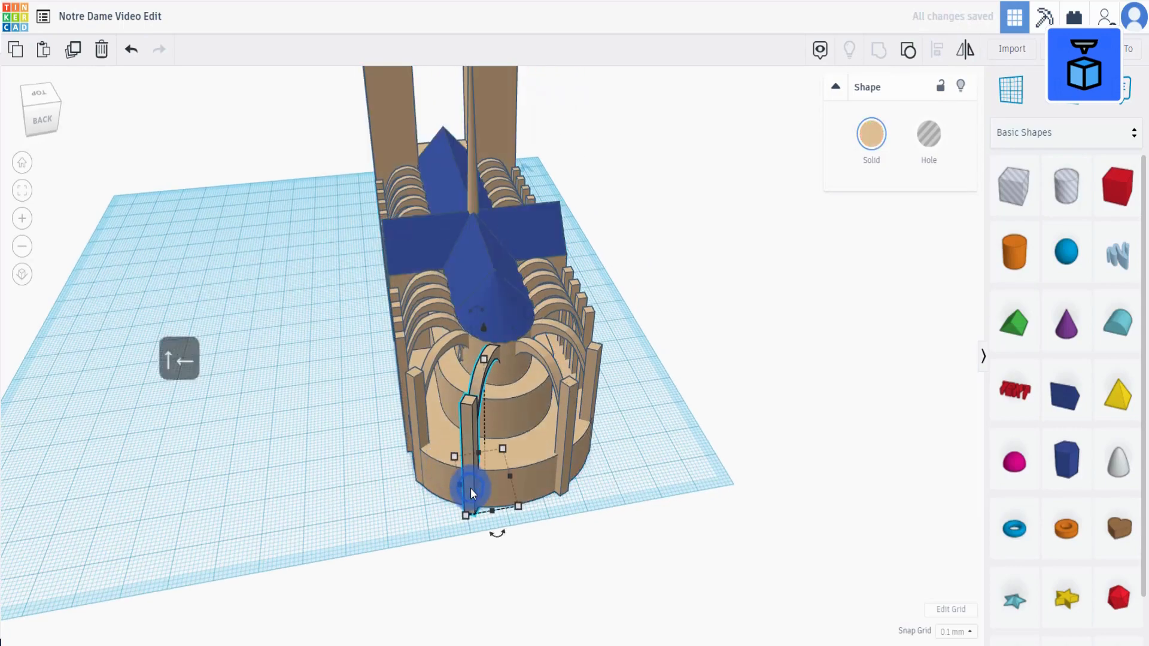
key(Up)
key(Up)
key(Up)
key(Left)
key(Up)
key(Up)
key(Left)
Step: Select all parts of the cathedral and group them into a single shape
right_drag(269, 360, 465, 515)
drag(305, 526, 636, 246)
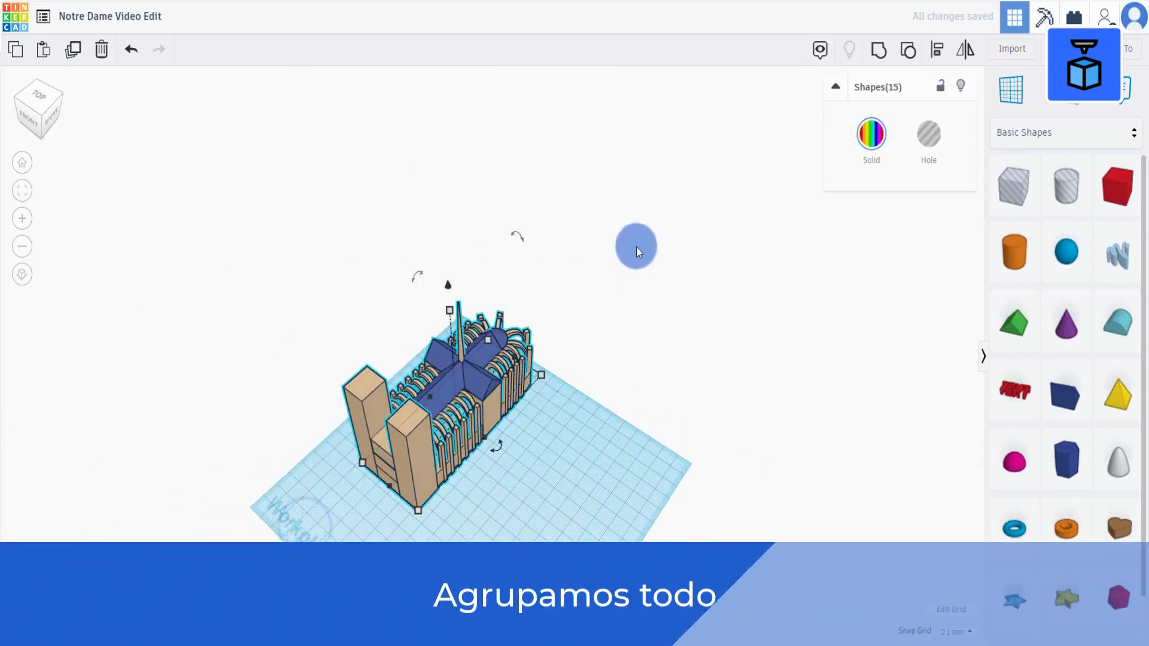
click(880, 51)
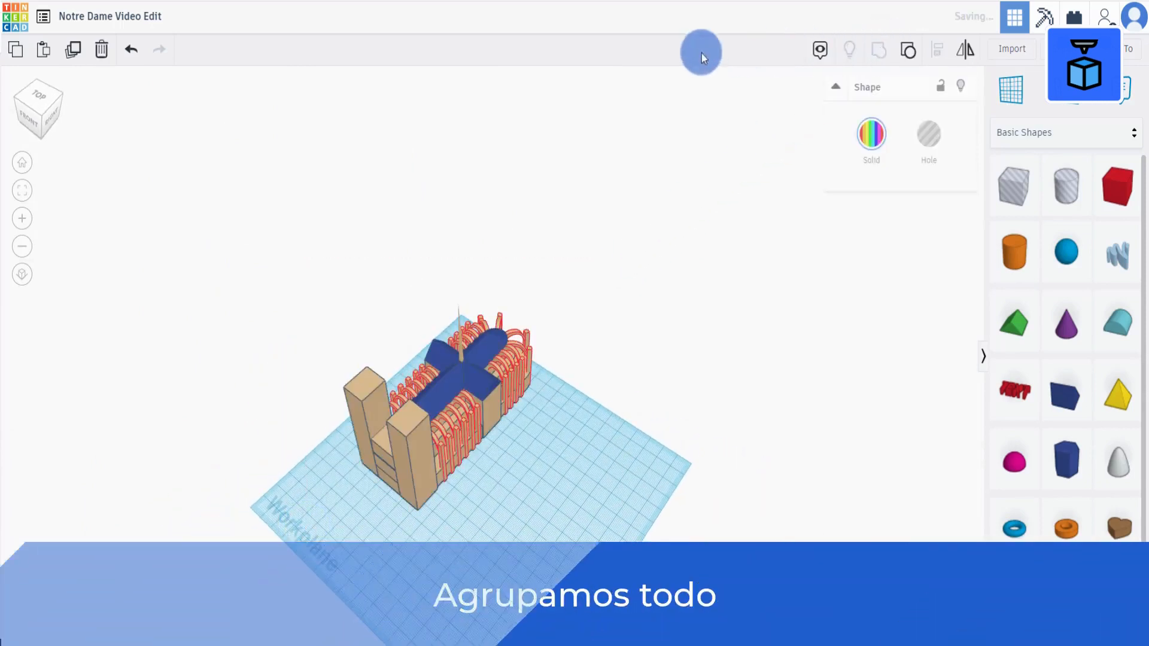
Step: Add a box to the workplane beside the cathedral's front facade and colour it light tan like the walls
right_drag(304, 376, 572, 519)
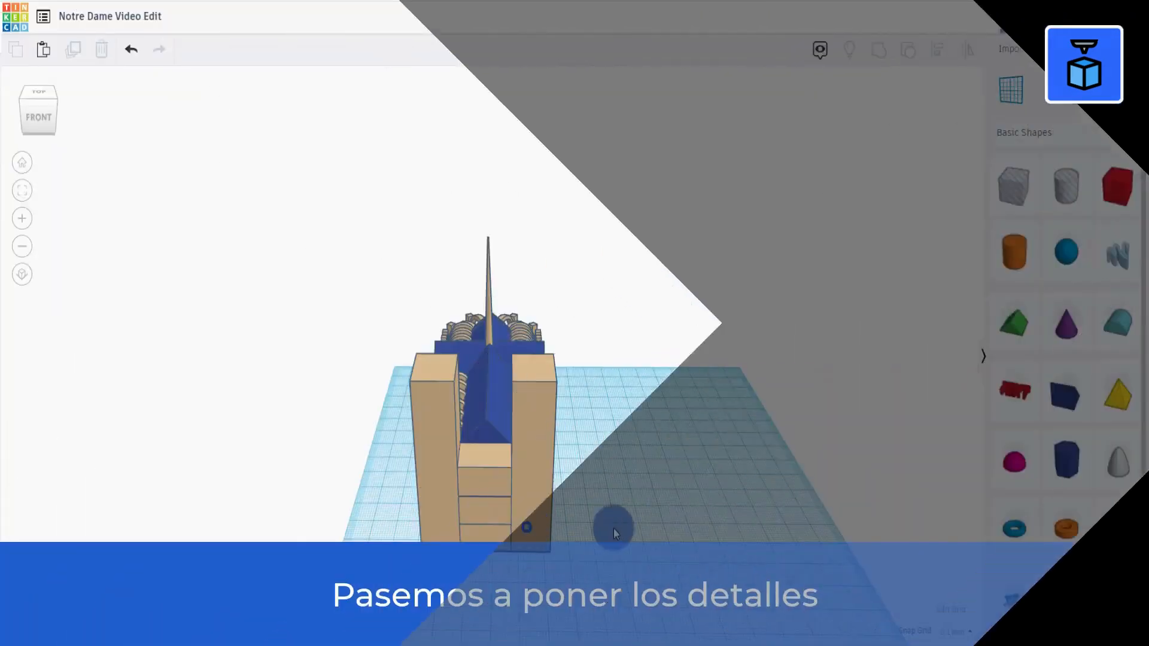
click(613, 529)
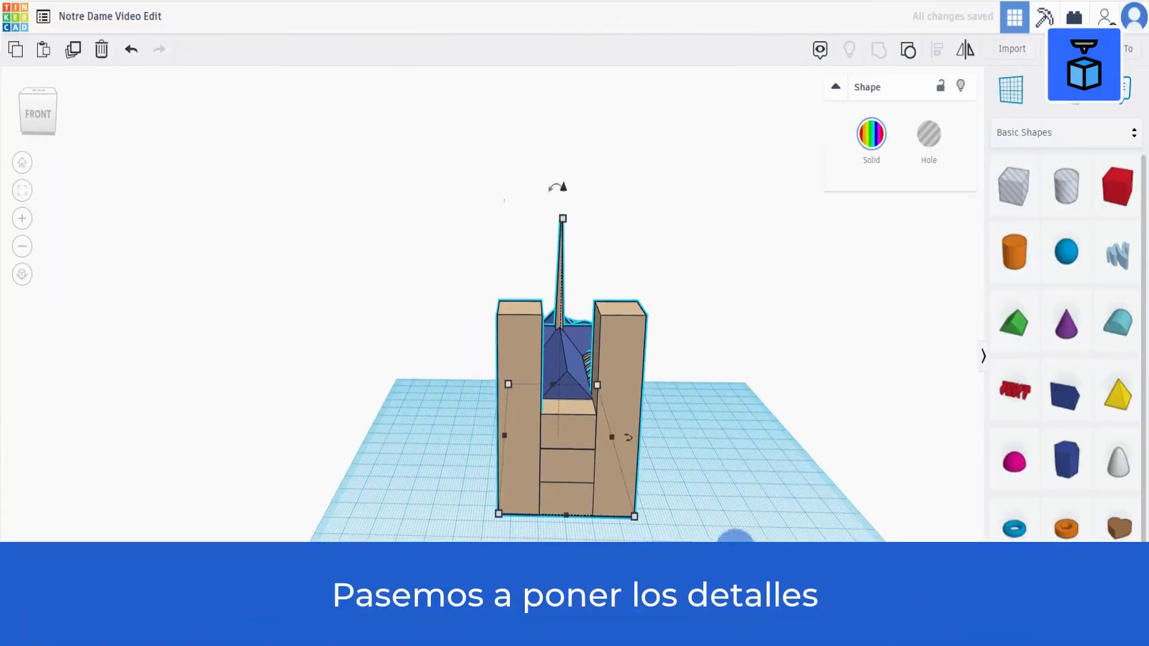
drag(1118, 179, 721, 541)
click(868, 133)
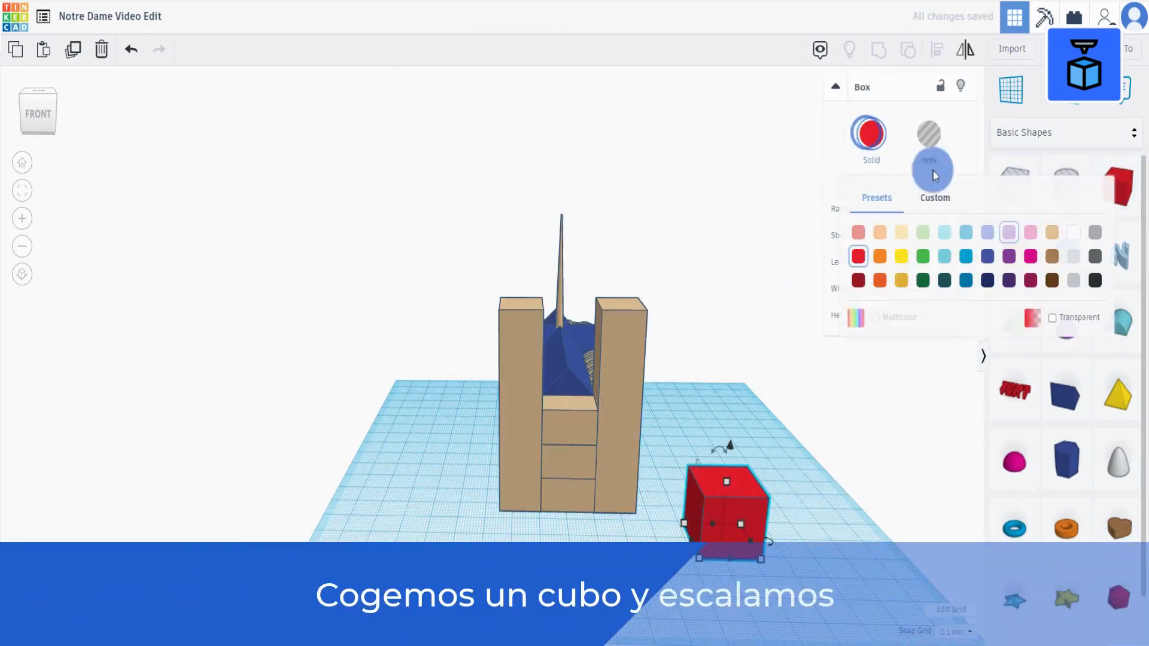
click(1047, 234)
Step: Resize the tan box into a slender pillar 2 mm wide and 45 mm high, with a shortened depth
middle_drag(727, 597, 576, 503)
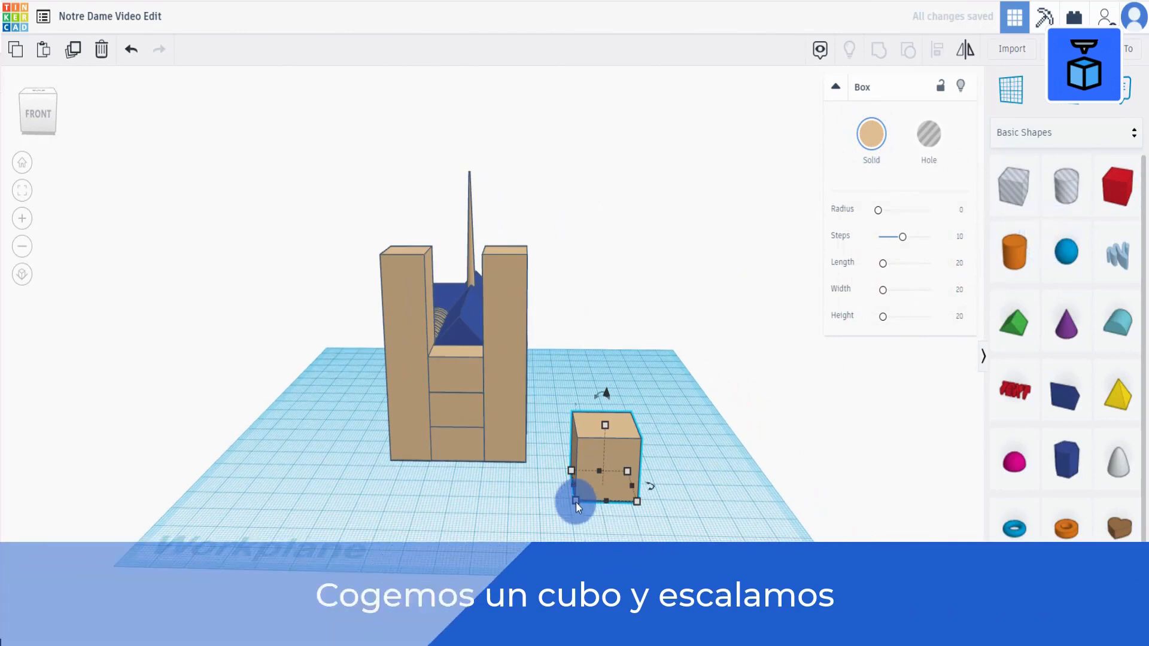
click(615, 542)
text(2)
key(Tab)
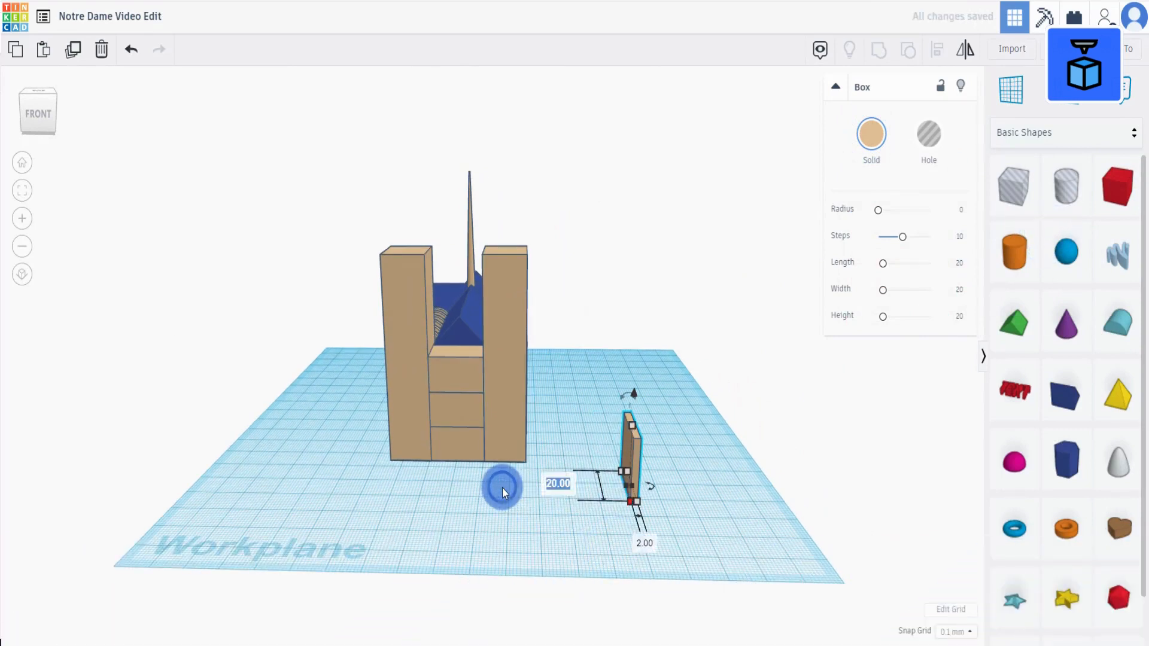
text(1)
key(Return)
click(629, 420)
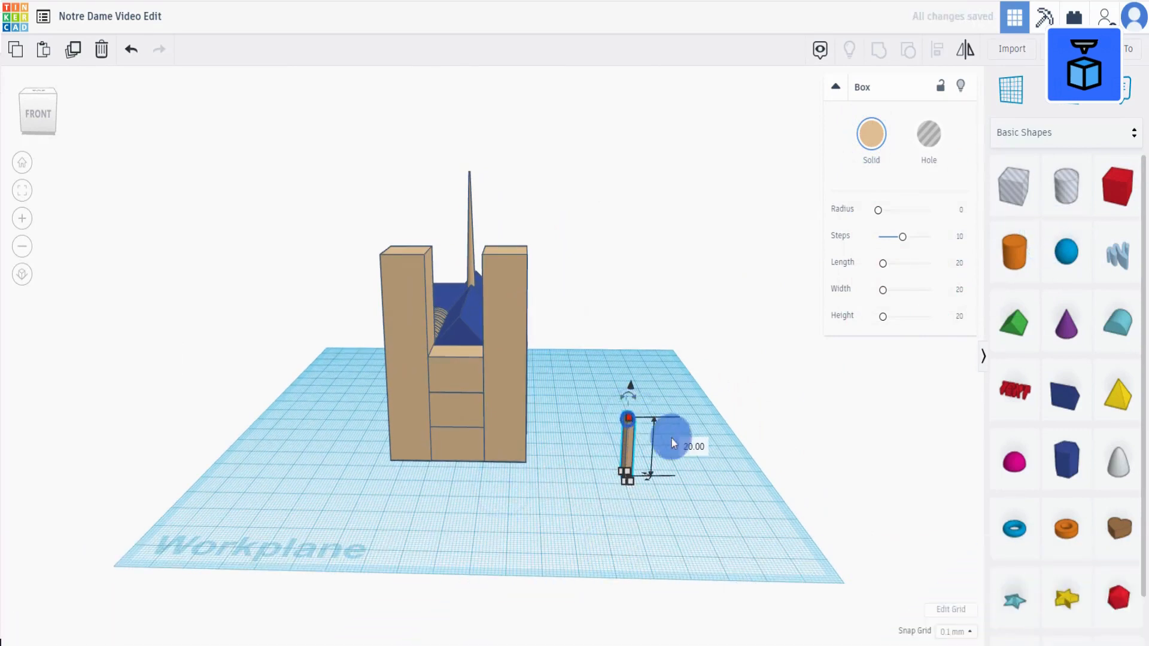
click(699, 448)
text(45)
key(Return)
Step: Move the slender pillar to the outer front corner of the facade's left tower
scroll(641, 462, up, 1)
scroll(641, 461, up, 2)
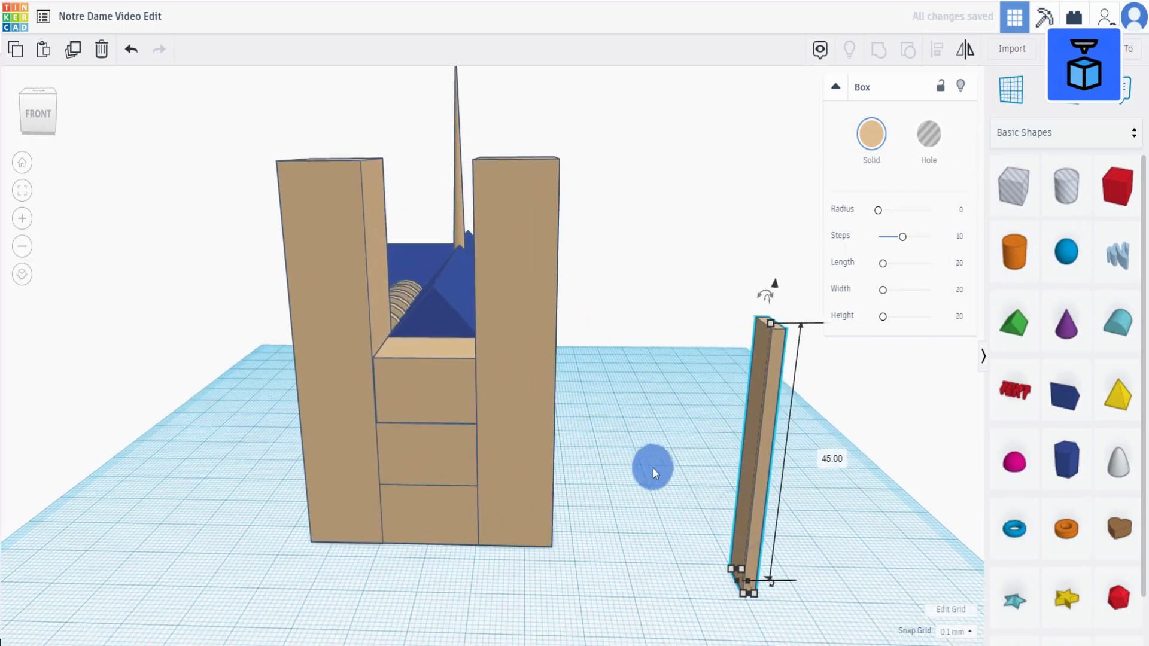
drag(756, 519, 309, 479)
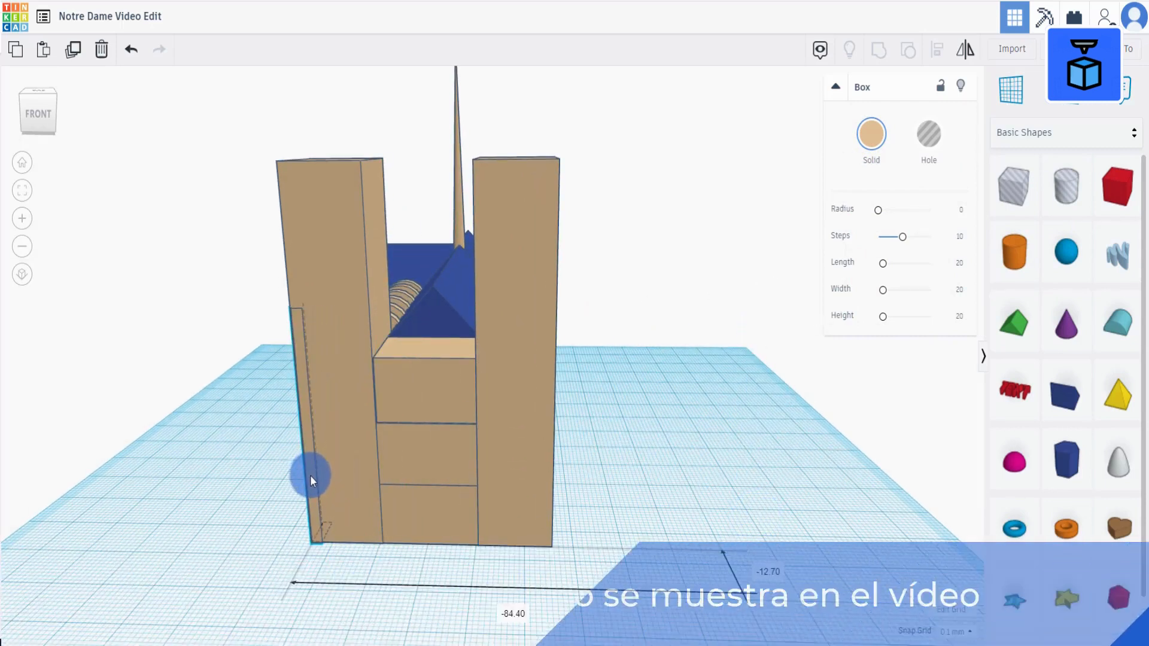
Step: Duplicate the pillar and move the copy across the front of the left tower to its inner edge
right_drag(310, 476, 349, 487)
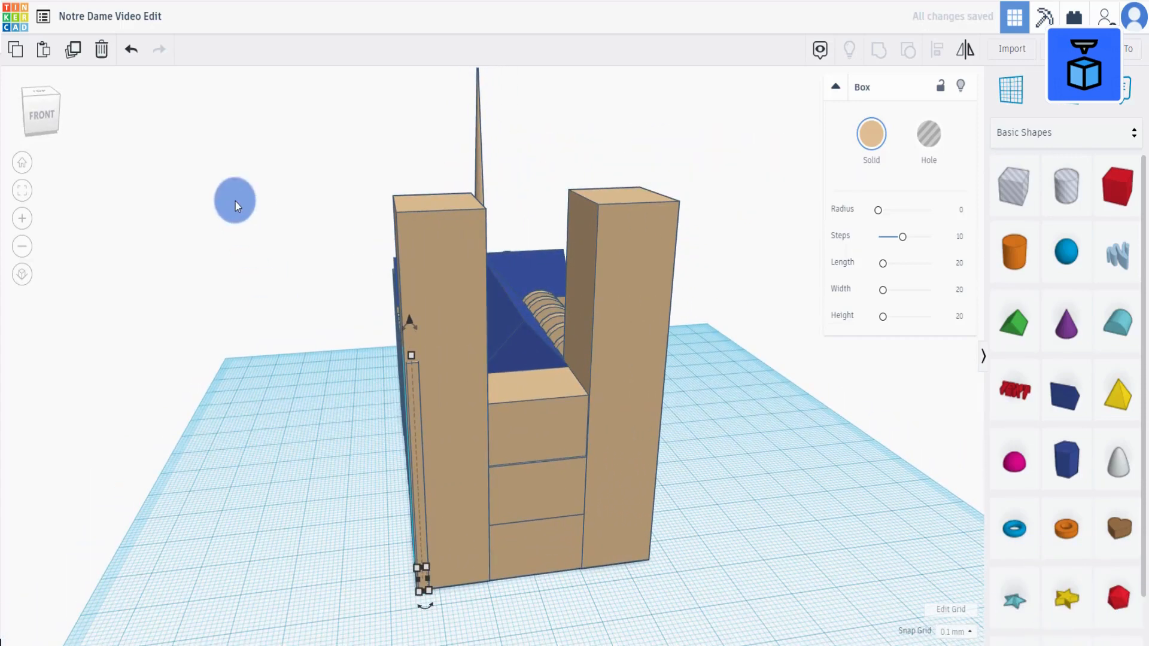
click(73, 49)
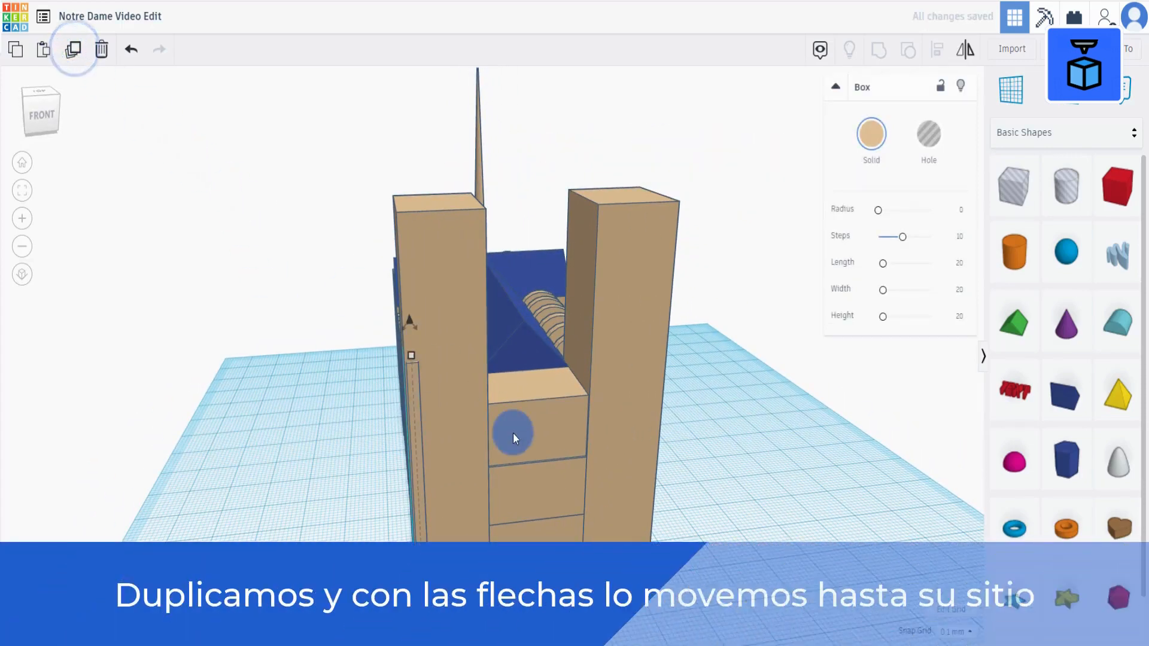
key(shift+Right)
key(shift+Right)
key(shift+Right)
key(shift+Right)
key(shift+Right)
key(shift+Right)
key(shift+Right)
key(shift+Right)
key(shift+Right)
key(shift+Right)
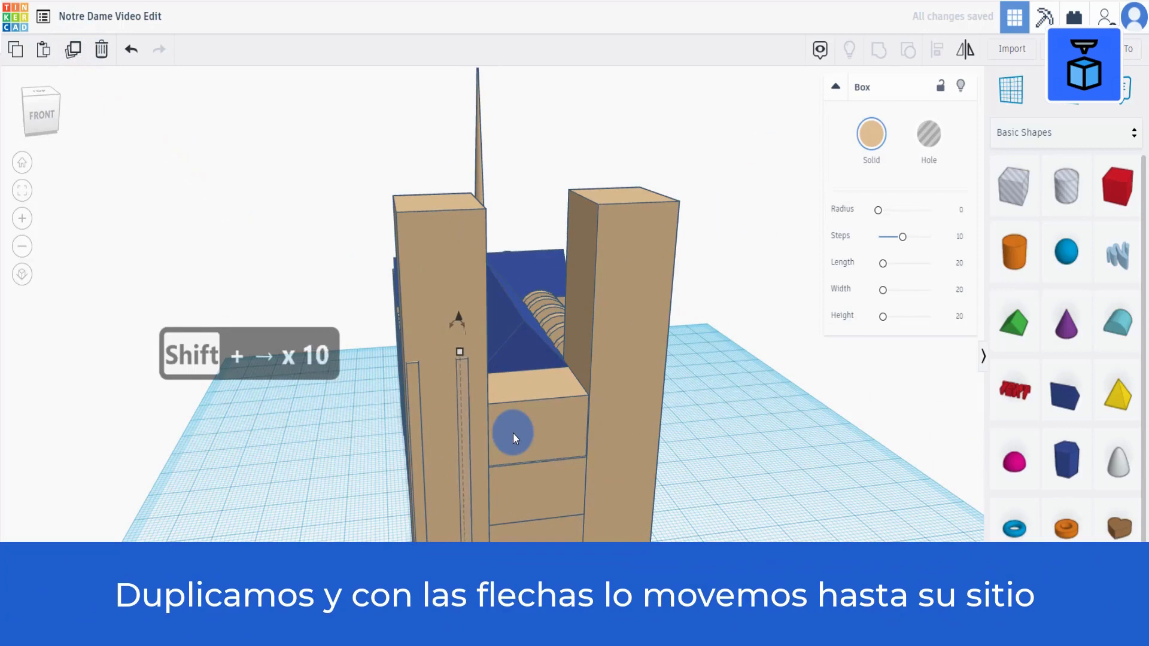
key(shift+Right)
key(shift+Right)
key(shift+Right)
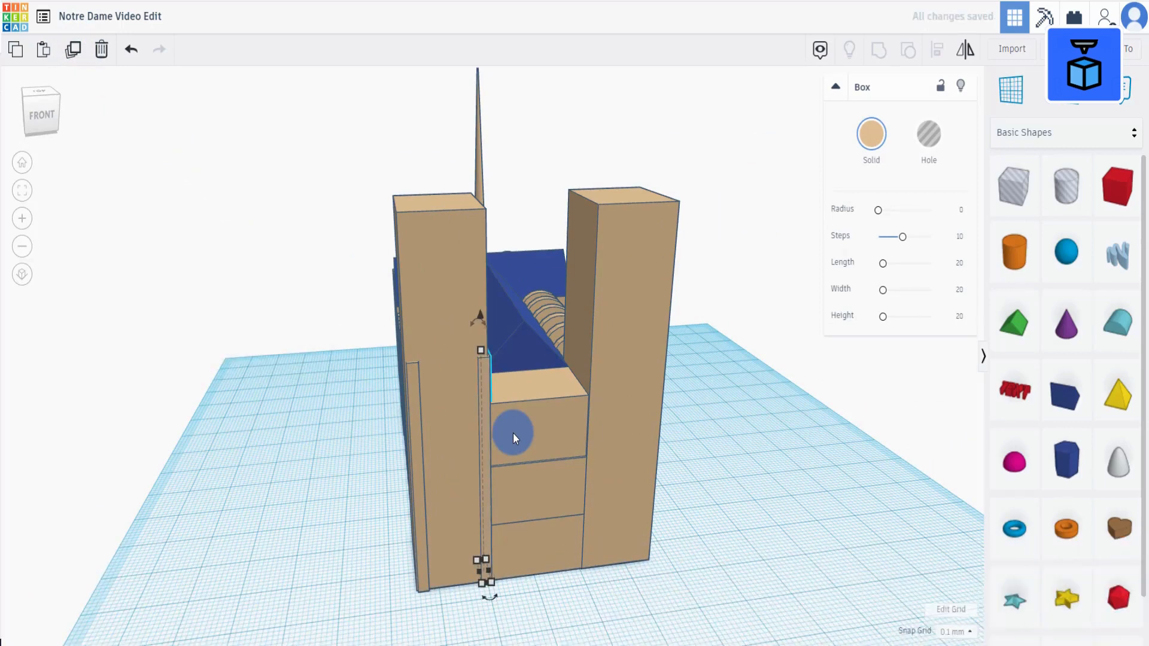
Step: Duplicate the left tower's inner pillar and move the copy across the facade to the right tower's inner edge
click(420, 518)
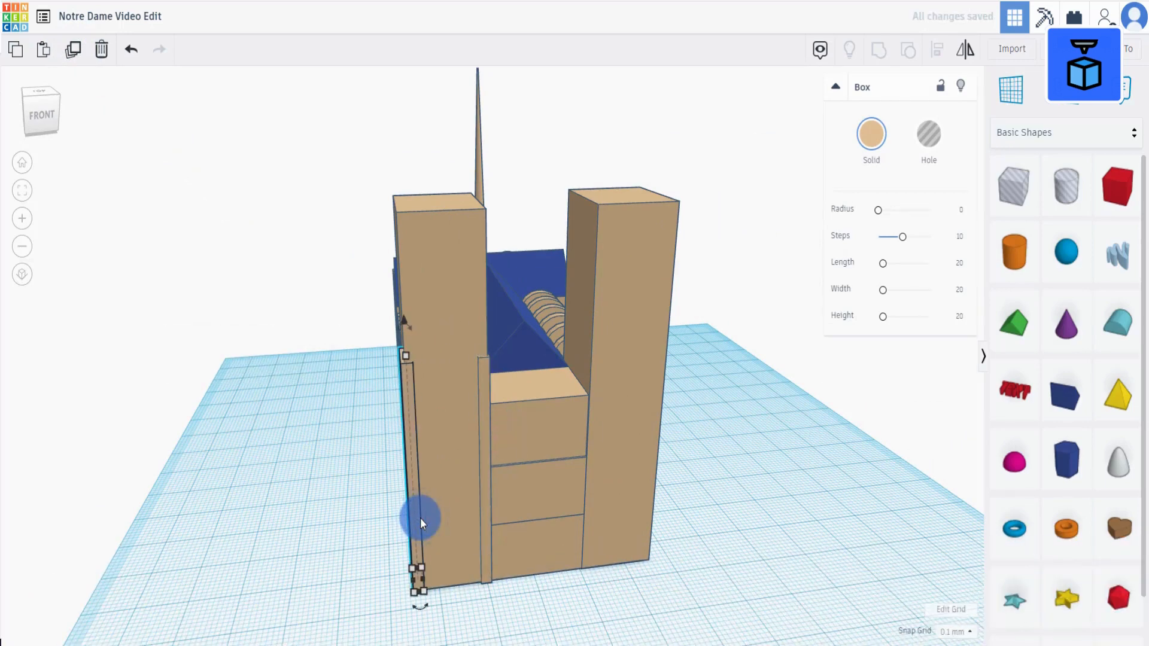
right_drag(420, 518, 439, 476)
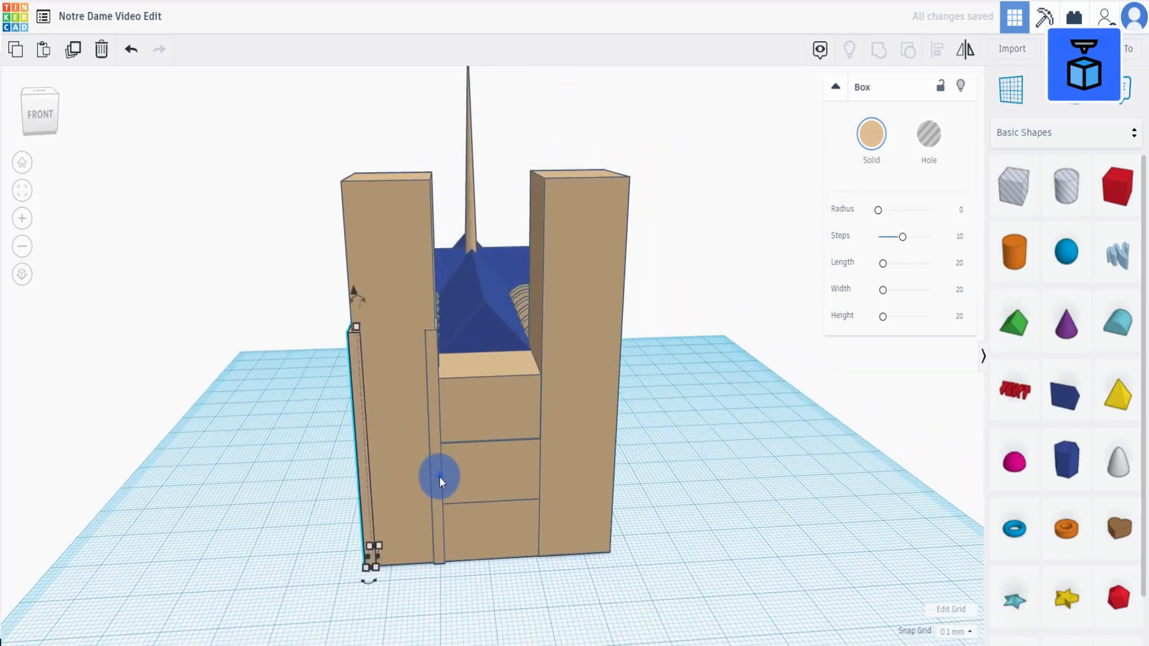
click(439, 476)
click(73, 51)
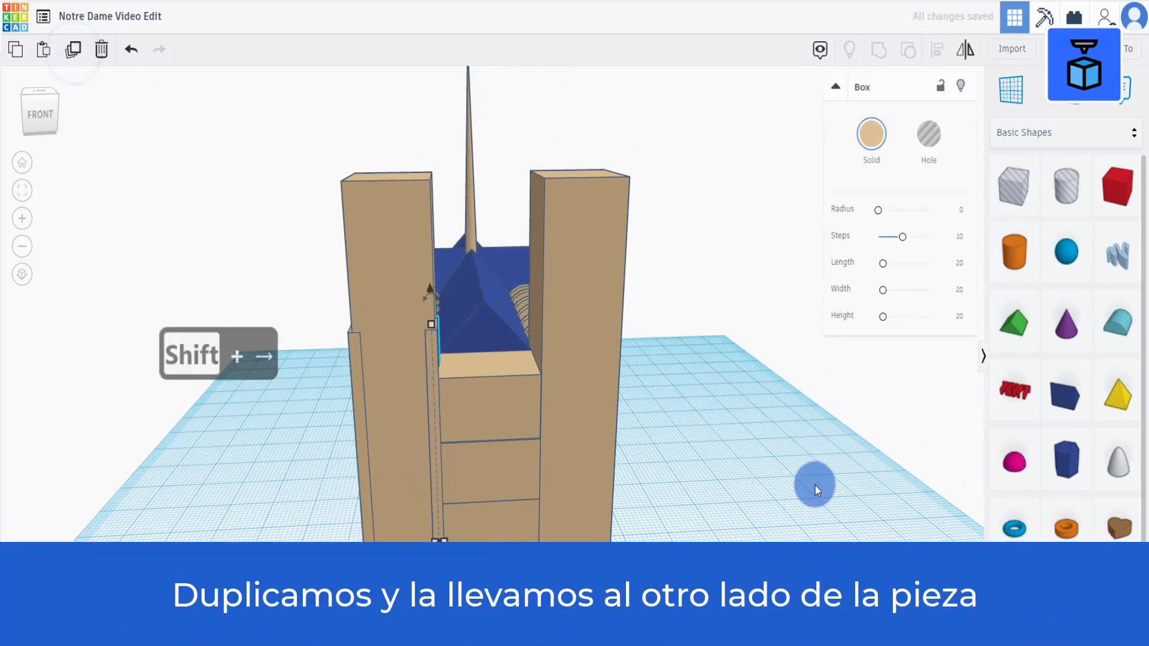
key(shift+Right)
key(shift+Right)
key(shift+Right)
key(shift+Right)
key(shift+Right)
key(shift+Right)
key(shift+Right)
key(shift+Right)
key(shift+Right)
key(shift+Right)
key(shift+Right)
key(shift+Right)
key(shift+Right)
key(shift+Right)
key(shift+Right)
key(shift+Right)
key(shift+Right)
key(shift+Right)
key(shift+Right)
key(shift+Right)
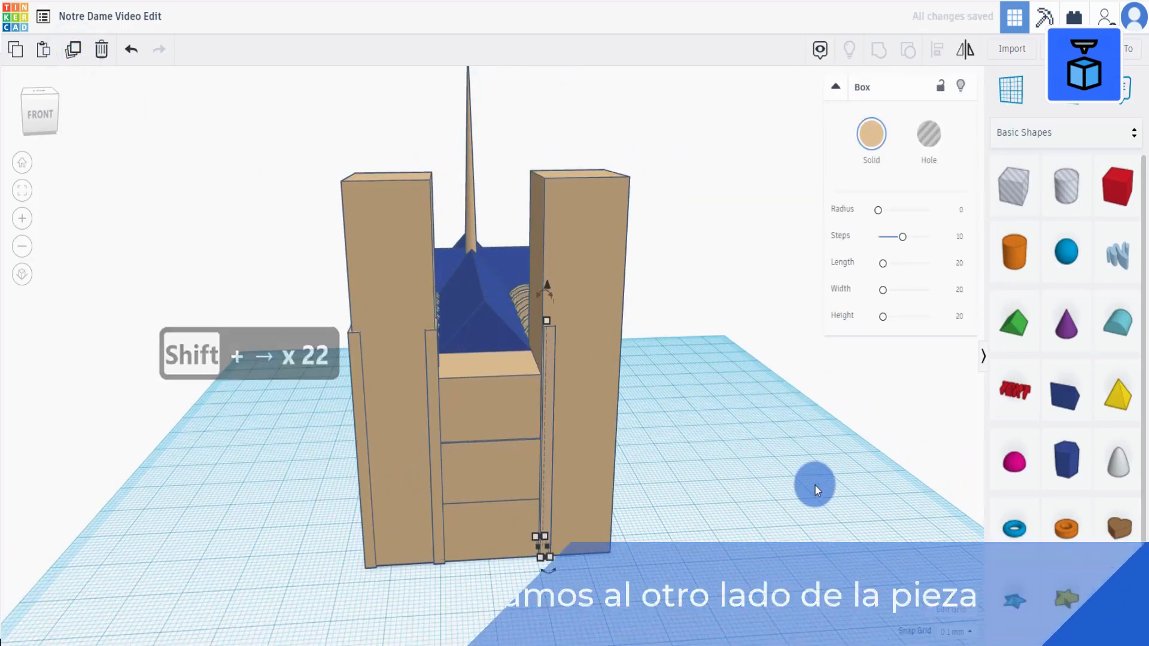
key(Left)
key(Left)
key(Left)
key(Left)
Step: Duplicate the pillar and place the copy at the outer front corner of the right tower
right_drag(816, 486, 769, 490)
click(73, 50)
drag(464, 465, 576, 465)
key(shift+Left)
key(shift+Left)
key(shift+Left)
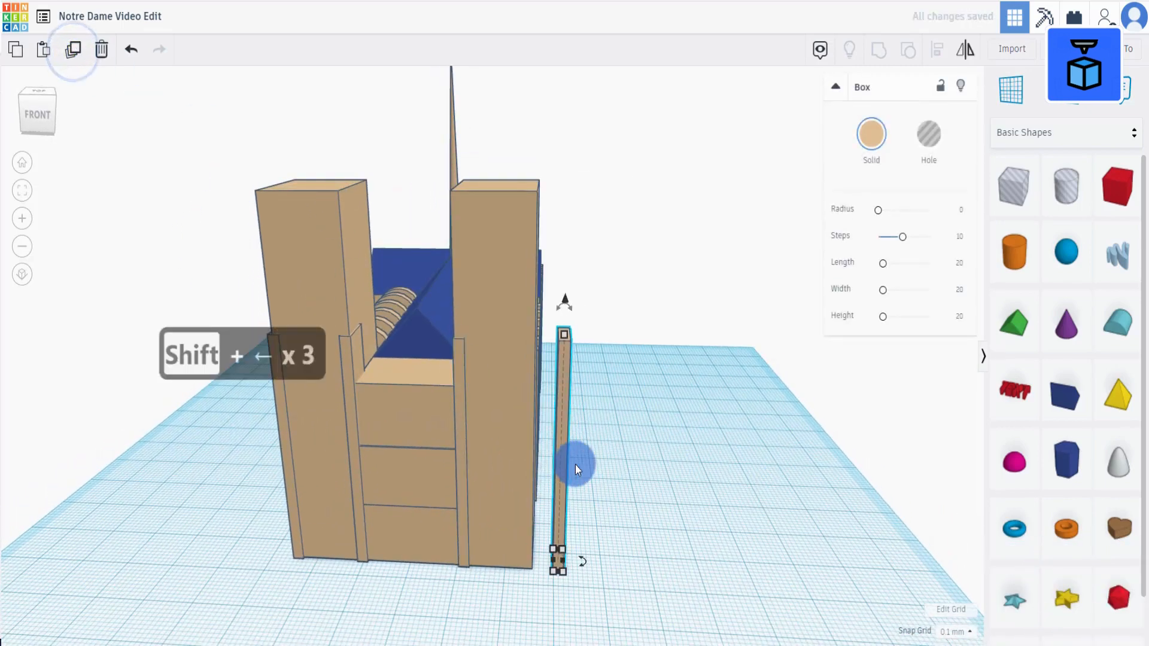
key(shift+Left)
key(shift+Left)
key(shift+Left)
key(shift+Left)
key(shift+Left)
key(shift+Left)
Step: Nudge the left tower's outer pillar slightly inward along the facade
right_drag(576, 464, 386, 407)
key(Right)
key(Right)
key(Right)
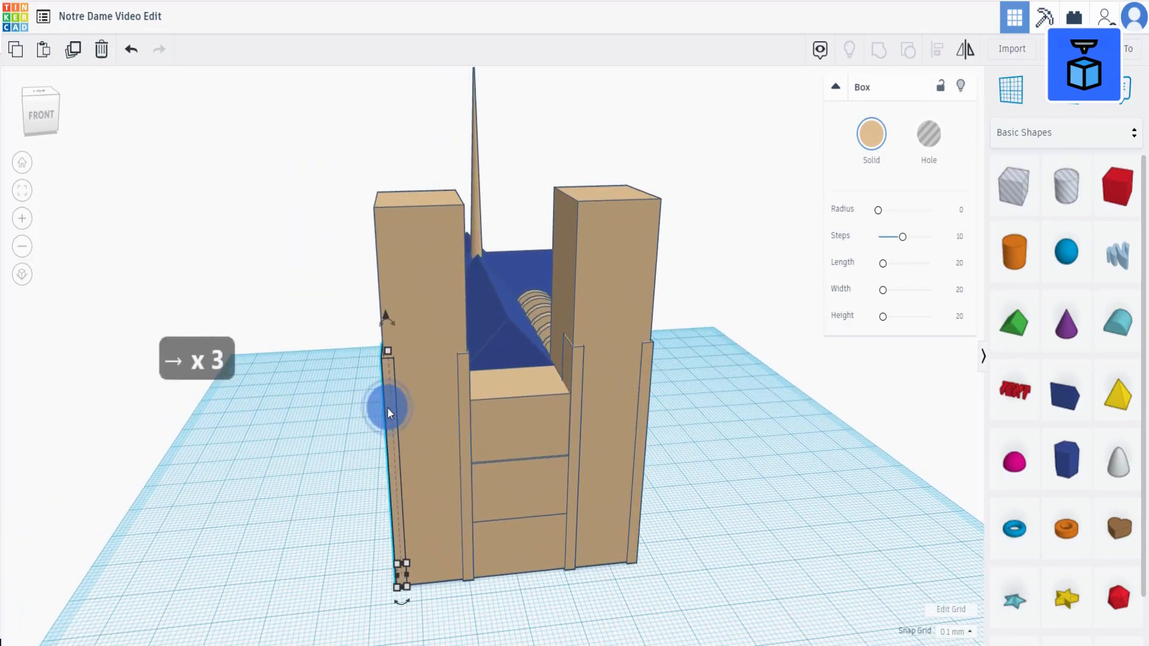
Step: Select the four slender facade pillars and group them into one shape
scroll(388, 407, down, 5)
shift+click(479, 412)
shift+click(533, 408)
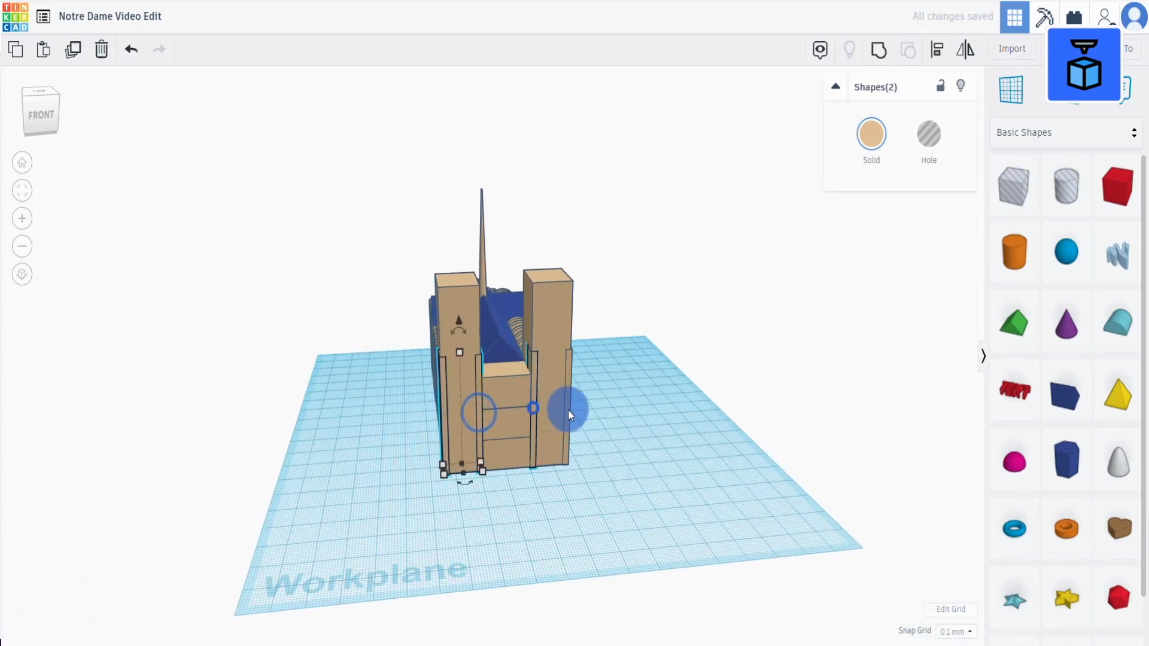
click(879, 49)
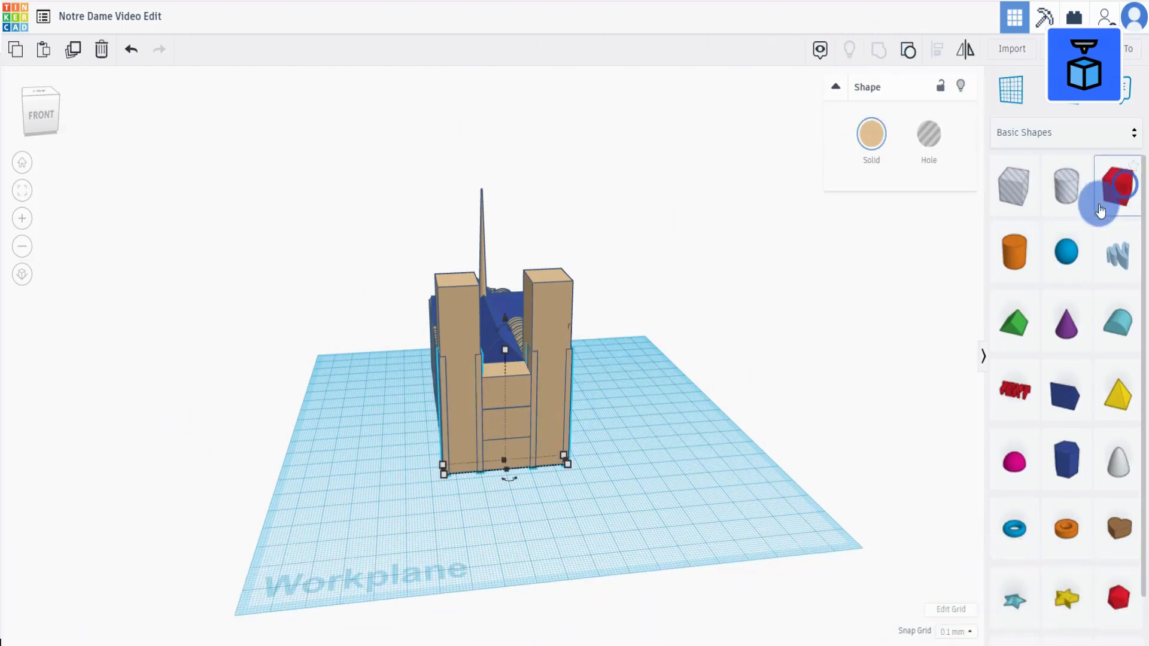
Step: Add a box to the workplane in front of the cathedral and set its base to 6 by 6 mm
drag(1100, 210, 655, 530)
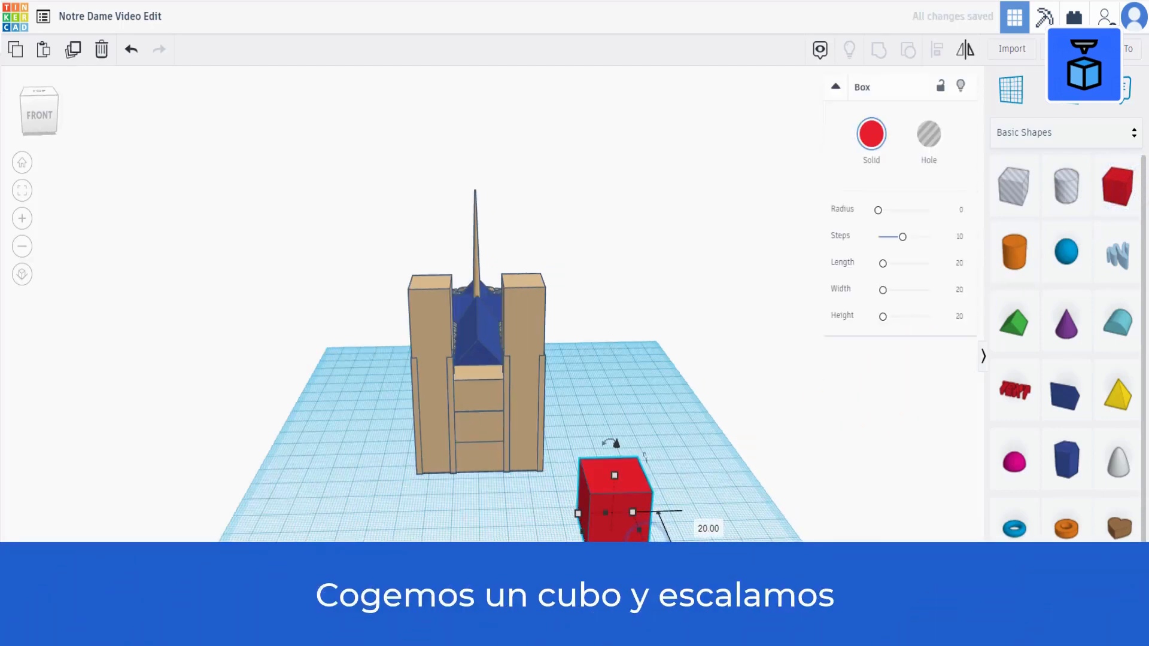
click(633, 608)
text(6)
click(670, 533)
text(6)
click(713, 492)
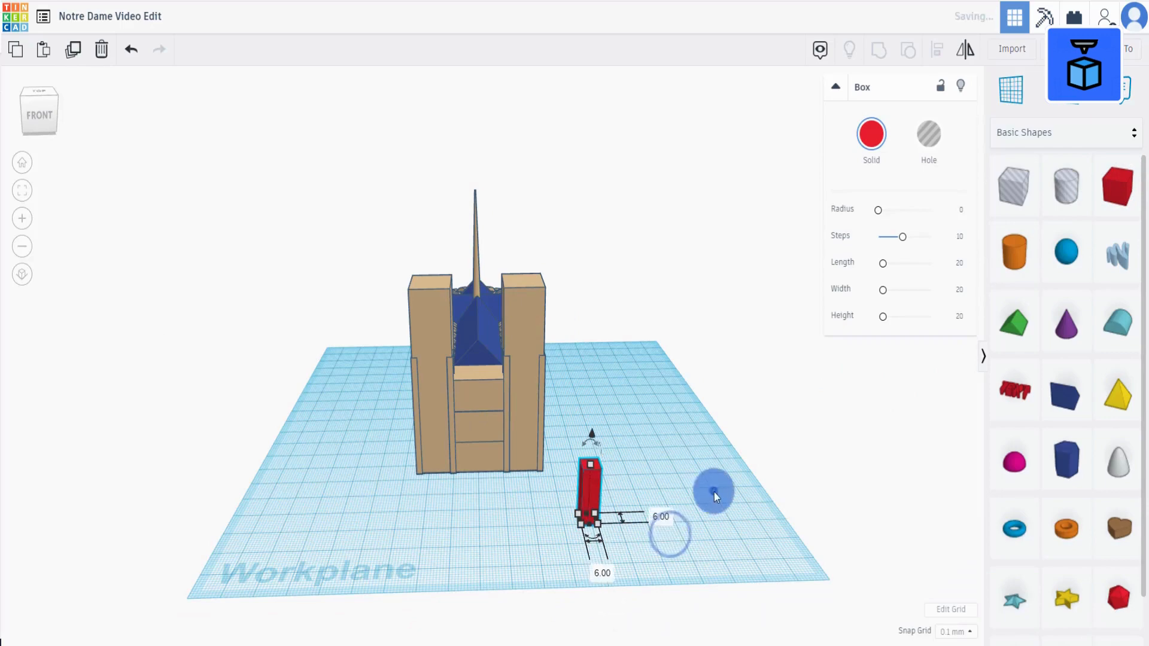
Step: Set the small red box's height to 10 mm
scroll(704, 501, up, 3)
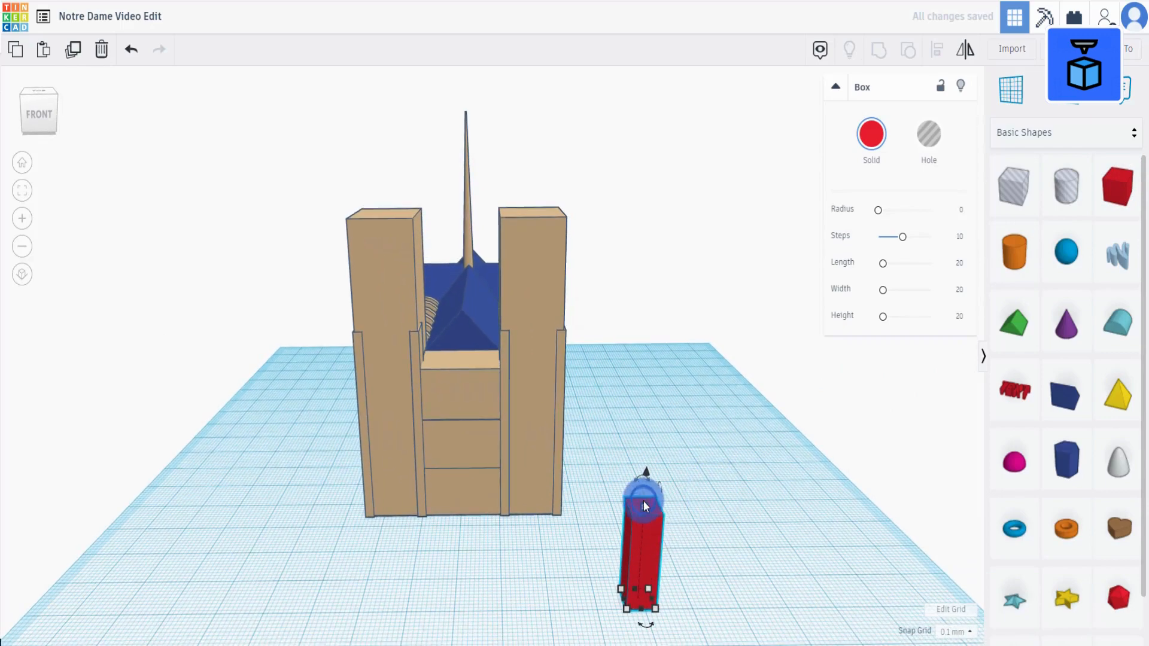
middle_drag(644, 502, 609, 389)
click(608, 389)
click(688, 433)
text(10)
Step: Set a workplane on the box's top and add a Round Roof resized to the box's width and 10 mm high
right_drag(706, 480, 597, 473)
key(w)
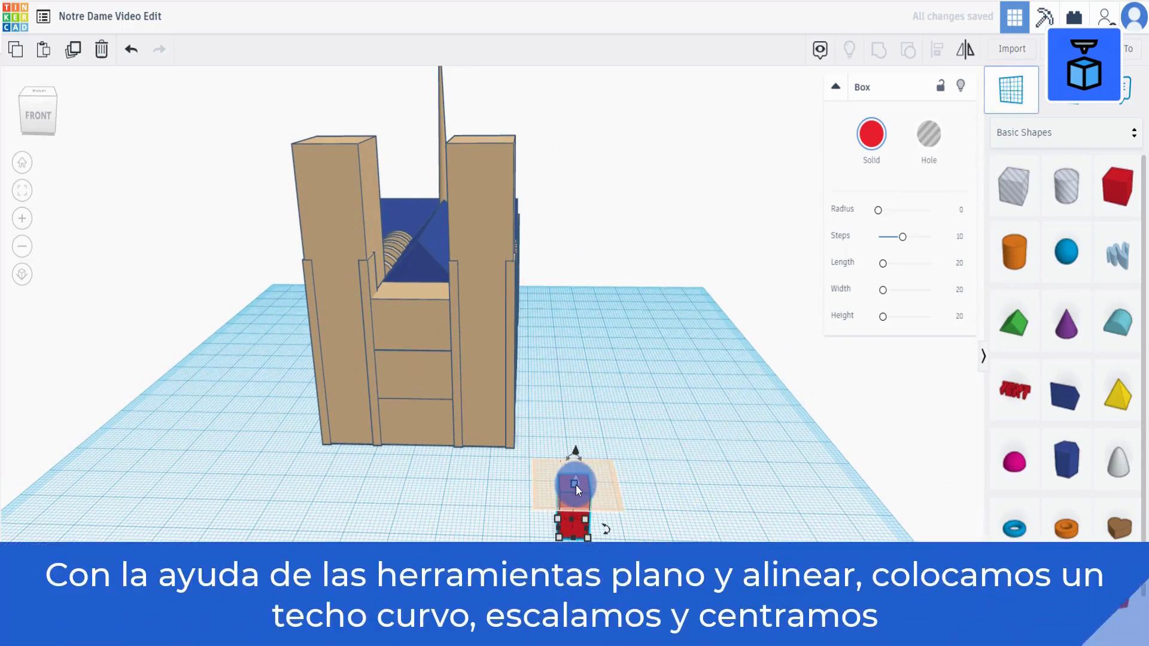
click(576, 484)
drag(1118, 320, 678, 488)
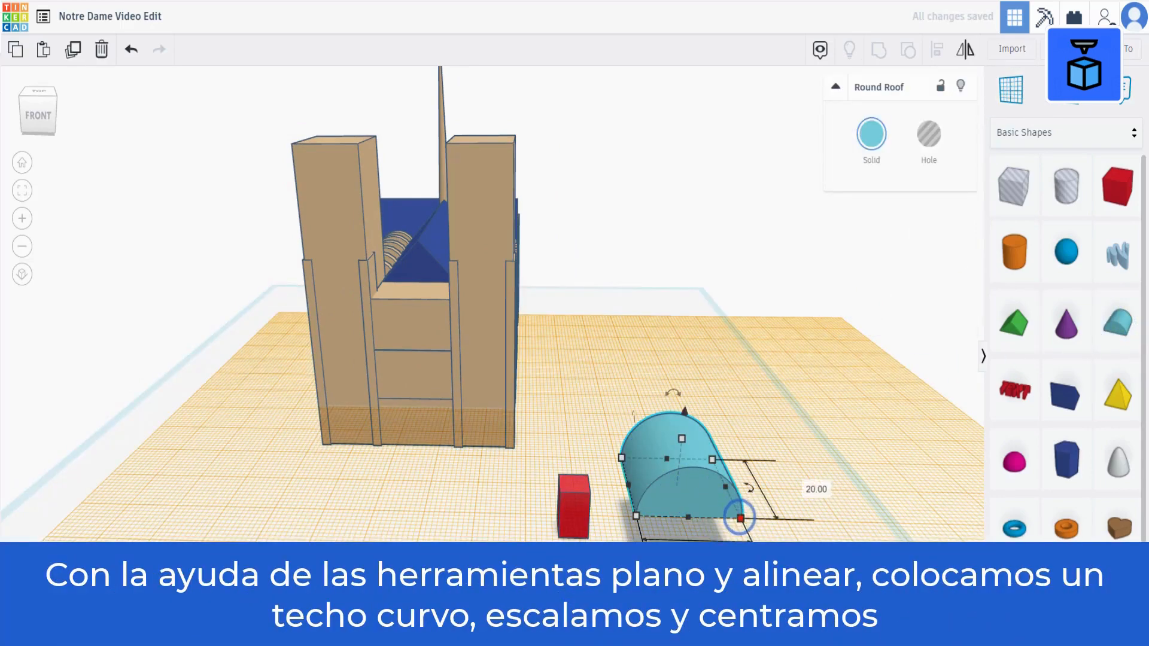
click(816, 489)
key(Return)
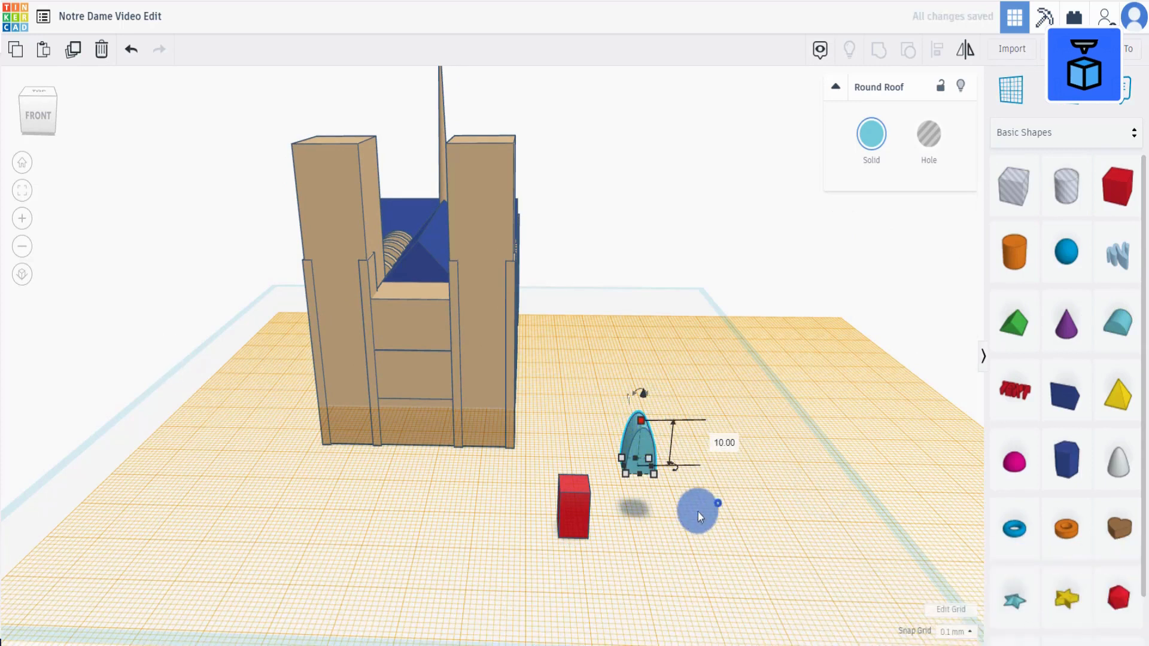
Step: Centre the round roof and the red box with Align and group them into one arched window shape
drag(572, 559, 644, 458)
click(936, 50)
click(614, 510)
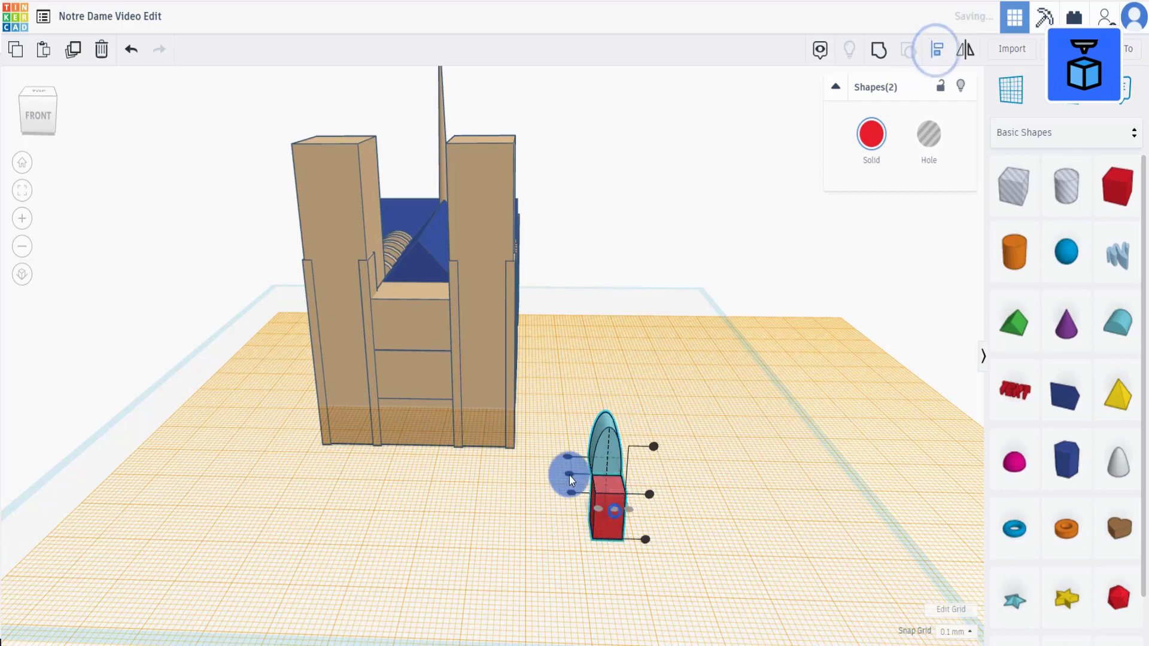
click(569, 475)
click(879, 50)
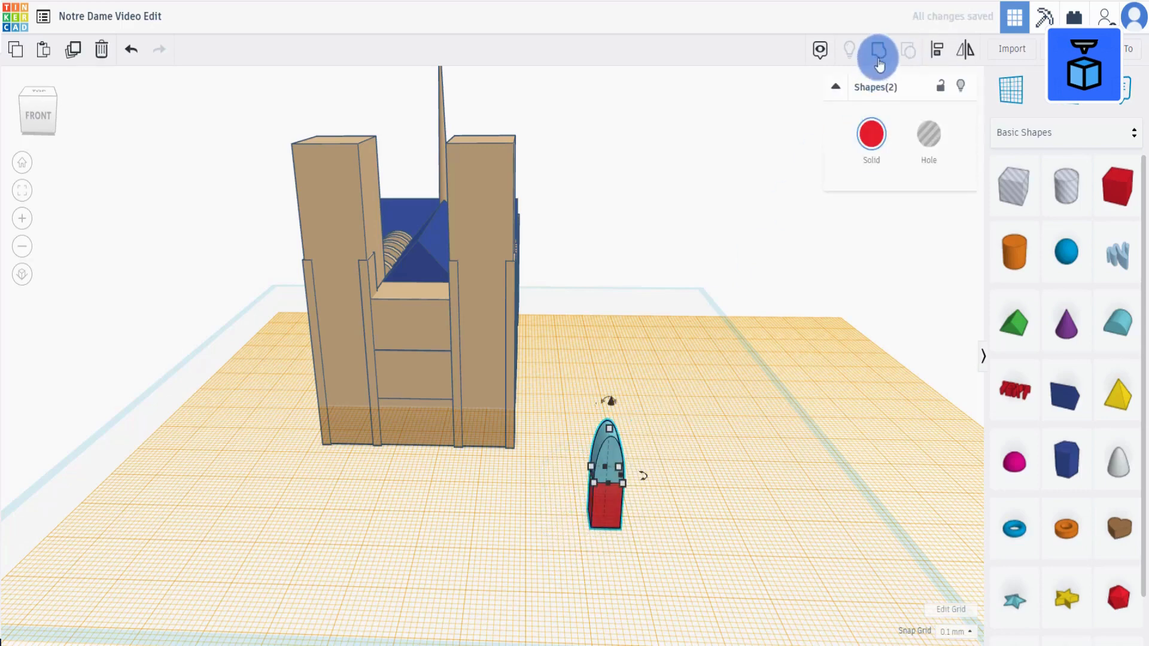
Step: Turn the arched shape into a hole and raise it against the upper front of the right tower
click(929, 135)
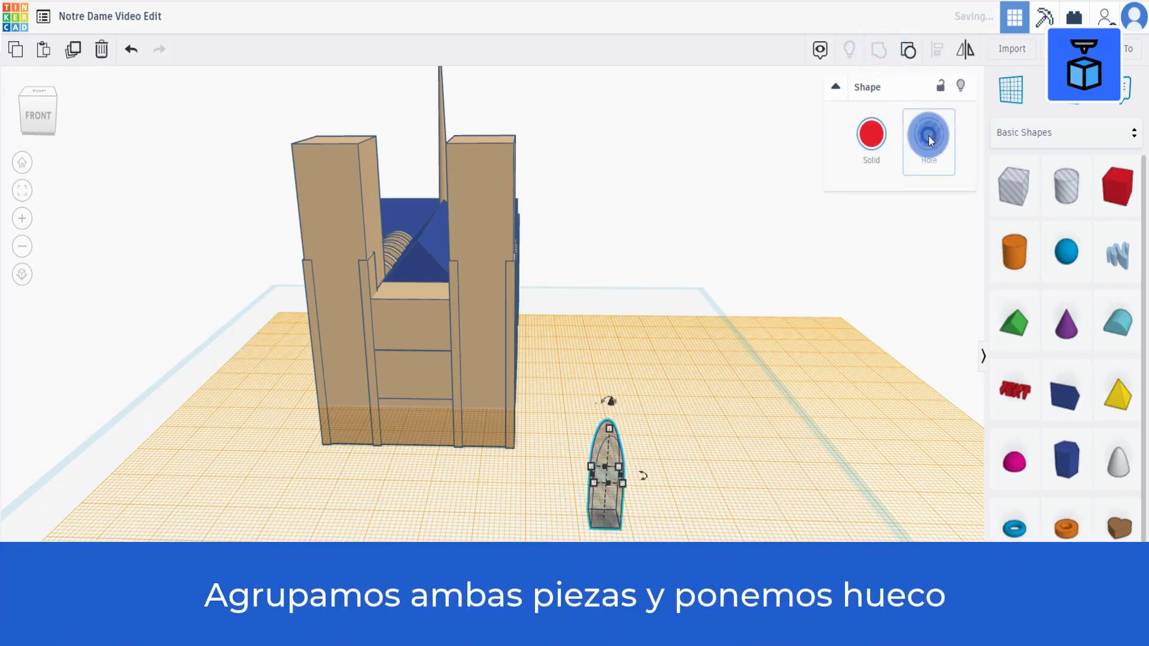
drag(610, 400, 581, 147)
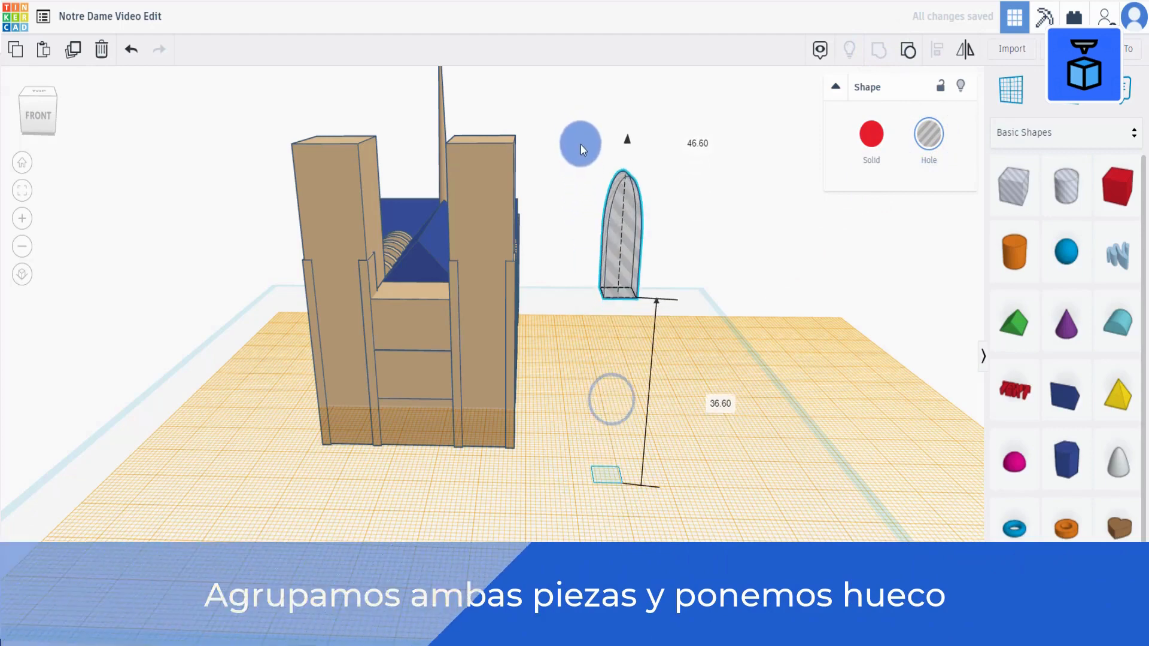
drag(607, 253, 494, 221)
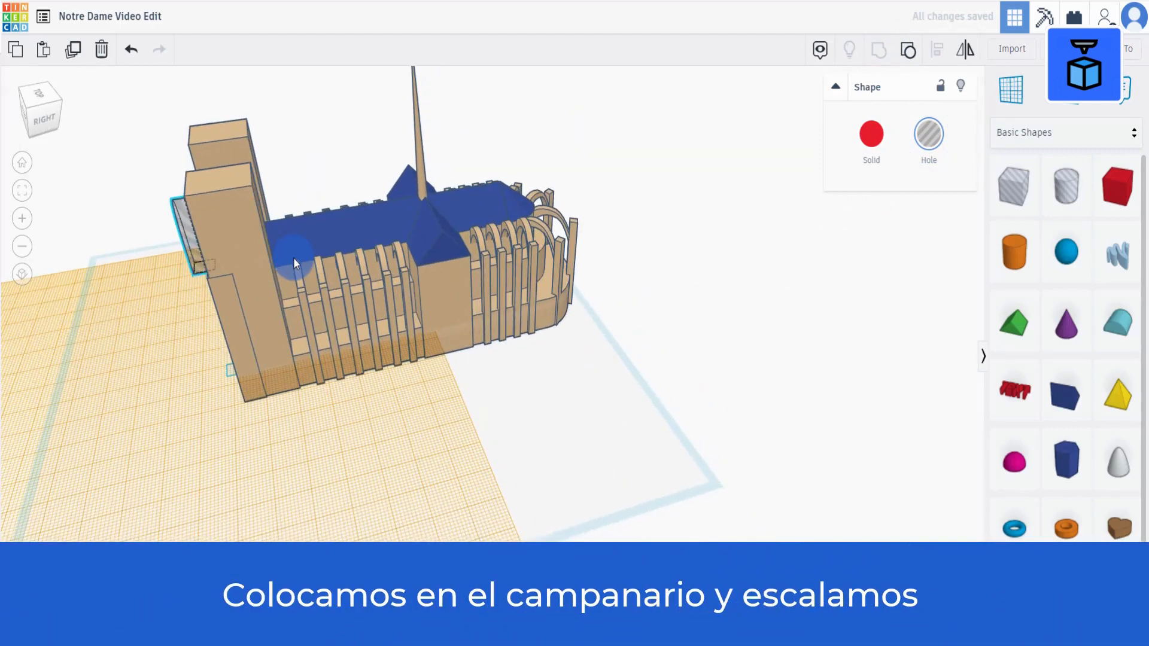
Step: Stretch the arched hole's depth to about 27.1 mm so that it passes completely through the right tower
key(f)
right_drag(559, 434, 501, 448)
scroll(501, 449, down, 3)
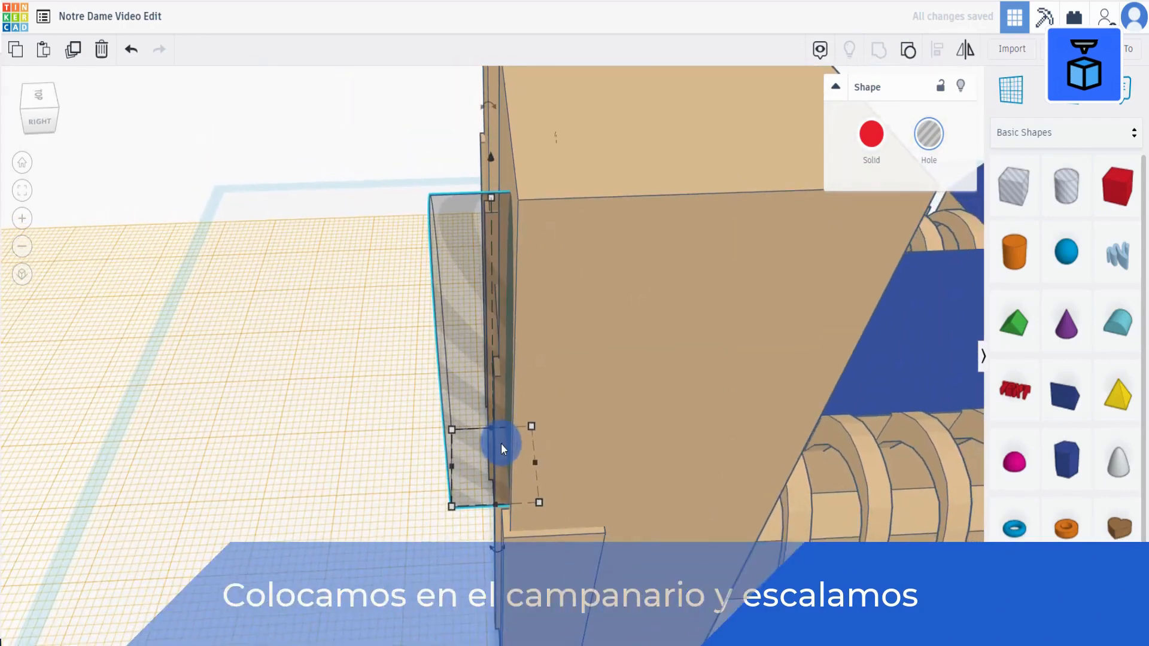
drag(535, 462, 824, 452)
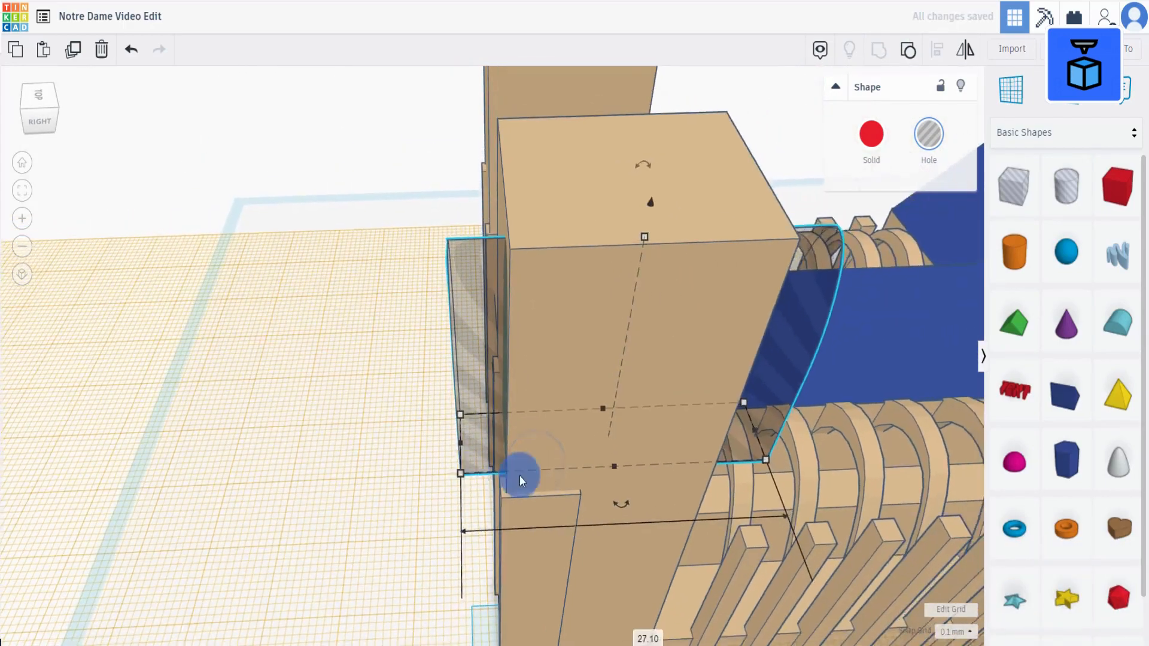
mouse_move(519, 475)
right_down()
mouse_move(769, 437)
mouse_move(593, 466)
mouse_move(529, 457)
right_up()
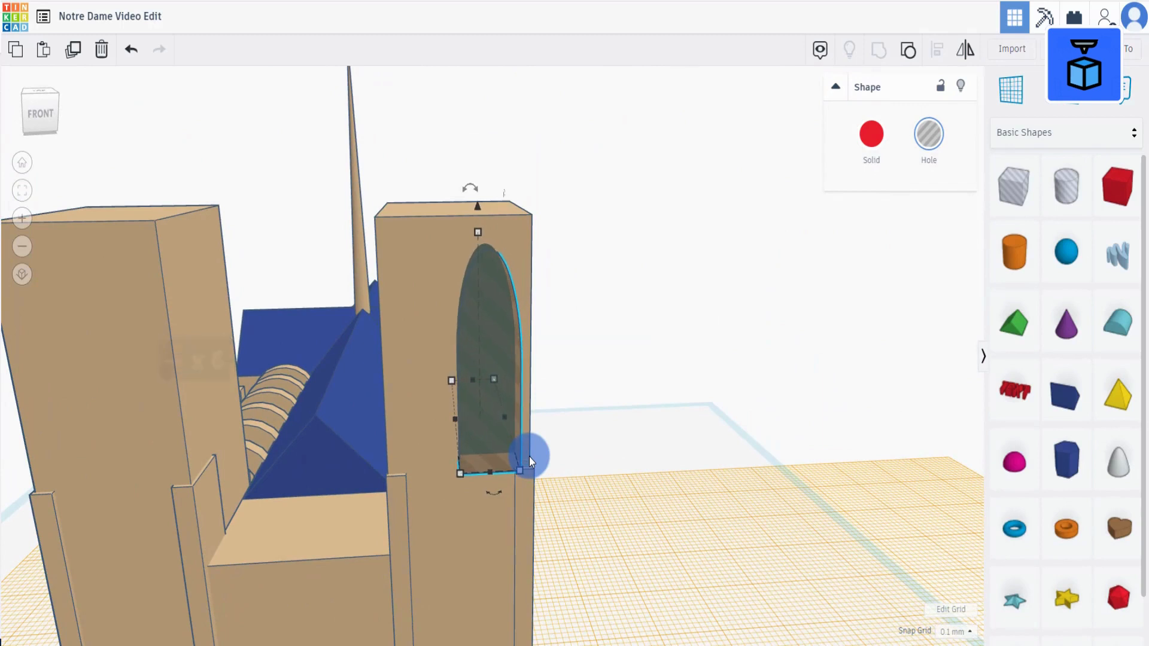
Step: Duplicate the arched hole and move the copy alongside it towards the right tower's inner edge, leaving a thin gap
click(72, 49)
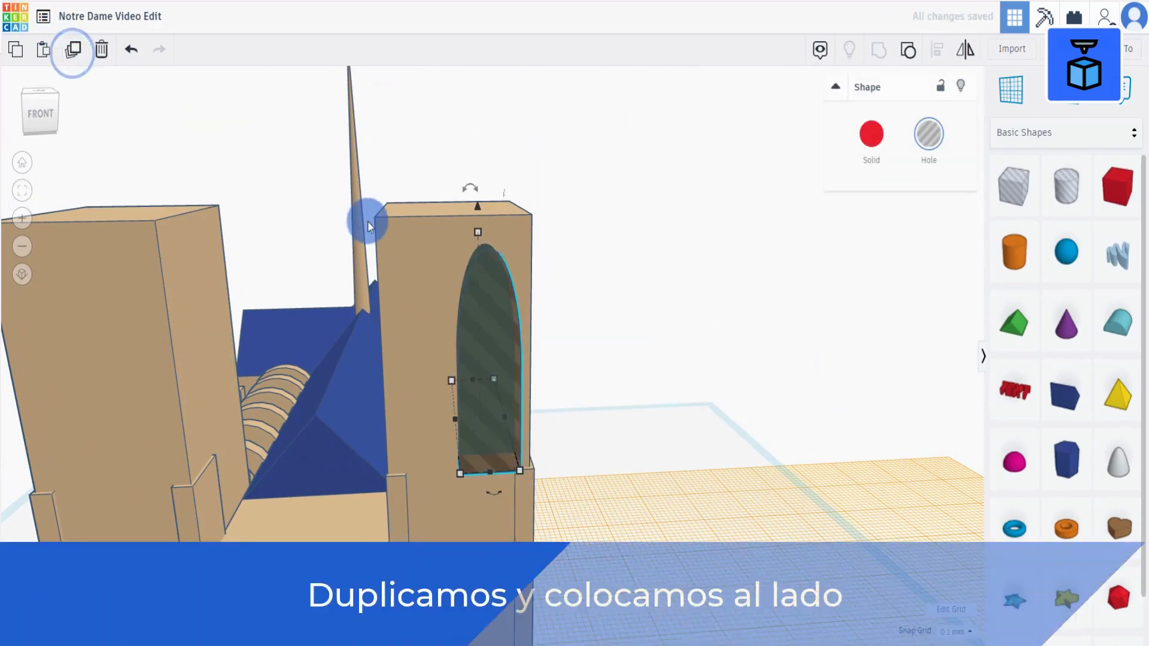
key(shift+Left)
key(shift+Left)
key(shift+Left)
key(shift+Left)
key(shift+Left)
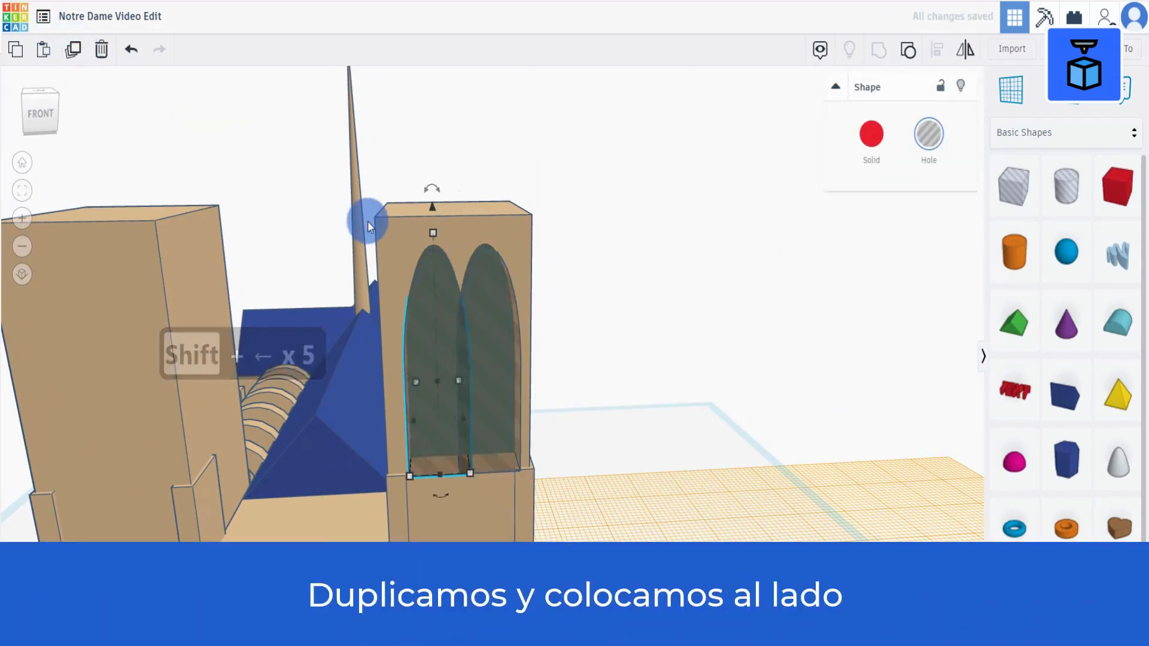
key(shift+Left)
key(shift+Left)
key(shift+Right)
key(shift+Right)
right_drag(594, 322, 595, 316)
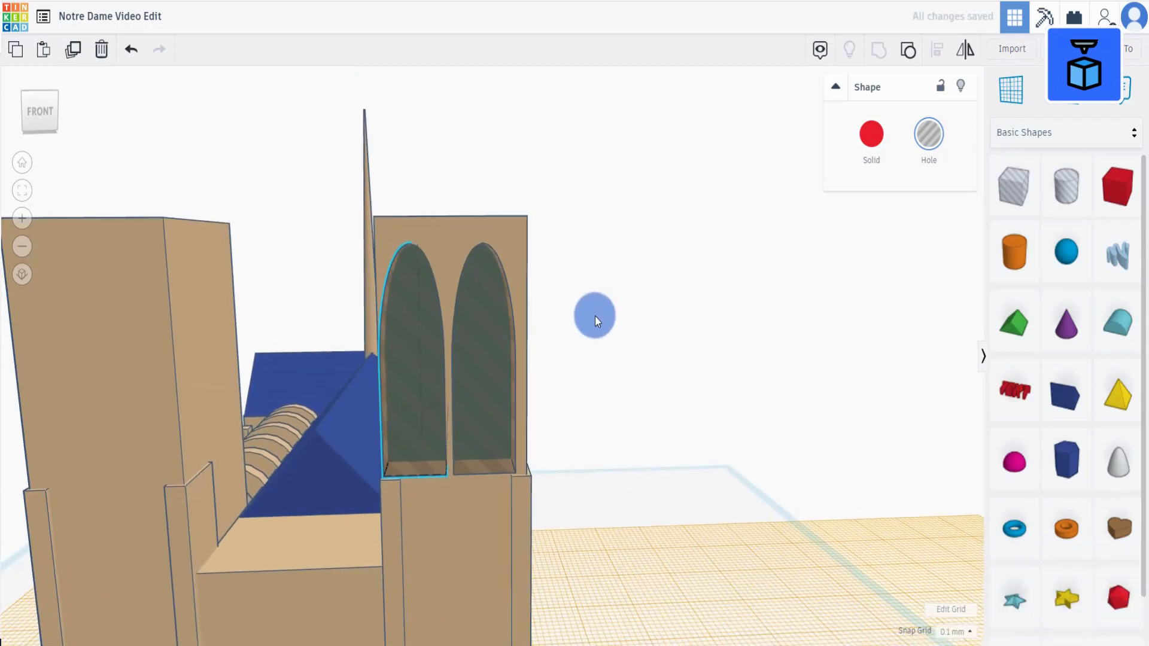
Step: Nudge both arched holes slightly outward to adjust their position across the right tower's front
click(486, 379)
click(415, 400)
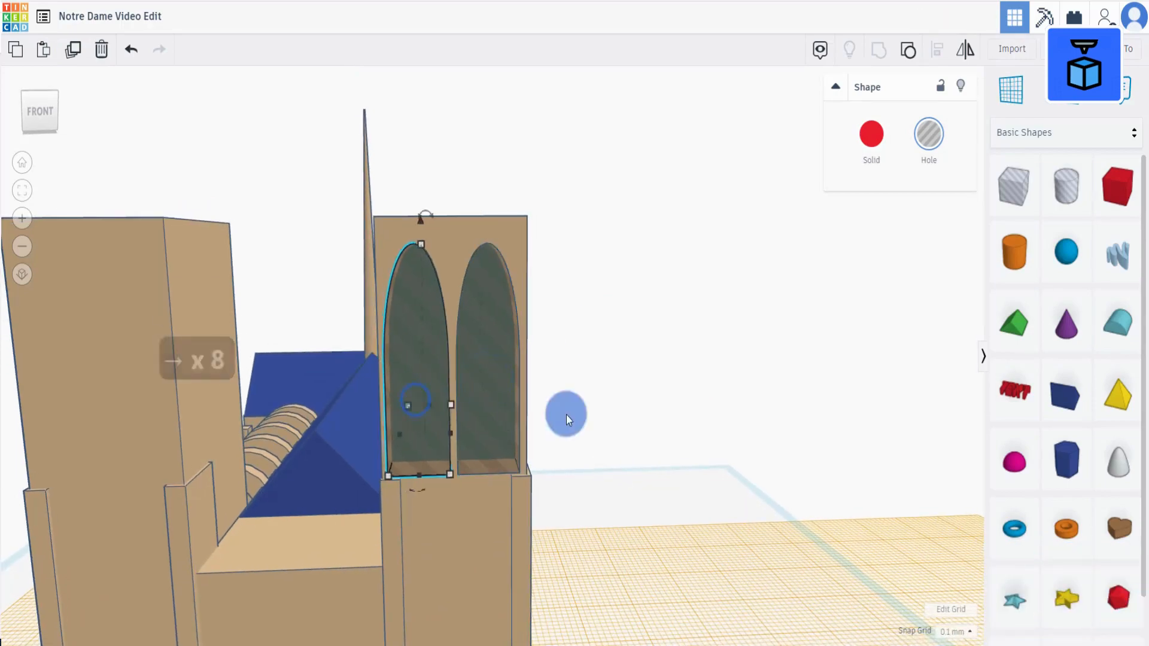
right_drag(566, 415, 626, 398)
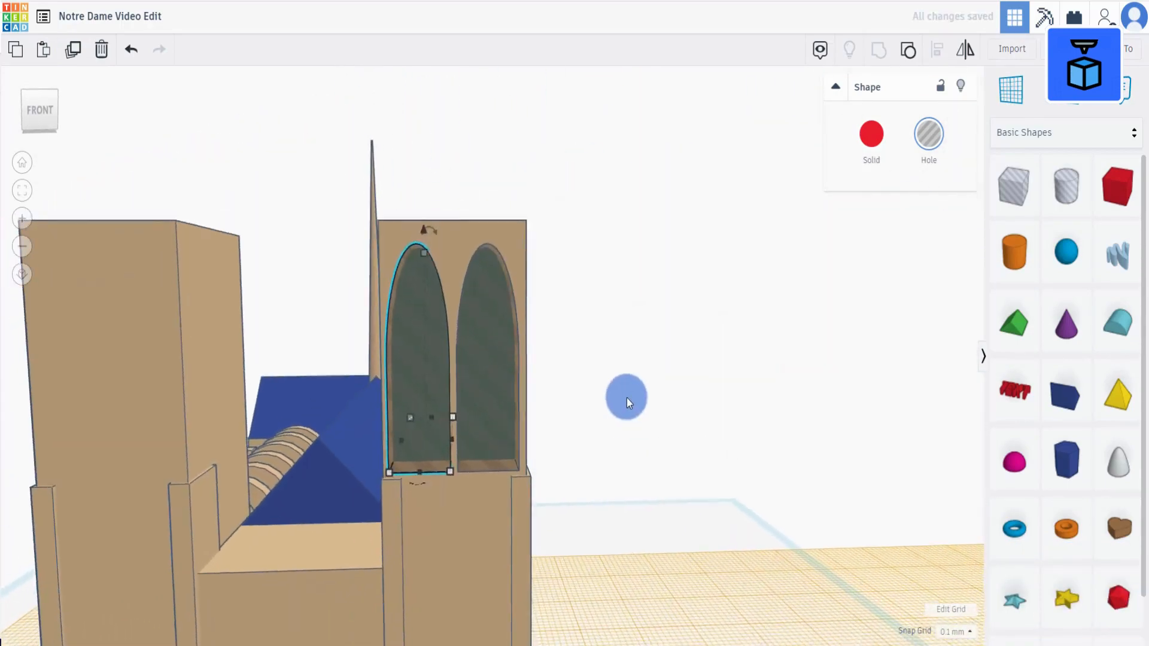
Step: Select both arched holes in the right tower and group them as one window pair
scroll(627, 397, down, 2)
shift+click(505, 375)
scroll(587, 392, down, 2)
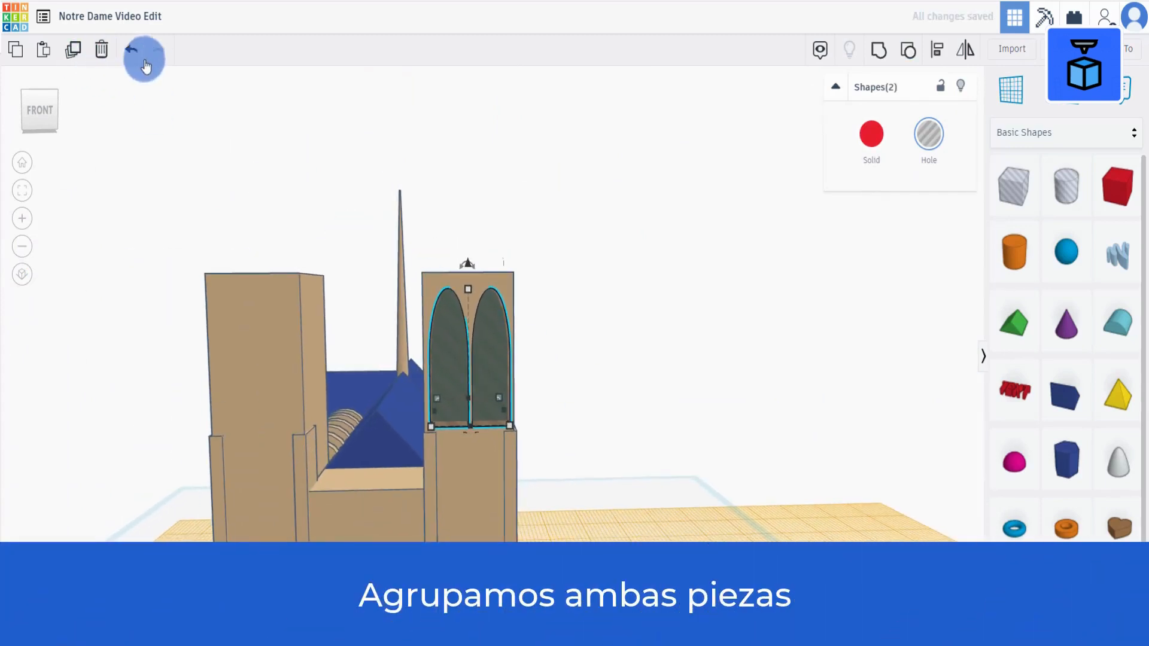
click(877, 54)
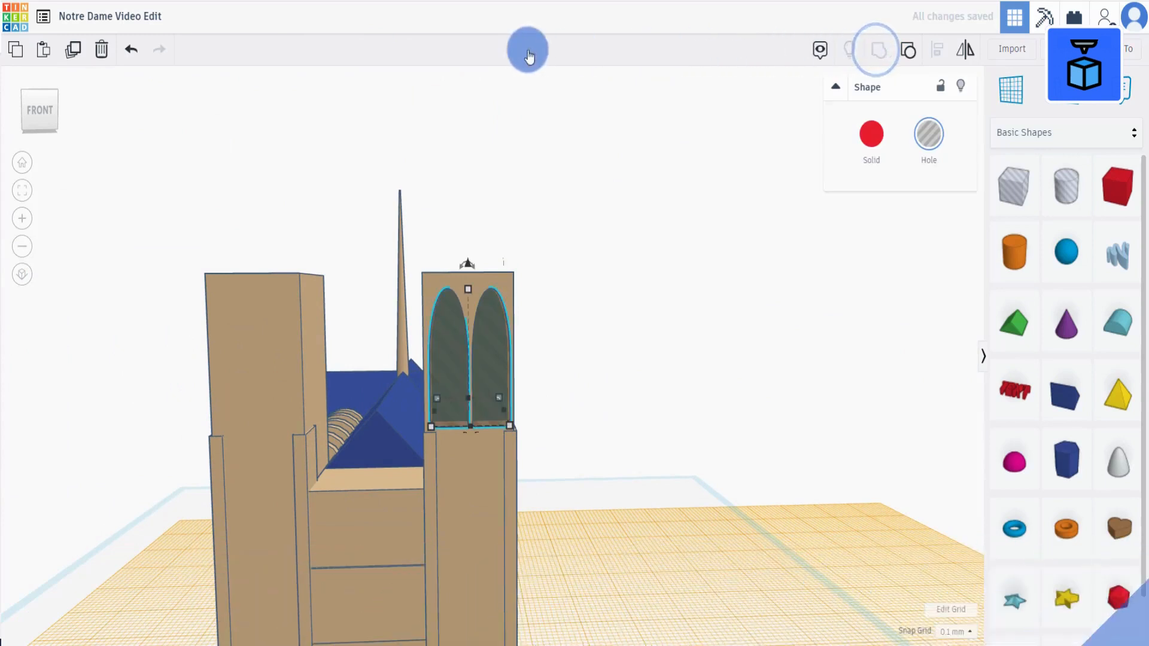
Step: Duplicate the arched window pair, move the copy to the left tower and nudge it into position across the front
click(74, 50)
key(shift+Left)
key(shift+Left)
key(shift+Left)
key(shift+Left)
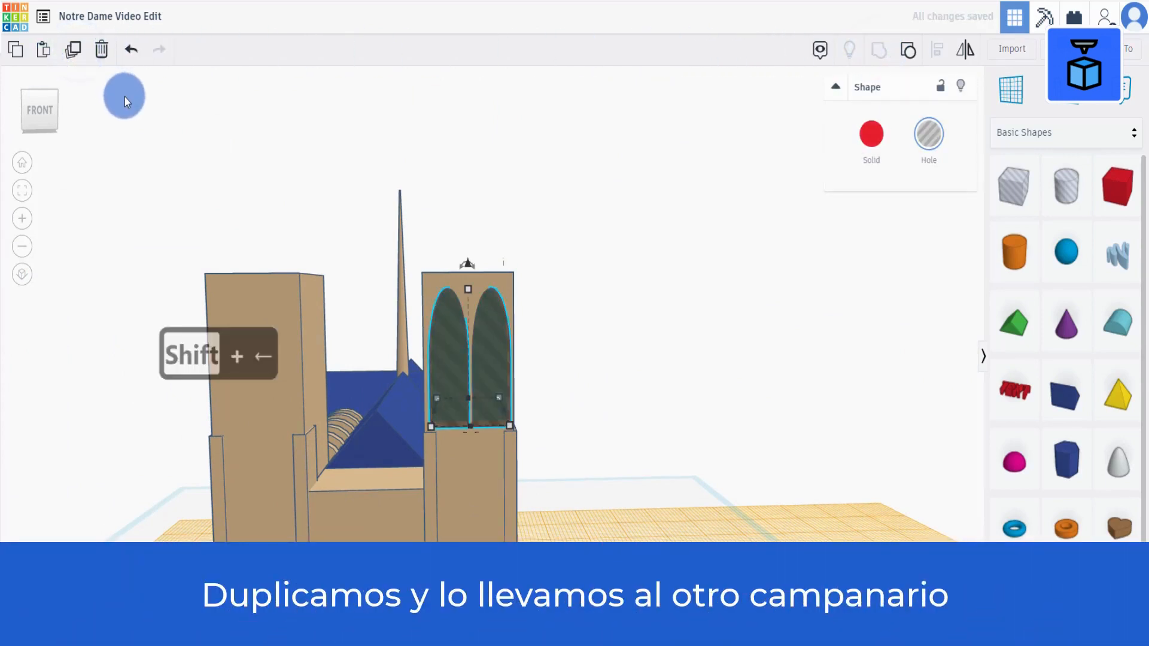
key(shift+Left)
key(shift+Left)
key(shift+Left)
key(shift+Left)
key(shift+Left)
key(shift+Left)
key(shift+Left)
key(shift+Left)
key(shift+Left)
key(shift+Left)
key(shift+Left)
key(shift+Left)
key(shift+Left)
key(shift+Left)
key(shift+Left)
key(shift+Left)
key(shift+Left)
key(shift+Left)
key(shift+Left)
key(shift+Left)
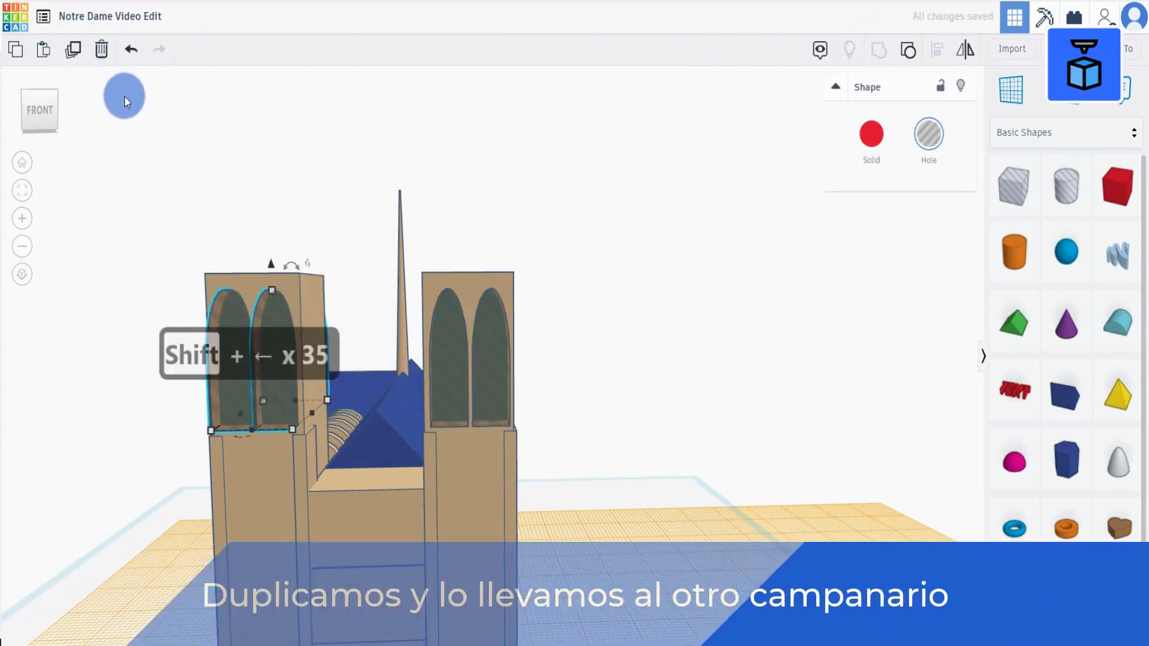
key(f)
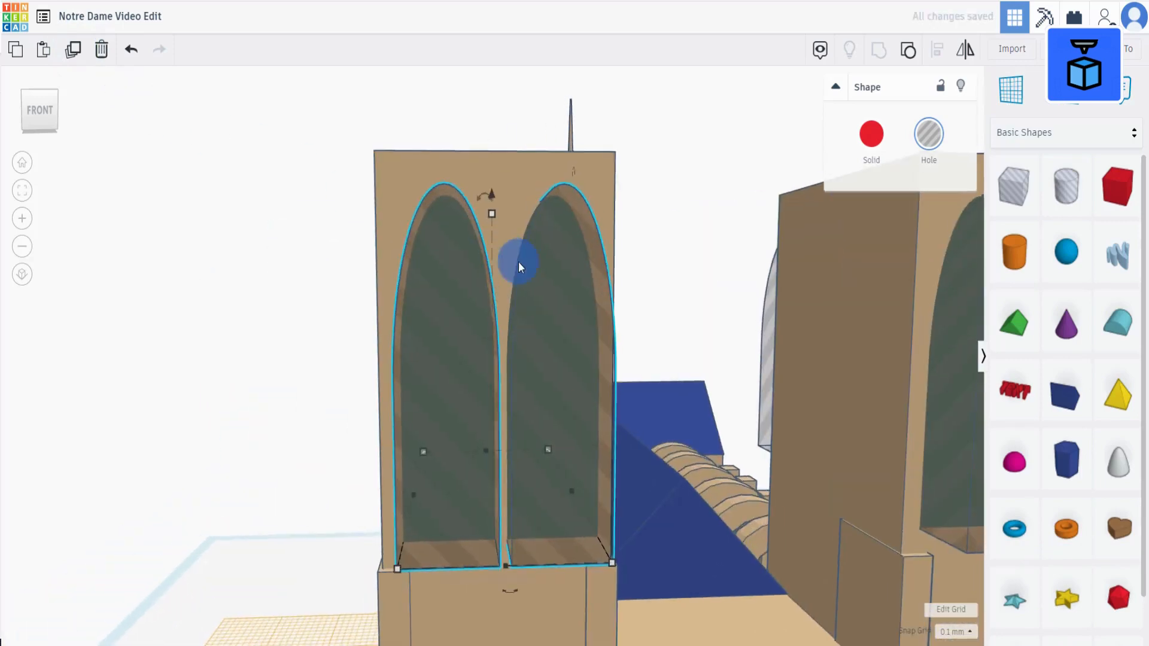
key(Left)
key(Left)
scroll(515, 261, down, 5)
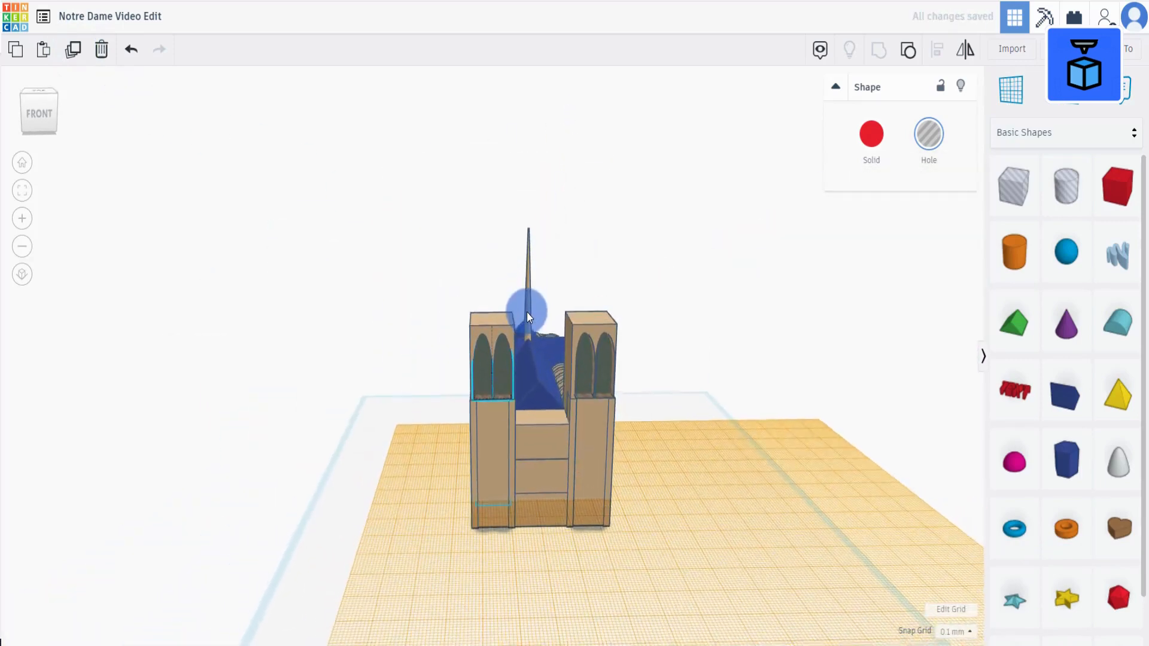
Step: Duplicate the left tower's window pair and rotate the copy 90° about the vertical axis to face the tower's sides
click(515, 387)
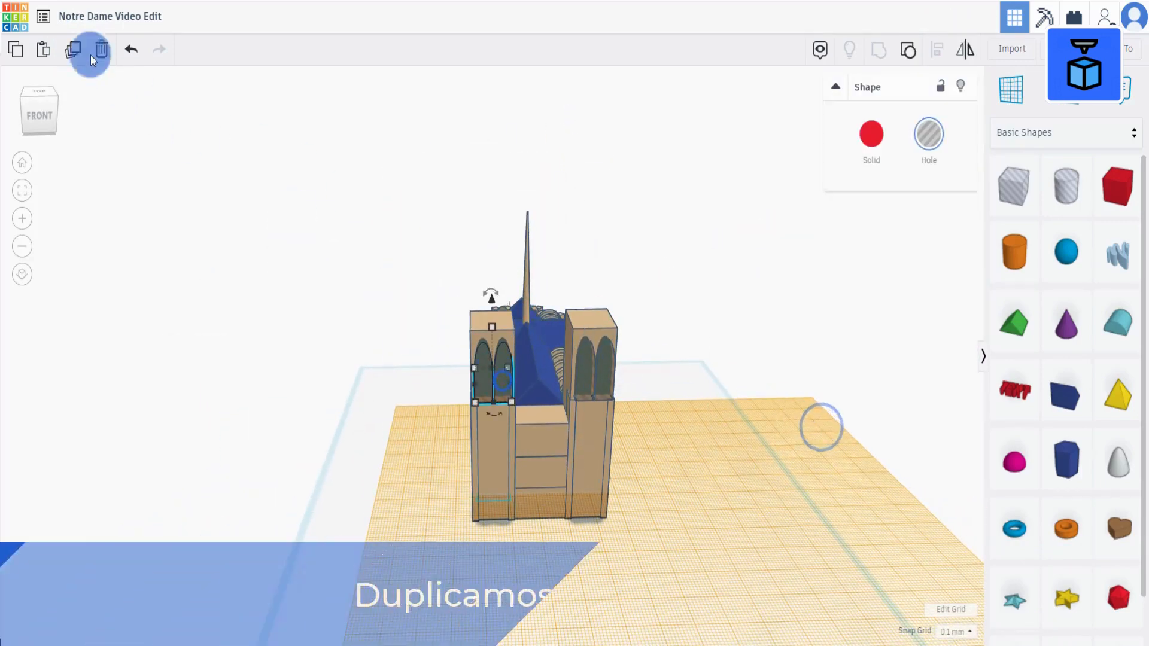
click(74, 49)
key(f)
right_drag(519, 515, 658, 479)
drag(569, 451, 390, 473)
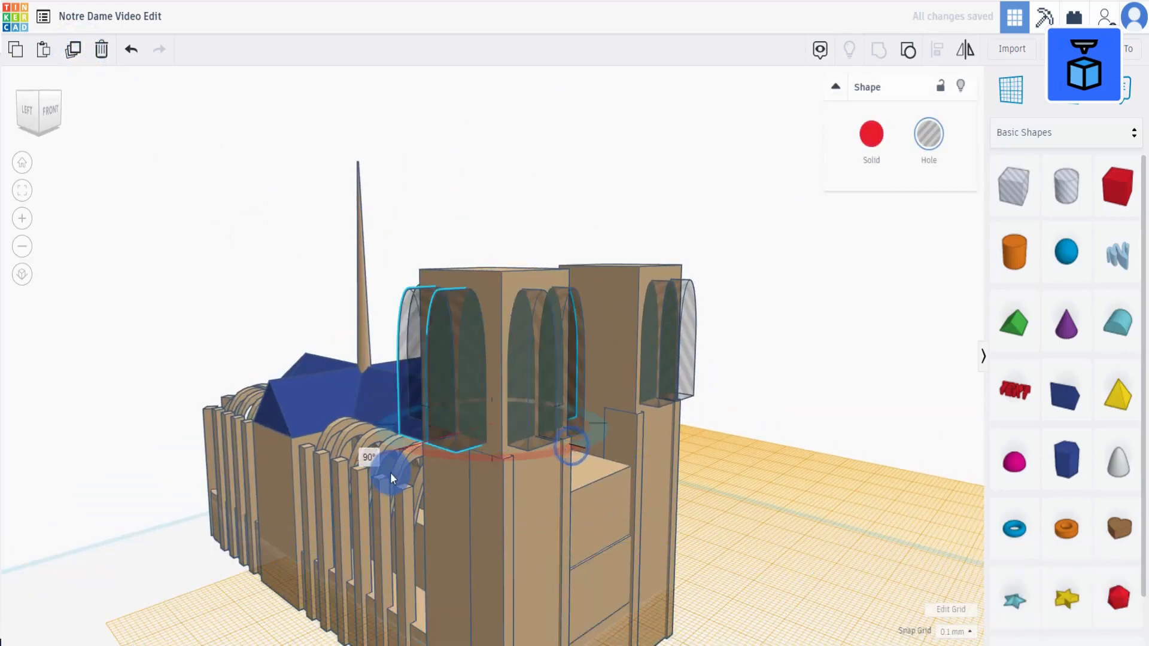
Step: Copy the side-facing arched window pair from the left tower into the right tower
right_drag(390, 473, 360, 523)
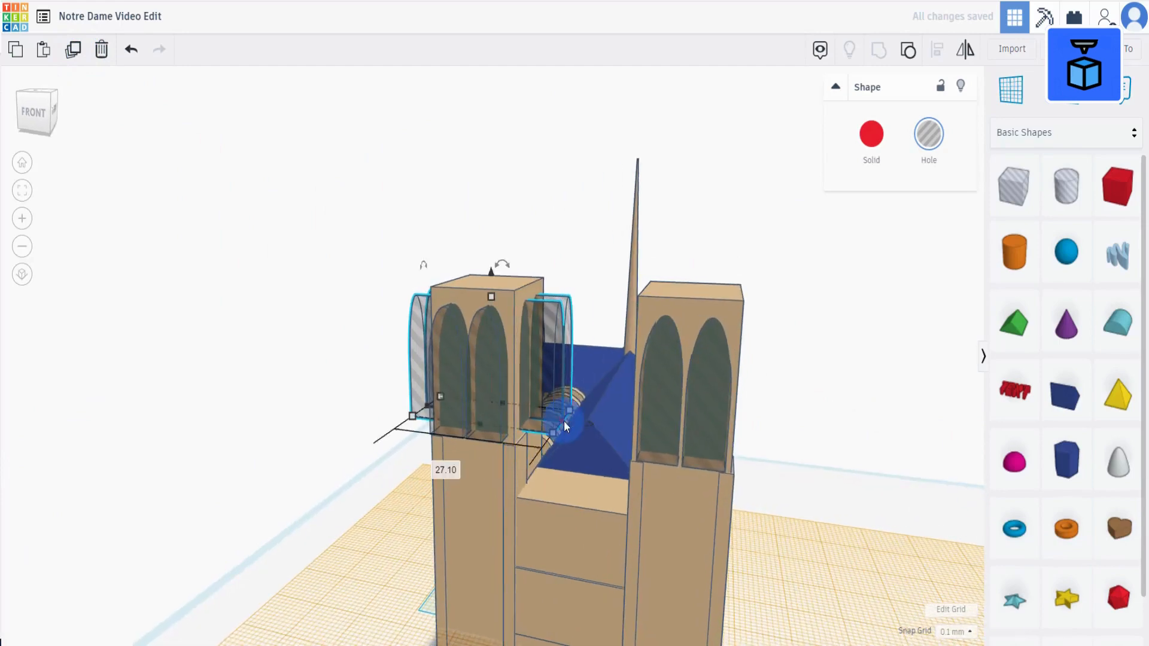
drag(564, 421, 806, 473)
right_drag(519, 516, 672, 492)
Step: Select the whole cathedral with its window holes and group everything to cut the belfry openings through both towers
key(ctrl+a)
right_drag(643, 397, 479, 413)
click(880, 60)
right_drag(718, 457, 527, 420)
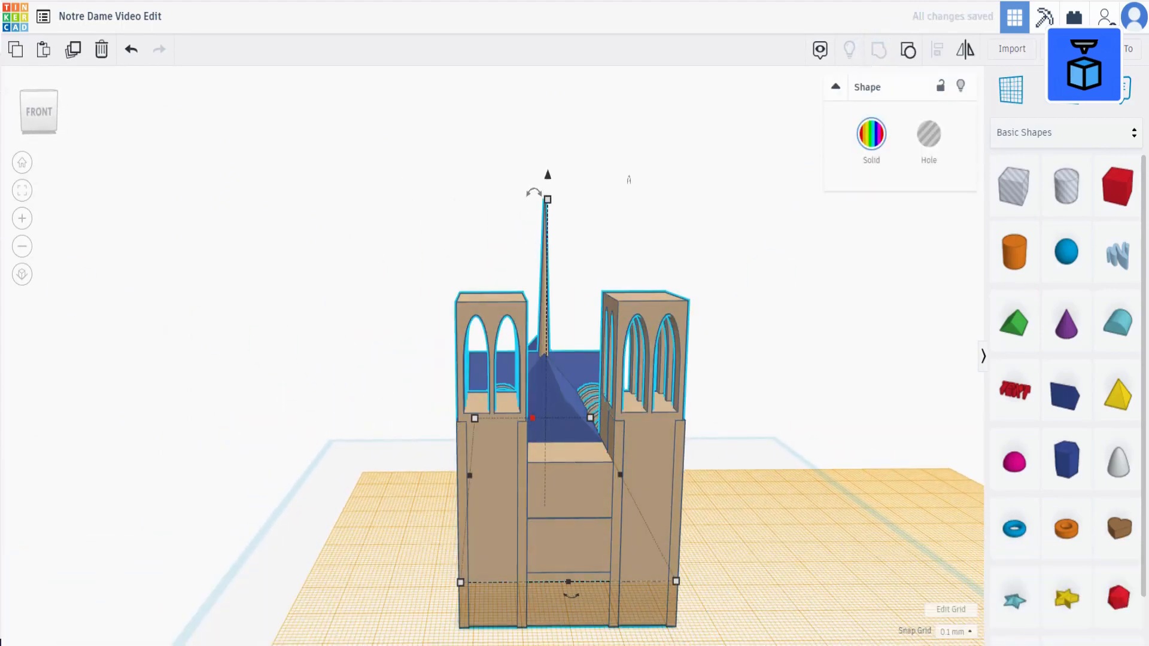
mouse_move(697, 423)
right_down()
mouse_move(624, 426)
mouse_move(575, 411)
mouse_move(687, 403)
right_up()
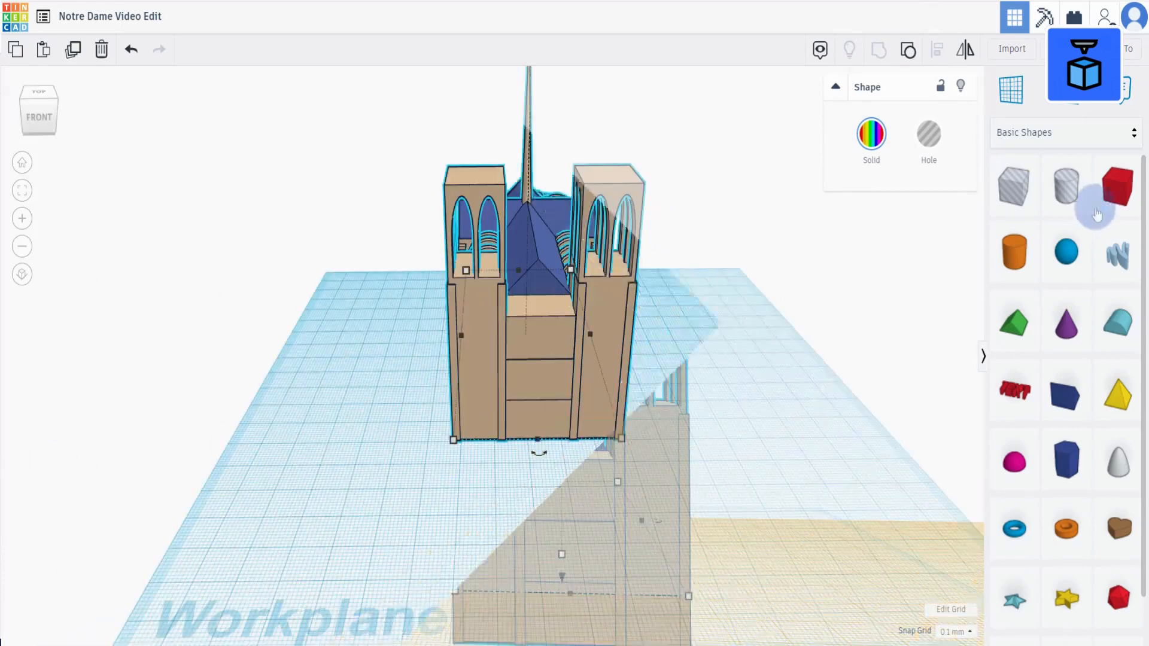
Step: Add a box, scale it down to a 9.7 mm square base and move it in front of the left tower
drag(1097, 214, 346, 469)
click(373, 494)
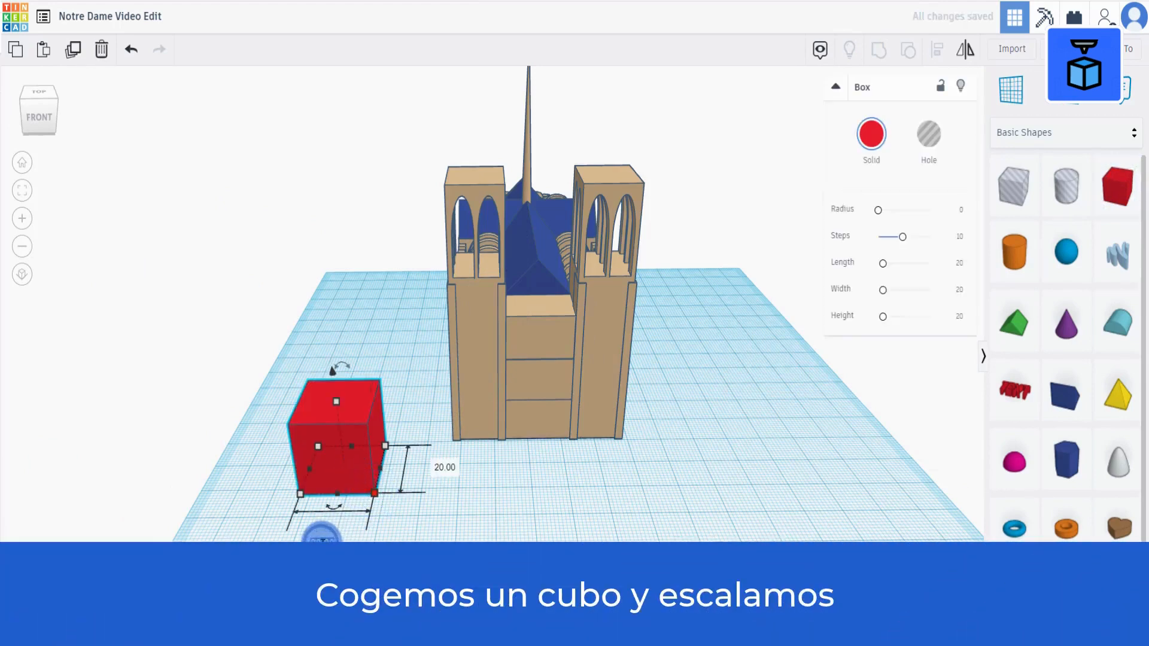
click(448, 467)
text(9.)
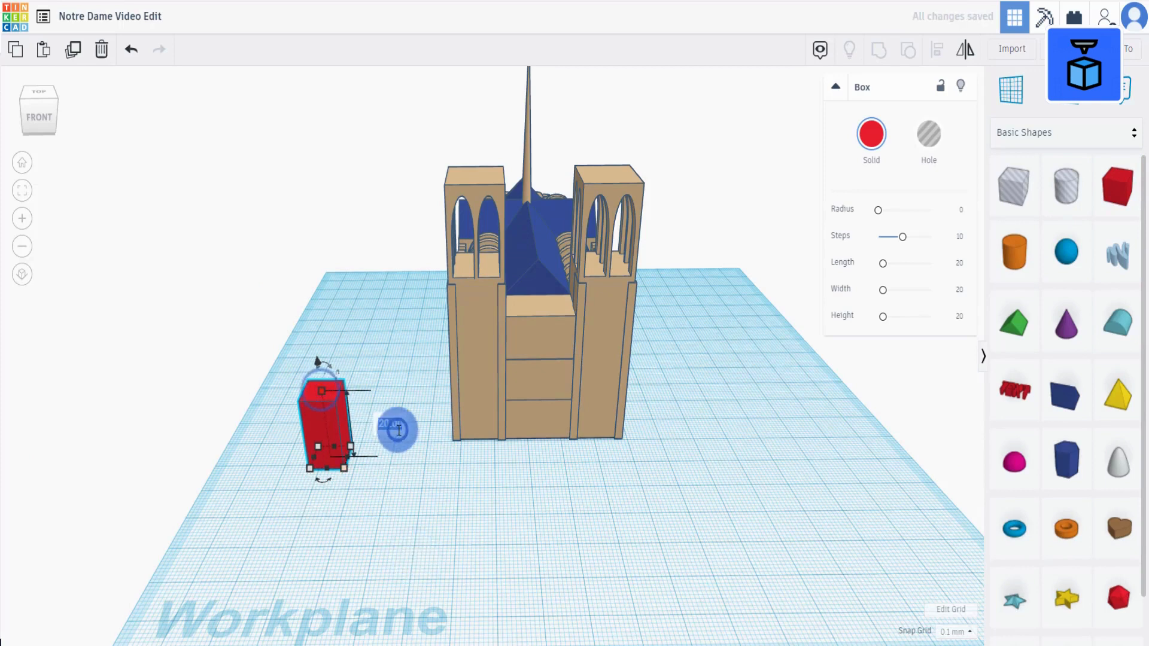
drag(328, 439, 493, 463)
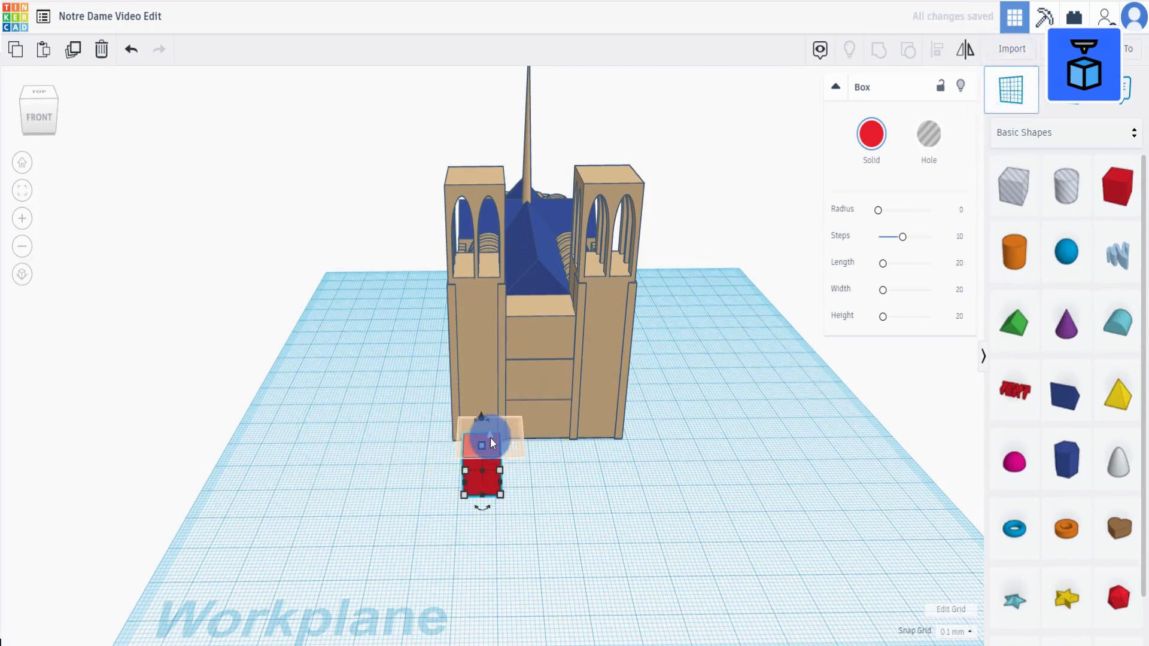
Step: Set the workplane on the box's top face, place a round roof there, and restore the default workplane
drag(491, 443, 483, 444)
drag(1119, 329, 492, 459)
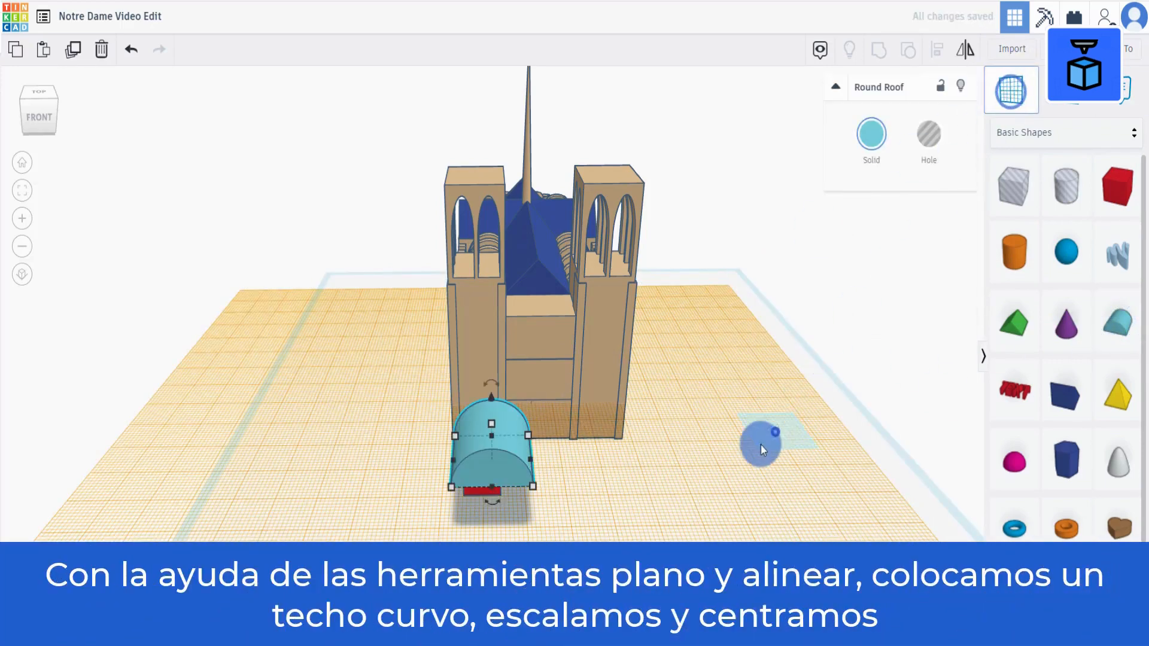
click(762, 450)
right_drag(772, 429, 500, 528)
Step: Scale the round roof to 9.7 by 9.7 mm at its base and 6.3 mm high
drag(536, 464, 536, 463)
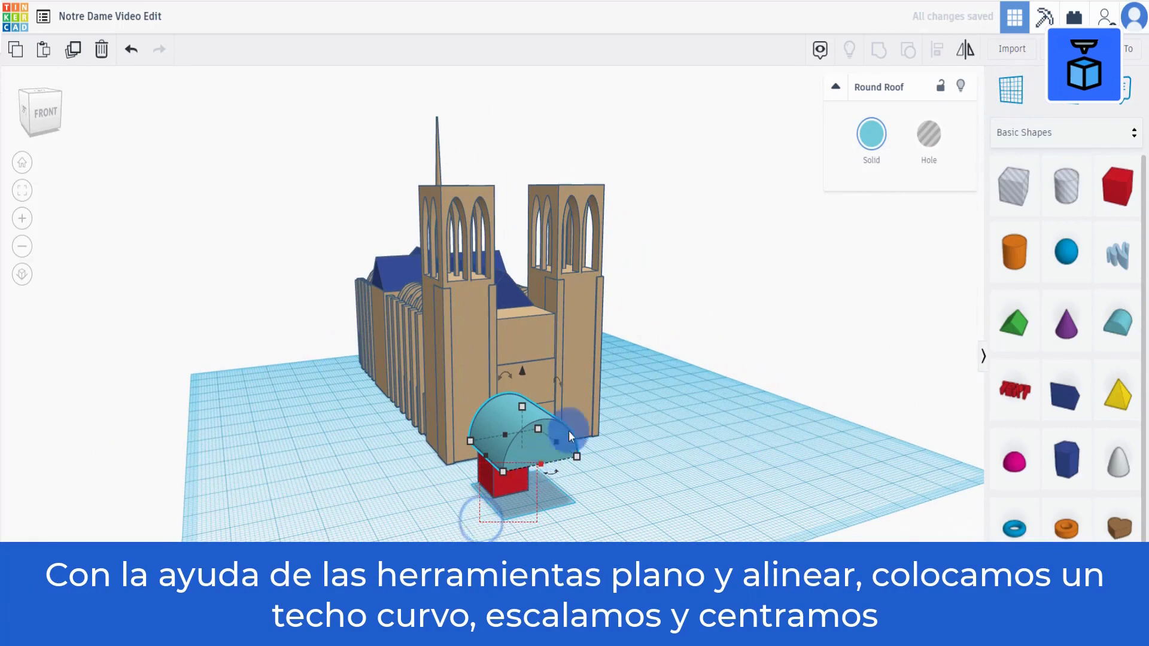
click(547, 522)
click(559, 455)
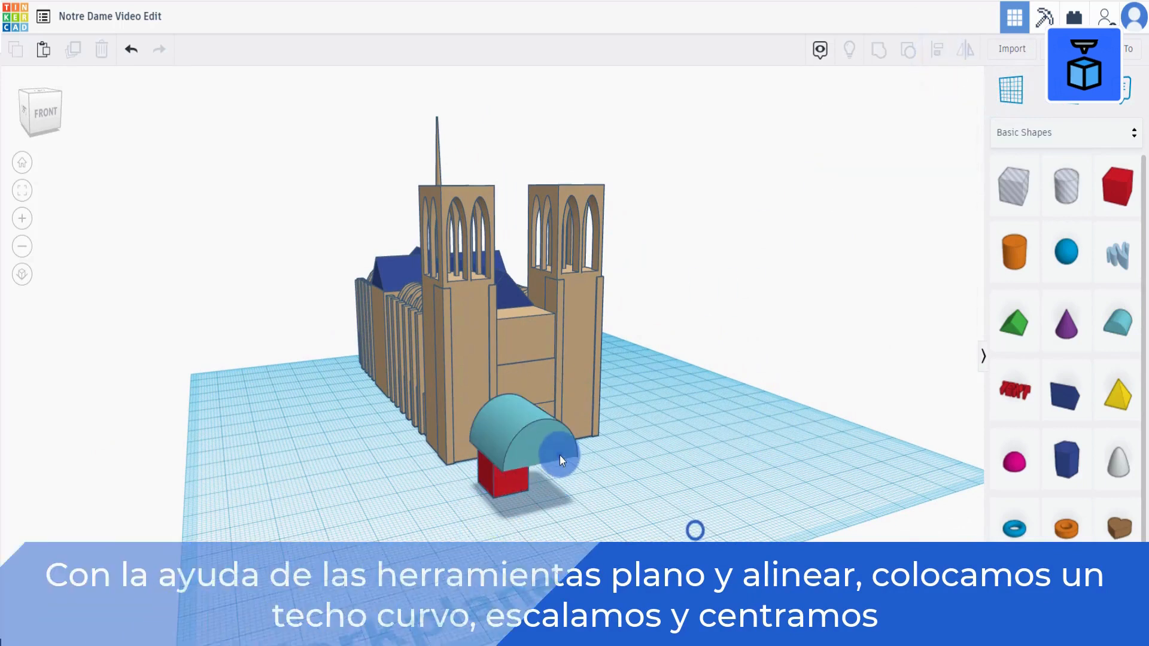
click(501, 473)
click(586, 500)
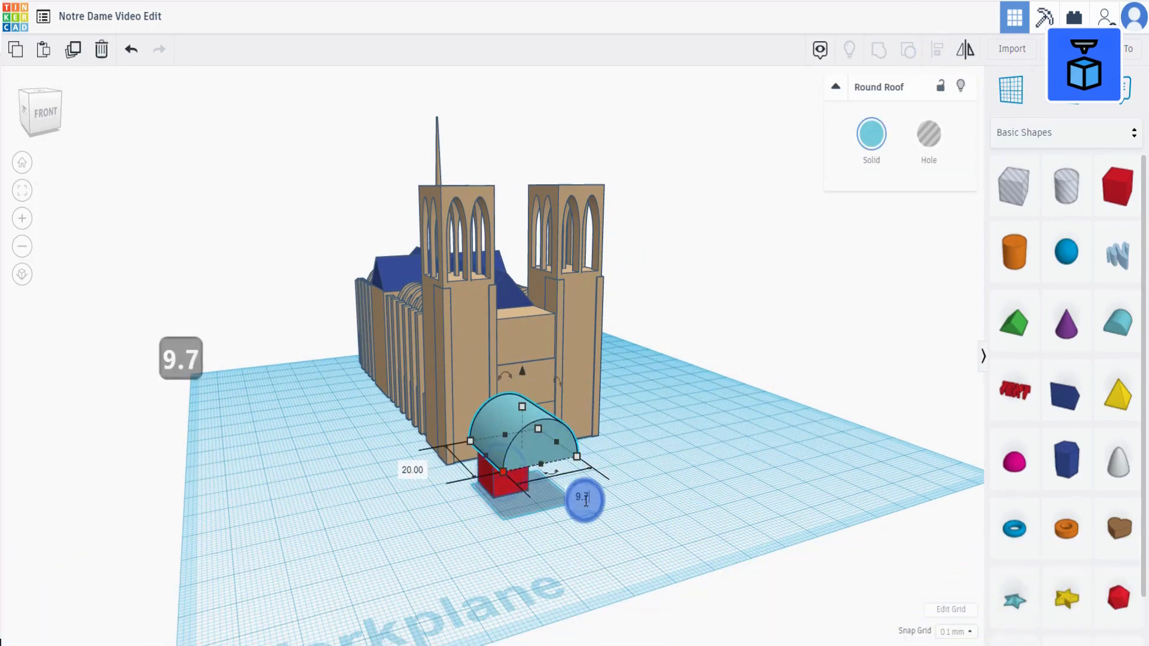
text(9.7)
key(Return)
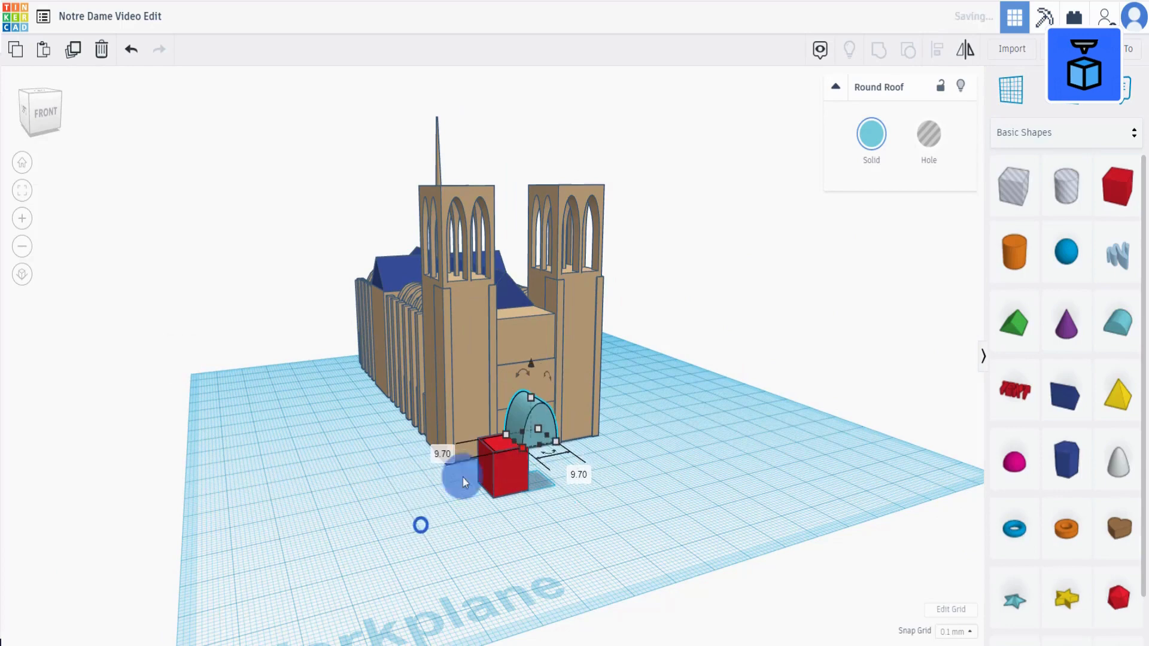
click(605, 417)
text(6.3)
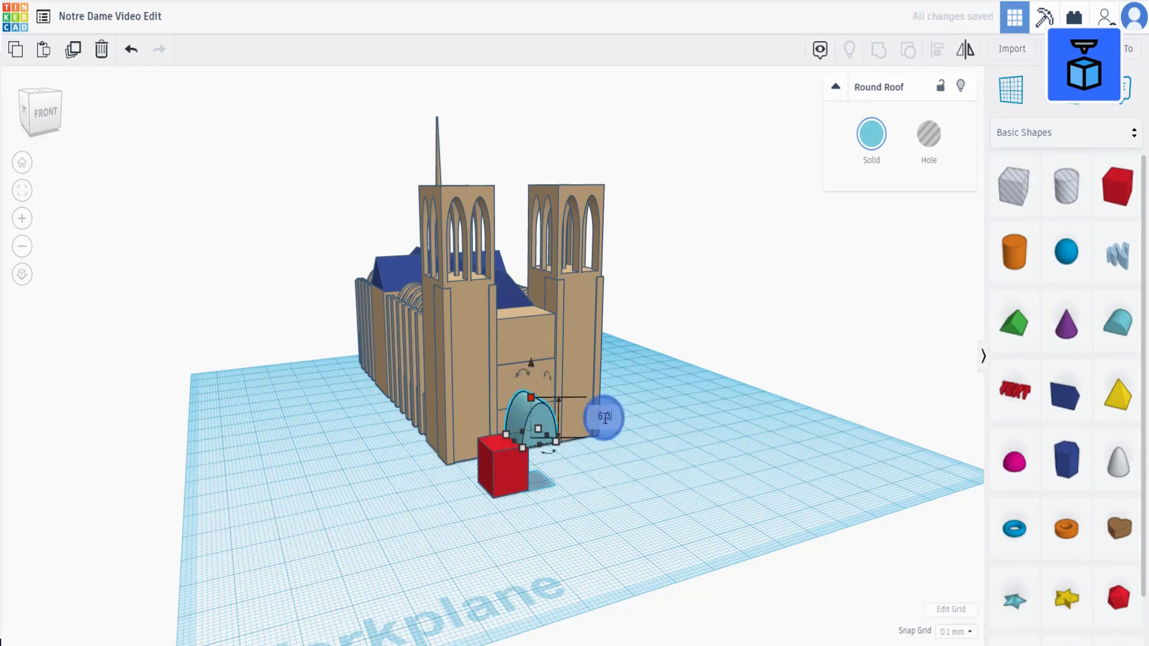
Step: Centre the round roof on the box, group the two shapes and turn the group into a hole
click(502, 479)
shift+click(548, 472)
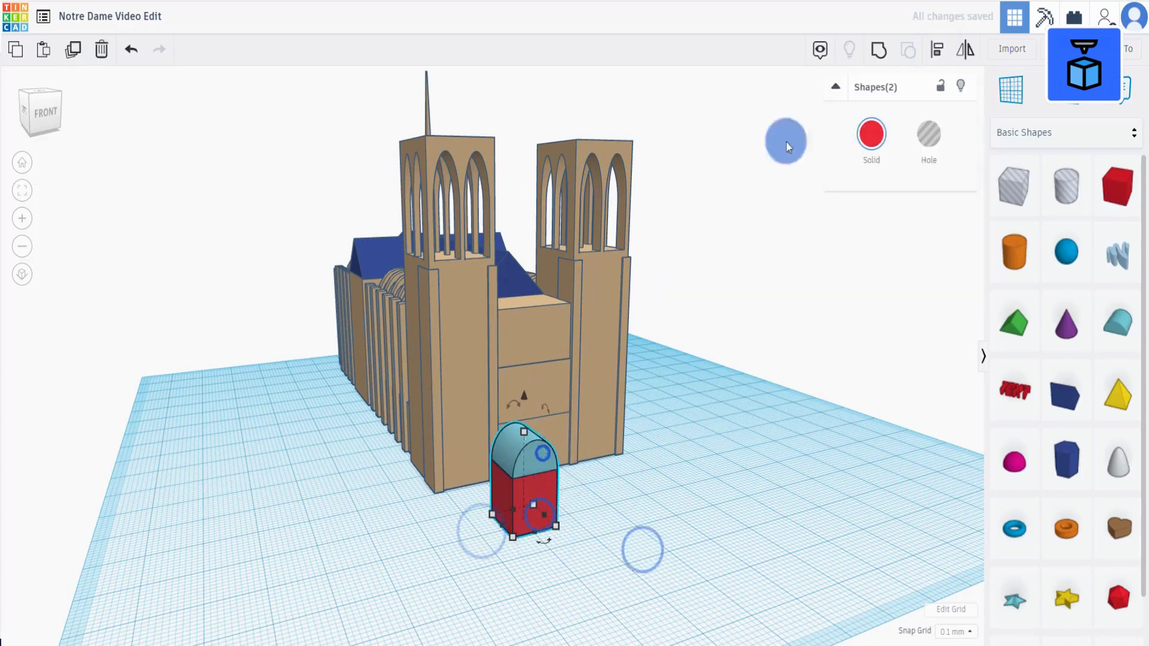
click(875, 57)
click(929, 135)
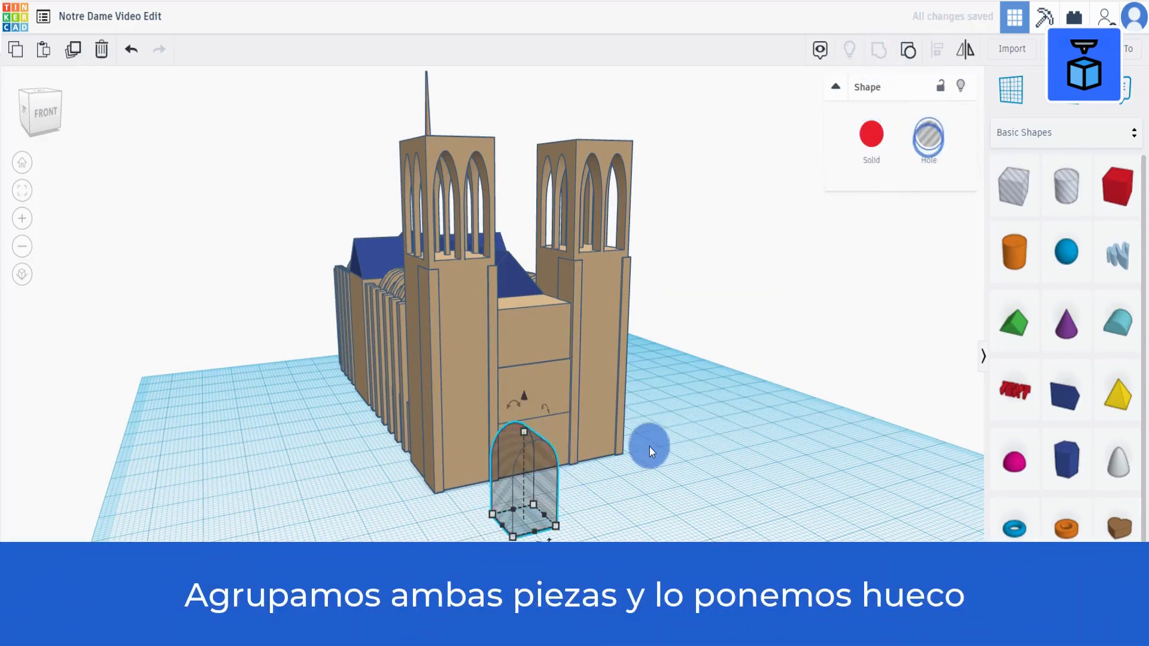
Step: Move the arched hole into the base of the left tower's front to form a doorway
right_drag(649, 446, 592, 448)
drag(509, 469, 472, 442)
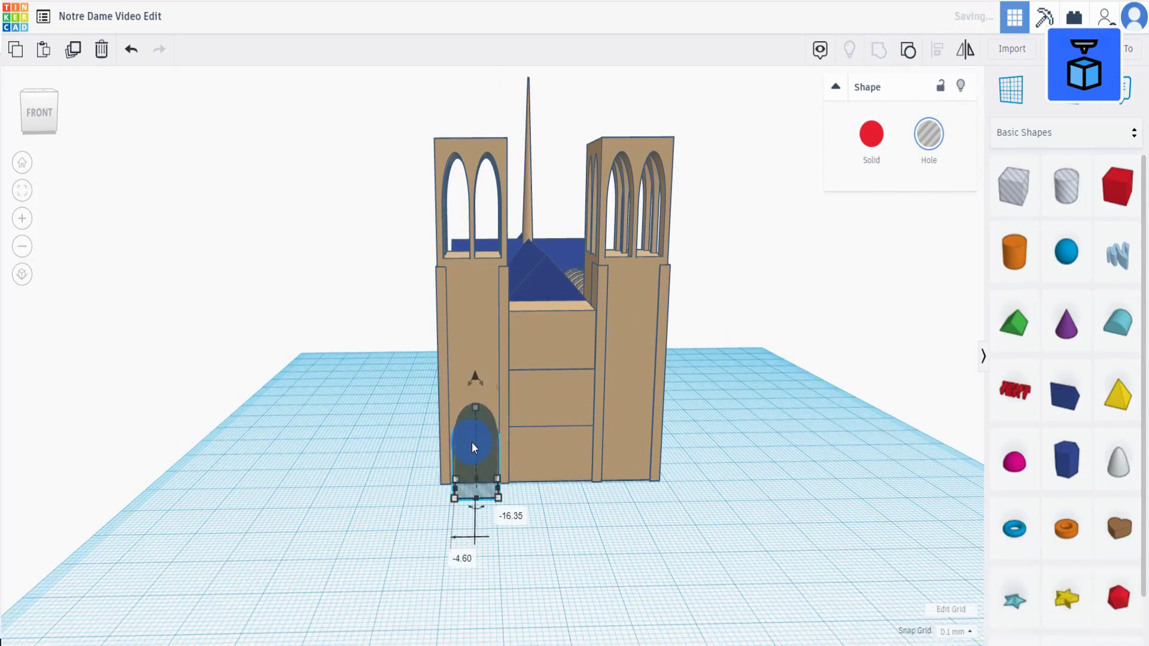
scroll(472, 443, up, 2)
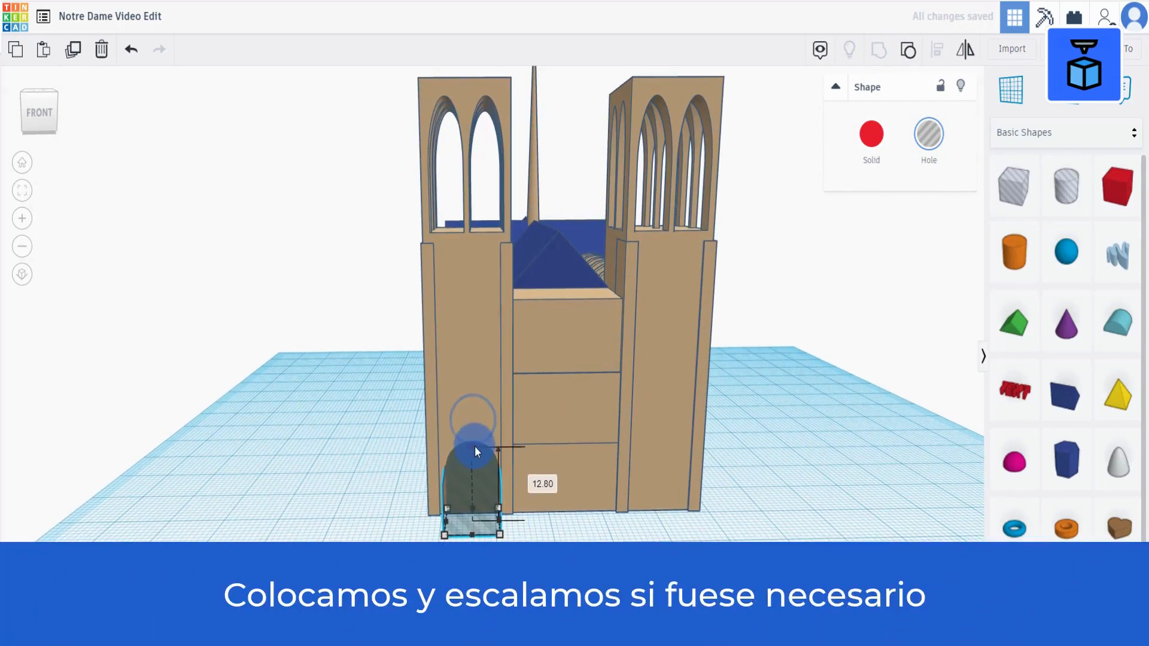
right_drag(475, 446, 631, 512)
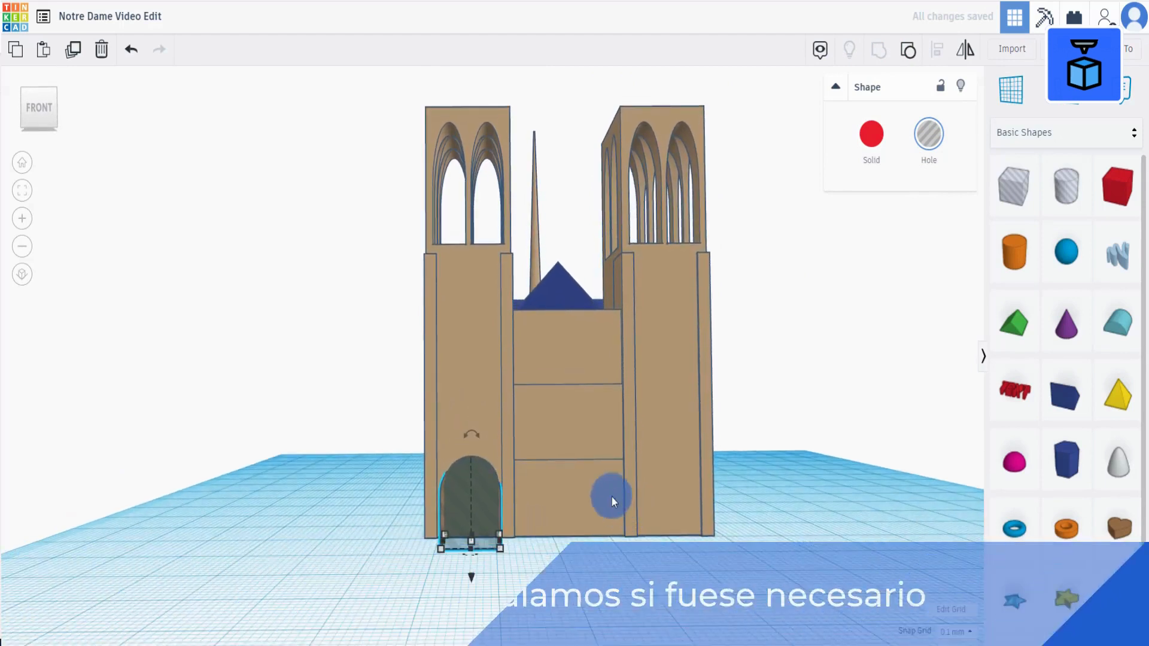
Step: Duplicate the left doorway hole and shift the copy sideways to the central section of the facade
click(73, 51)
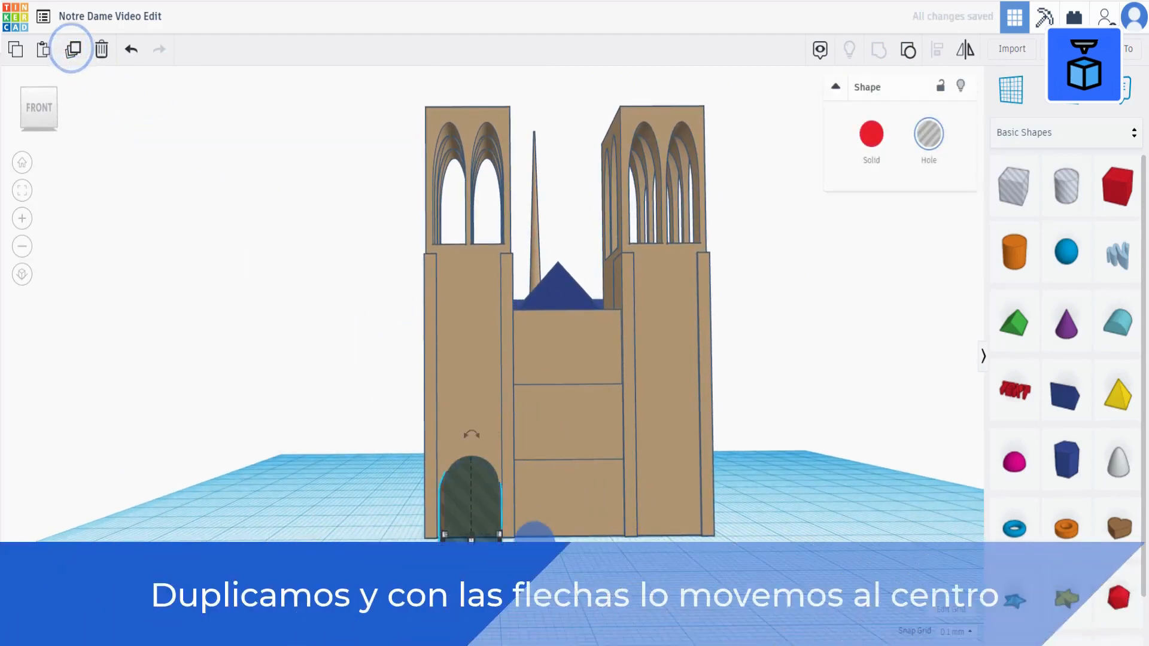
key(shift+Right)
key(shift+Right)
key(shift+Right)
key(shift+Right)
key(shift+Right)
key(shift+Right)
key(shift+Right)
key(shift+Right)
key(shift+Right)
key(shift+Right)
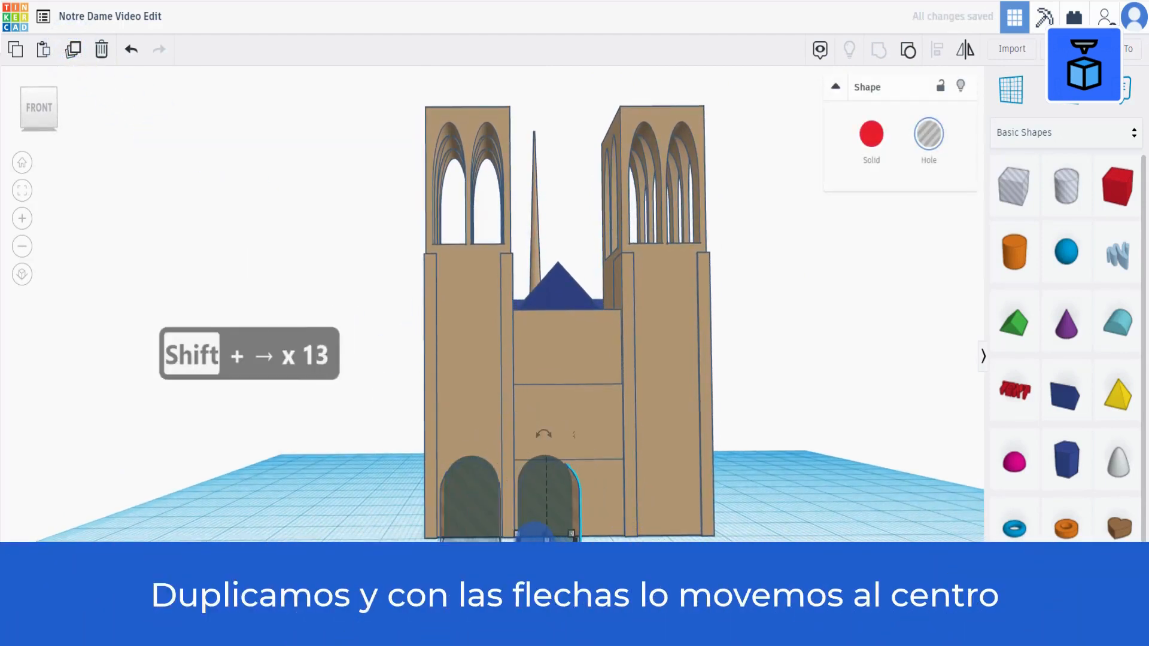
key(shift+Right)
Step: Enlarge the central doorway hole so it spans the facade between the towers and stands slightly taller
right_drag(594, 602, 579, 555)
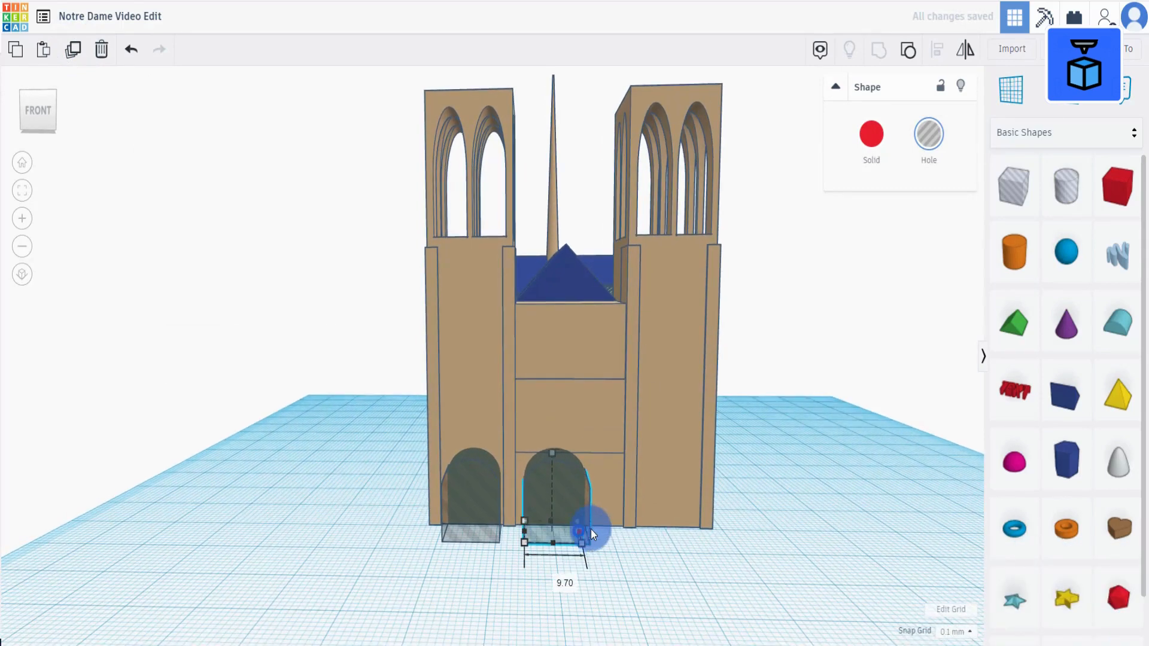
drag(591, 529, 616, 527)
drag(574, 453, 572, 441)
Step: Duplicate the left tower's doorway hole and shift the copy across to the base of the right tower
click(474, 504)
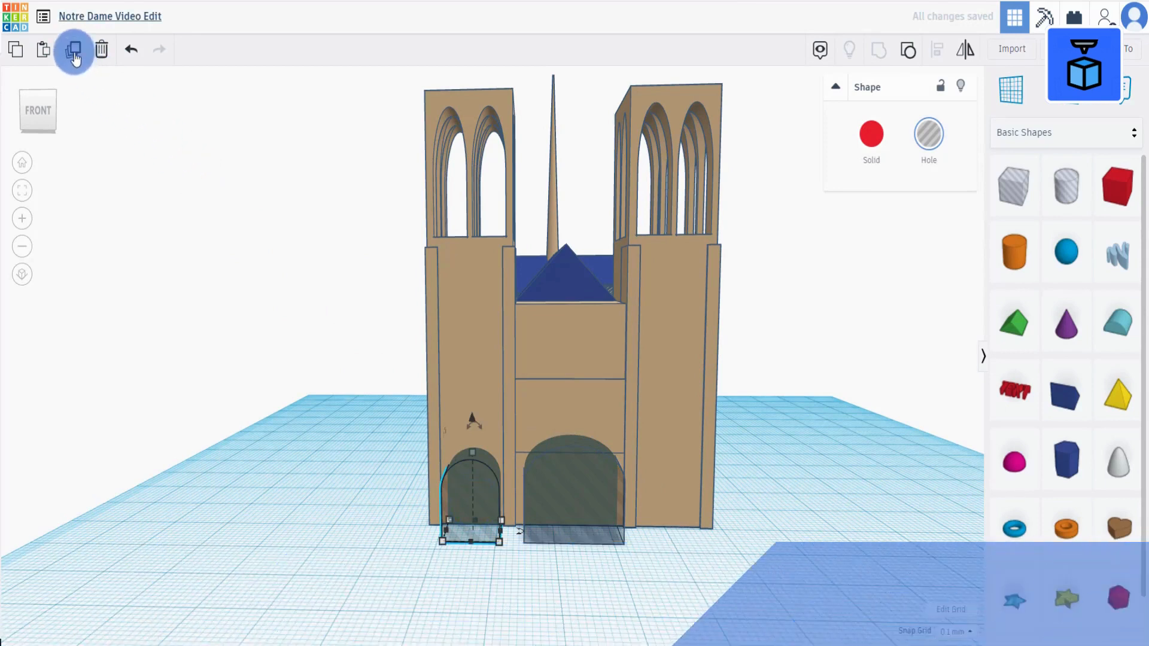
click(74, 54)
key(shift+Right)
key(shift+Right)
key(shift+Right)
key(shift+Right)
key(shift+Right)
key(shift+Right)
key(shift+Right)
key(shift+Right)
key(shift+Right)
key(shift+Right)
key(shift+Right)
key(shift+Right)
key(shift+Right)
key(shift+Right)
key(shift+Right)
key(shift+Right)
key(shift+Right)
key(shift+Right)
key(shift+Right)
key(shift+Right)
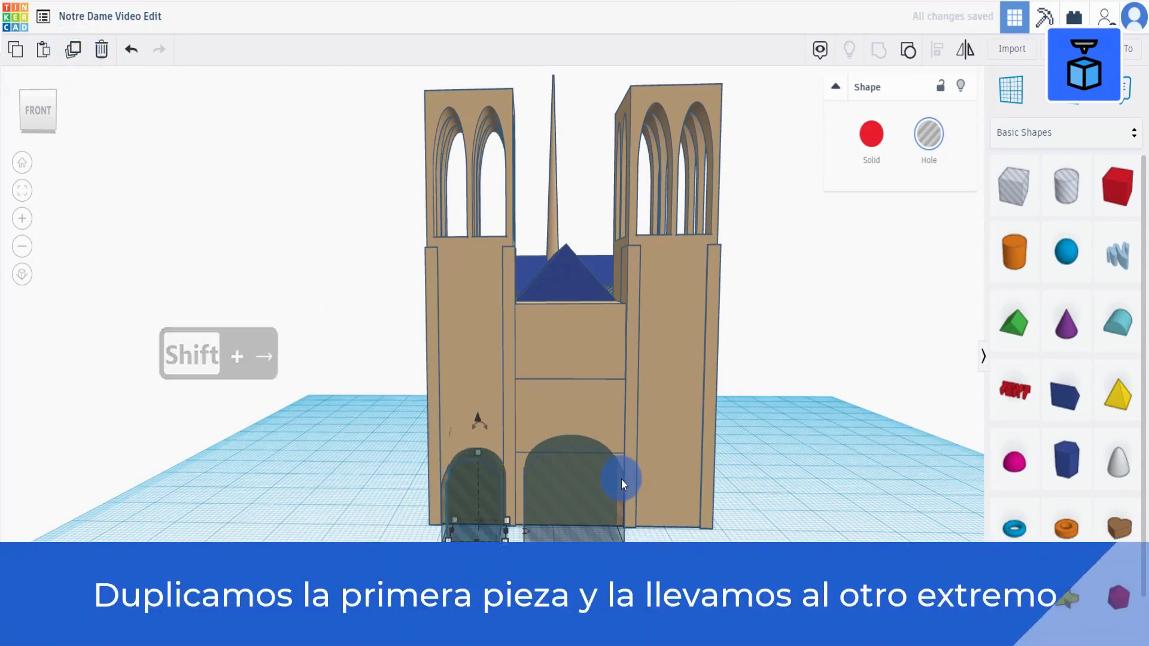
key(shift+Right)
key(shift+Right)
key(shift+Right)
key(shift+Right)
key(shift+Right)
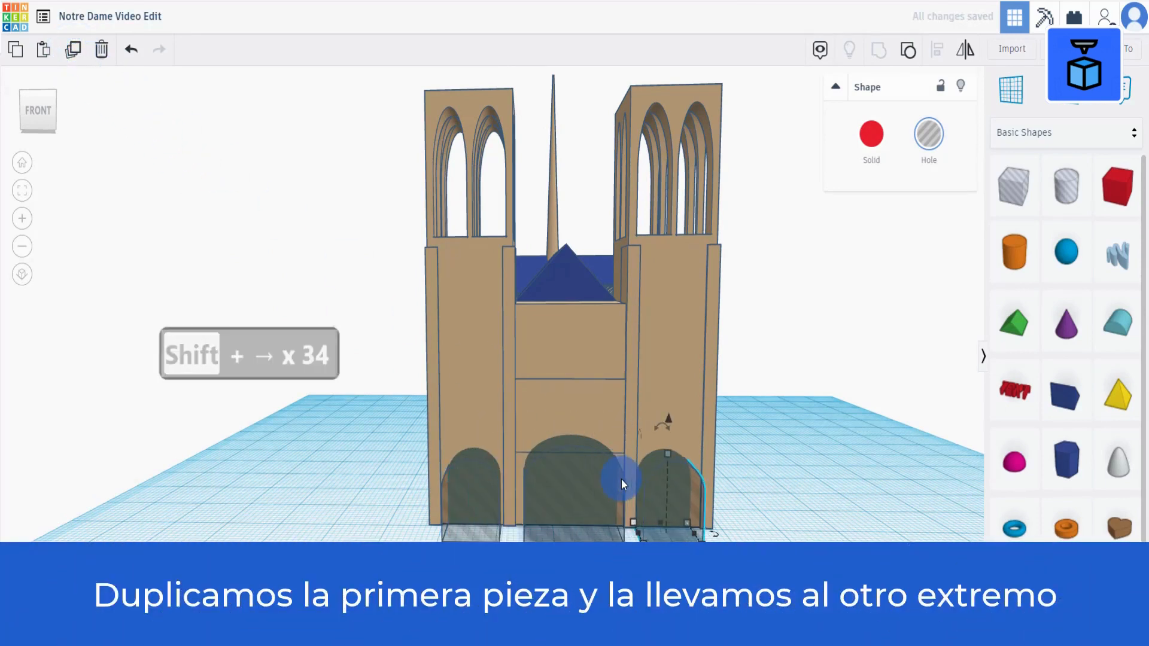
Step: Select the three doorway holes, duplicate them and raise the copies to the facade's upper level
right_drag(668, 575, 698, 578)
click(698, 578)
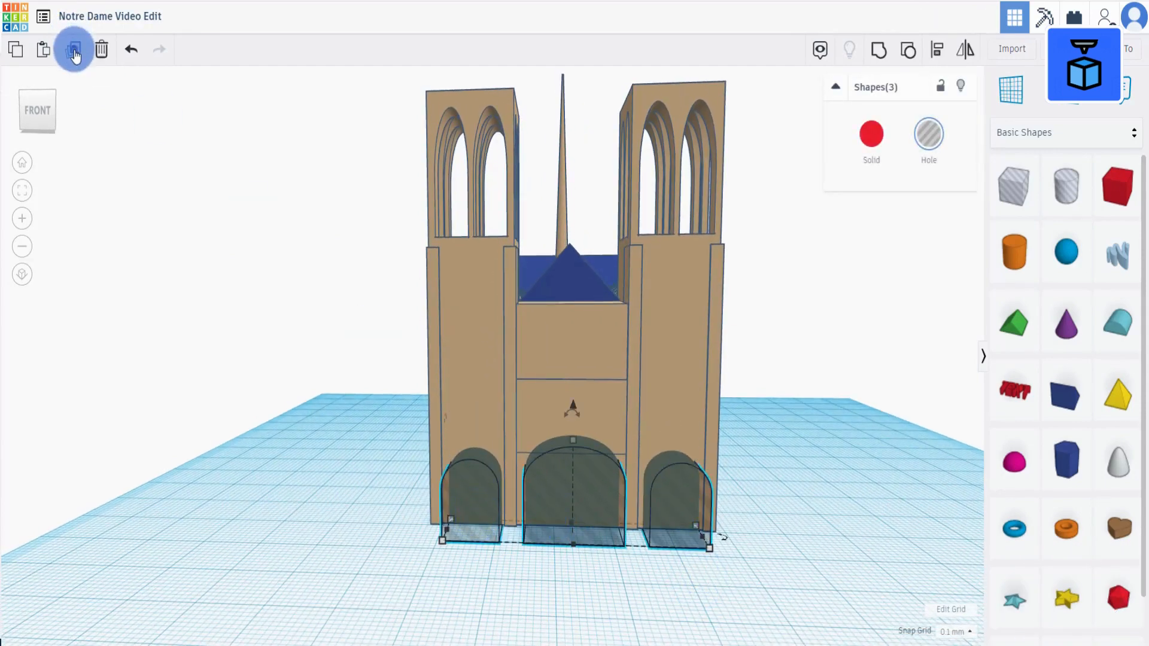
click(74, 51)
drag(569, 408, 554, 274)
Step: Add the three lower holes to the selection and nudge all six arched holes slightly against the facade
shift+click(472, 519)
shift+click(567, 522)
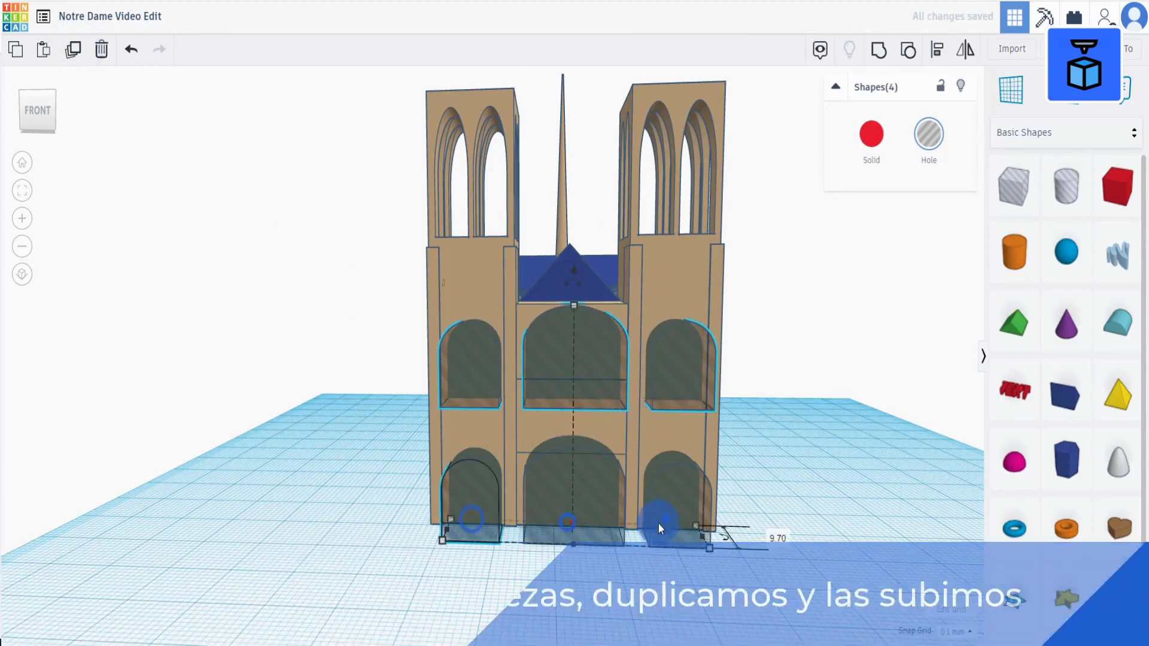
shift+click(664, 519)
right_drag(563, 565, 633, 599)
drag(530, 486, 533, 490)
Step: Duplicate the right tower's lower arched hole and move the copy beside the cathedral's long side
click(657, 562)
right_drag(656, 563, 628, 546)
click(687, 523)
scroll(657, 550, down, 2)
click(77, 49)
drag(574, 469, 649, 419)
right_drag(605, 476, 736, 472)
click(719, 436)
key(f)
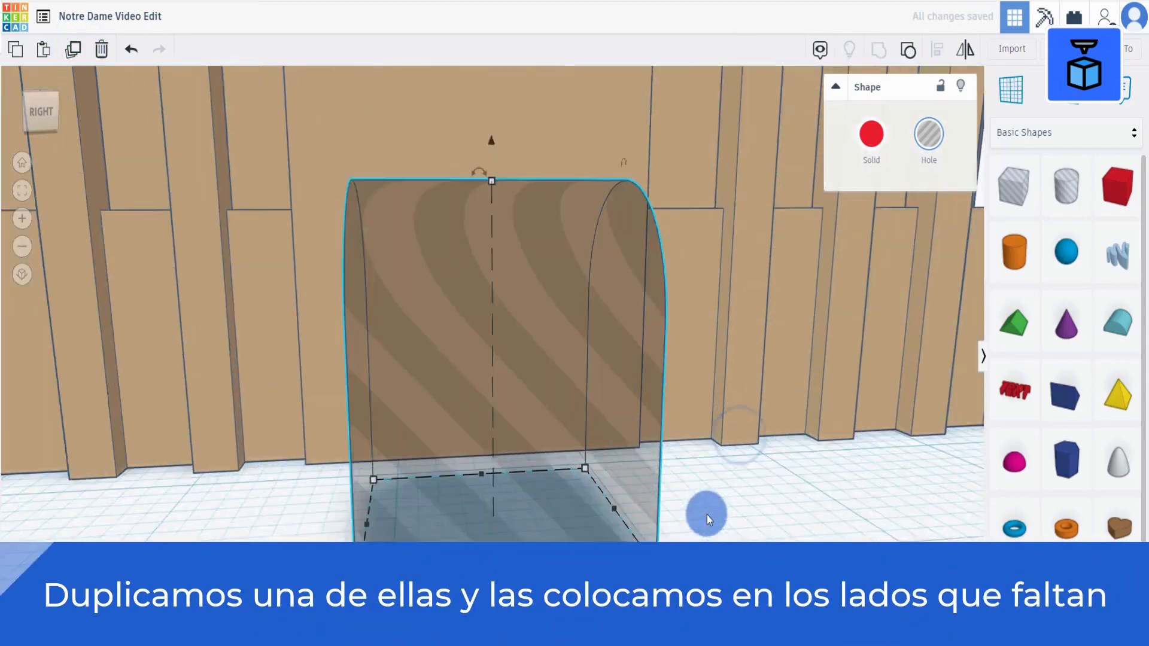
Step: Rotate the copied arch to face the transept and position it at the centre of the transept's base
scroll(706, 515, down, 5)
right_drag(706, 516, 603, 610)
drag(582, 420, 509, 508)
right_drag(520, 517, 575, 465)
scroll(557, 437, down, 5)
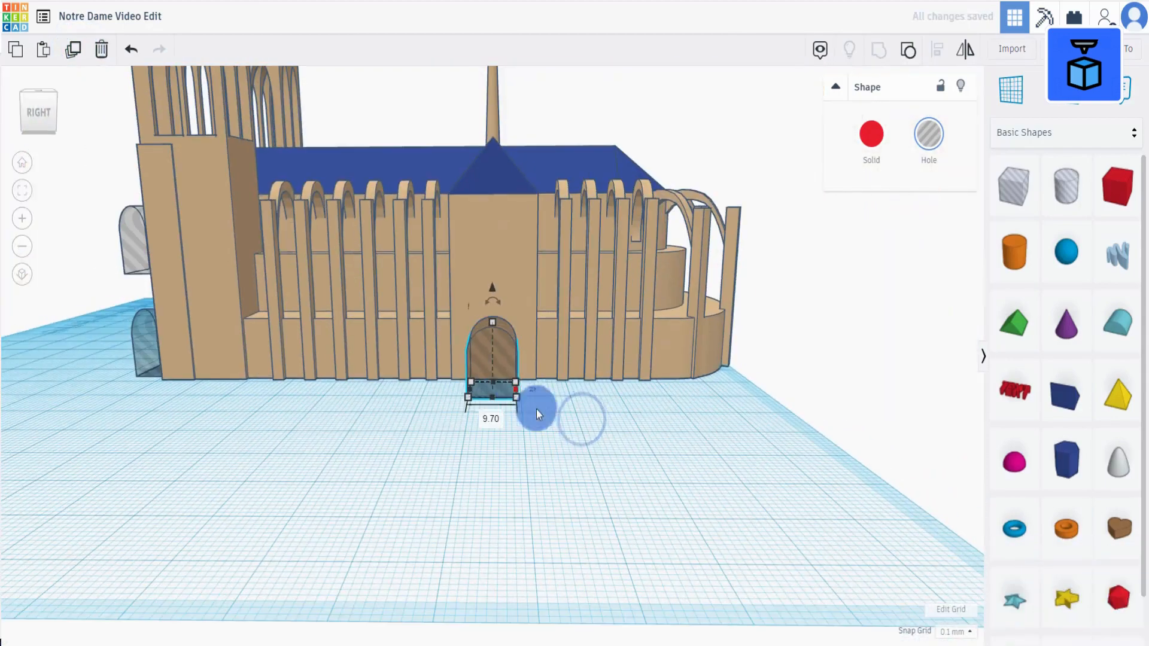
drag(496, 358, 494, 355)
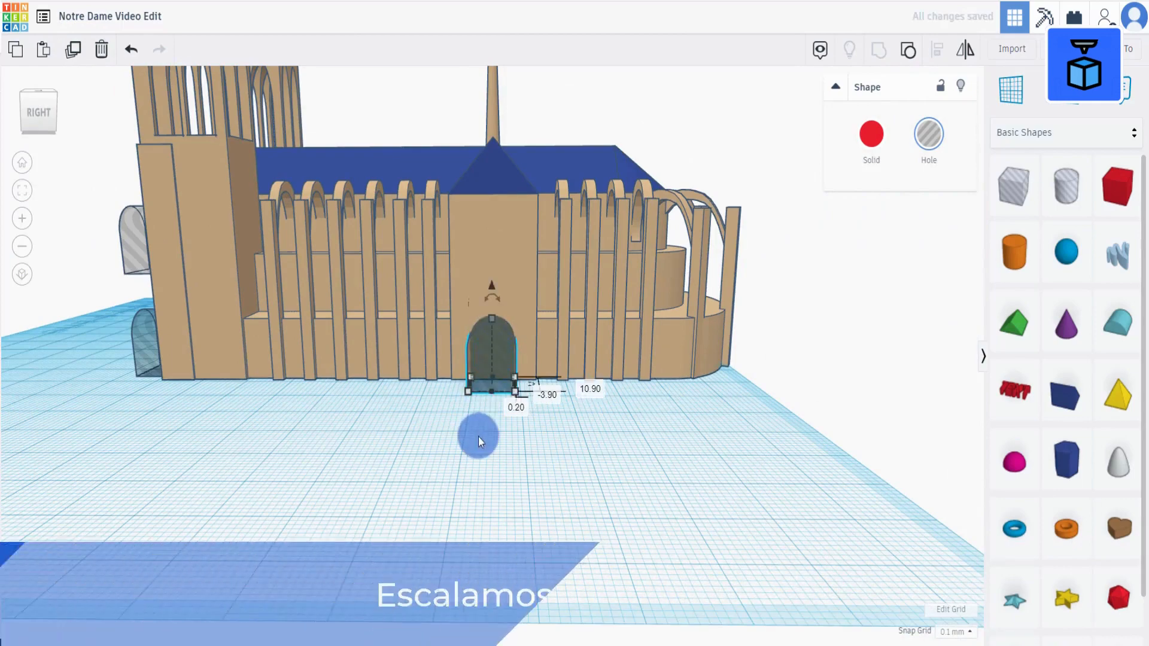
Step: Widen the transept's arched hole to 12.8 mm and make it slightly taller
right_drag(479, 436, 475, 466)
drag(470, 376, 523, 375)
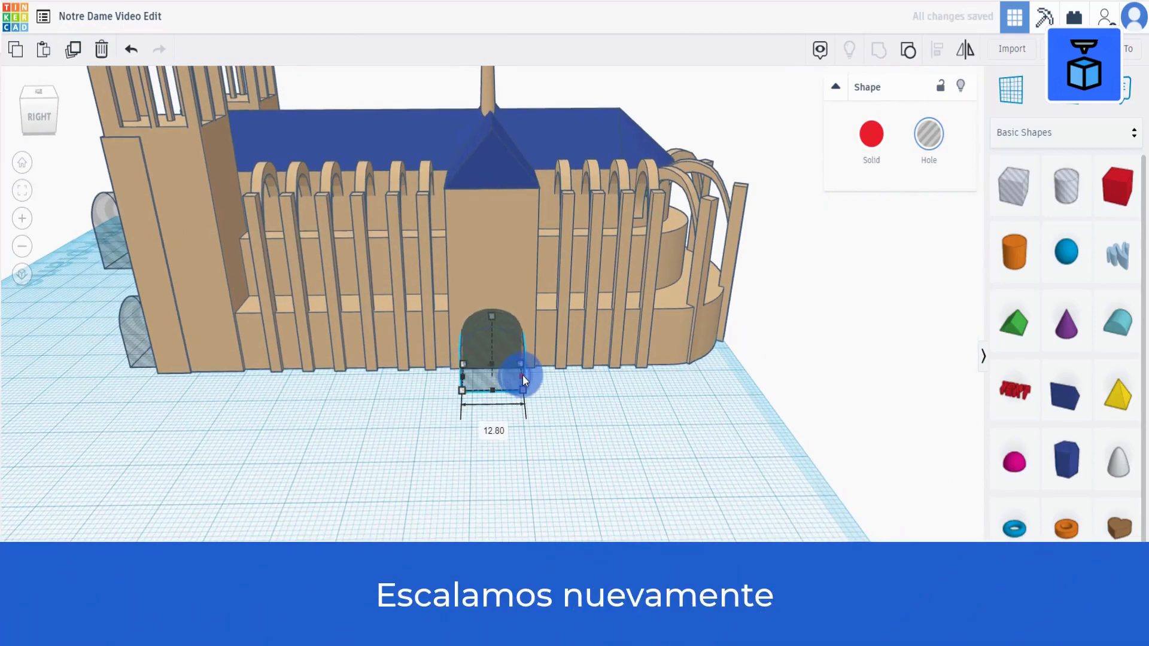
drag(494, 316, 494, 307)
right_drag(570, 443, 463, 447)
click(80, 52)
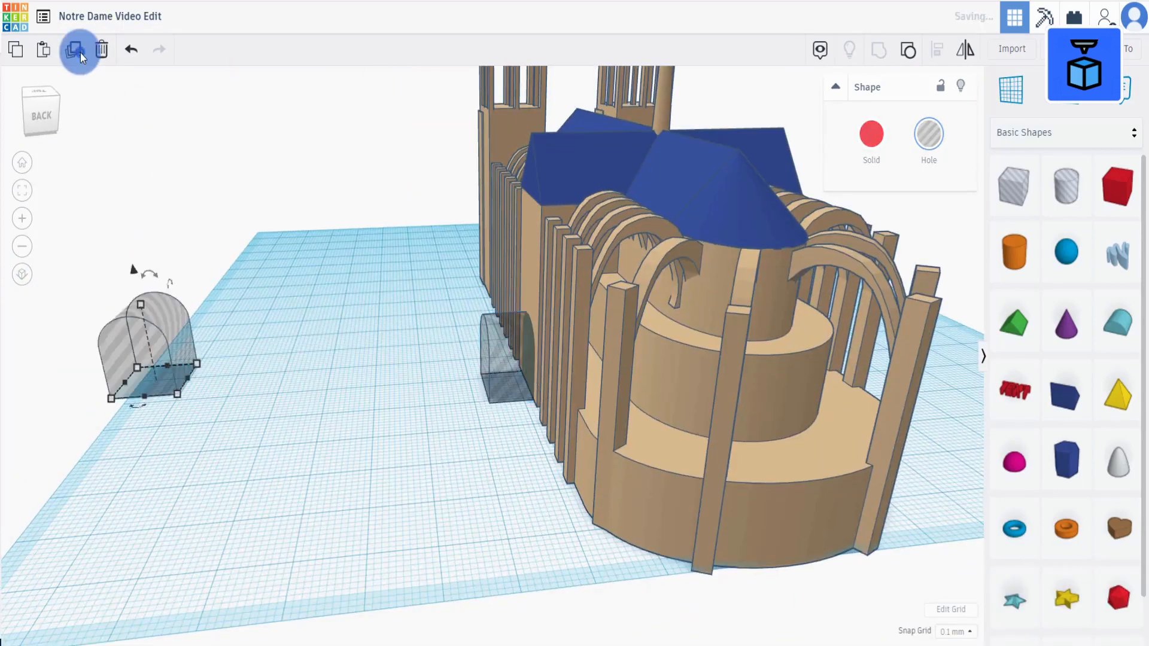
key(BackSpace)
Step: Duplicate the transept's arched hole and shift the copy straight across to the opposite transept wall
scroll(415, 300, down, 3)
click(76, 55)
right_drag(311, 421, 262, 435)
key(shift+Right)
key(shift+Right)
key(shift+Right)
key(shift+Right)
key(shift+Right)
key(shift+Right)
key(shift+Right)
key(shift+Right)
key(shift+Right)
key(shift+Right)
key(shift+Right)
key(shift+Right)
key(shift+Right)
key(shift+Right)
key(shift+Right)
key(shift+Right)
key(shift+Right)
key(shift+Right)
key(shift+Right)
key(shift+Right)
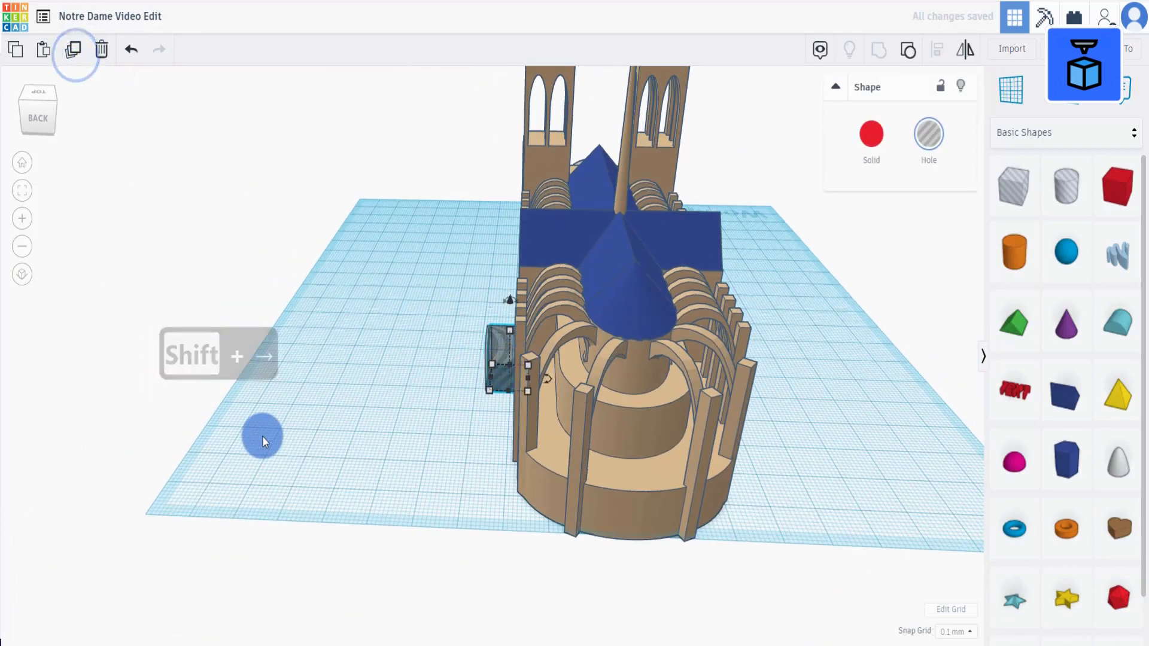
key(f)
scroll(626, 494, down, 3)
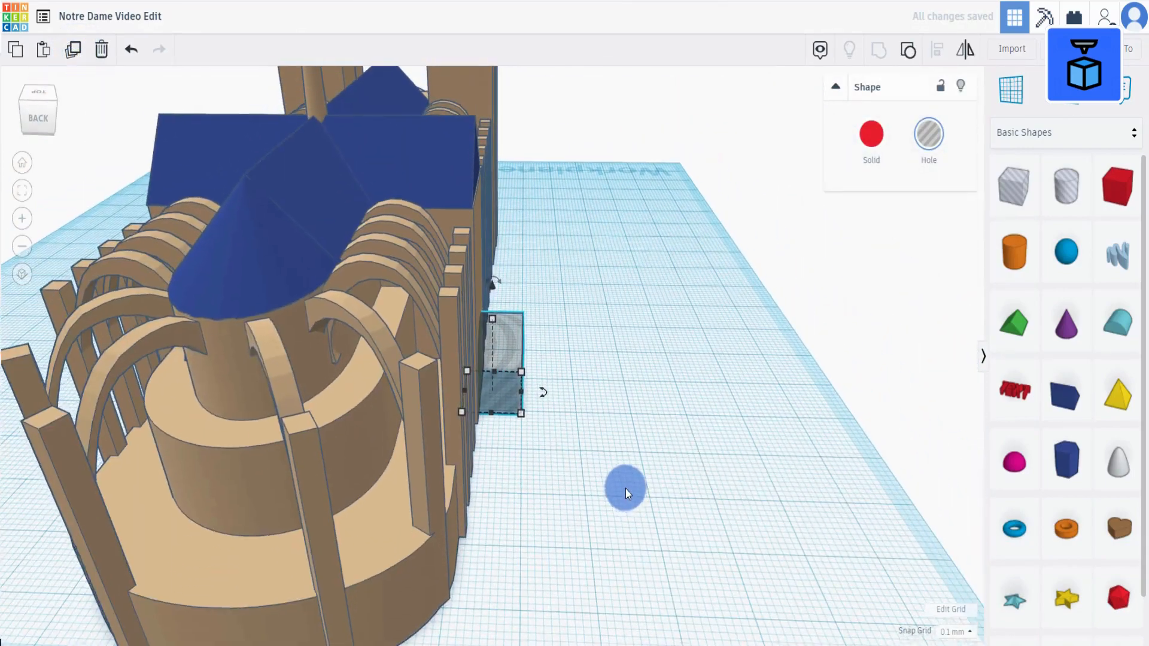
key(shift+Right)
key(shift+Right)
key(shift+Right)
key(shift+Right)
key(shift+Right)
key(shift+Left)
key(shift+Left)
key(shift+Left)
Step: Select the cathedral with all its arched holes and group everything to cut the doorways and upper openings
scroll(492, 465, down, 5)
right_drag(492, 465, 470, 444)
drag(655, 210, 666, 195)
right_drag(704, 466, 582, 479)
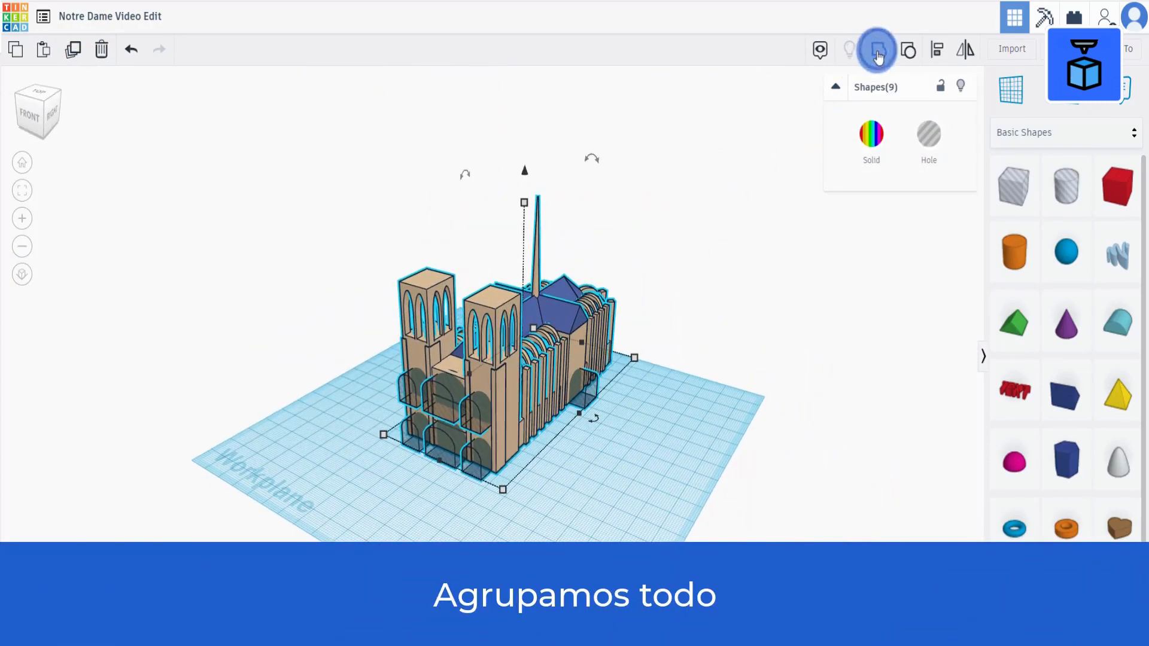
click(878, 53)
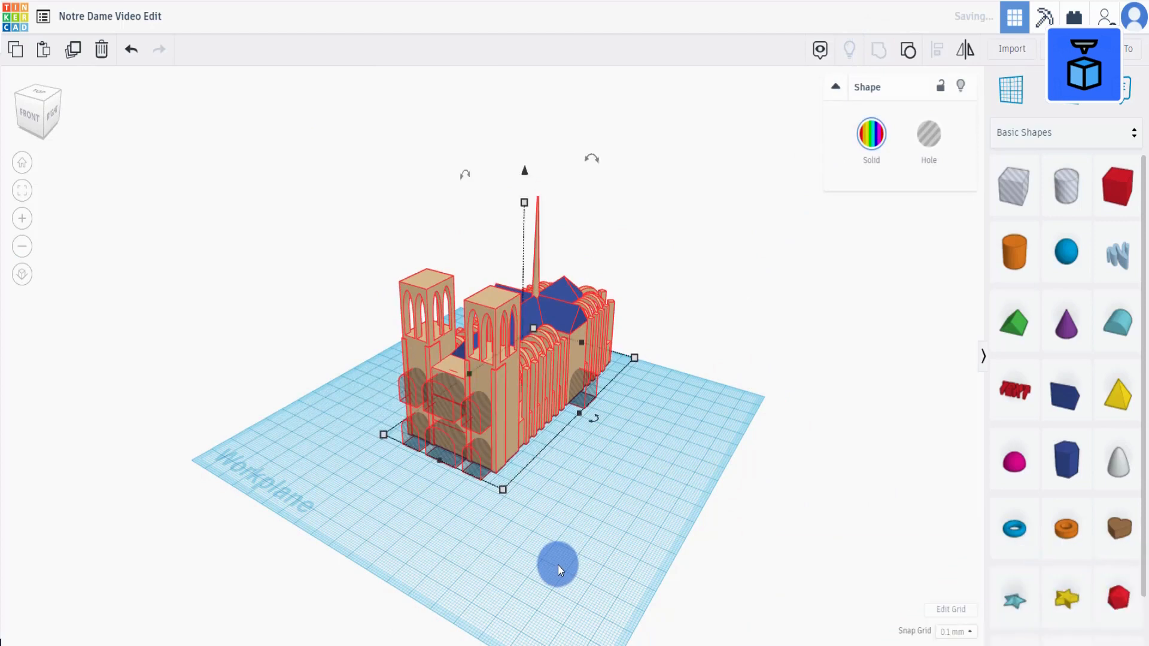
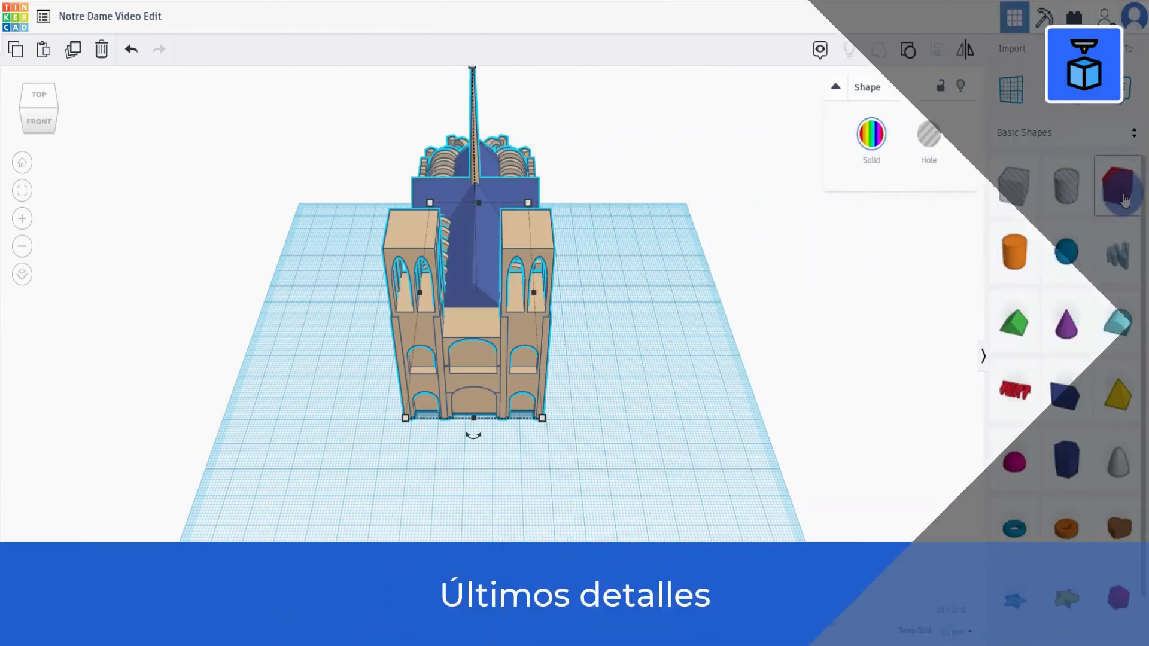
Step: Place a box beside the cathedral and resize it to 4 mm wide and 33 mm long
drag(1125, 200, 685, 513)
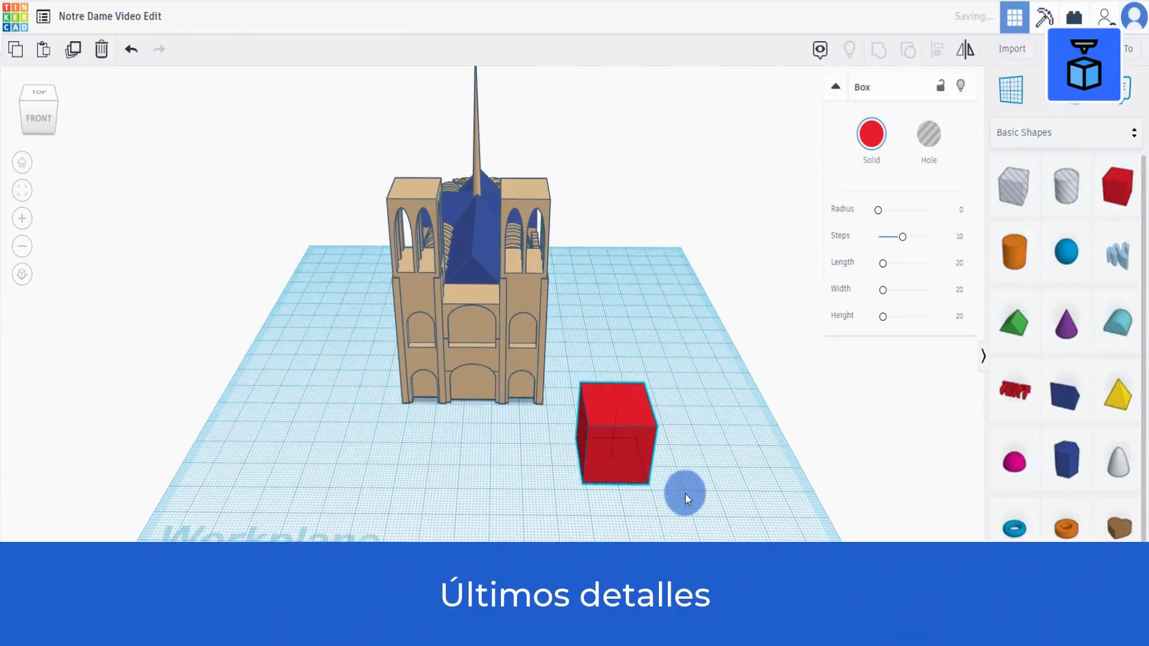
click(654, 478)
click(645, 461)
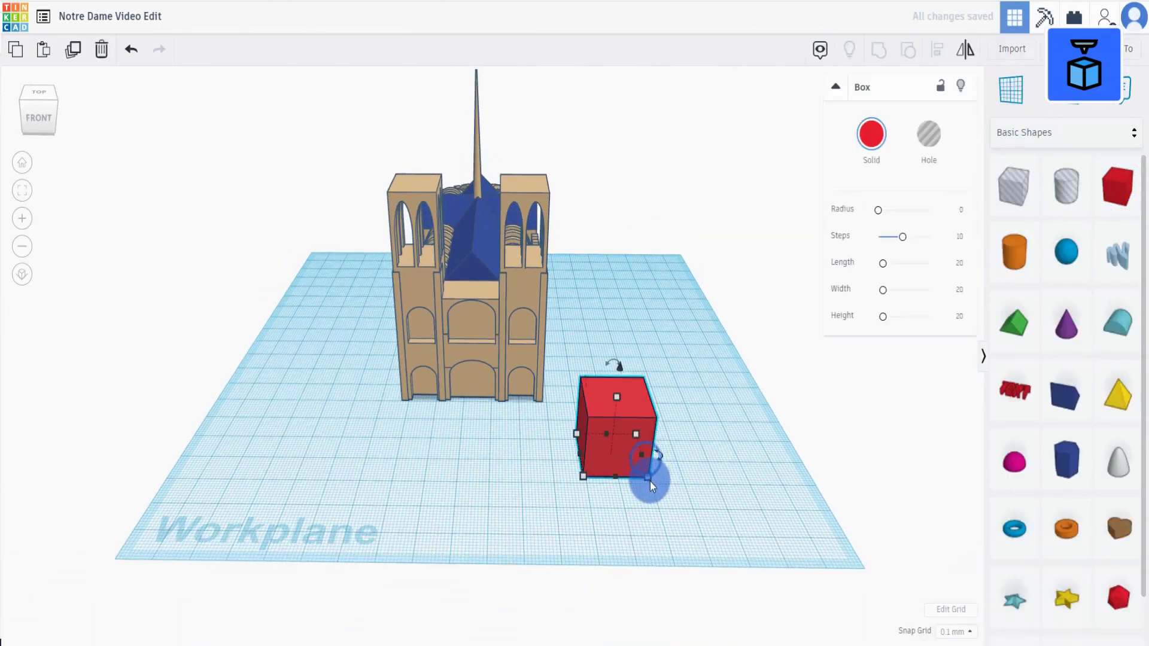
click(649, 480)
click(631, 520)
text(4)
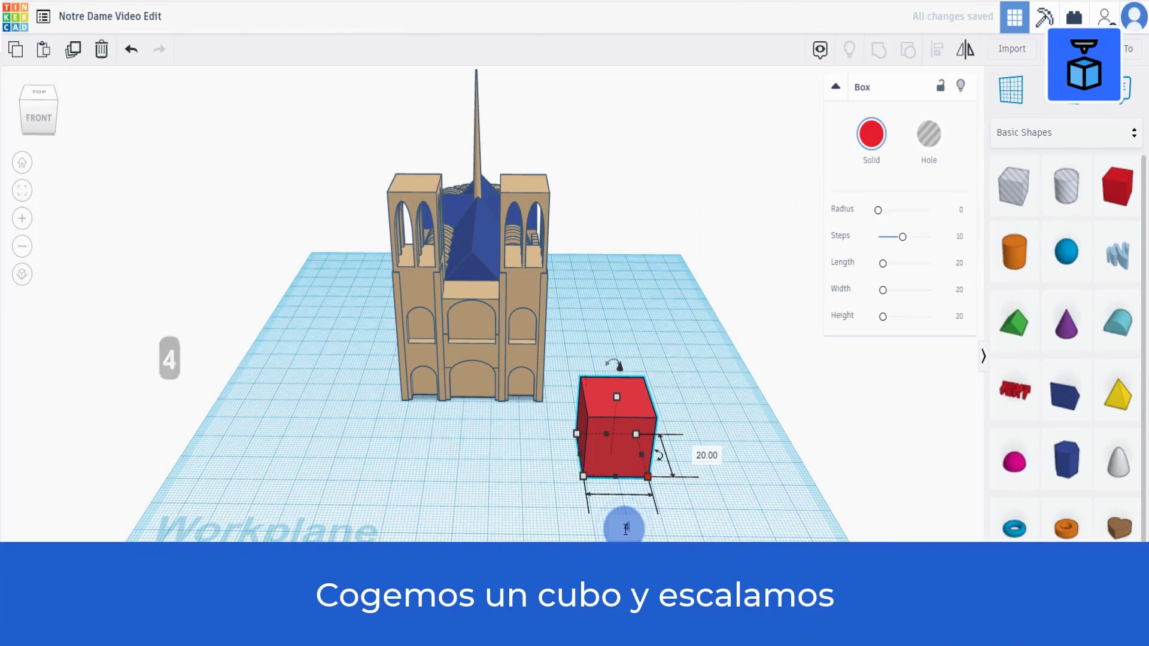
click(706, 457)
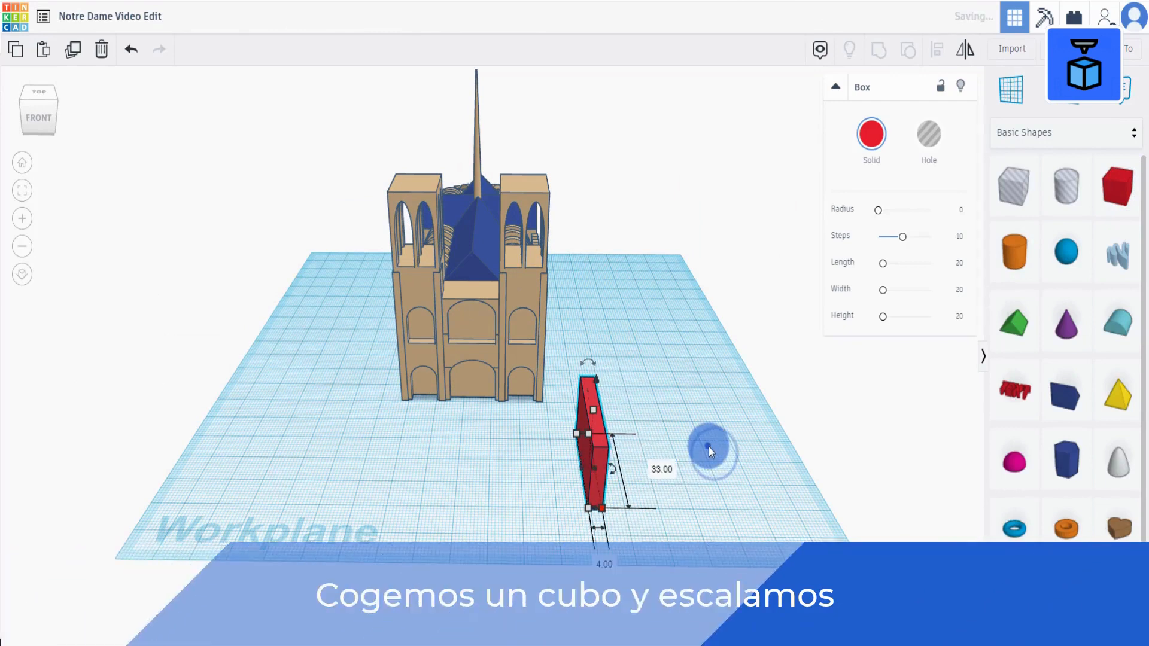
Step: Set the new box's height to 5 mm
click(593, 409)
click(658, 441)
click(659, 441)
text(5)
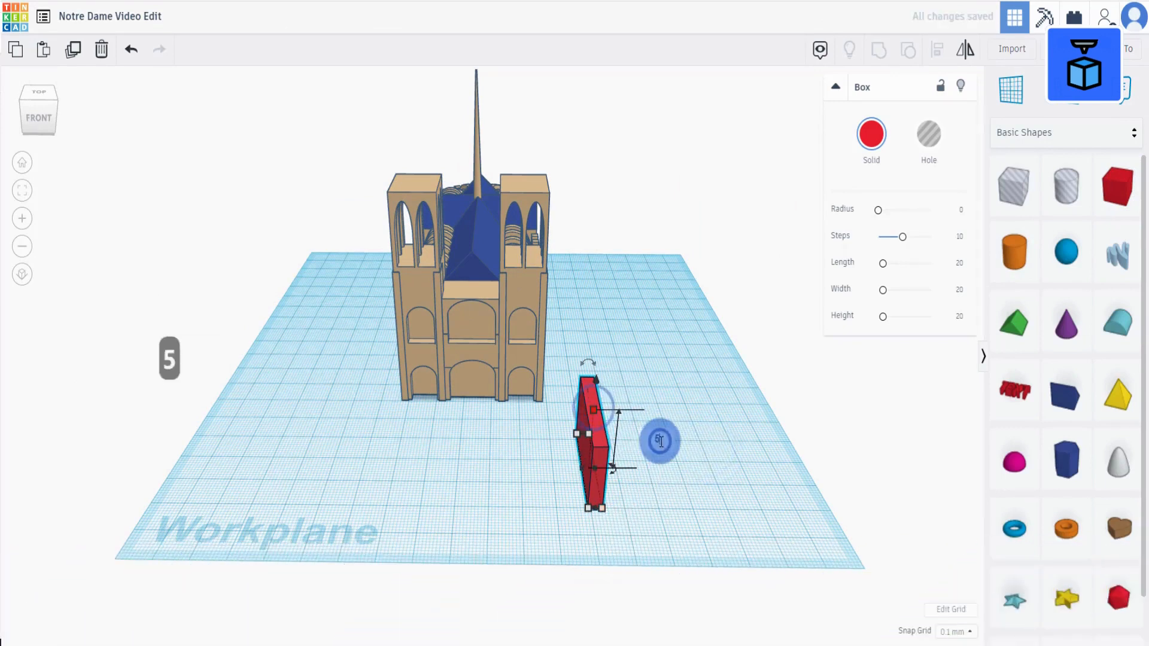
key(Return)
click(691, 422)
right_drag(691, 422, 684, 414)
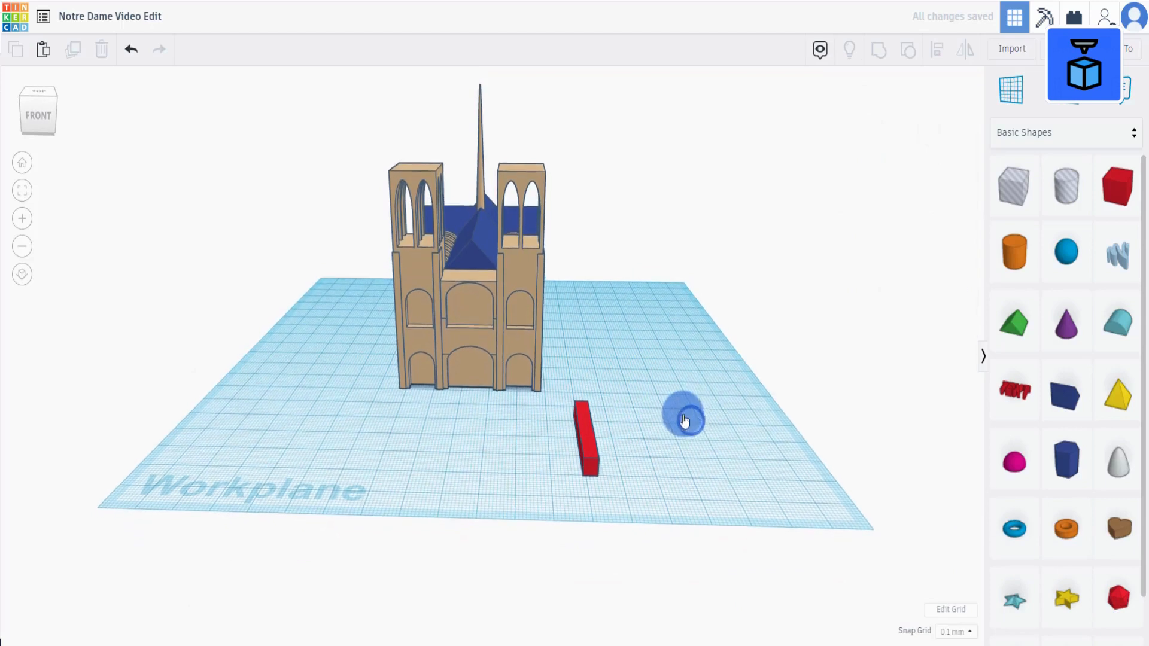
Step: Add a round roof using a workplane on the box's top, size it 4 by 33 mm, and reduce its height
click(591, 447)
drag(810, 440, 602, 442)
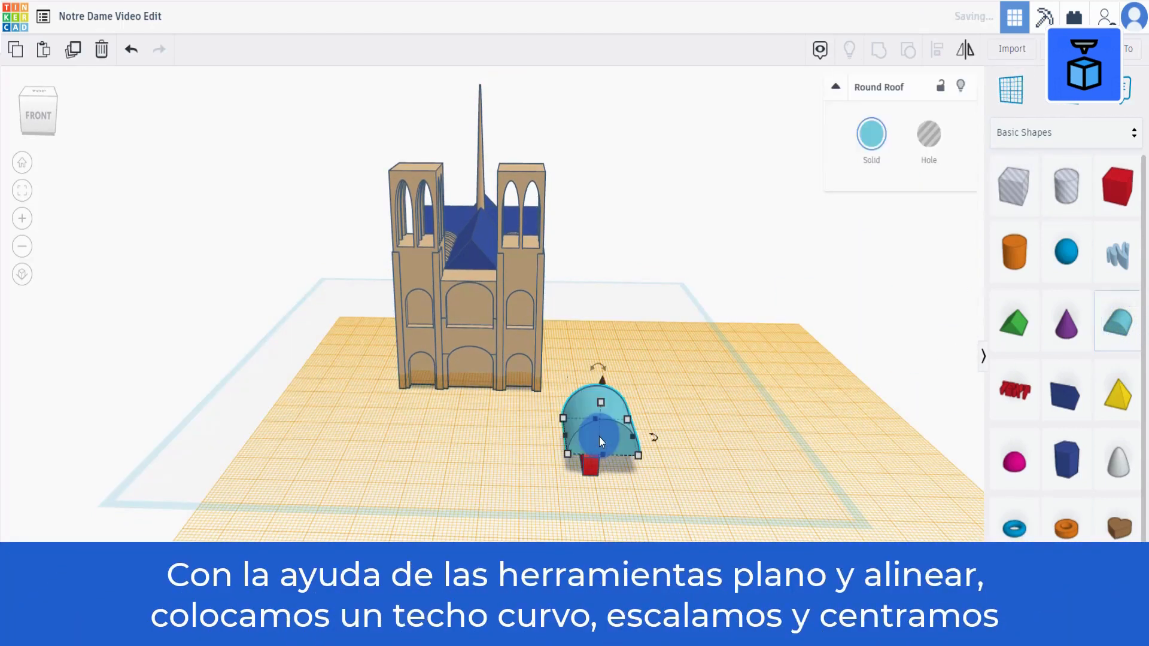
click(570, 452)
click(616, 513)
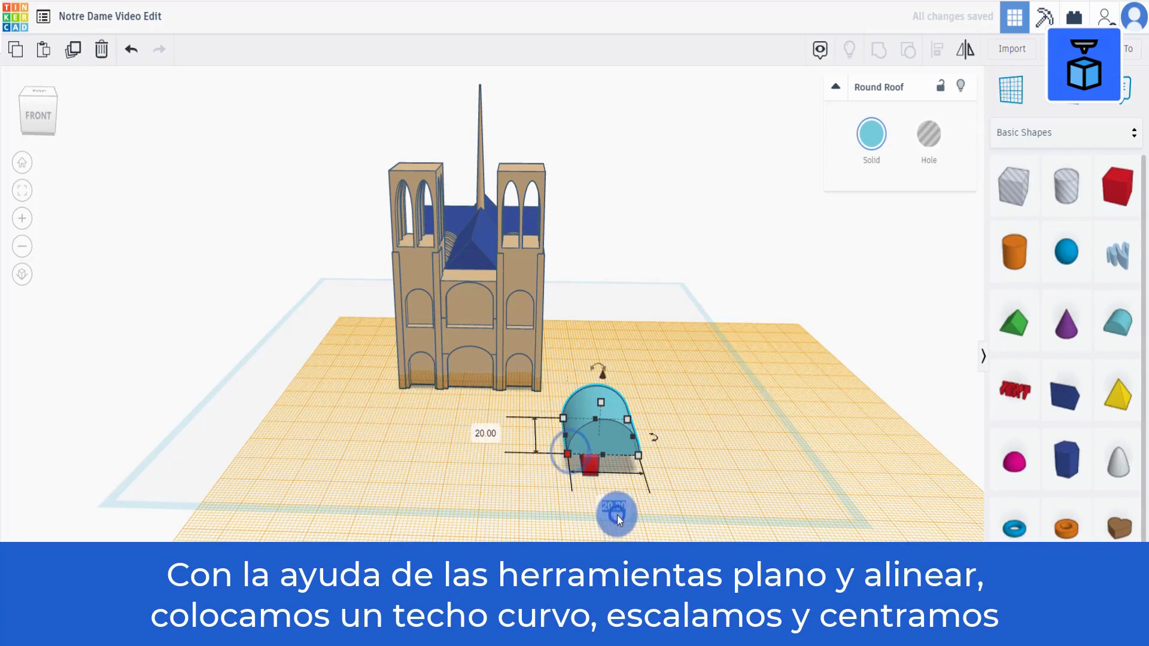
text(4)
key(Return)
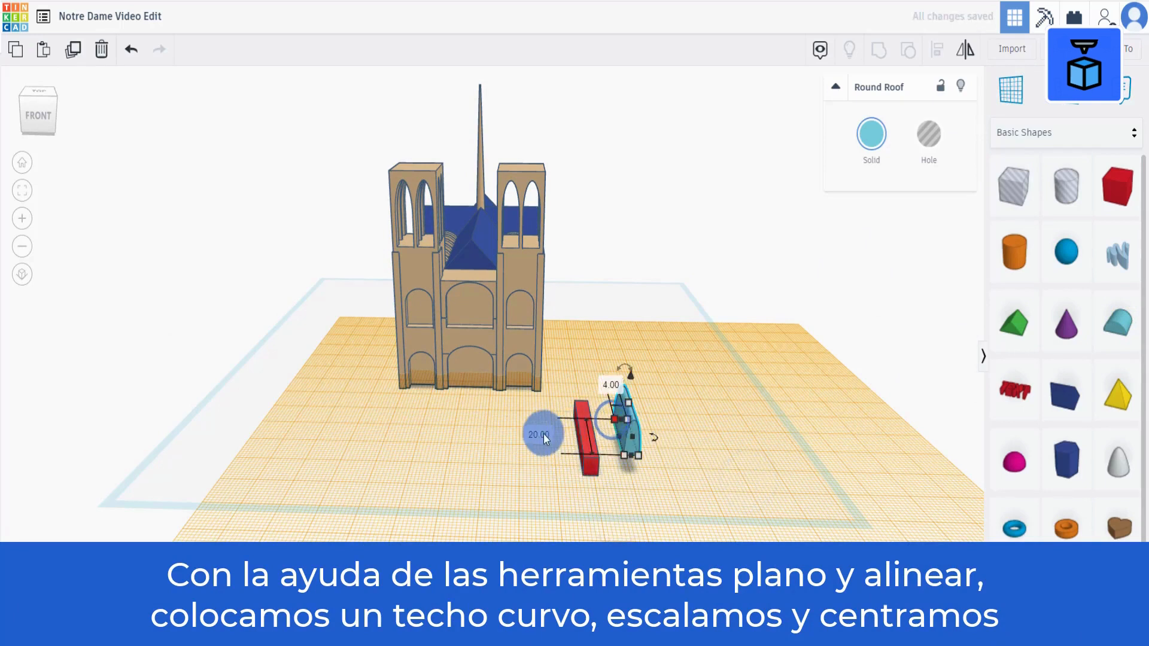
click(543, 433)
text(33)
click(659, 499)
click(626, 395)
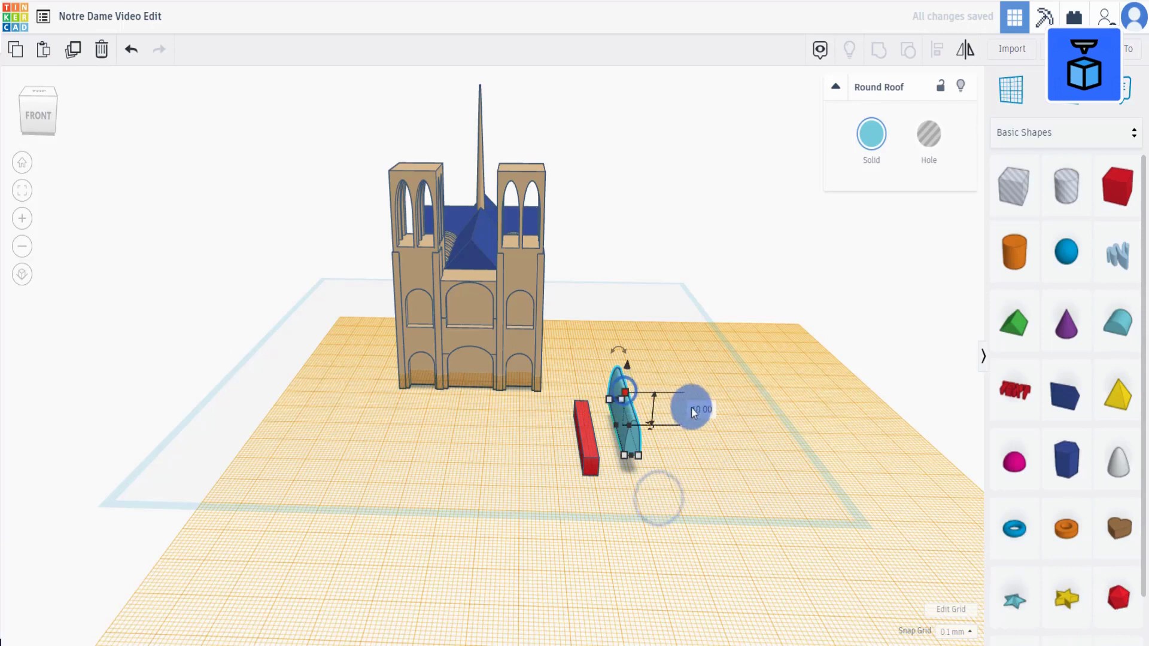
Step: Align the round roof with the box, group the two shapes, and turn the group into a hole
click(586, 457)
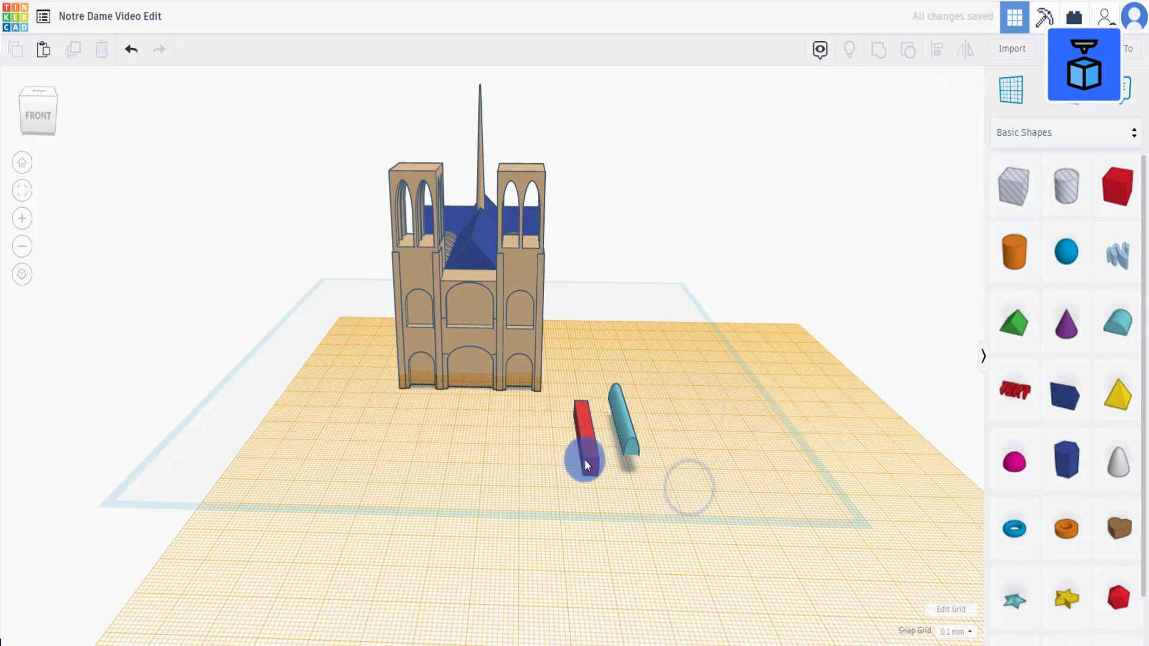
click(615, 475)
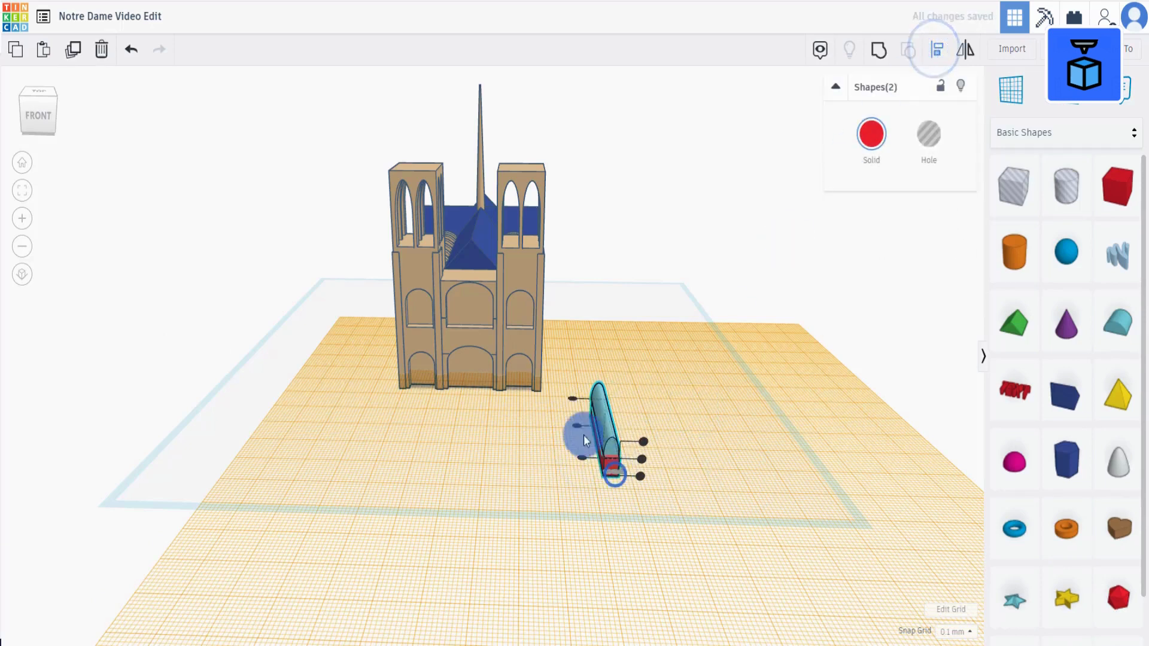
click(681, 432)
click(879, 50)
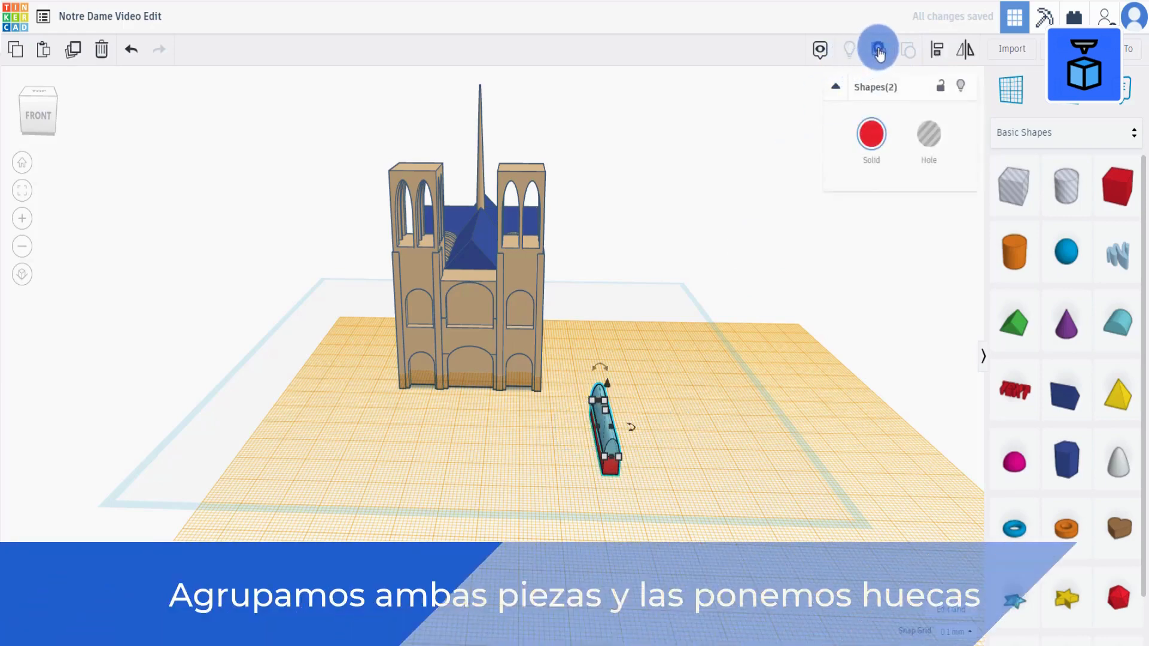
click(931, 137)
Step: Raise the arched hole and move it over to the right tower's mid-level arched recess
right_drag(694, 395, 689, 335)
scroll(695, 395, up, 3)
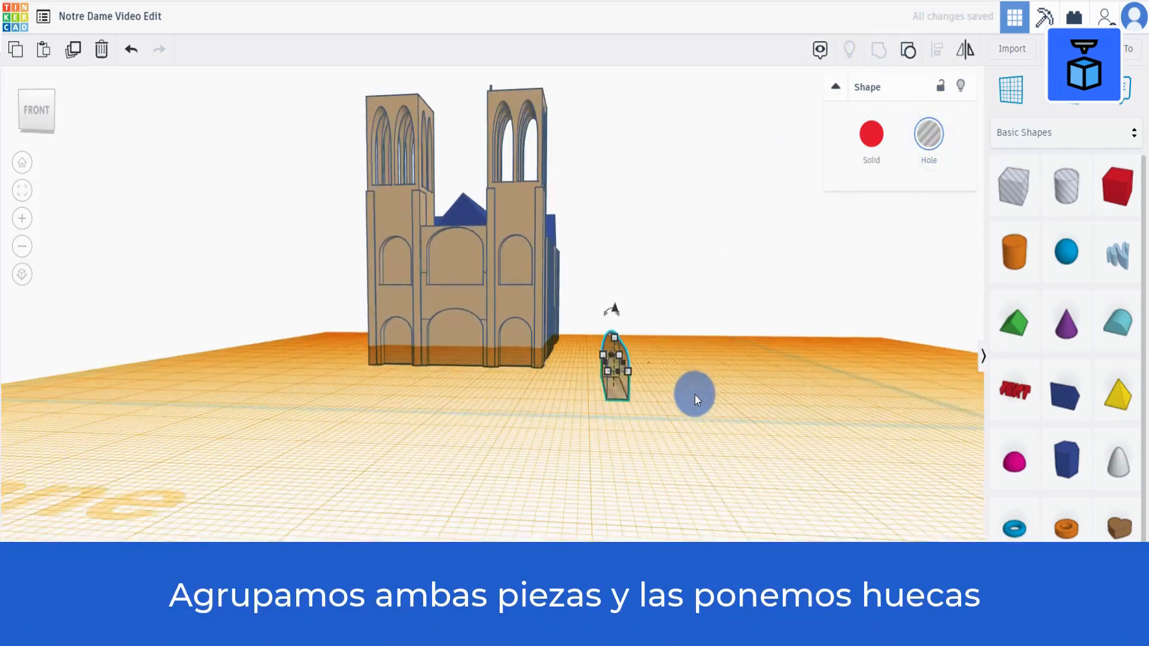
middle_drag(688, 335, 675, 394)
drag(633, 390, 632, 276)
drag(640, 325, 522, 326)
scroll(522, 327, up, 5)
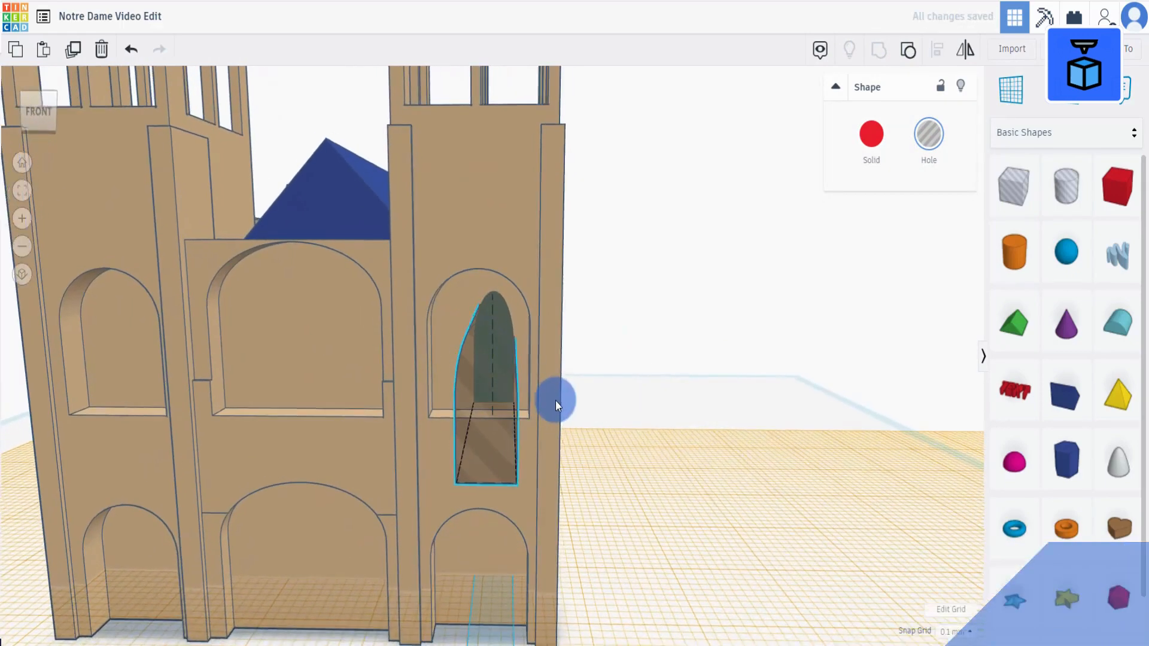
Step: Fine-tune the arched hole's position so it sits in the right half of the tower's recess
key(Right)
key(Right)
key(Right)
key(Right)
key(Right)
key(Right)
mouse_move(515, 379)
mouse_down()
mouse_move(495, 400)
mouse_move(505, 397)
mouse_up()
right_drag(506, 397, 590, 403)
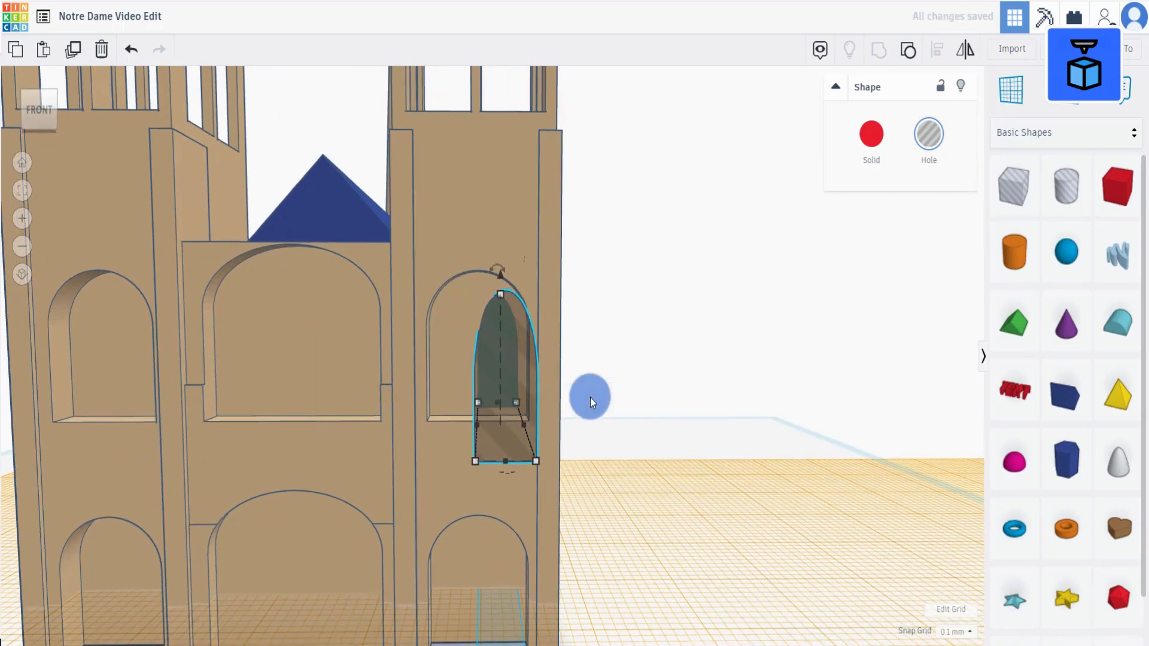
Step: Duplicate the arched hole and shift the copy into the left half of the same recess
click(80, 63)
key(Left)
key(Left)
key(Left)
key(Left)
key(Left)
key(Left)
key(Left)
key(Left)
key(Left)
key(Left)
key(Left)
key(Left)
key(Left)
key(Left)
key(Left)
key(Left)
key(Left)
key(Left)
key(Left)
key(Left)
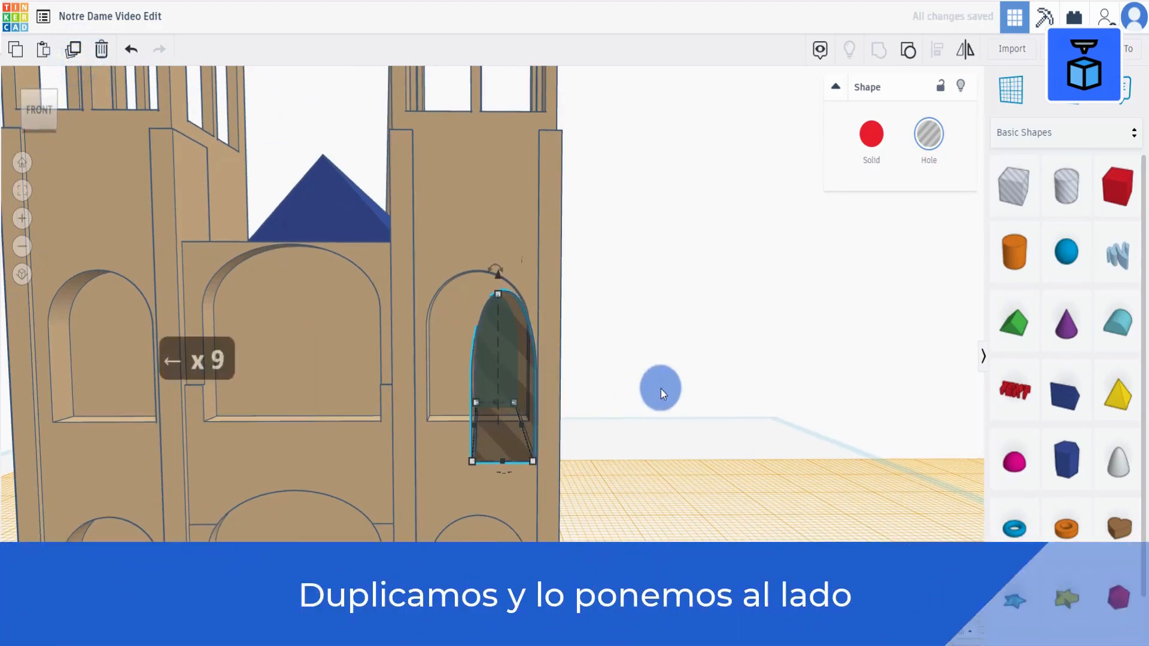
key(Left)
key(Left)
key(Left)
key(Left)
key(Left)
key(Left)
key(Left)
key(Left)
key(Left)
right_drag(661, 389, 658, 401)
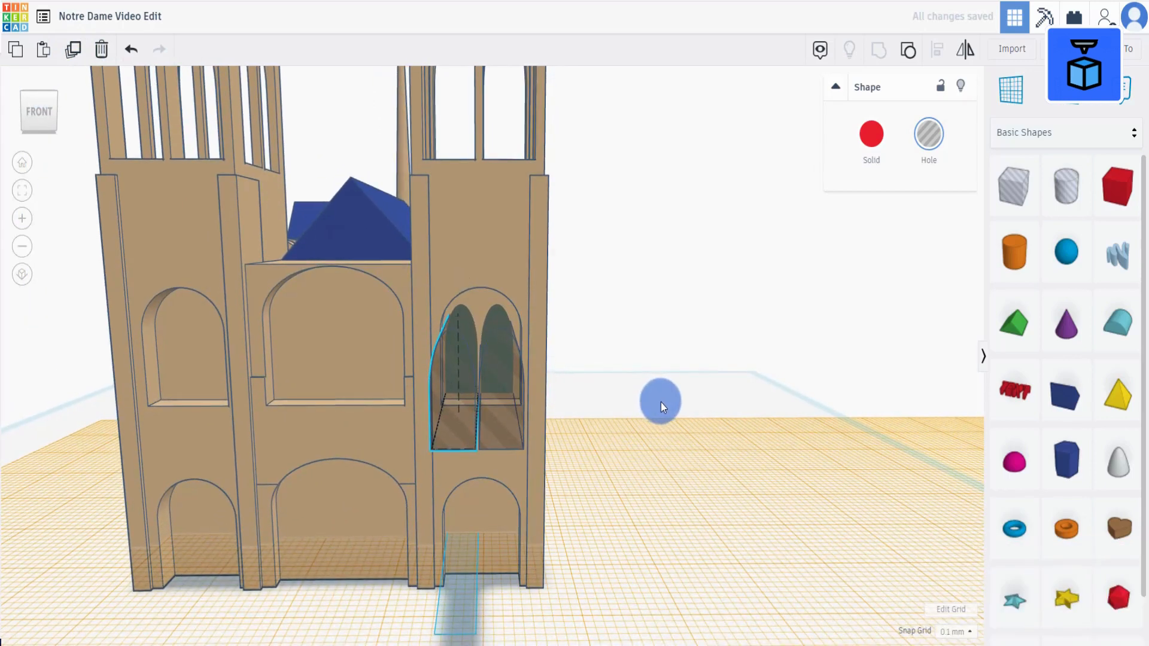
Step: Nudge the right-hand arched hole 0.4 mm outward to widen the gap between the pair
click(502, 392)
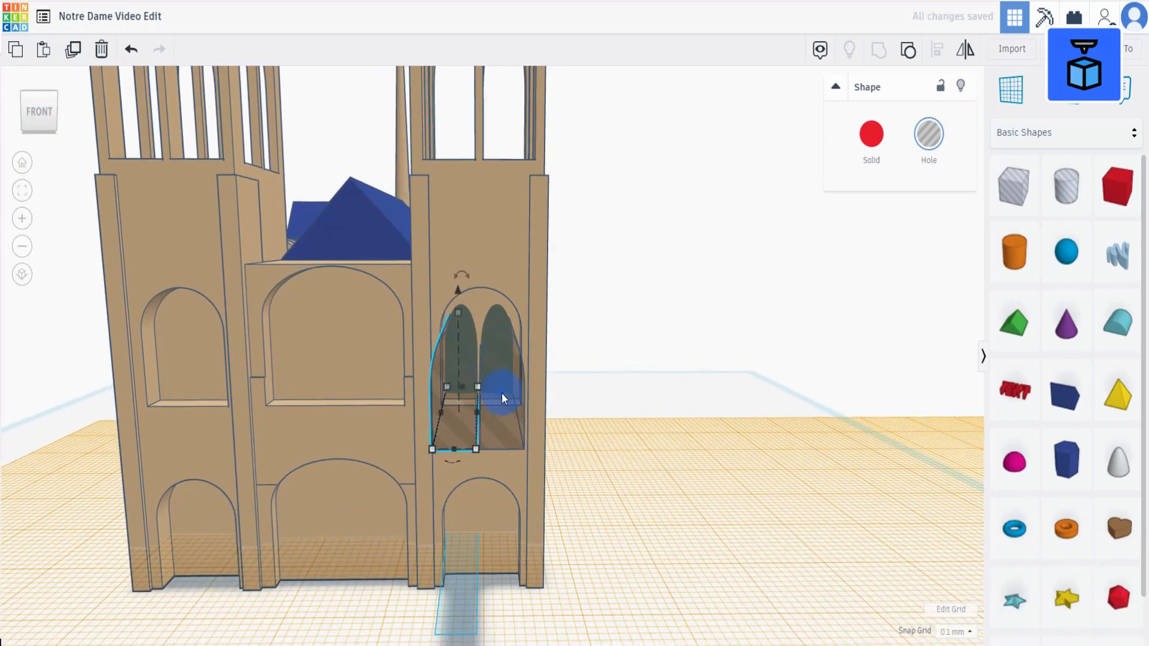
key(Right)
key(Right)
key(Right)
key(Right)
right_drag(573, 393, 577, 388)
Step: Select both arched holes, duplicate them, and move the copied pair across to the left tower's recess
click(469, 393)
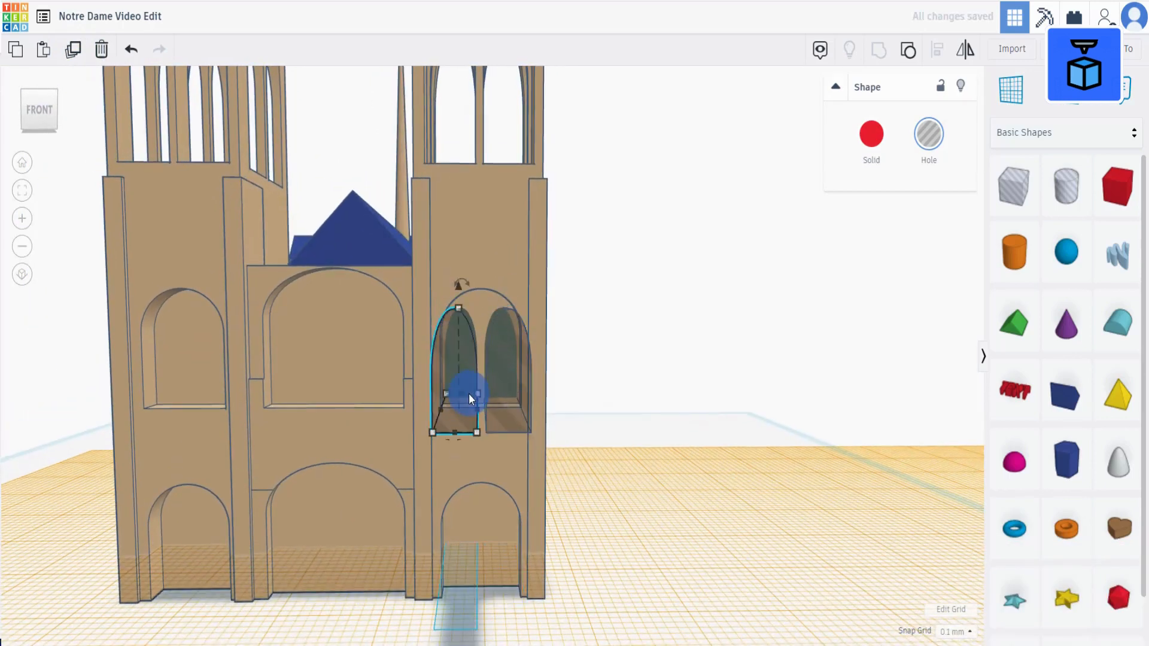
shift+click(504, 369)
click(74, 51)
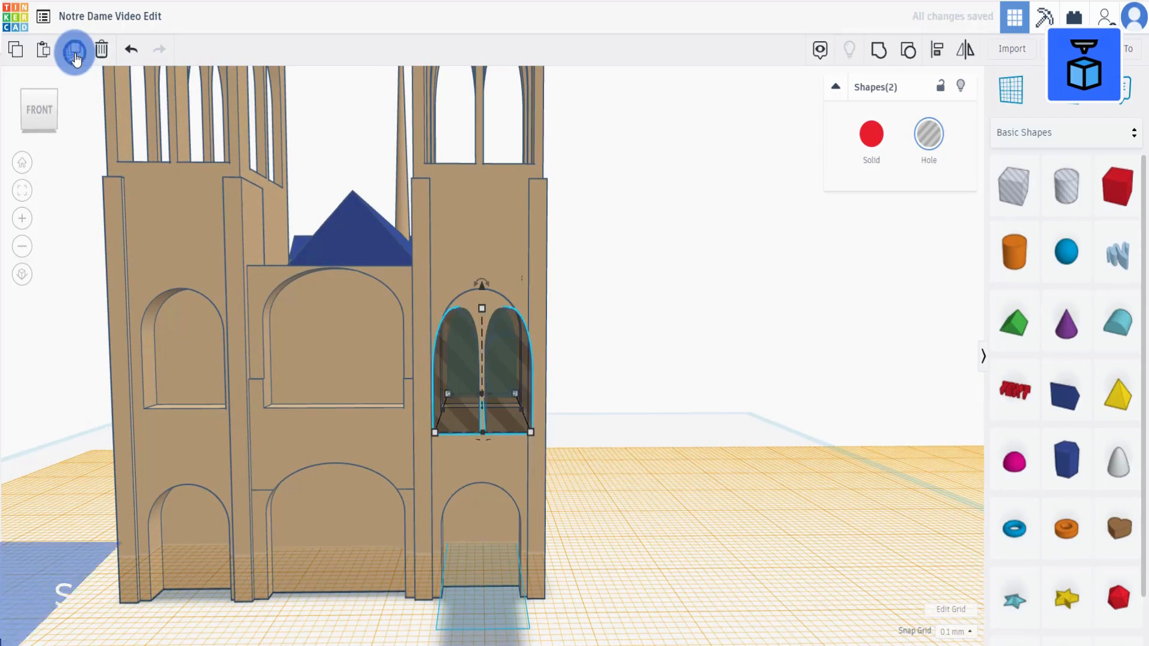
key(shift+Left)
key(shift+Left)
key(shift+Left)
key(shift+Left)
key(shift+Left)
key(shift+Left)
key(shift+Left)
key(shift+Left)
key(shift+Left)
key(shift+Left)
key(shift+Left)
key(shift+Left)
key(shift+Left)
key(shift+Left)
key(shift+Left)
key(shift+Left)
key(shift+Left)
key(shift+Left)
key(shift+Left)
key(shift+Left)
key(f)
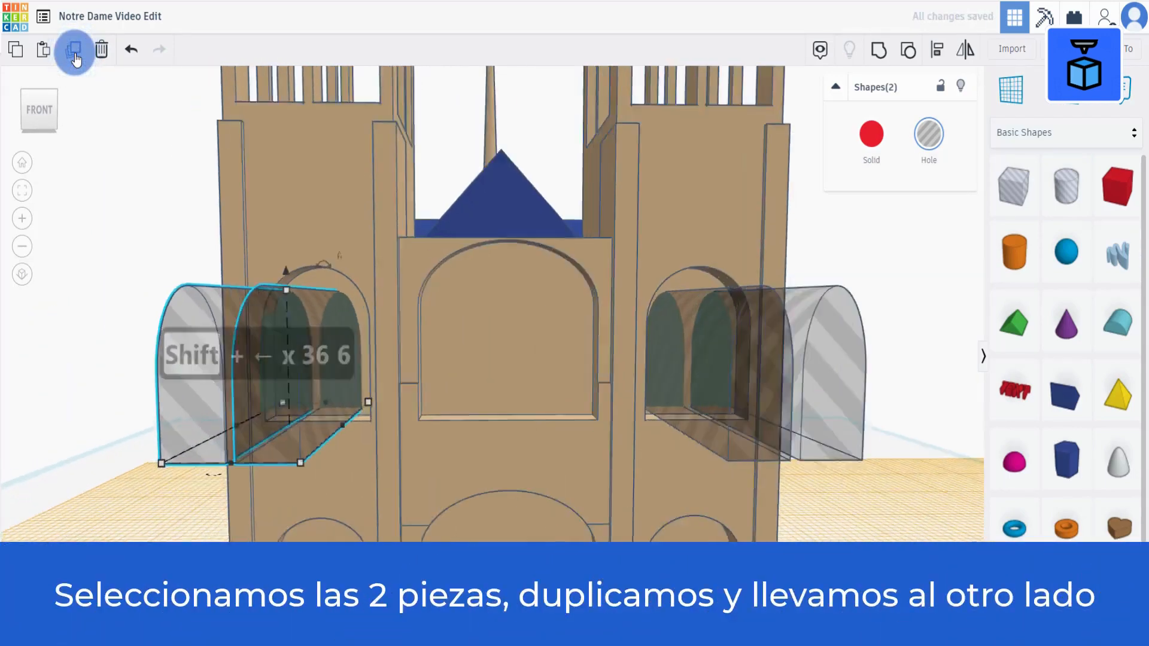
Step: Nudge the copied pair of arched holes to the right to centre it in the left tower's recess
key(Right)
key(Right)
key(Right)
key(Right)
key(Right)
key(Right)
key(Right)
key(Right)
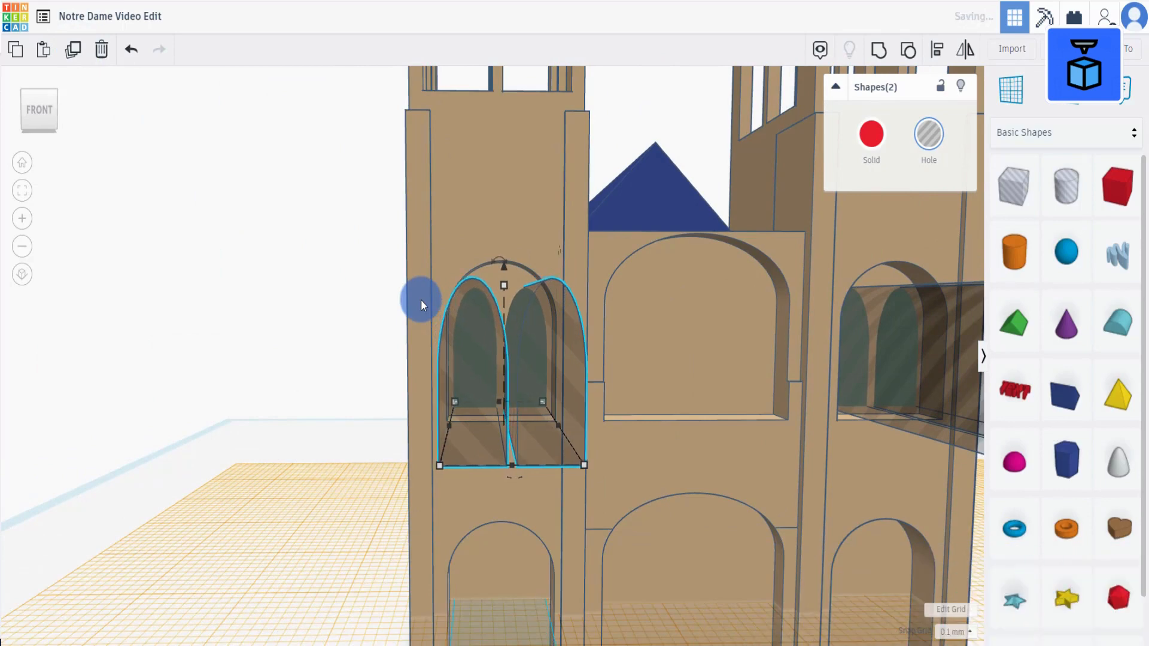
Step: Select the cathedral with all four arched holes and group everything to cut the twin windows
scroll(422, 299, down, 5)
right_drag(567, 378, 584, 372)
scroll(608, 368, down, 2)
scroll(609, 368, down, 3)
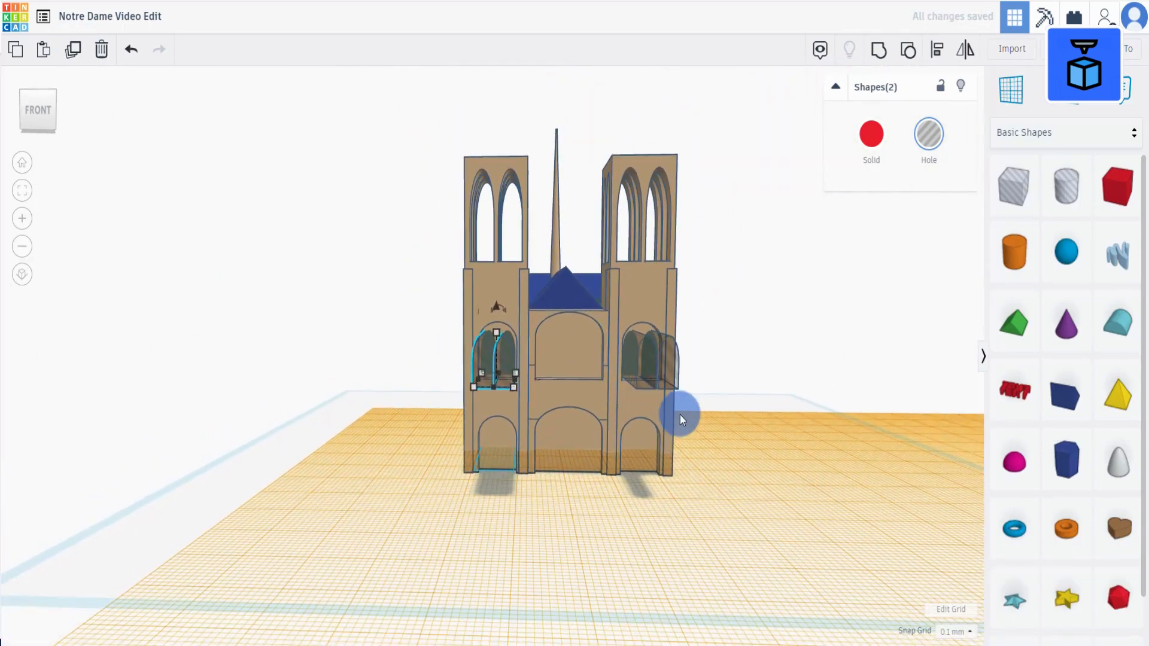
drag(612, 403, 710, 484)
click(879, 60)
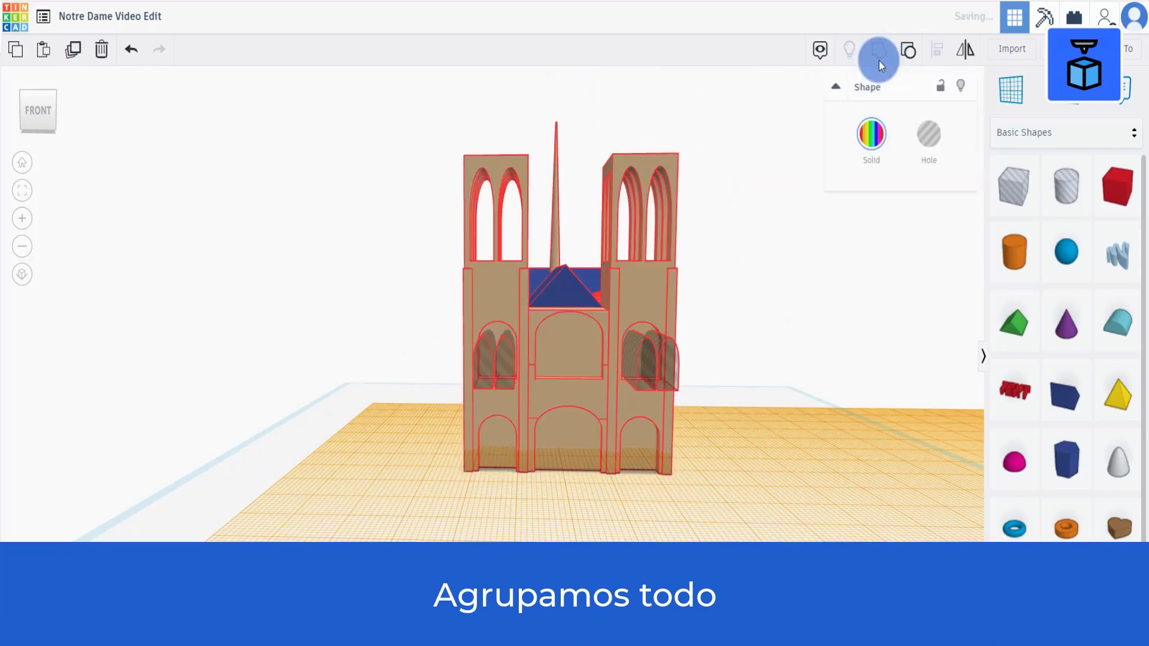
key(Escape)
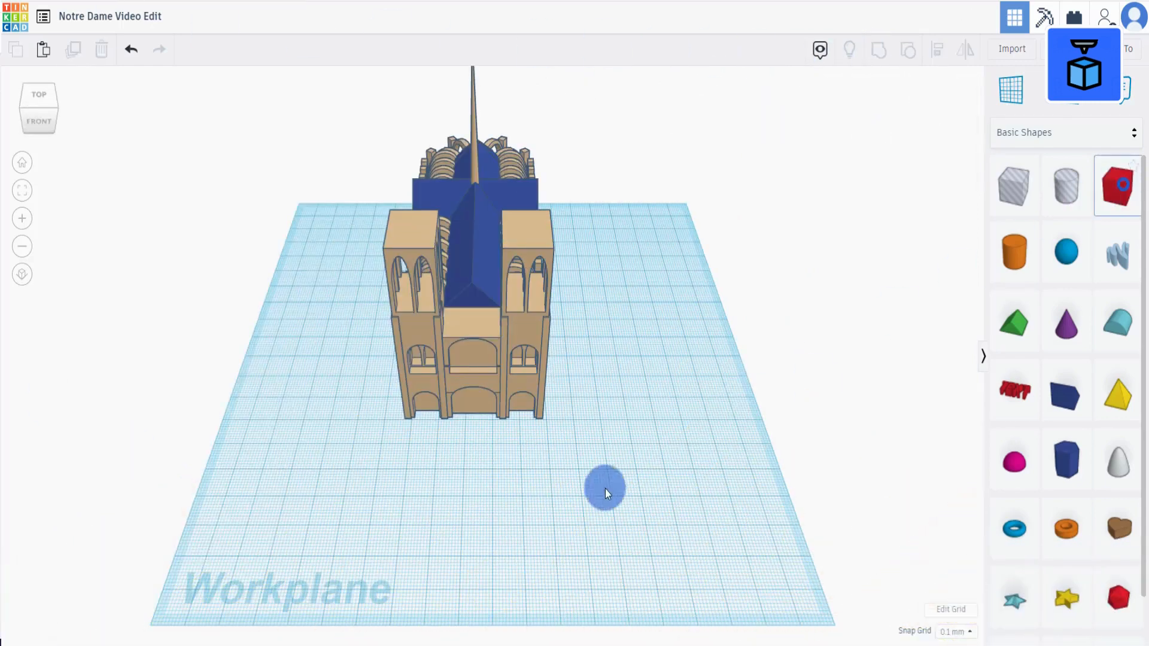
Step: Place a box in front of the left tower and reduce its height and depth to form a low block
drag(605, 489, 422, 477)
scroll(422, 494, up, 3)
right_drag(422, 497, 422, 446)
drag(377, 358, 380, 427)
drag(377, 480, 423, 440)
right_drag(423, 440, 576, 425)
right_drag(566, 418, 389, 476)
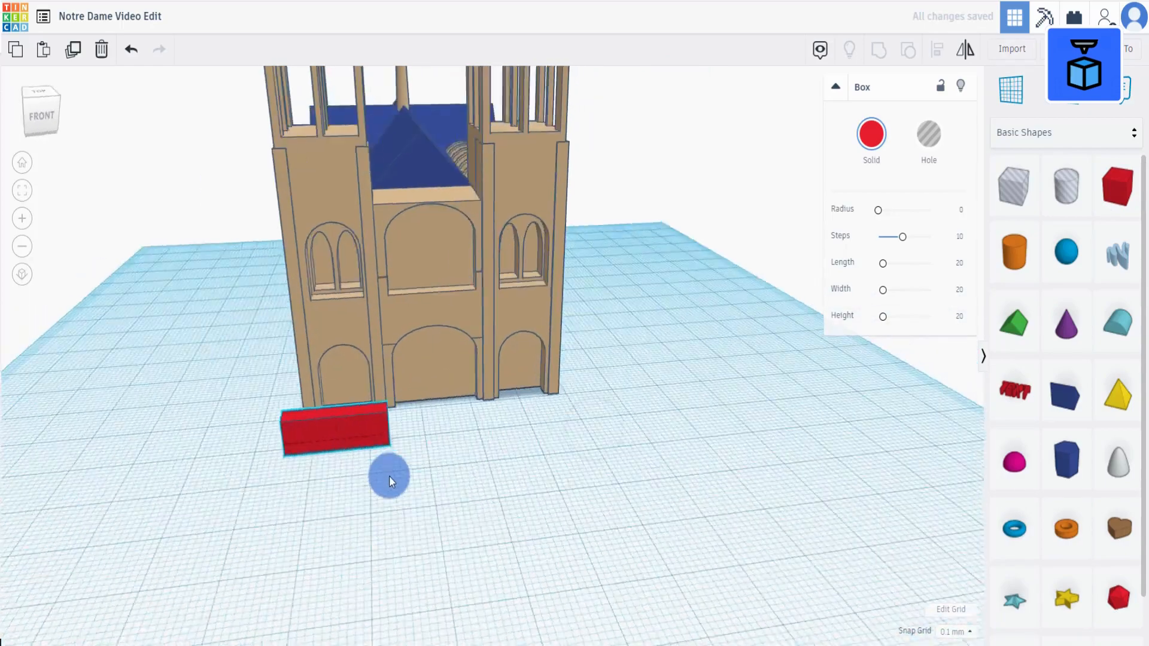
Step: Narrow the red block from both ends to roughly the left tower's width
middle_drag(389, 476, 396, 551)
key(f)
drag(275, 434, 390, 436)
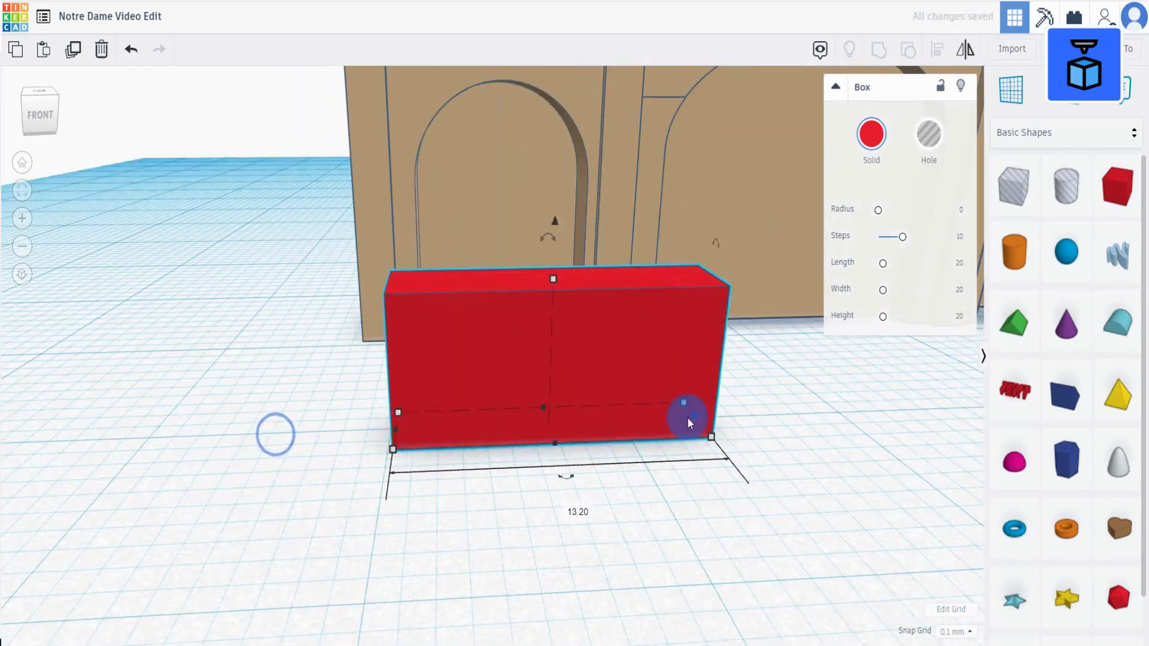
drag(687, 418, 600, 464)
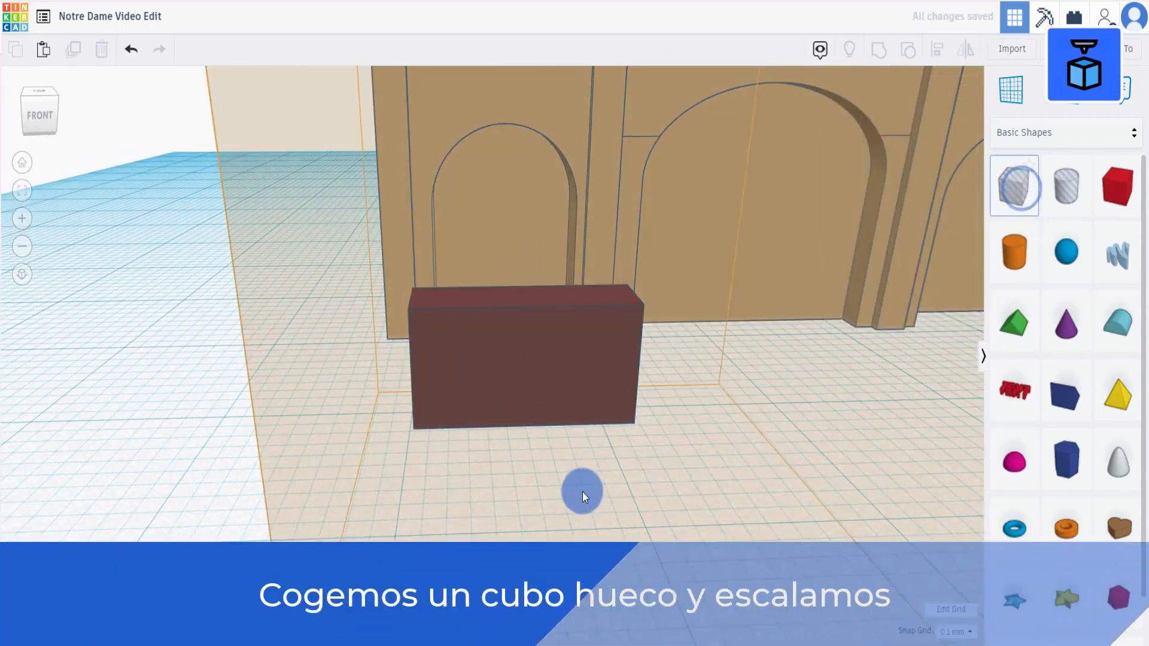
Step: Add a box hole by the red block, 2 mm high and narrowed to 2.3 mm wide
click(583, 492)
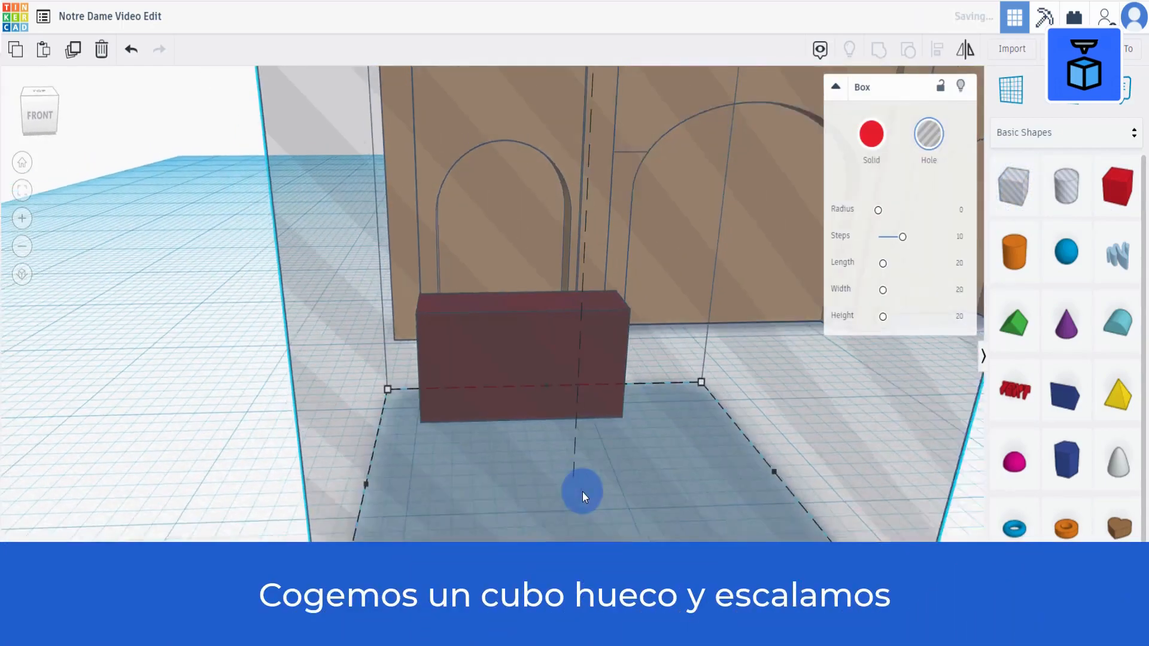
scroll(541, 473, down, 3)
drag(533, 228, 536, 398)
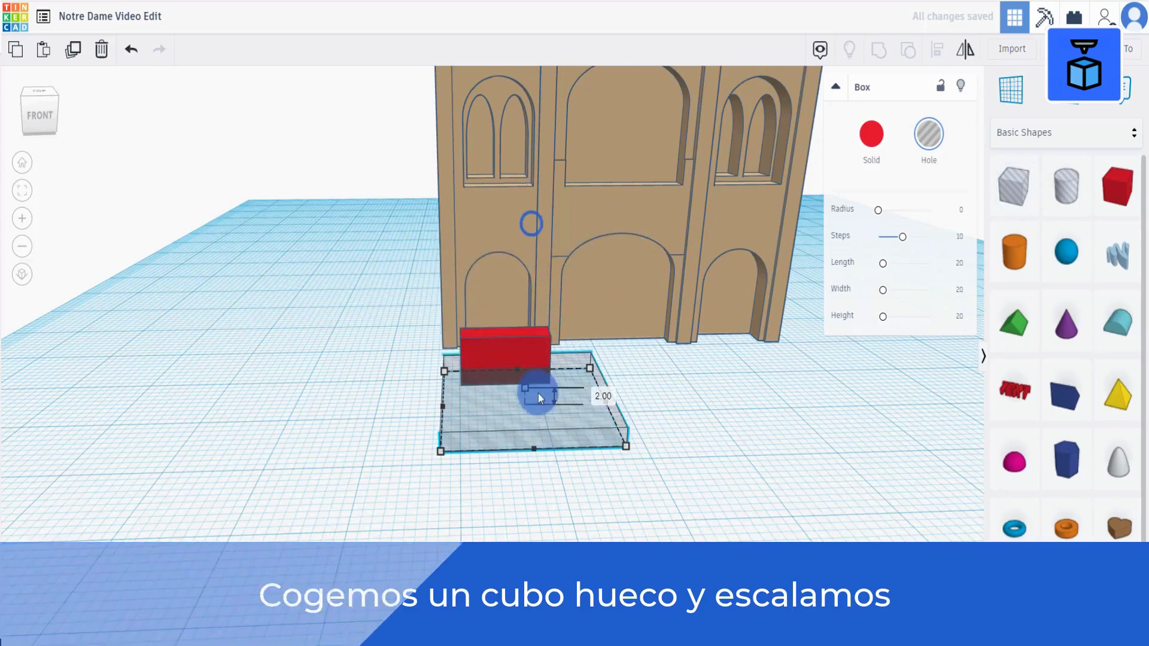
drag(443, 407, 494, 407)
drag(594, 403, 505, 395)
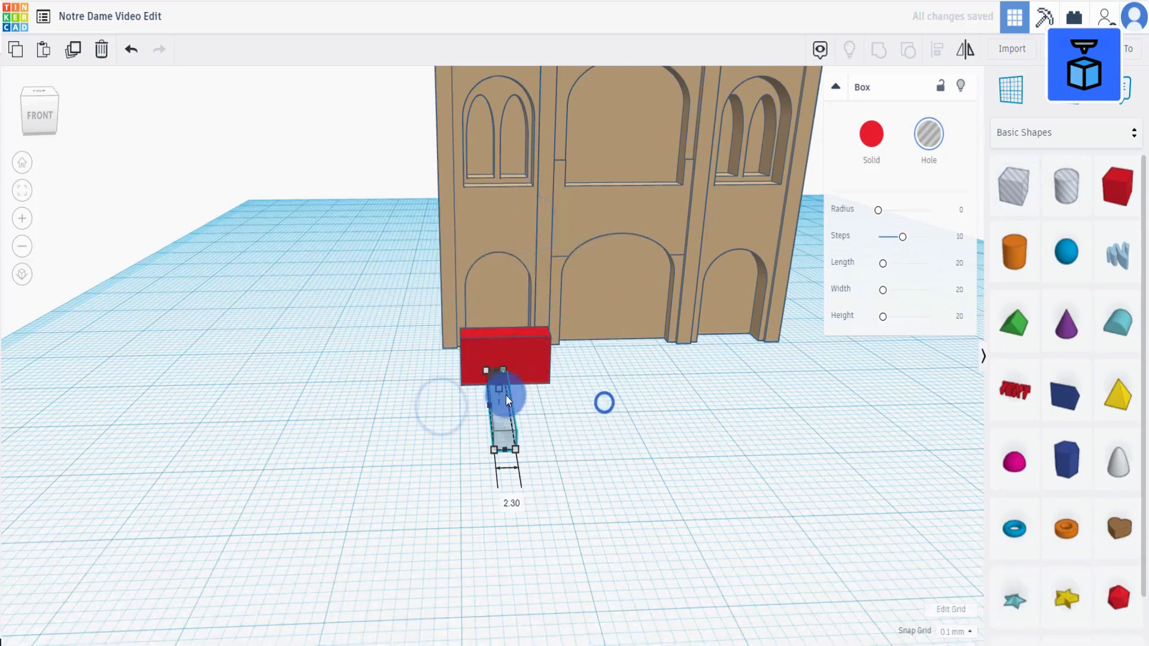
Step: Move the box hole to the left end of the red block and shape it into a slot about 1.2 mm wide
key(shift+Left)
key(shift+Left)
key(shift+Left)
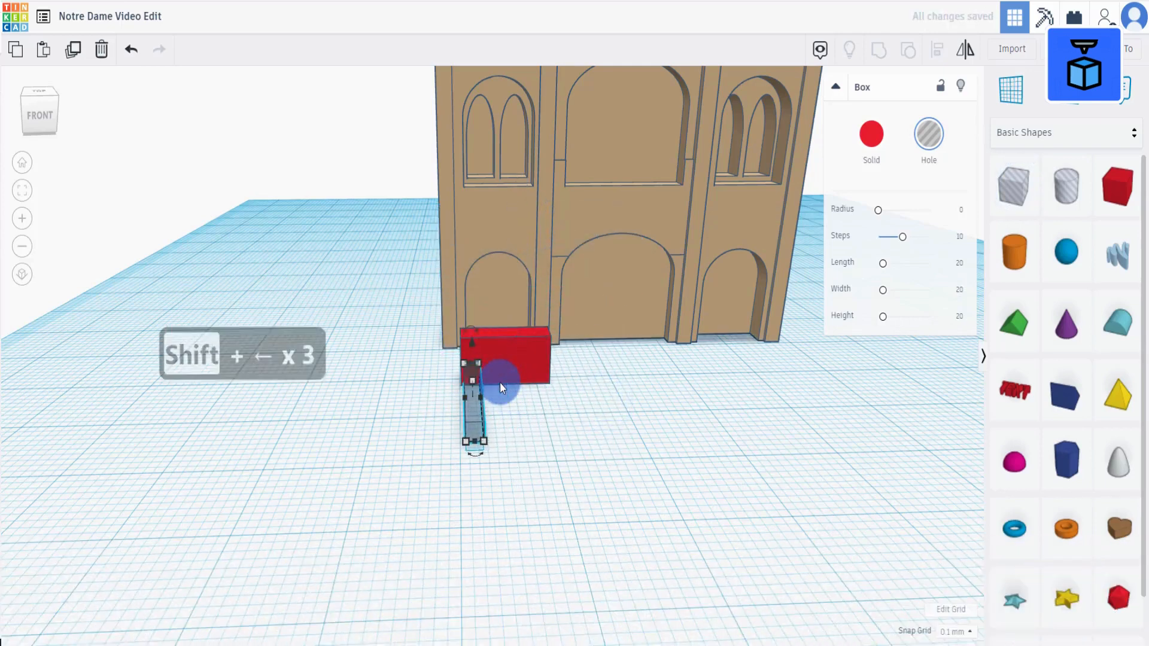
key(Right)
key(Right)
key(Right)
scroll(500, 382, up, 2)
right_drag(505, 393, 457, 374)
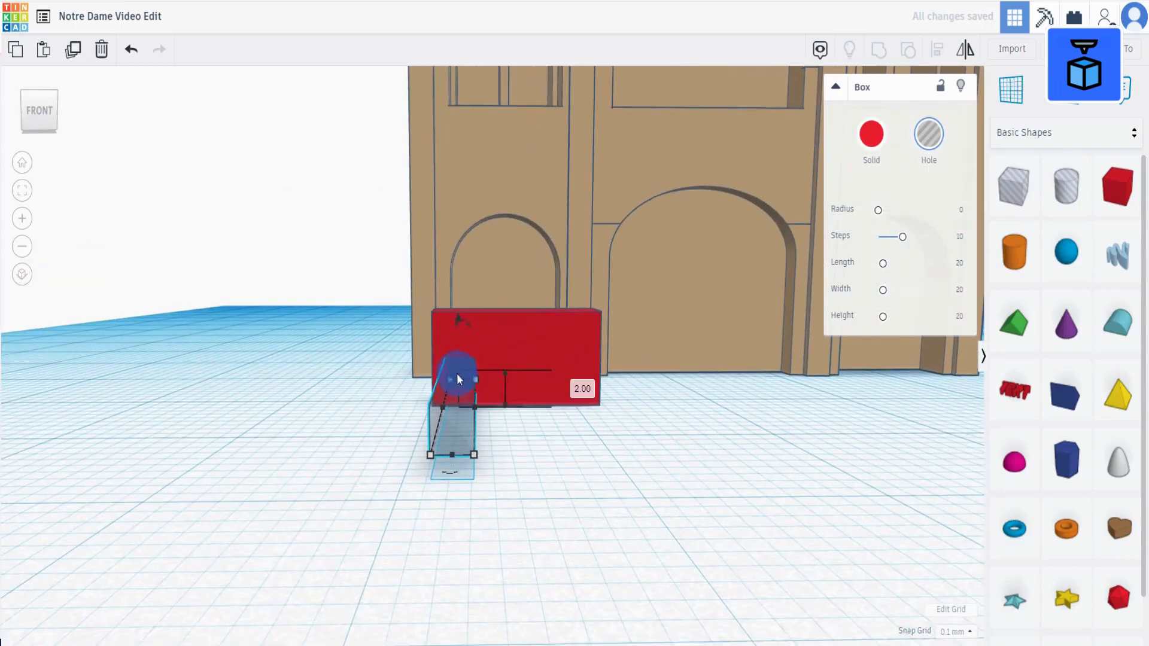
right_drag(478, 433, 457, 365)
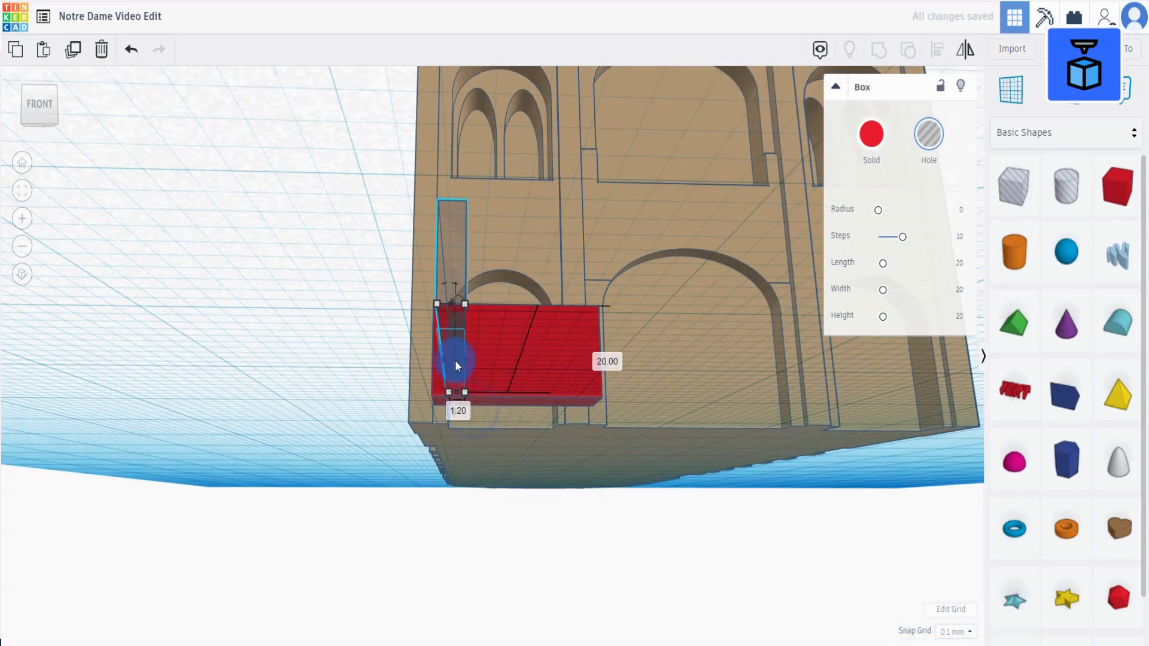
right_drag(502, 405, 528, 447)
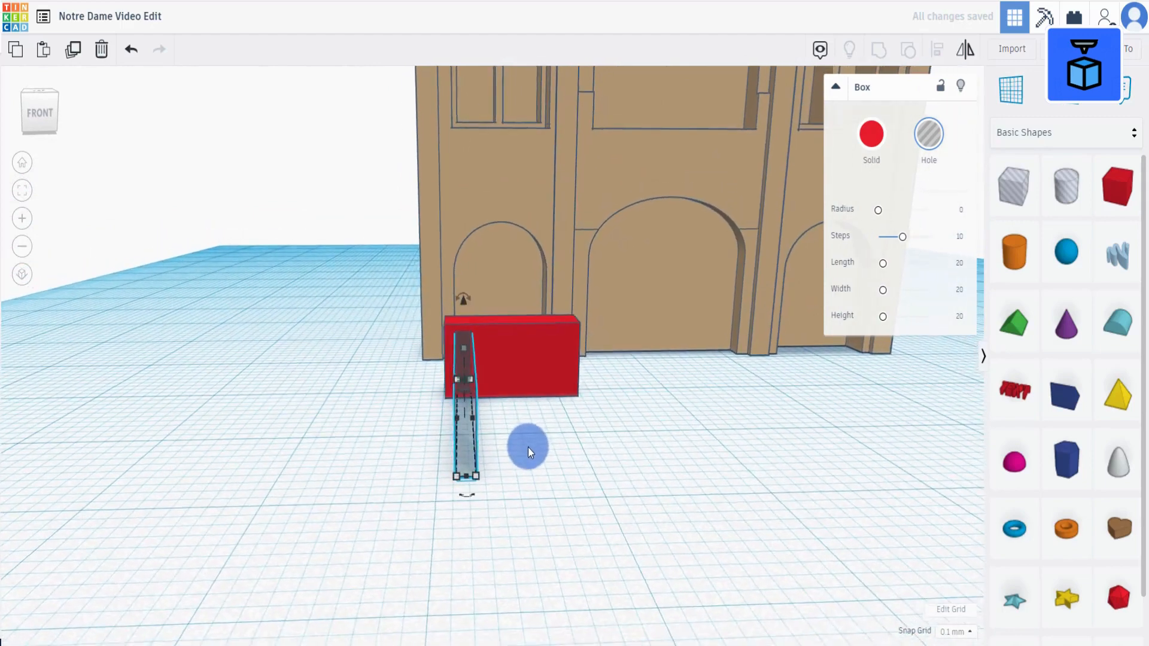
Step: Duplicate the slot hole a short distance to the right, repeat until slots span the red block, and nudge the end slot left
click(73, 49)
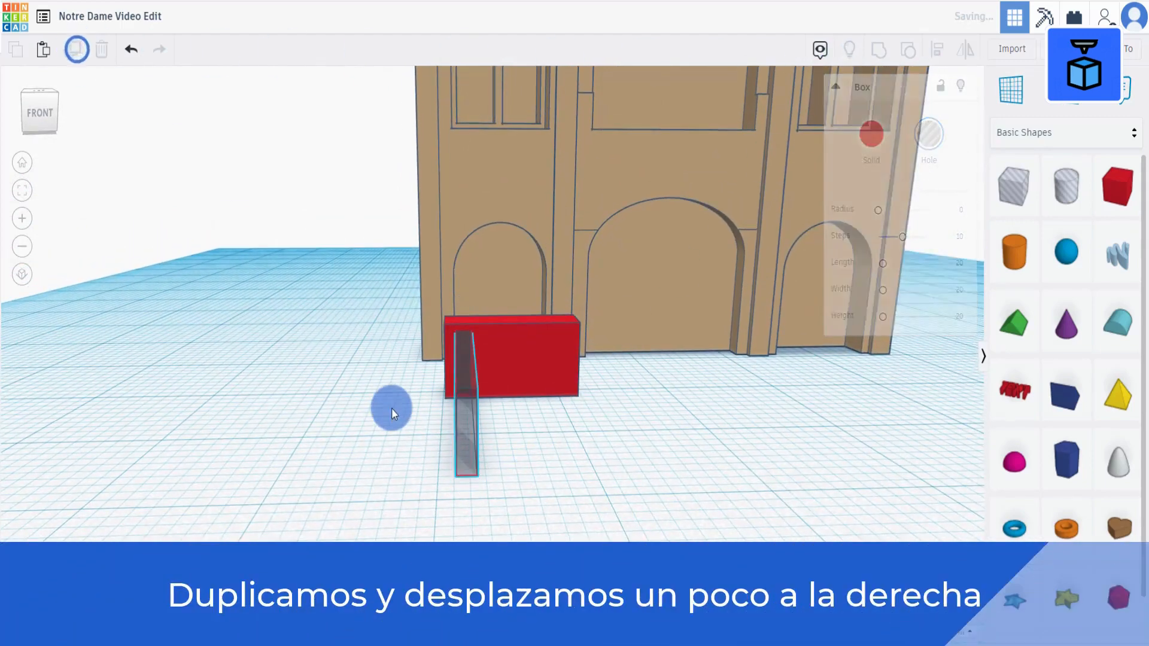
key(shift+Right)
key(shift+Right)
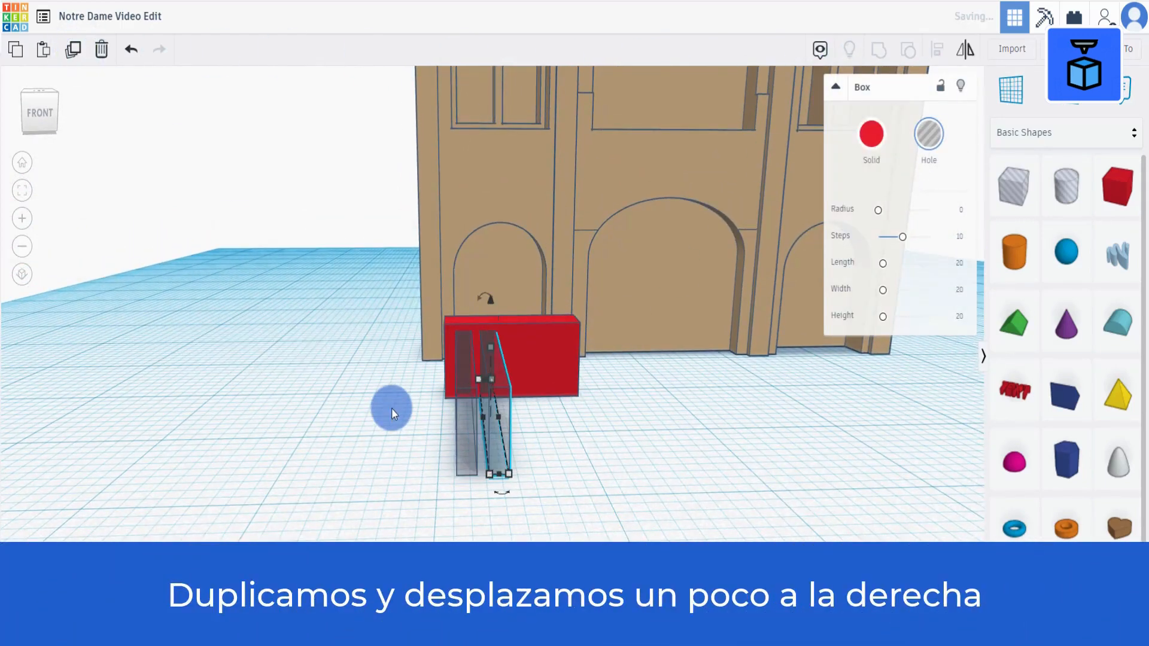
click(73, 49)
click(73, 49)
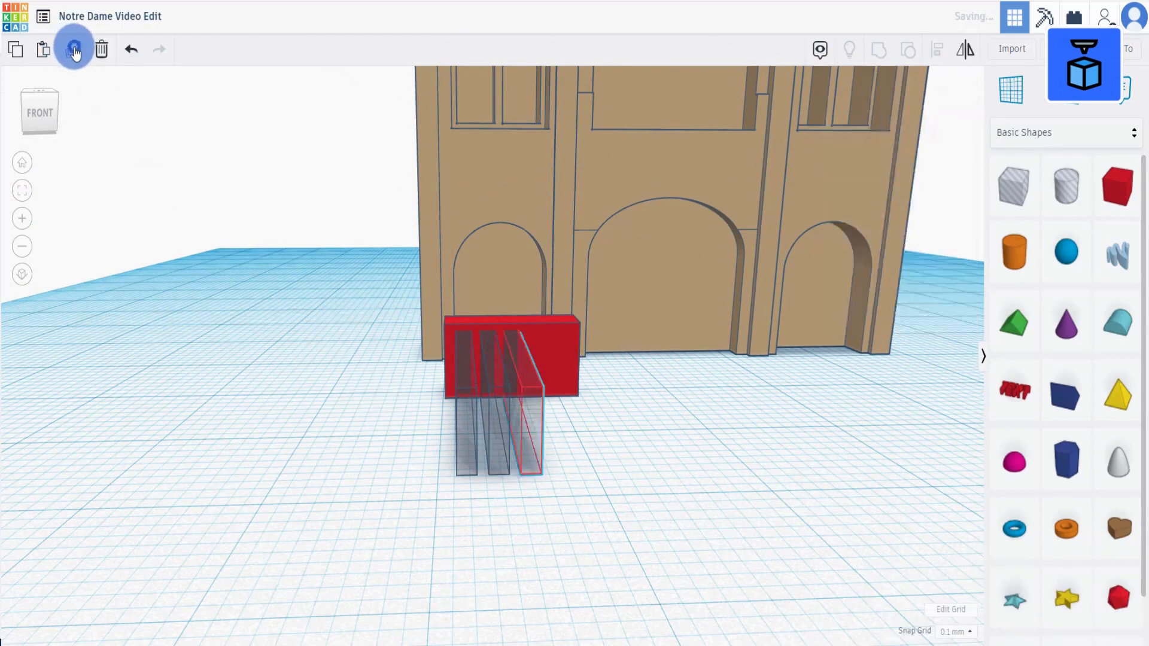
click(73, 49)
click(73, 50)
click(74, 49)
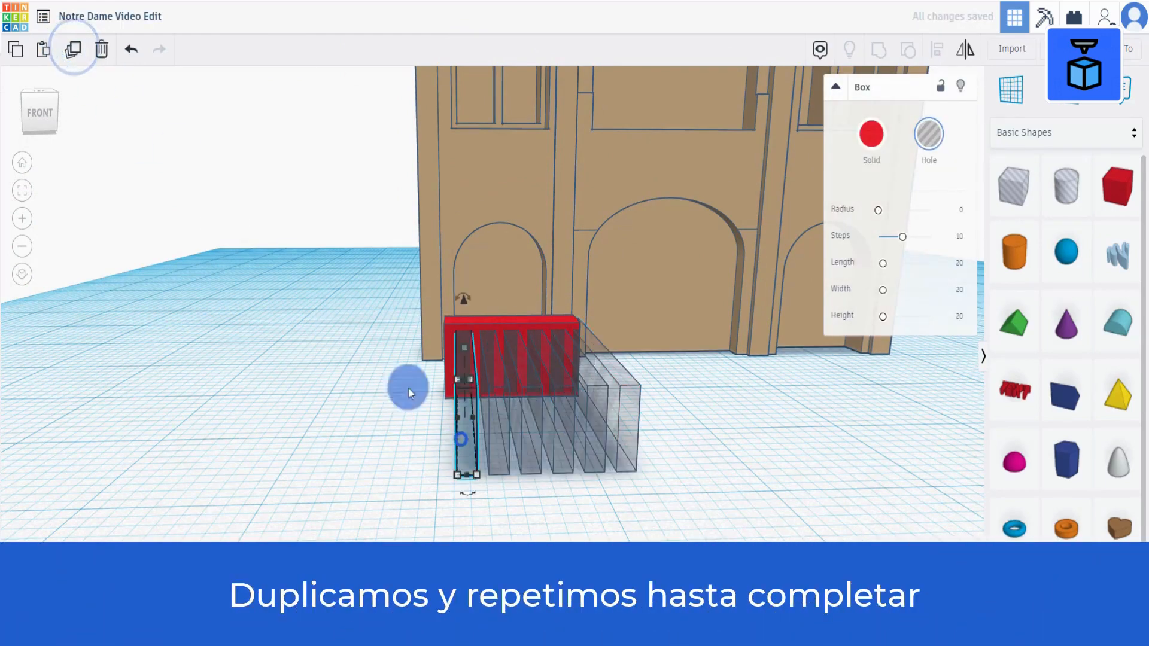
key(Left)
key(Left)
key(Left)
key(Left)
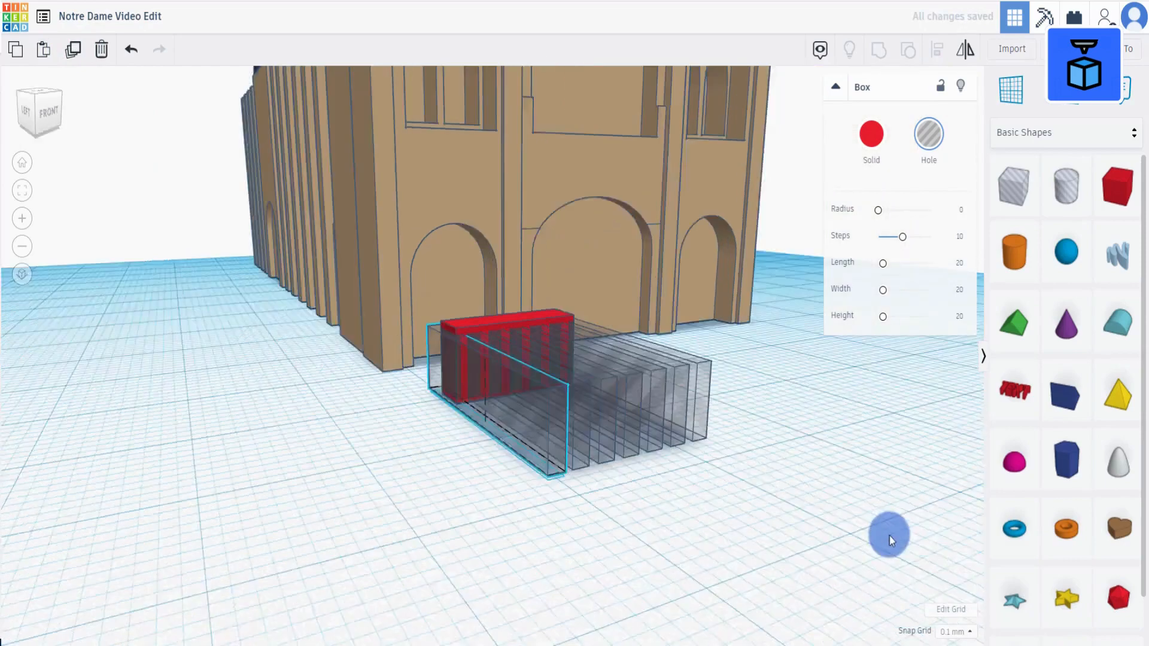
Step: Group the red block with all slot holes into a balustrade and give it the cathedral's beige colour
right_drag(889, 536, 515, 282)
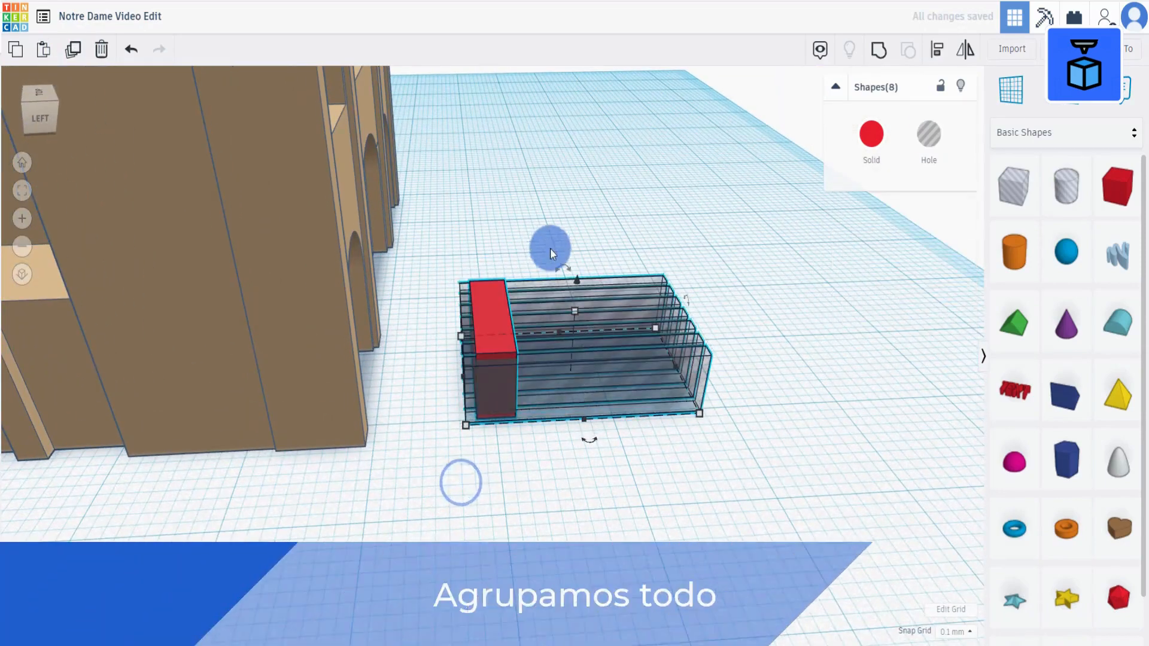
click(874, 54)
right_drag(693, 367, 435, 252)
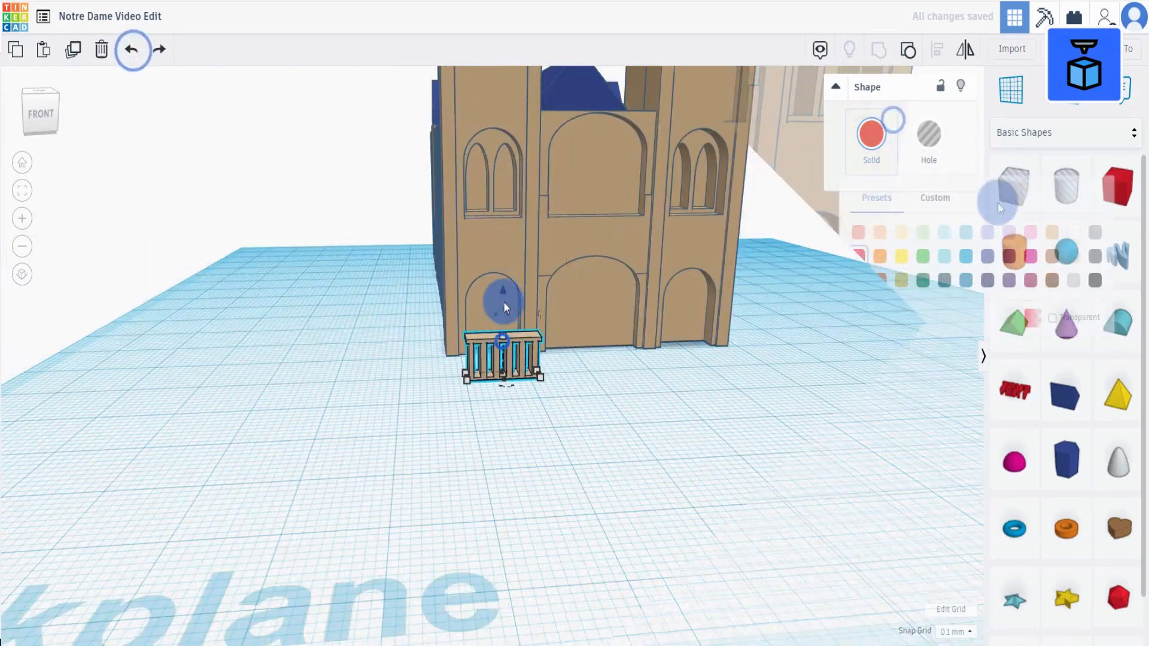
Step: Raise the balustrade above the left doorway arch and drop it onto a workplane set on the tower's front face
drag(504, 303, 500, 212)
click(1018, 92)
click(497, 231)
key(d)
scroll(498, 231, up, 3)
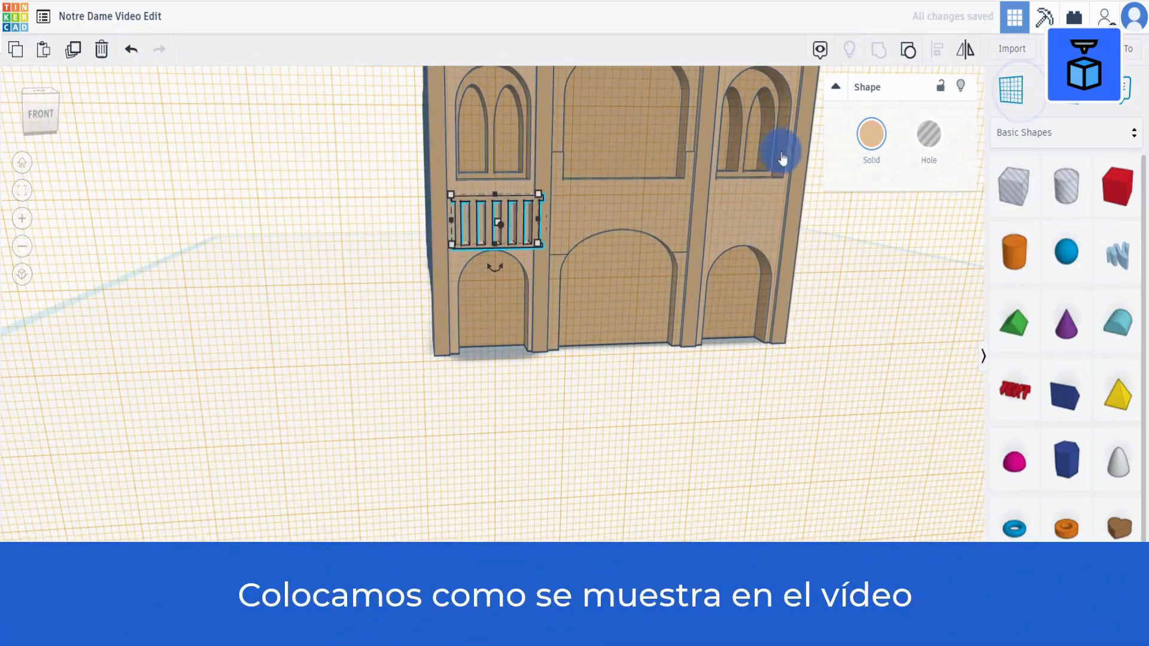
Step: Restore the default workplane and raise the balustrade slightly to sit just below the left twin windows
click(1006, 89)
click(327, 350)
middle_drag(487, 288, 439, 386)
right_drag(439, 386, 446, 354)
drag(453, 263, 453, 251)
Step: Duplicate the balustrade and shift the copy right to the matching position below the right tower's twin windows
click(74, 50)
key(shift+Right)
key(shift+Right)
key(shift+Right)
key(shift+Right)
key(shift+Right)
key(shift+Right)
key(shift+Right)
key(shift+Right)
key(shift+Right)
key(shift+Right)
key(shift+Right)
key(shift+Right)
key(shift+Right)
key(shift+Right)
key(shift+Right)
key(shift+Right)
key(shift+Right)
key(shift+Right)
key(shift+Right)
key(shift+Right)
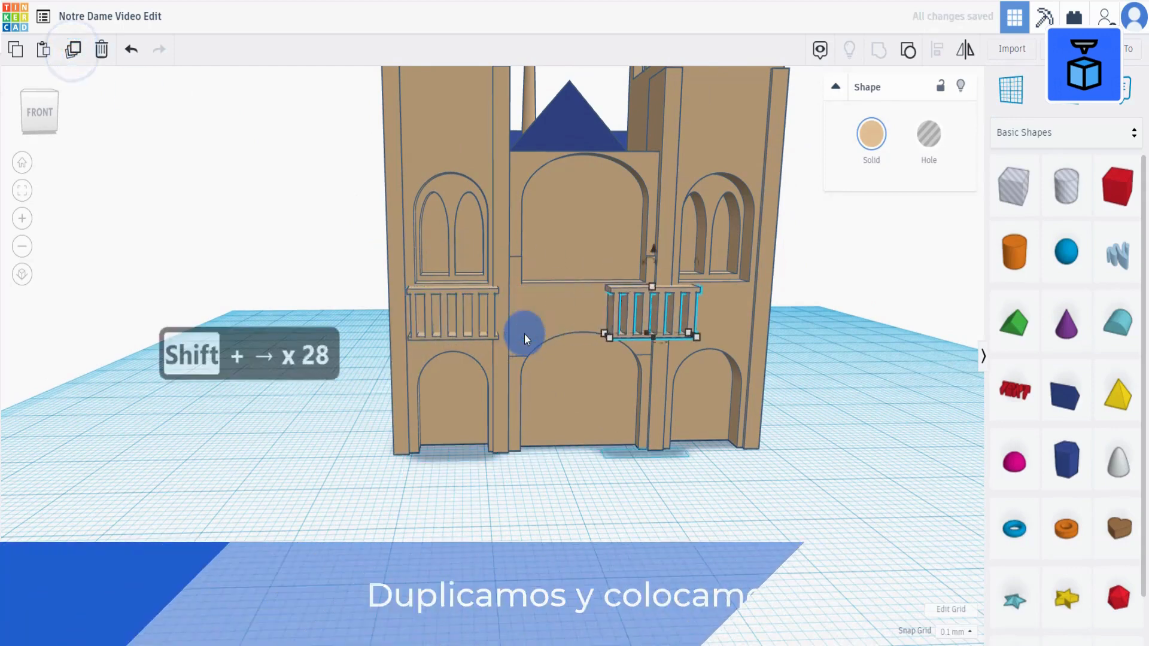
right_drag(605, 409, 593, 395)
Step: Duplicate the balustrade again and drop the copy onto a workplane on the central facade, above the middle arch
click(74, 50)
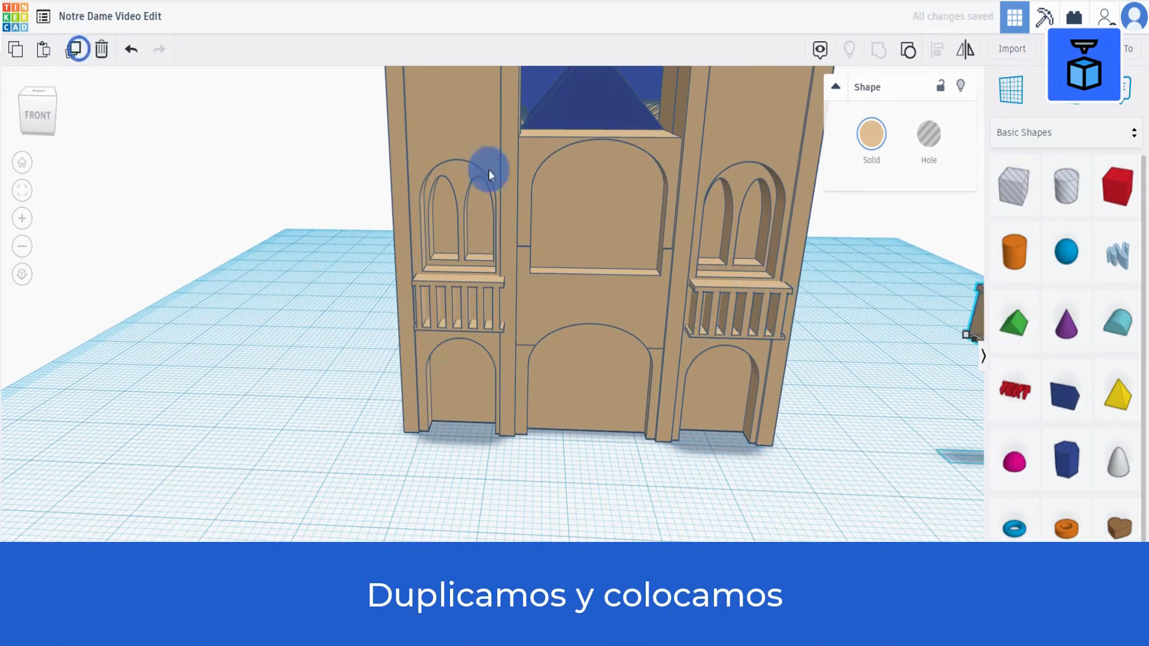
drag(979, 315, 553, 339)
click(1024, 90)
click(533, 318)
key(d)
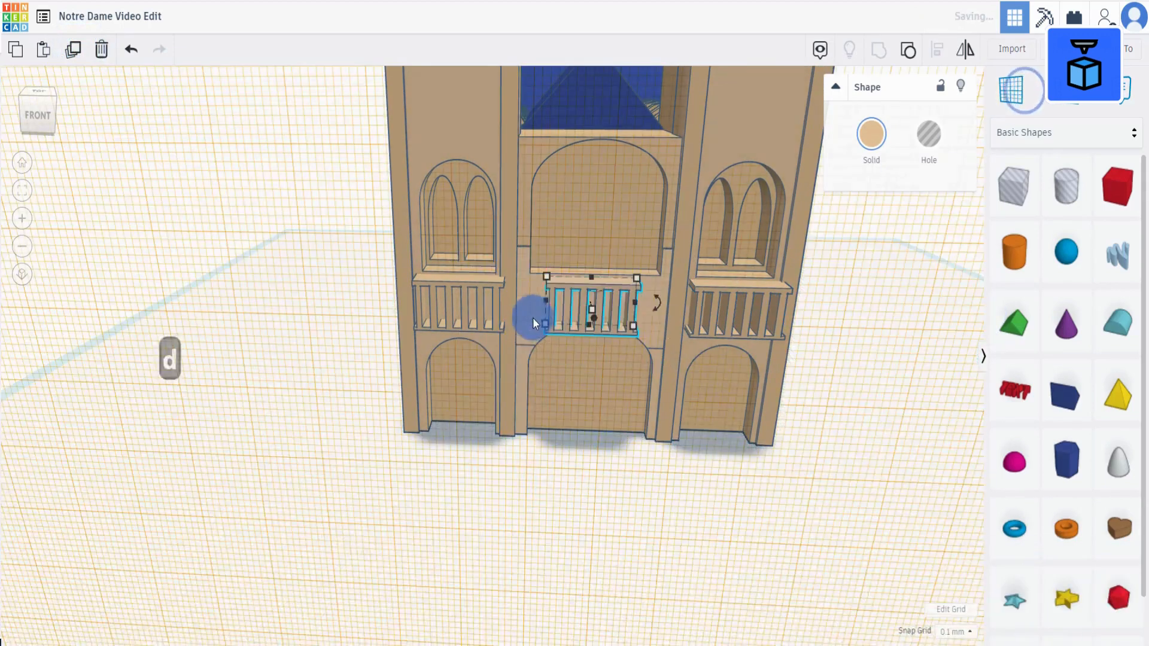
Step: Nudge the central balustrade left until it adjoins the left tower's balustrade
scroll(595, 258, up, 2)
key(Left)
key(Left)
key(Left)
key(Left)
key(Left)
key(Left)
key(Left)
key(Left)
key(Left)
key(Left)
key(Left)
key(Left)
key(Left)
key(Left)
key(Left)
key(Left)
key(Left)
key(Left)
key(Left)
key(Left)
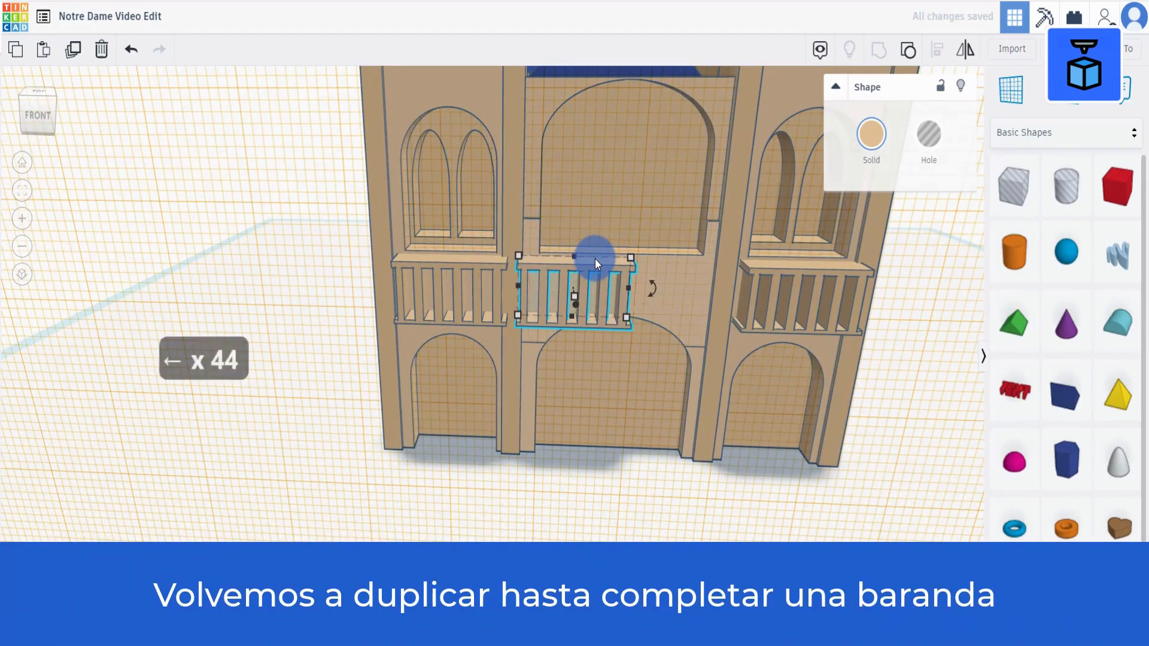
Step: Duplicate the central balustrade and shift the copy right to fill the gap up to the right tower's balustrade
click(74, 50)
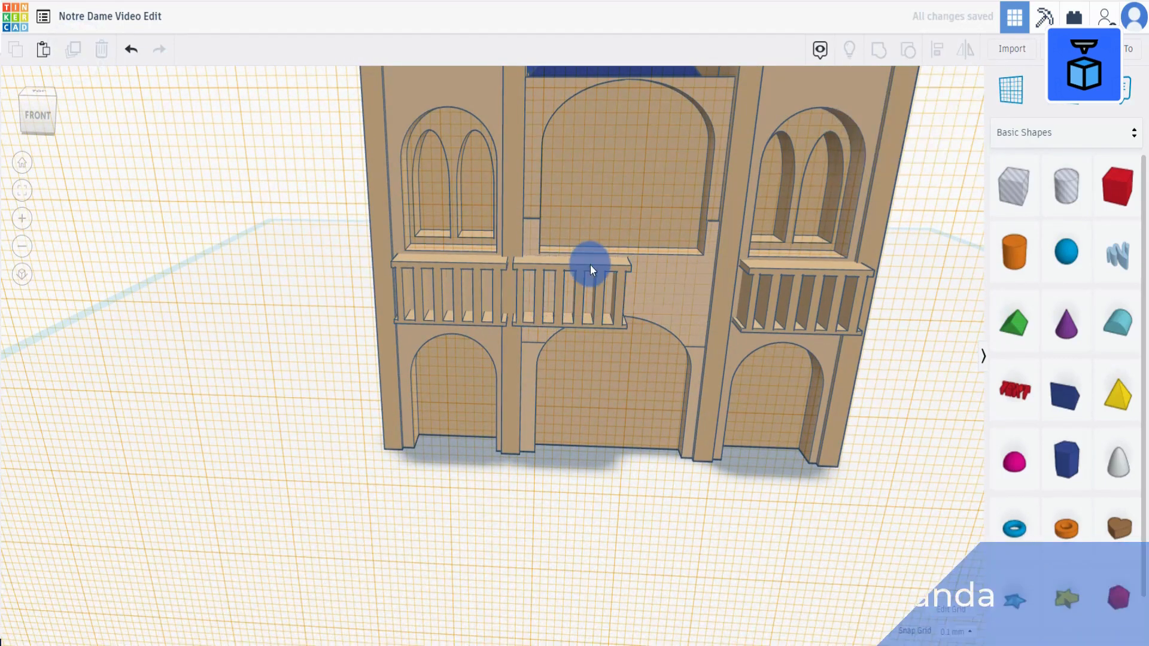
click(590, 264)
click(74, 50)
key(shift+Right)
key(shift+Right)
key(shift+Right)
key(shift+Right)
key(shift+Right)
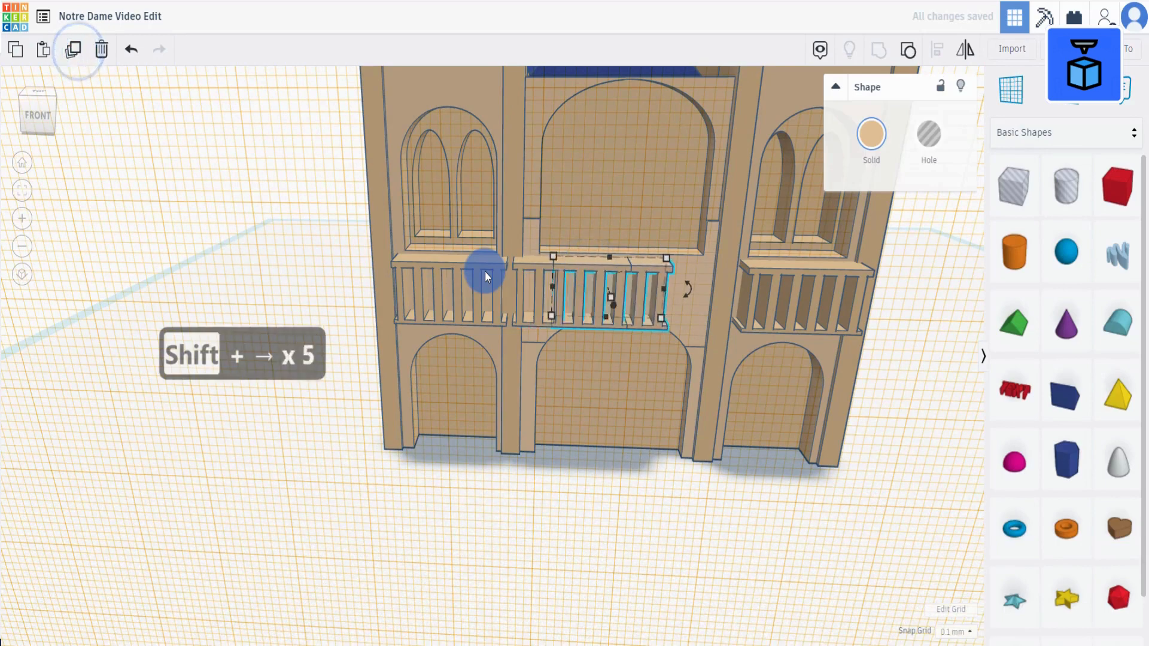
key(shift+Right)
key(shift+Right)
key(shift+Right)
key(shift+Right)
key(shift+Right)
key(shift+Right)
key(shift+Right)
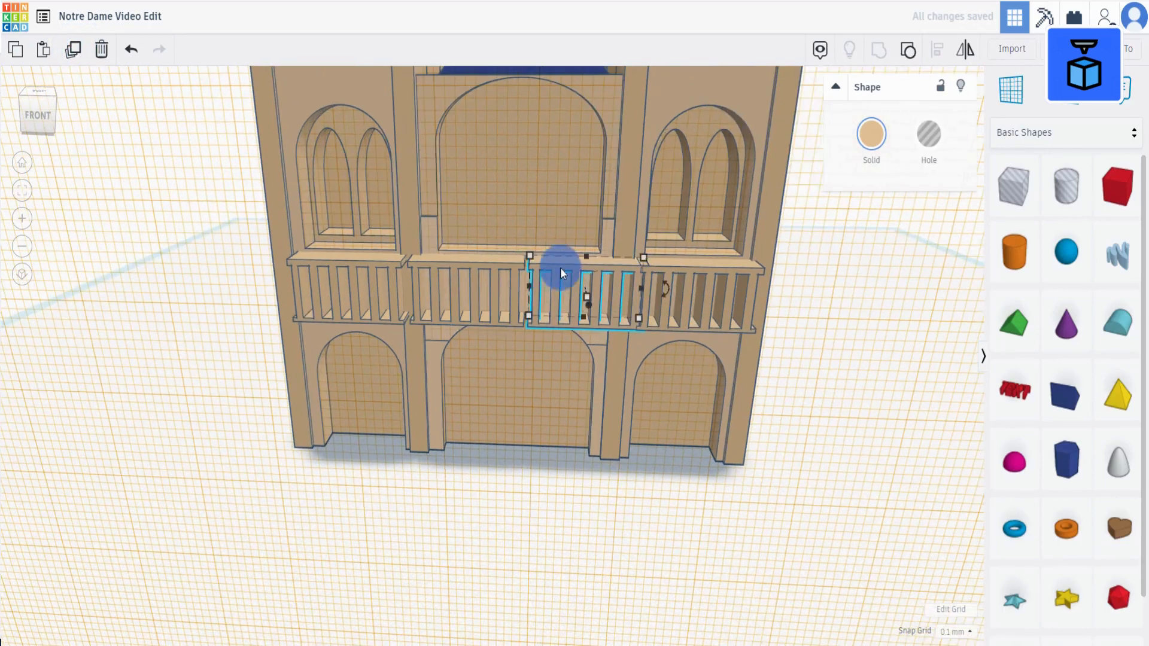
Step: Nudge the central balustrade segments left and stretch the left-centre one to close the gap beside the left segment
key(Left)
key(Left)
key(Left)
key(Left)
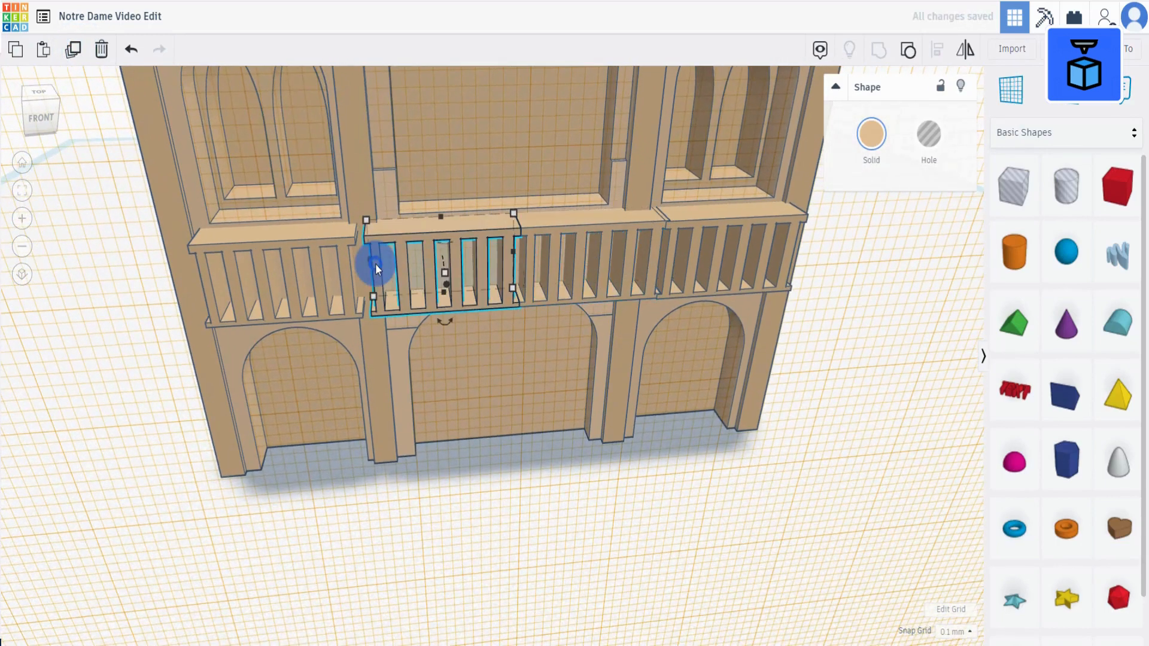
drag(368, 260, 359, 260)
click(552, 448)
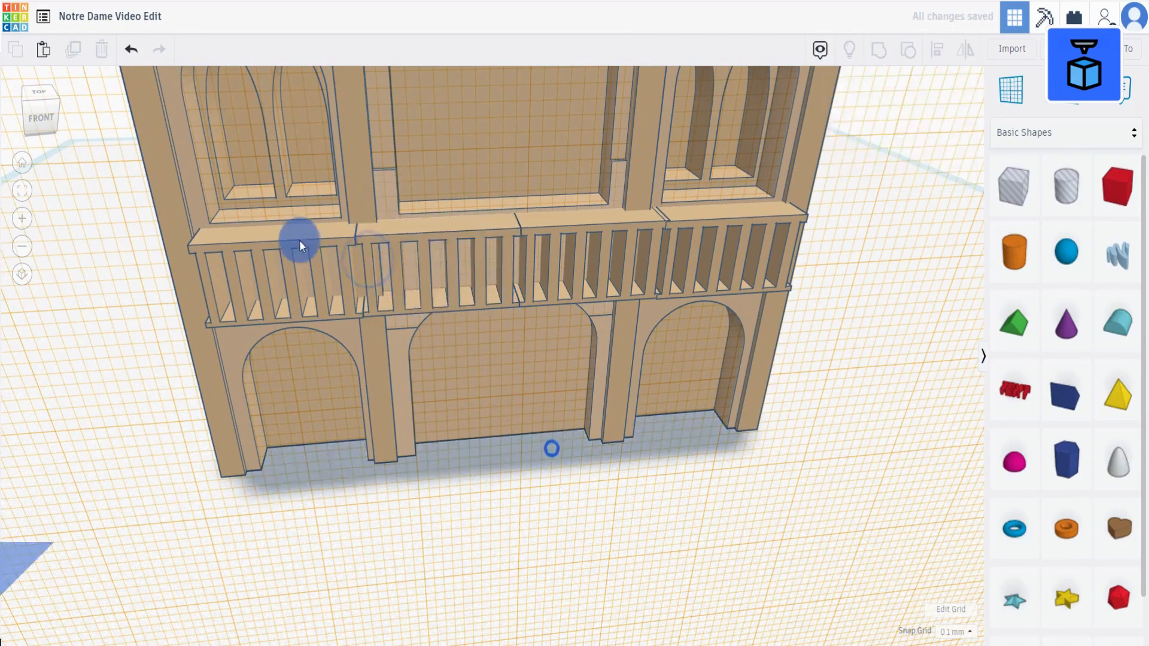
Step: Group the four balustrade segments into one railing and reduce its depth so the facade pillars stand proud of it
click(300, 239)
shift+click(444, 235)
shift+click(590, 237)
shift+click(736, 221)
click(879, 49)
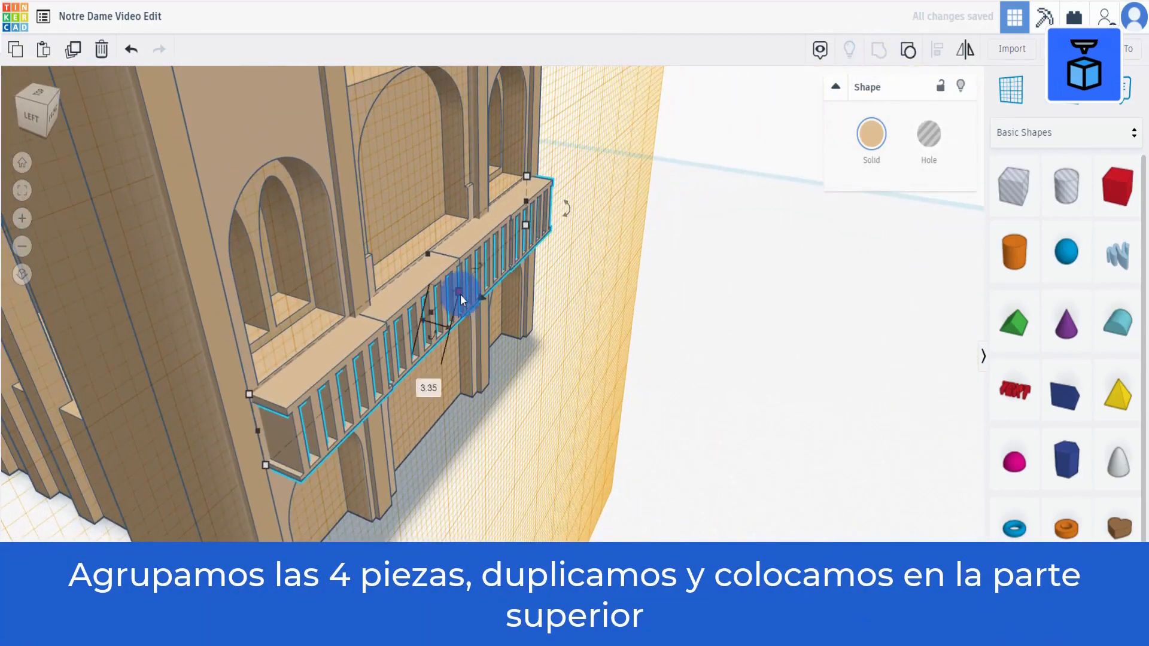
drag(461, 293, 436, 289)
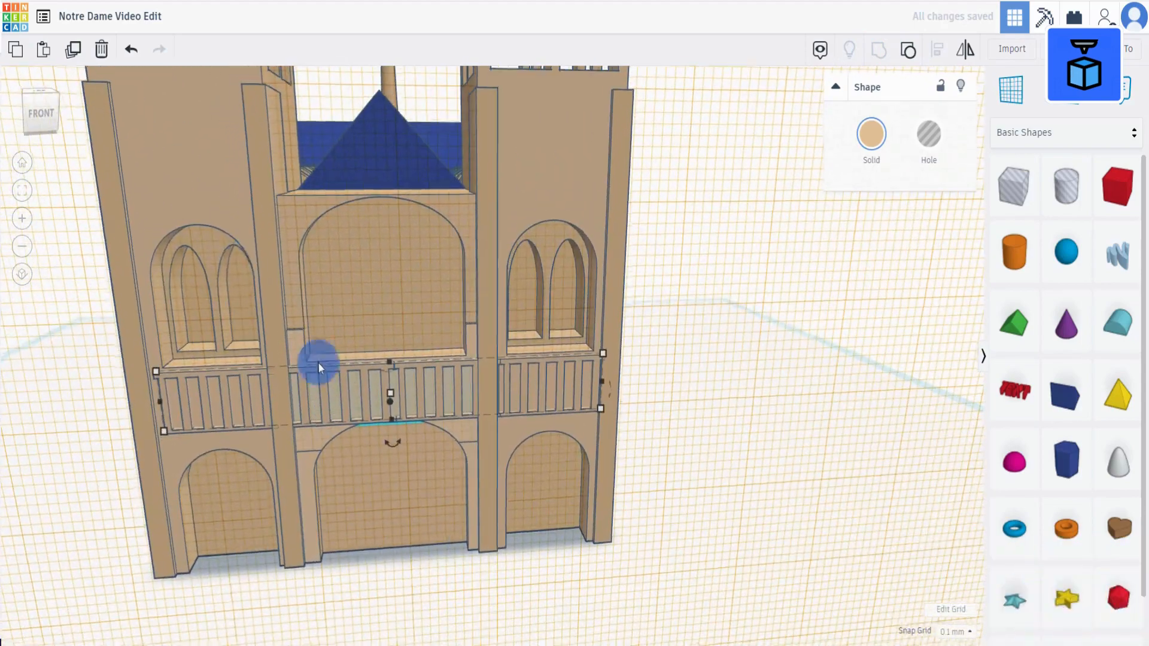
Step: Duplicate the full railing, raise the copy above the large central arch and windows, and ungroup it
click(73, 49)
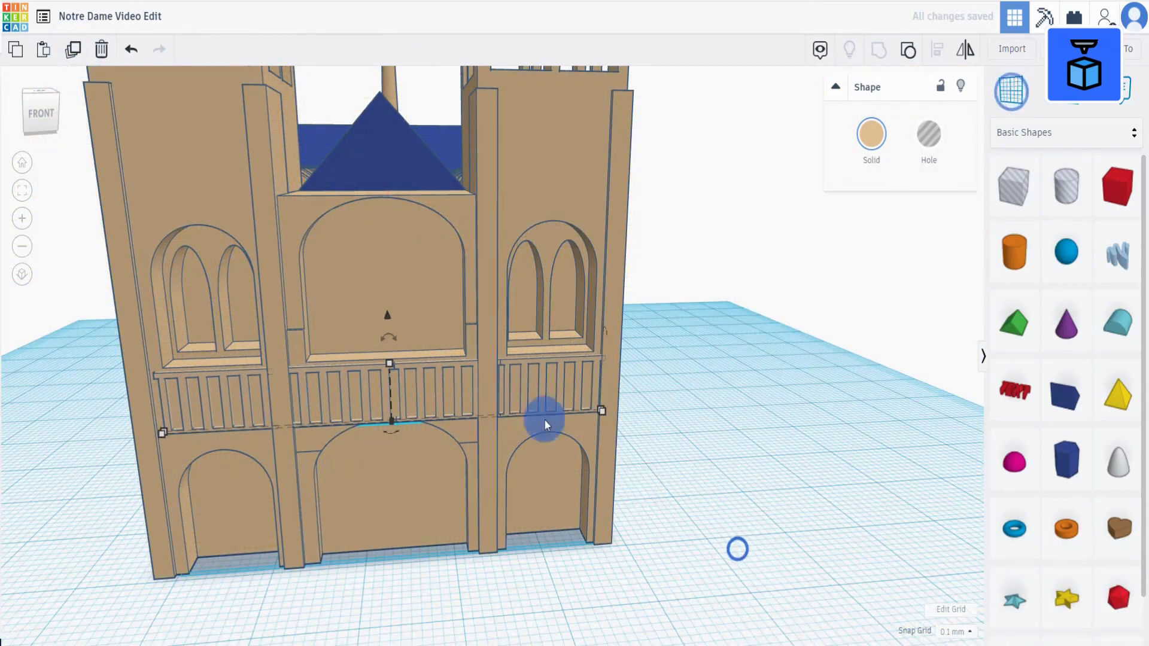
drag(387, 325, 348, 70)
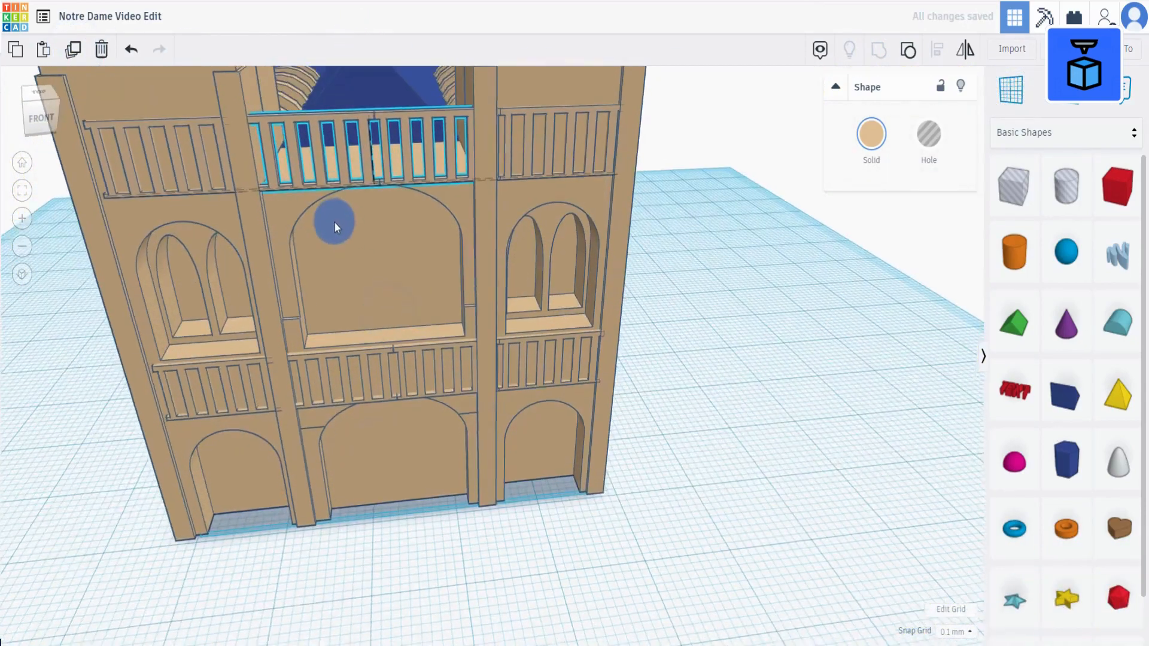
right_drag(334, 221, 342, 267)
click(755, 336)
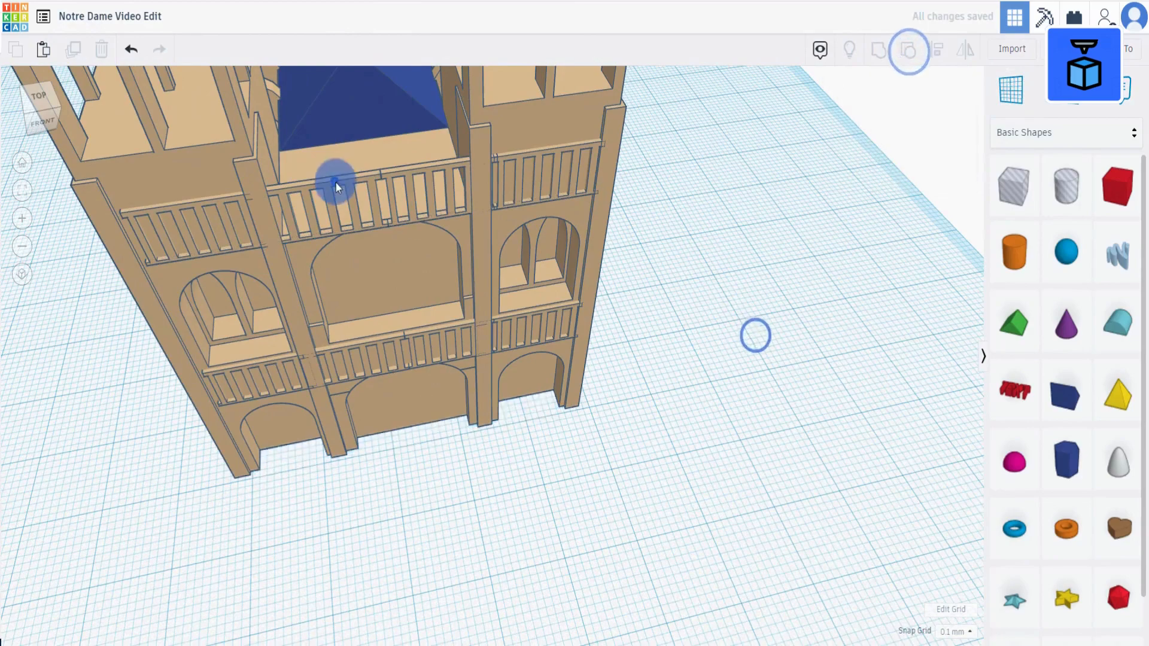
Step: Select the two central segments of the upper railing, adjust their depth, and group them
click(335, 181)
shift+click(409, 171)
right_drag(409, 171, 776, 259)
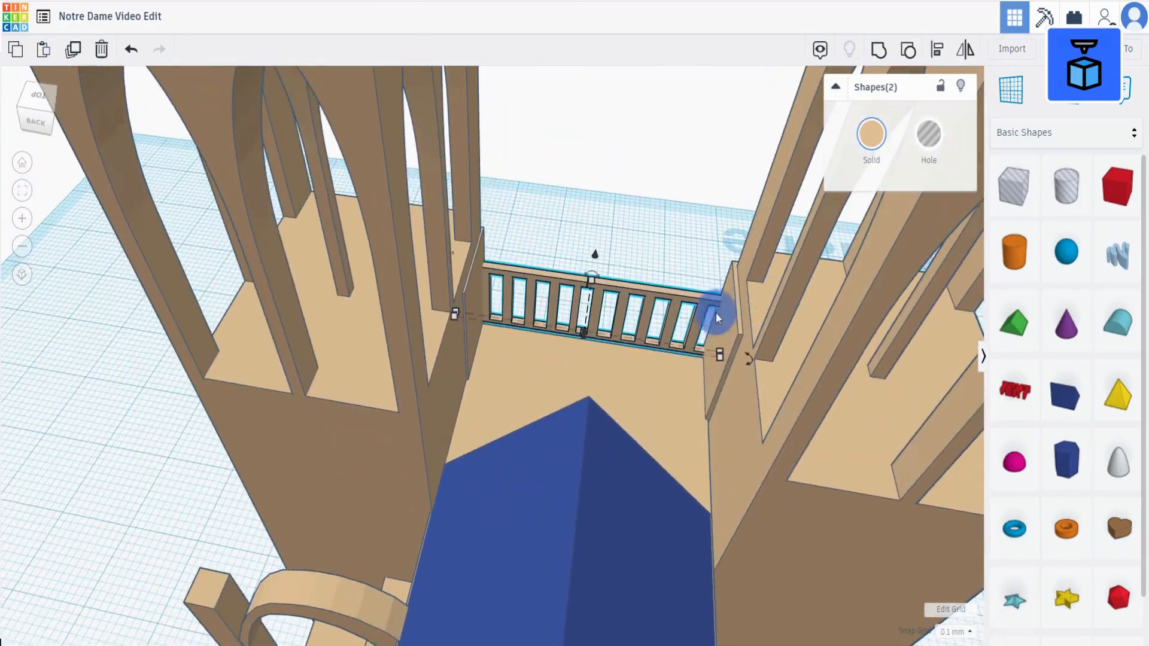
right_drag(582, 351, 295, 330)
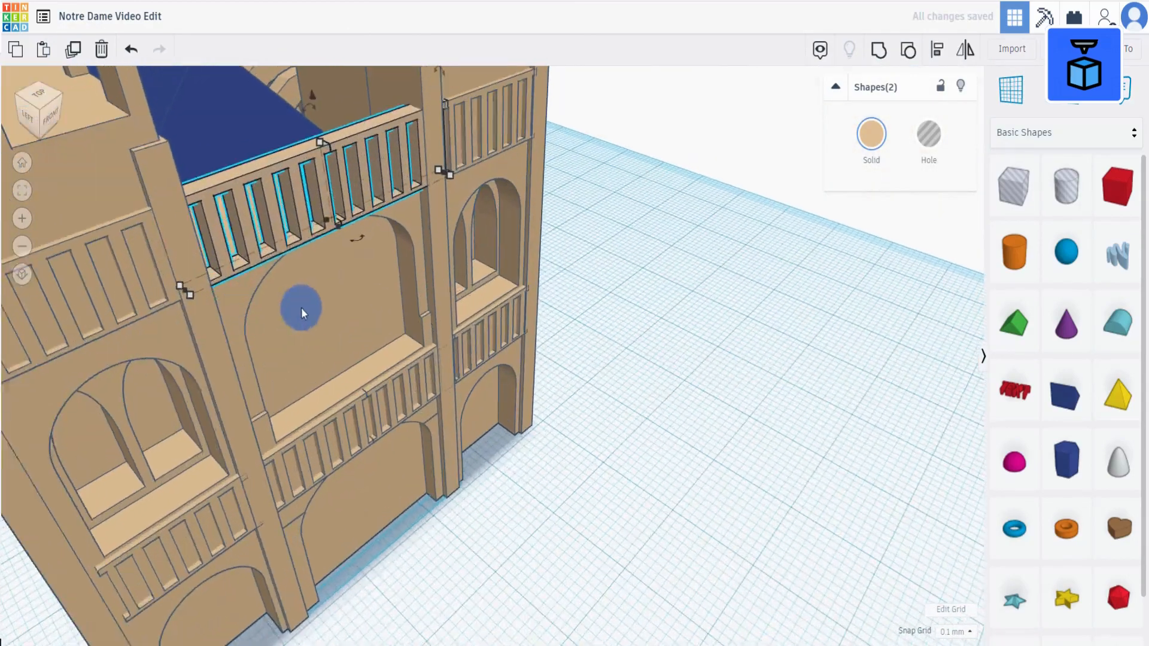
drag(323, 228, 324, 216)
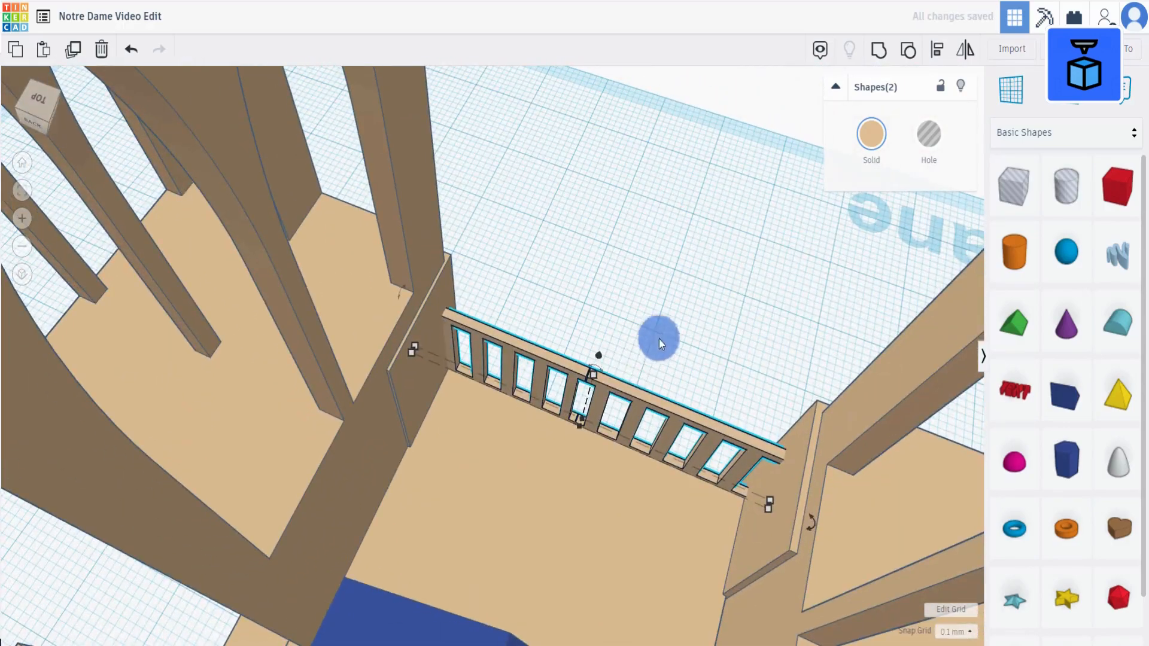
drag(659, 336, 572, 433)
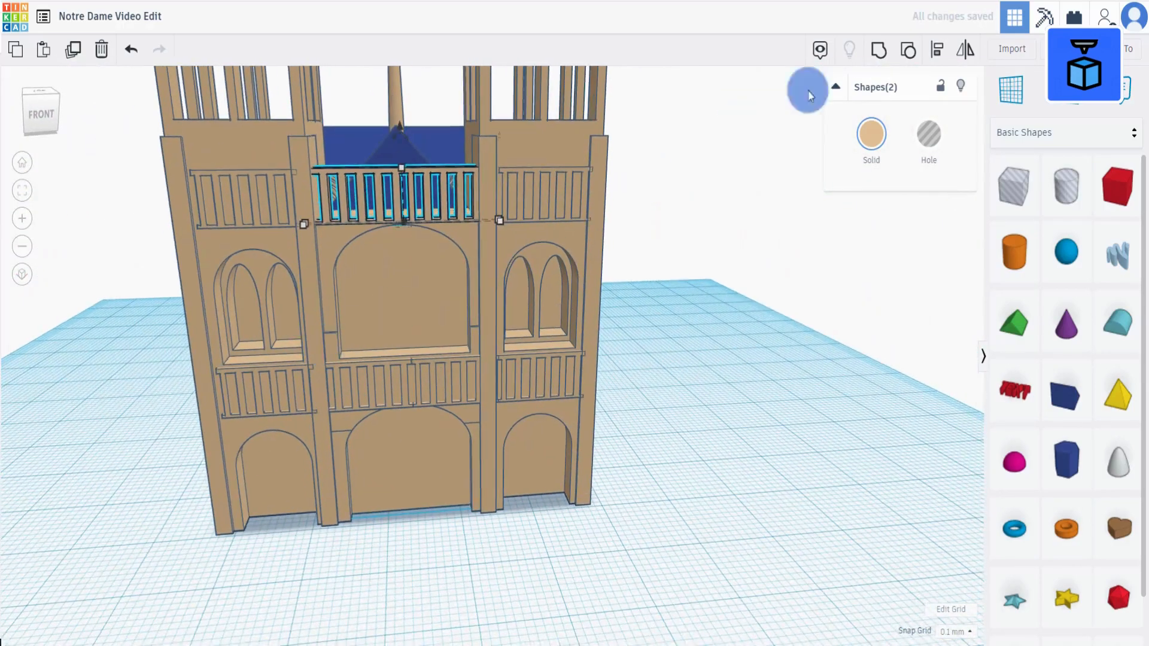
click(879, 50)
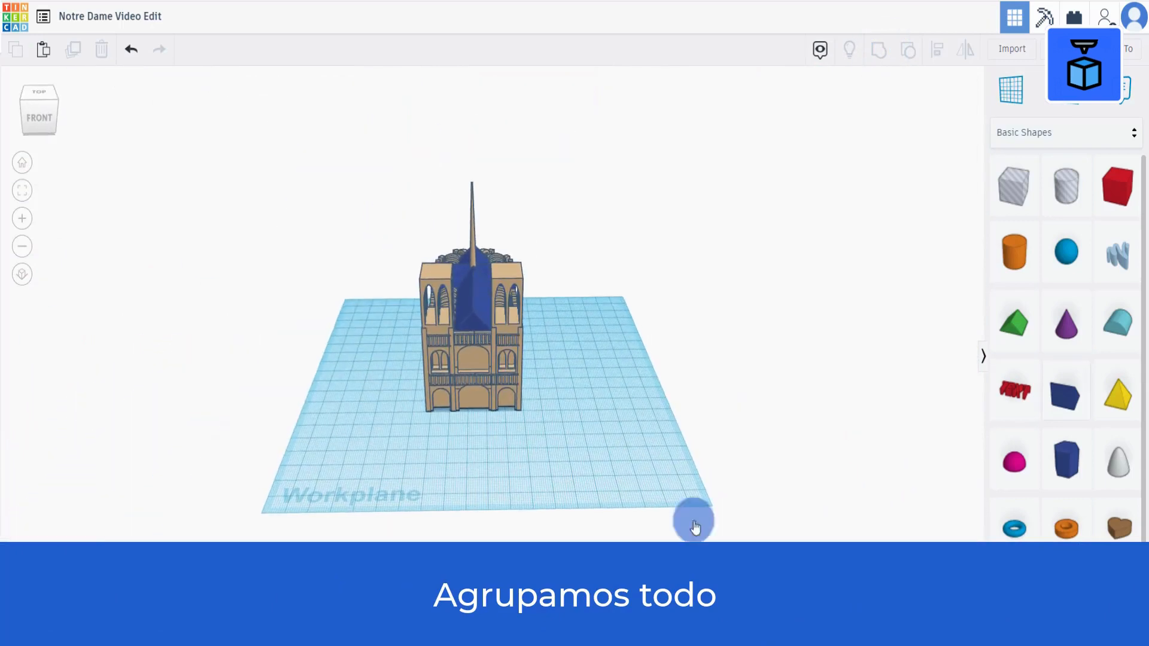
Step: Add a solid 64-sided cylinder to the workplane in front of the cathedral and colour it light lavender
drag(1015, 252, 590, 443)
click(932, 133)
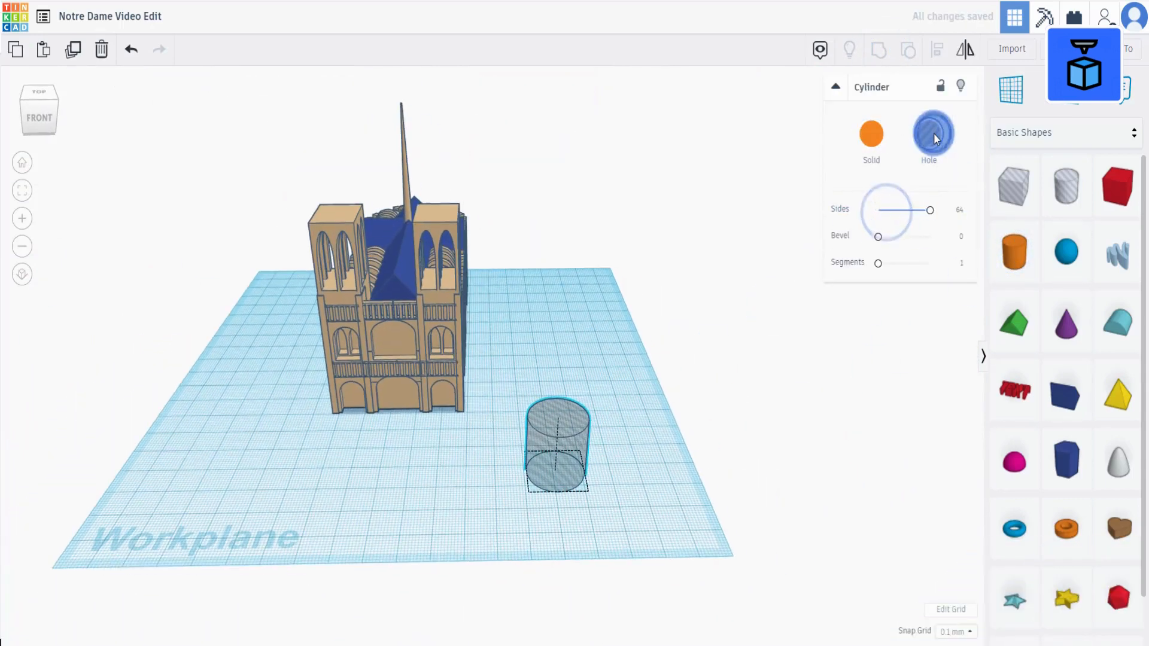
click(872, 133)
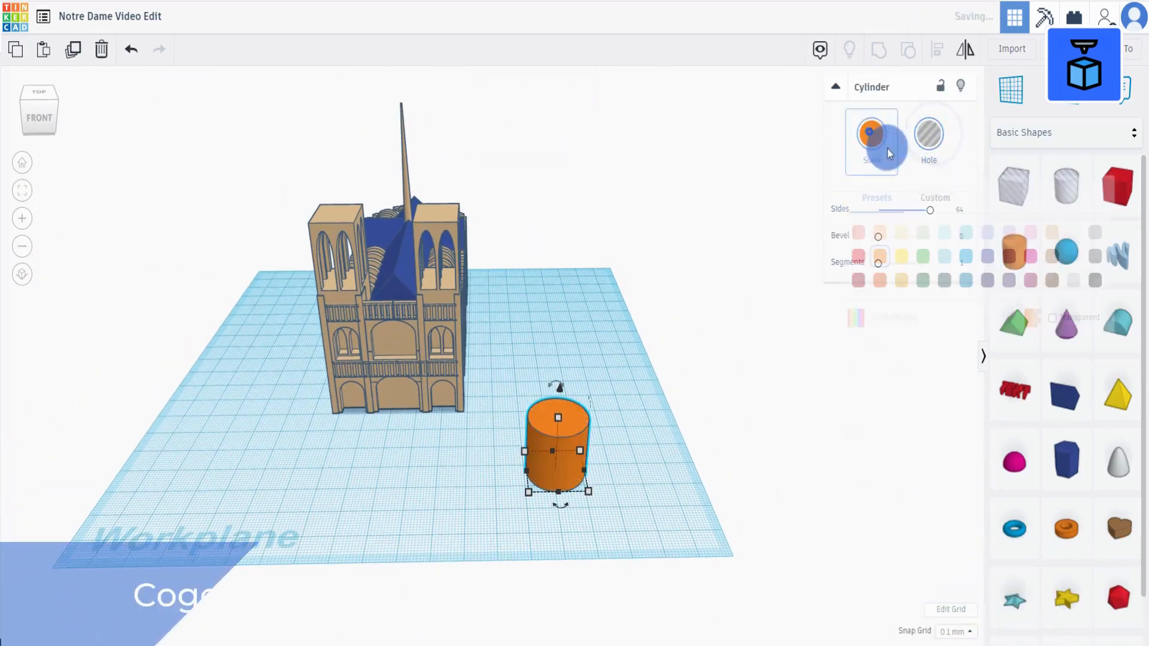
click(986, 234)
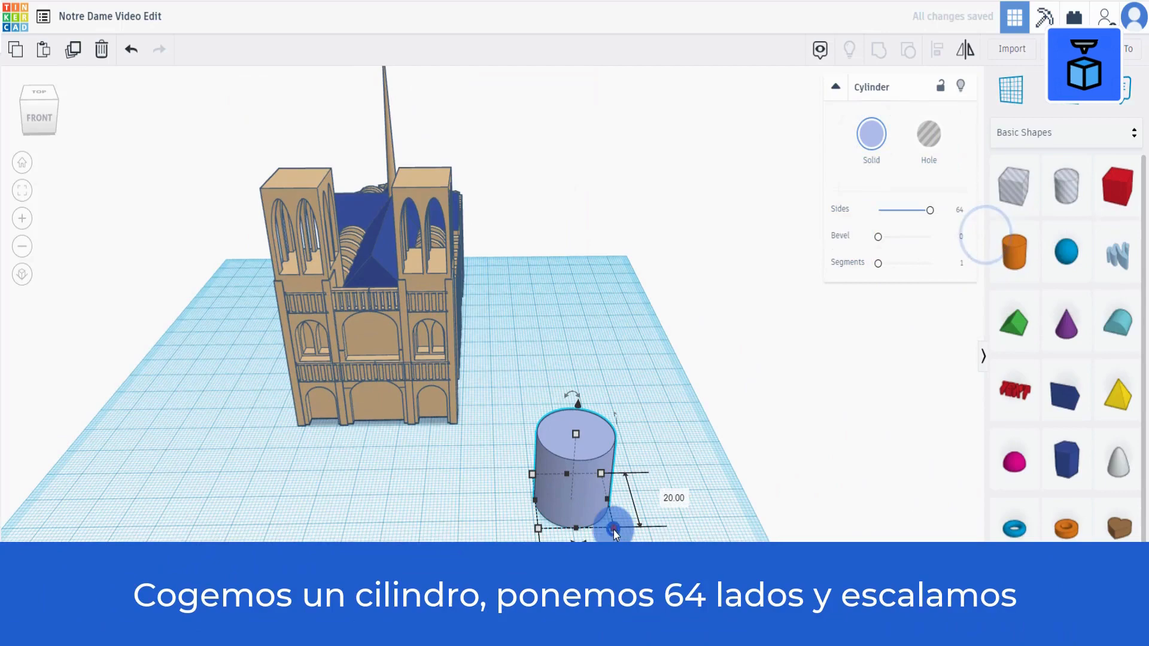
Step: Set the cylinder's length and width to 3.25 mm and its height to 4.5 mm
click(581, 581)
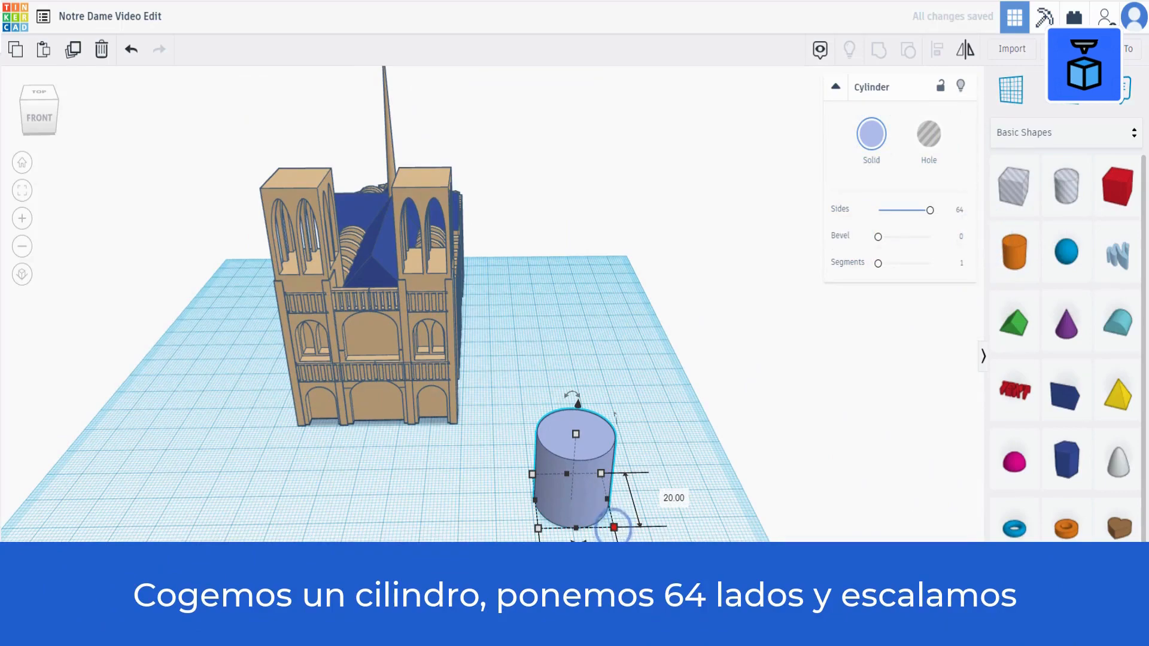
text(3.25)
click(679, 499)
text(3.25)
click(682, 518)
click(544, 414)
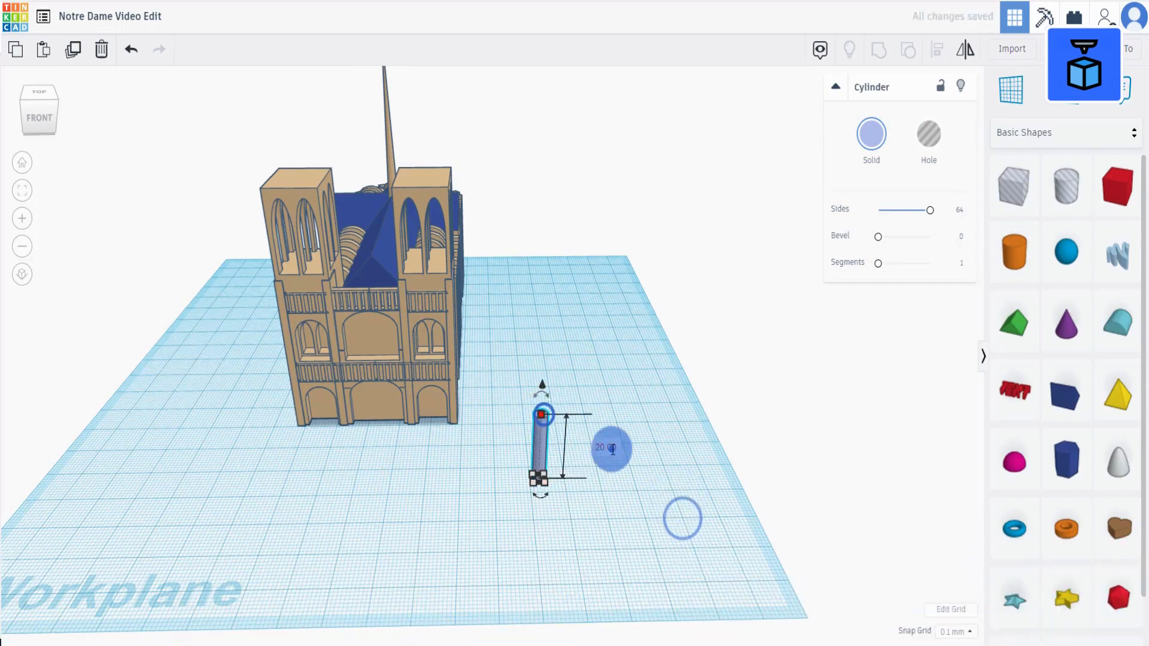
click(610, 450)
text(4.5)
click(660, 526)
Step: Add a heart shape sized 1.6 mm by 4.2 mm and place it with its tip against the cylinder
right_drag(660, 525, 640, 589)
key(f)
scroll(602, 454, down, 10)
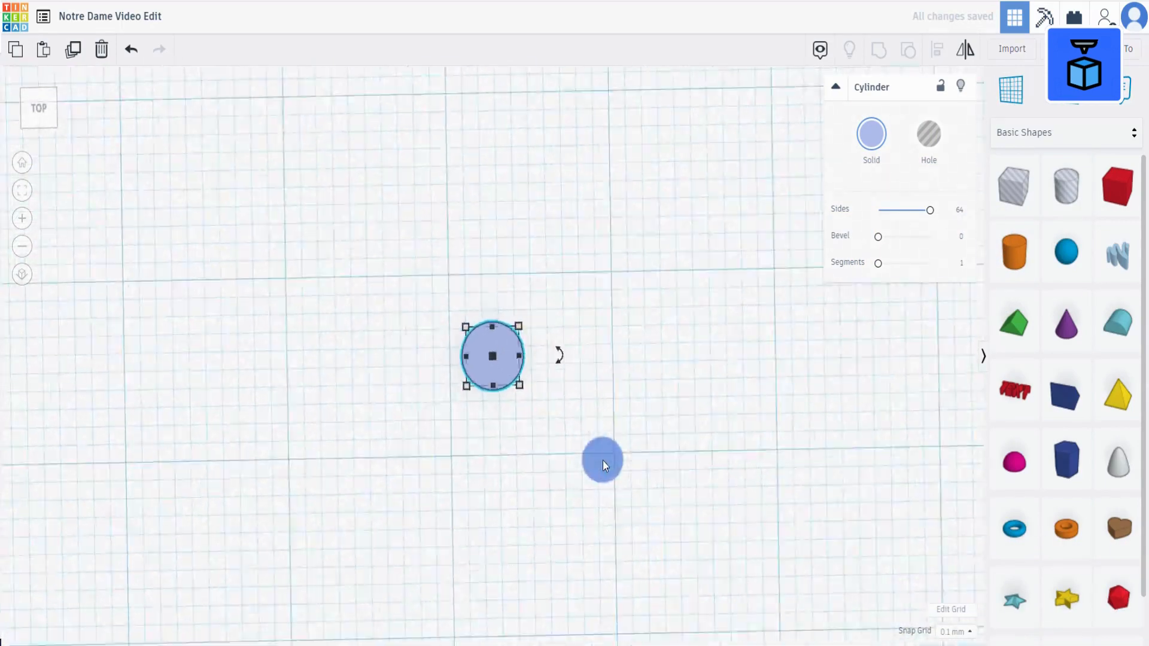
drag(1115, 525, 520, 202)
click(420, 354)
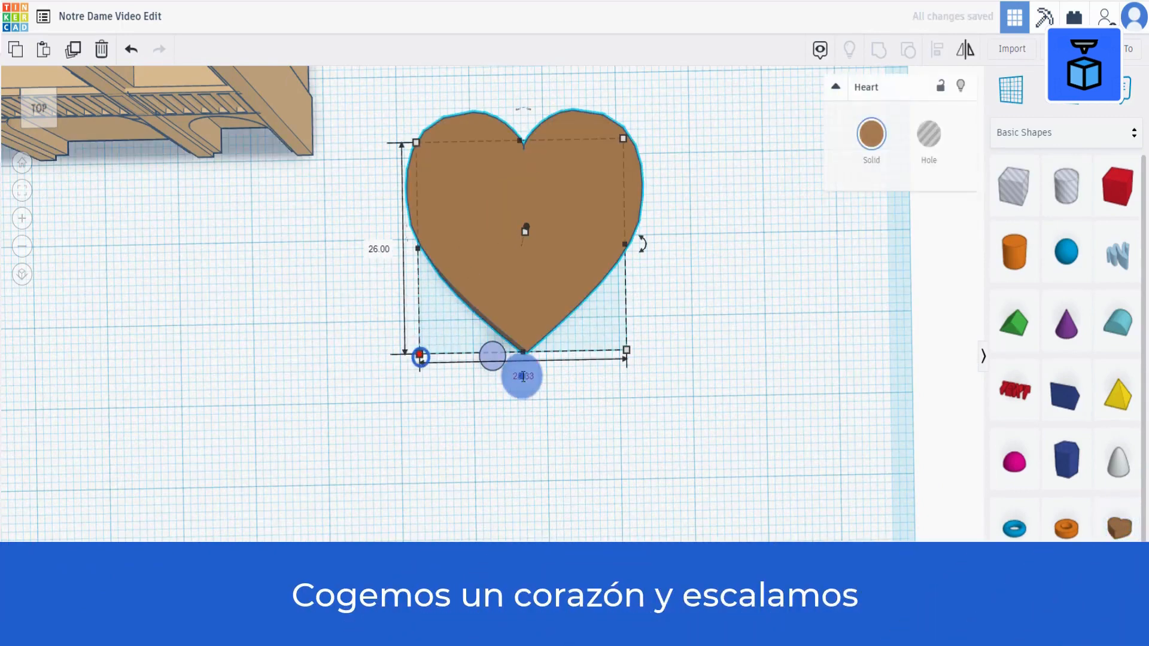
click(613, 456)
click(572, 246)
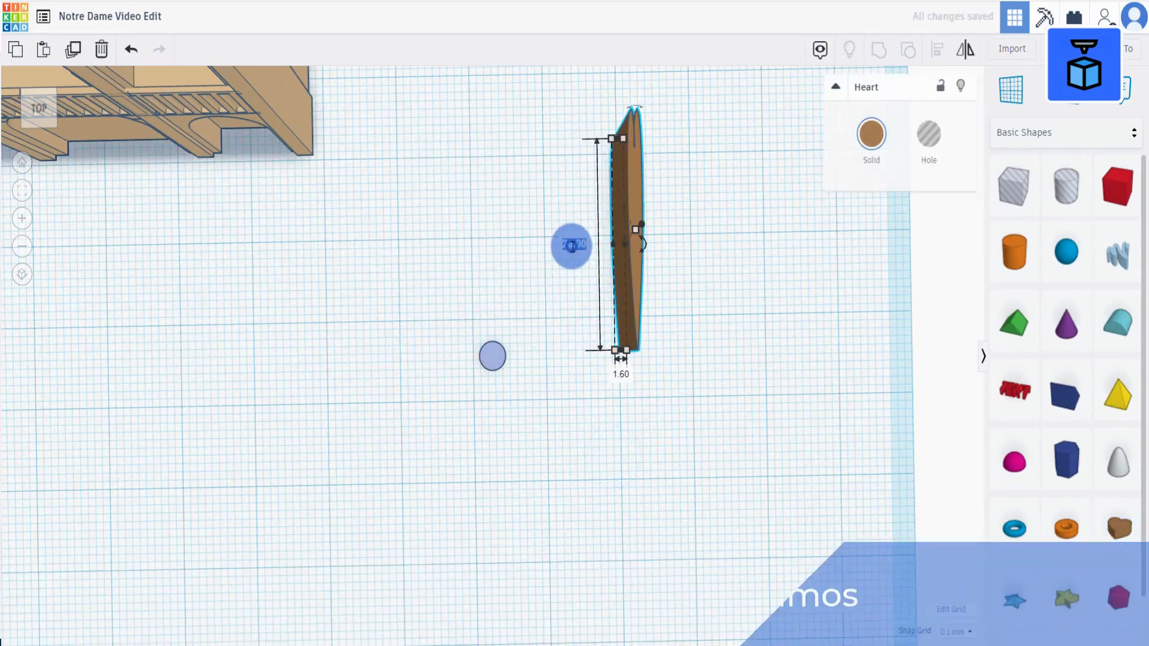
text(4.2)
click(523, 249)
drag(634, 142, 494, 336)
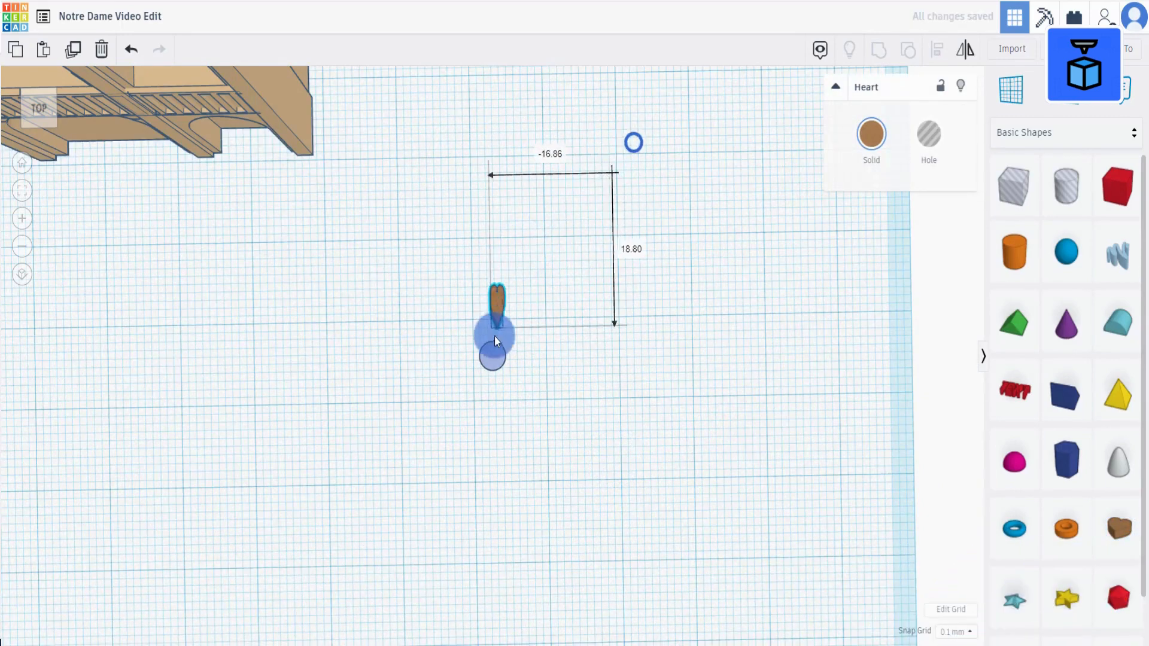
Step: Reduce the heart's height to roughly match the cylinder's height
right_drag(389, 335, 519, 316)
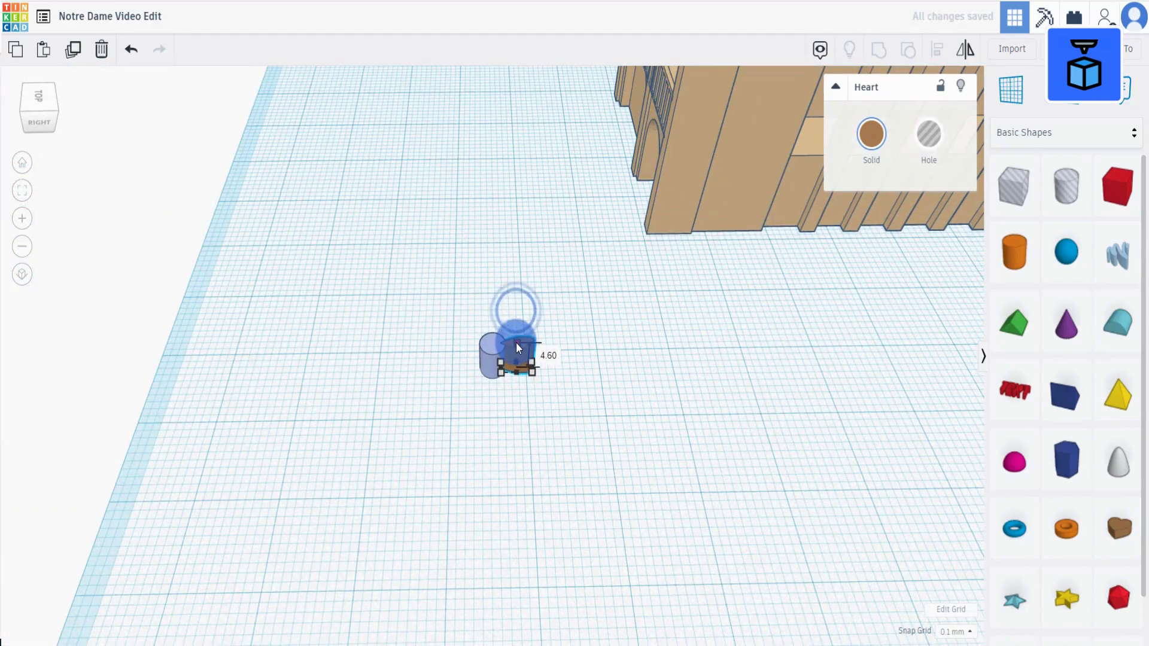
right_drag(486, 432, 672, 361)
click(638, 325)
Step: Recolour both the cylinder and the heart light blue
click(497, 356)
click(869, 136)
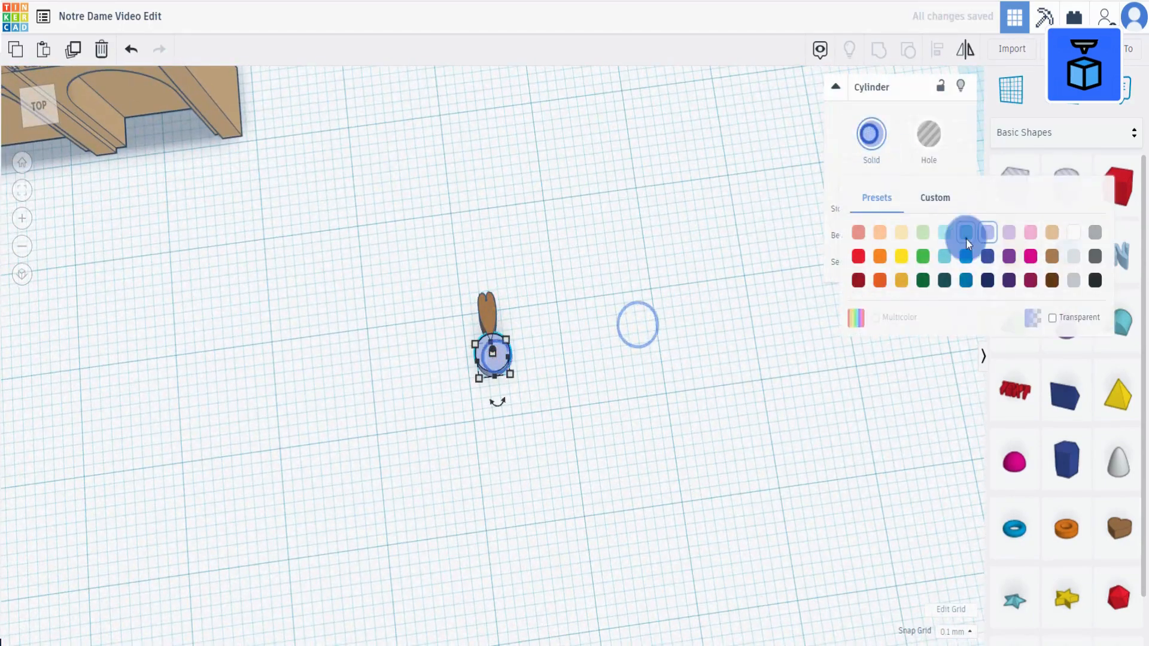
click(967, 237)
click(491, 304)
click(874, 142)
click(968, 234)
click(584, 371)
Step: Duplicate the heart, turn the copy around and move it to the opposite side of the cylinder
click(488, 308)
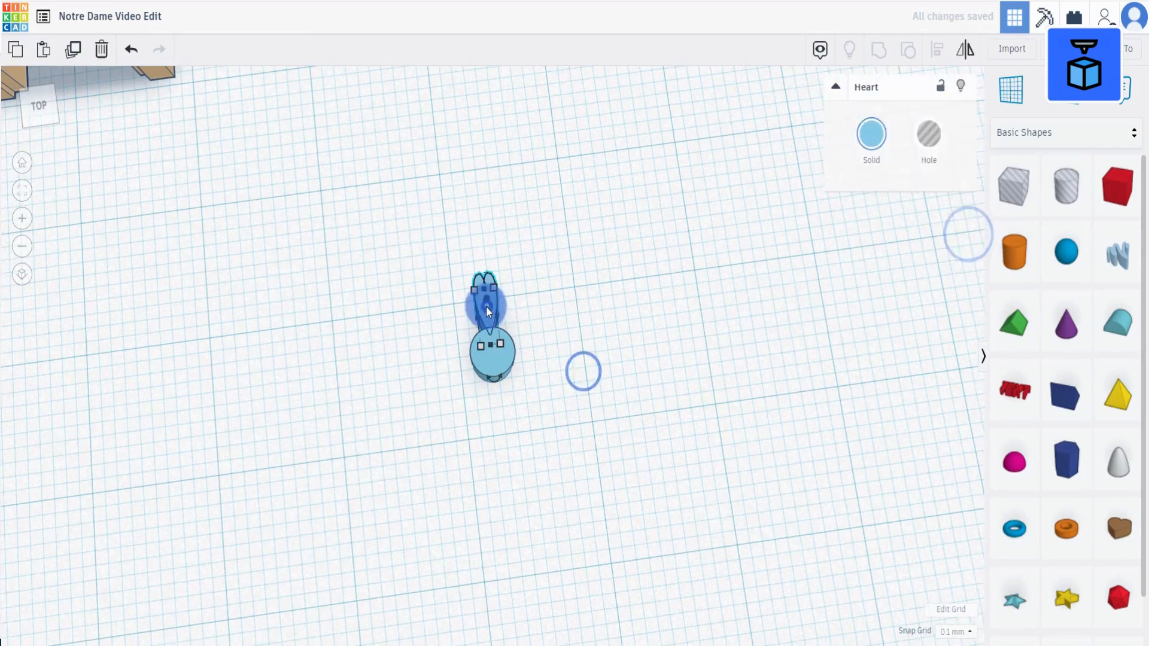
click(73, 49)
drag(498, 379, 480, 275)
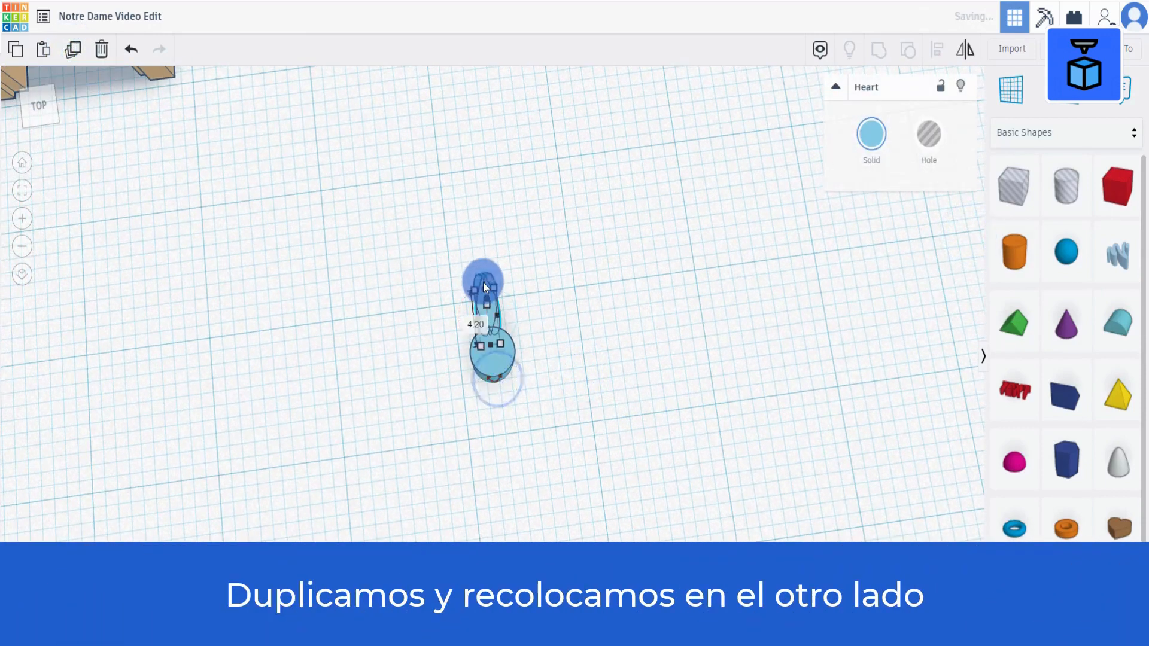
key(shift+Down)
key(shift+Down)
key(shift+Down)
key(shift+Down)
key(shift+Down)
key(shift+Down)
key(shift+Down)
key(shift+Down)
Step: Drop the heart copy against the cylinder using a temporary workplane on its side, and restore the base workplane
key(w)
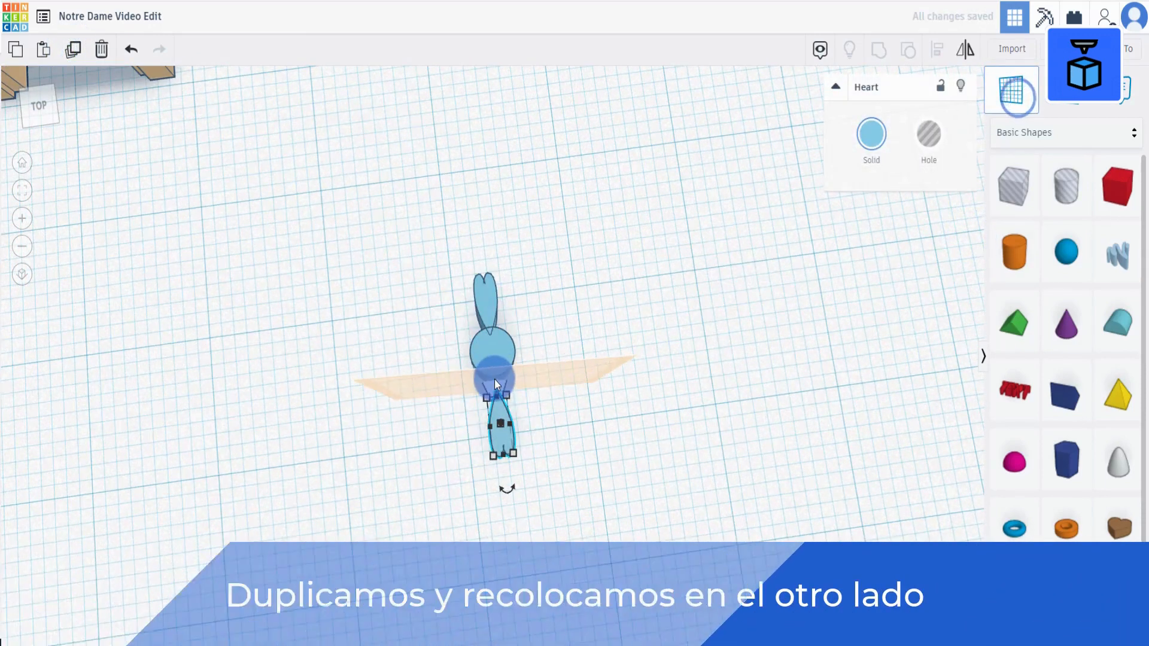
click(494, 379)
key(d)
key(w)
click(633, 505)
click(613, 396)
Step: Nudge the original heart three small steps outward from the cylinder
click(493, 405)
click(490, 309)
key(Up)
key(Up)
key(Up)
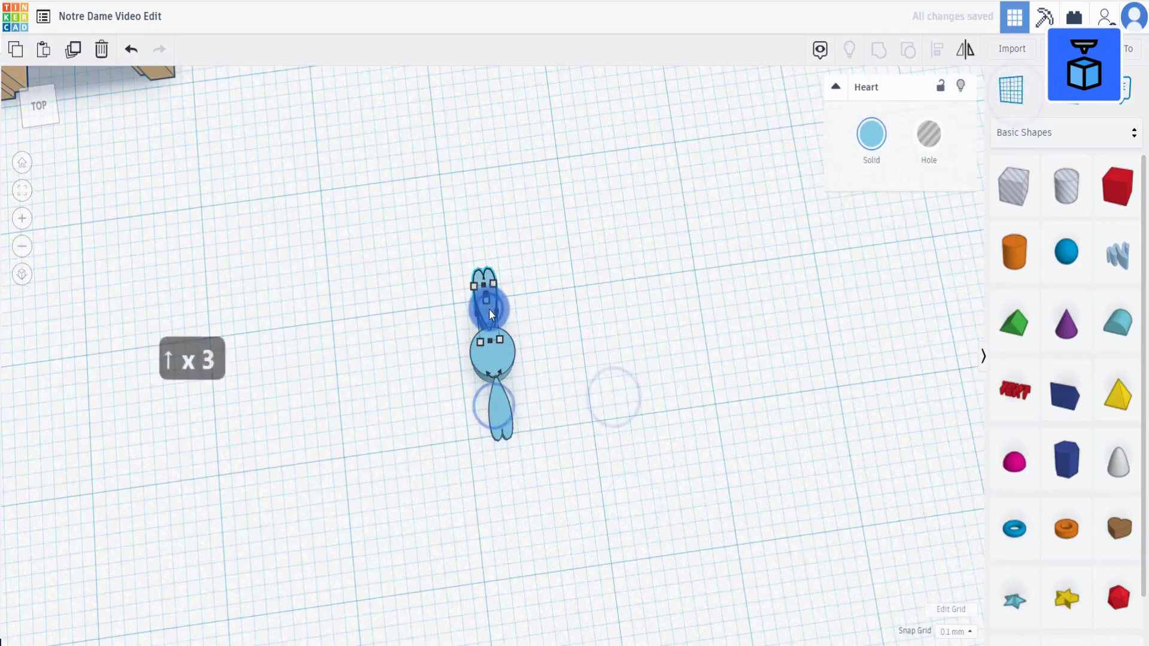
Step: Duplicate the pair of opposite hearts and rotate the copy slightly around the cylinder
shift+click(509, 418)
click(75, 56)
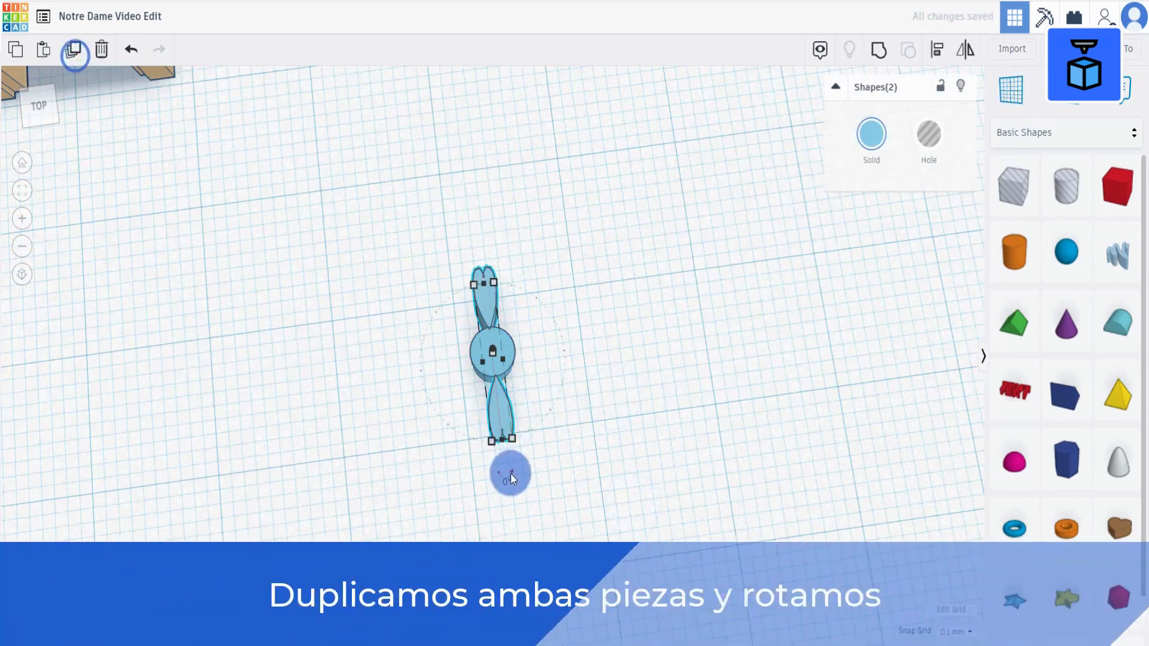
click(511, 473)
right_drag(540, 515, 529, 473)
drag(529, 473, 544, 470)
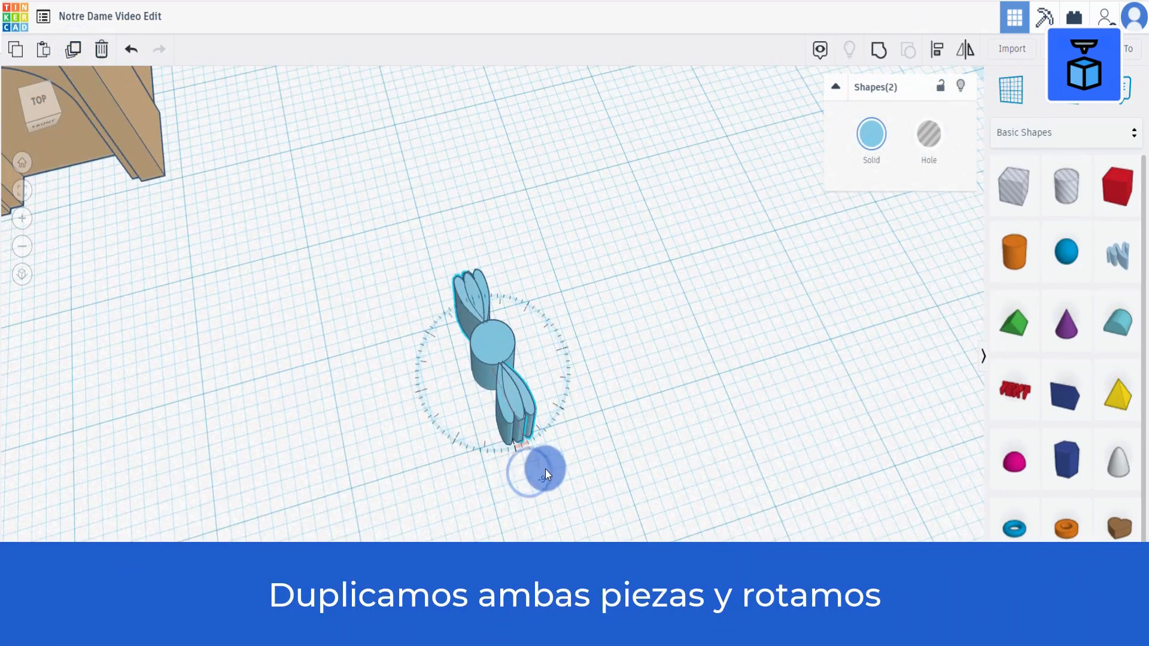
Step: Repeat the rotated duplication of the heart pair until the petals form a full ring around the cylinder
click(72, 51)
click(72, 52)
click(72, 52)
click(72, 51)
click(72, 51)
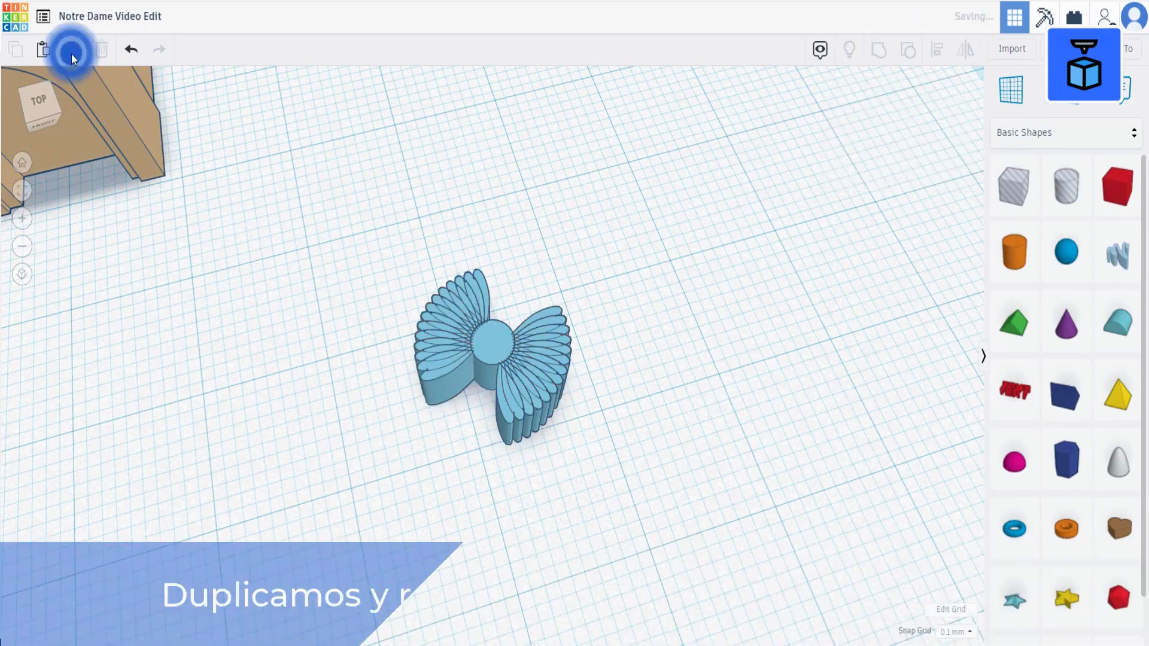
click(72, 51)
click(71, 51)
click(71, 51)
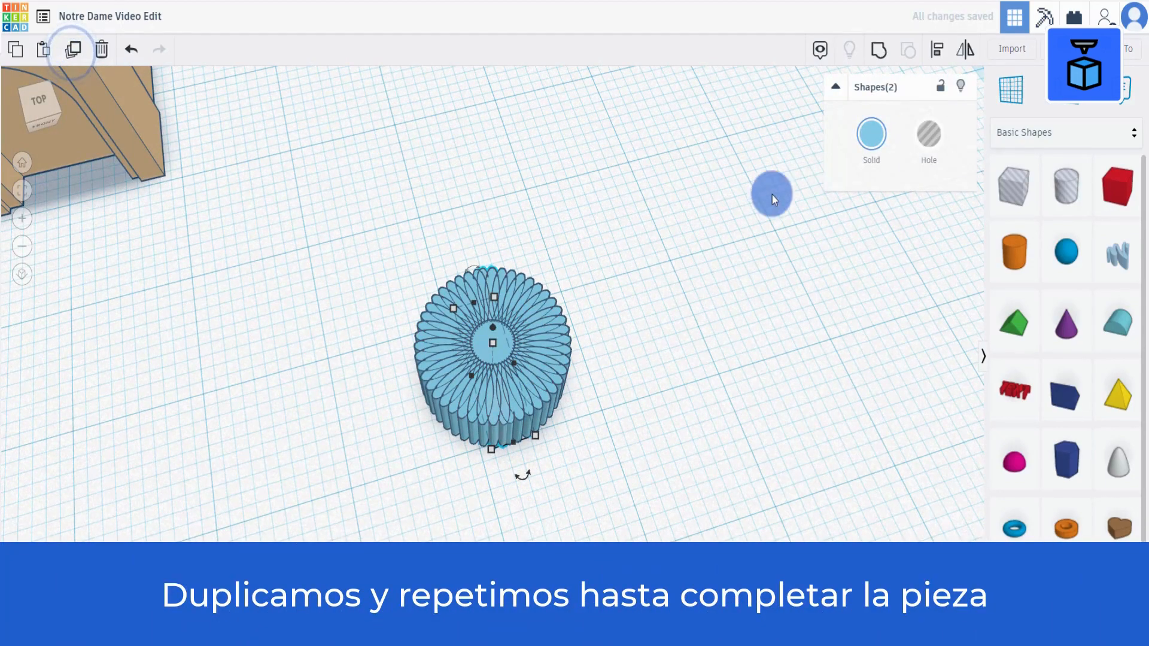
Step: Select all the petals and the cylinder, colour them light lavender and group them into one rosette
click(409, 501)
scroll(605, 390, down, 5)
drag(446, 396, 544, 323)
click(871, 137)
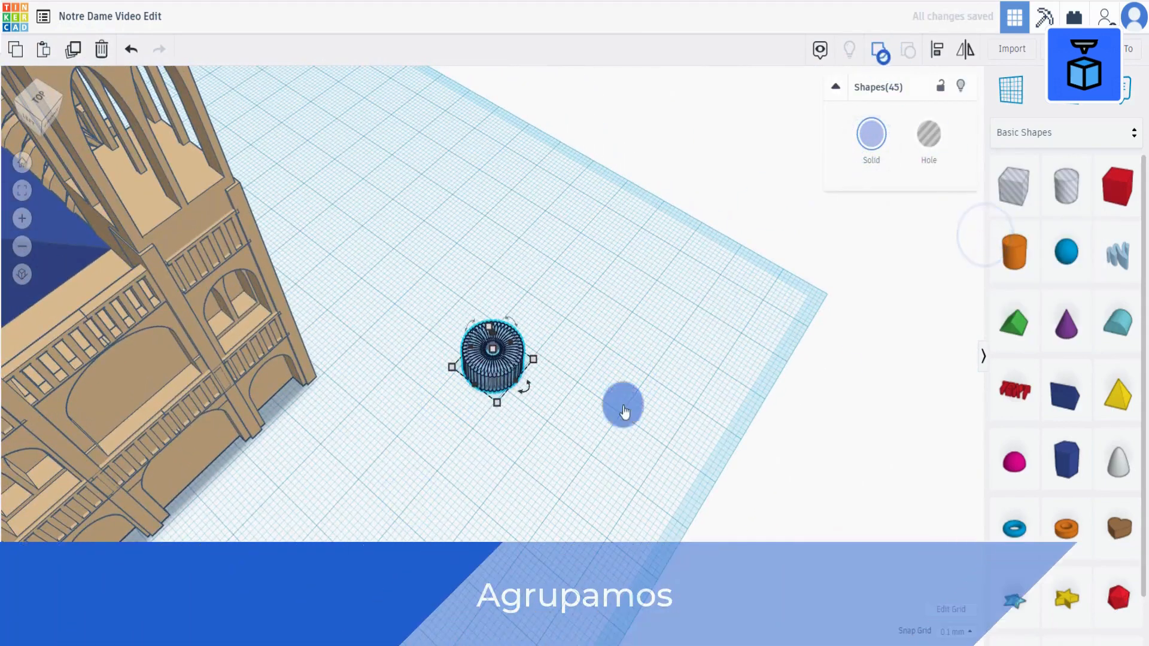
key(ctrl+g)
Step: Rotate the rosette 90° upright and centre it in the large upper arch of the cathedral's facade
drag(493, 356, 510, 364)
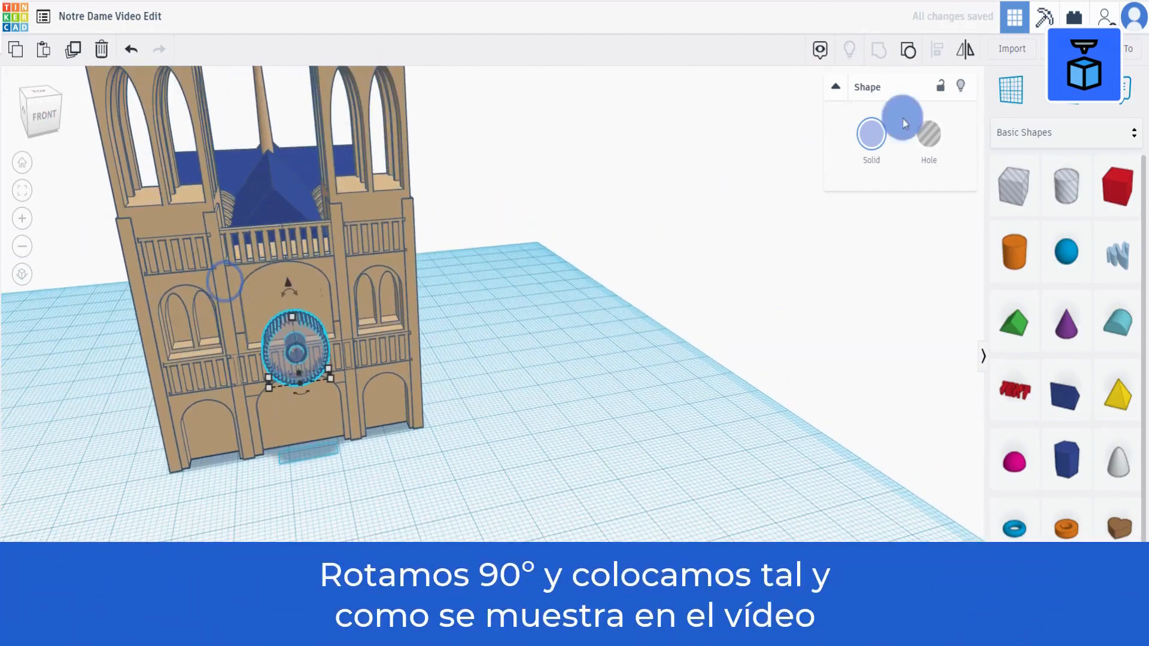
click(285, 300)
right_drag(285, 301, 795, 184)
click(600, 541)
drag(270, 303, 283, 382)
right_drag(284, 382, 293, 314)
shift+click(306, 500)
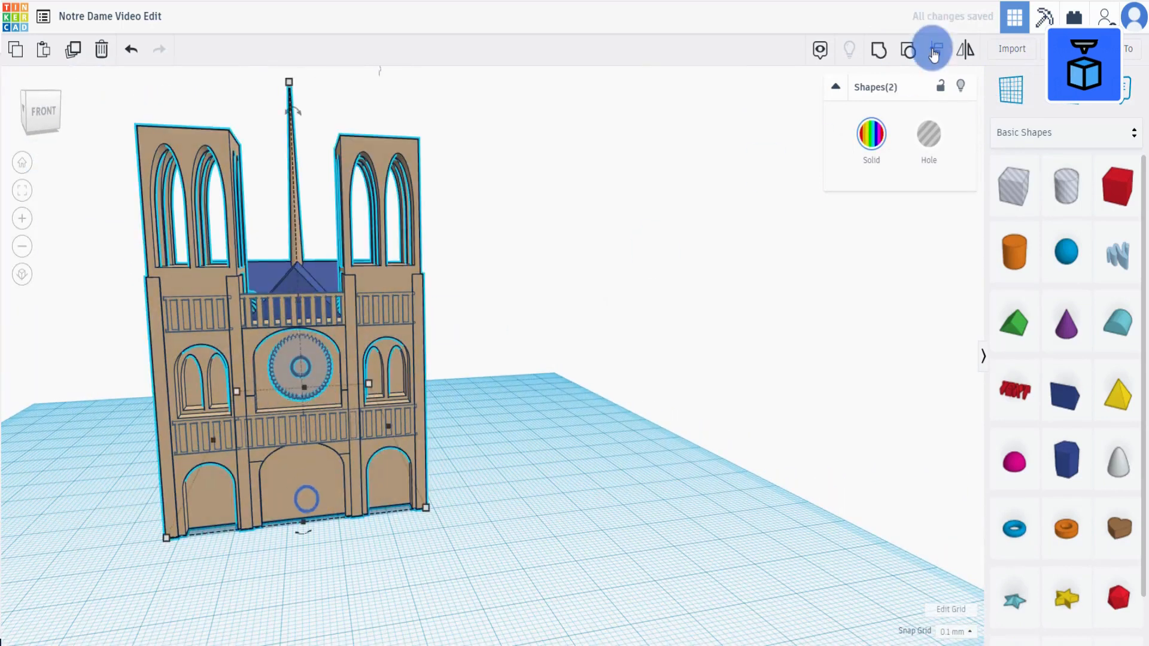
Step: Duplicate the facade rosette and rotate the copy 90° so it faces the cathedral's side
click(73, 49)
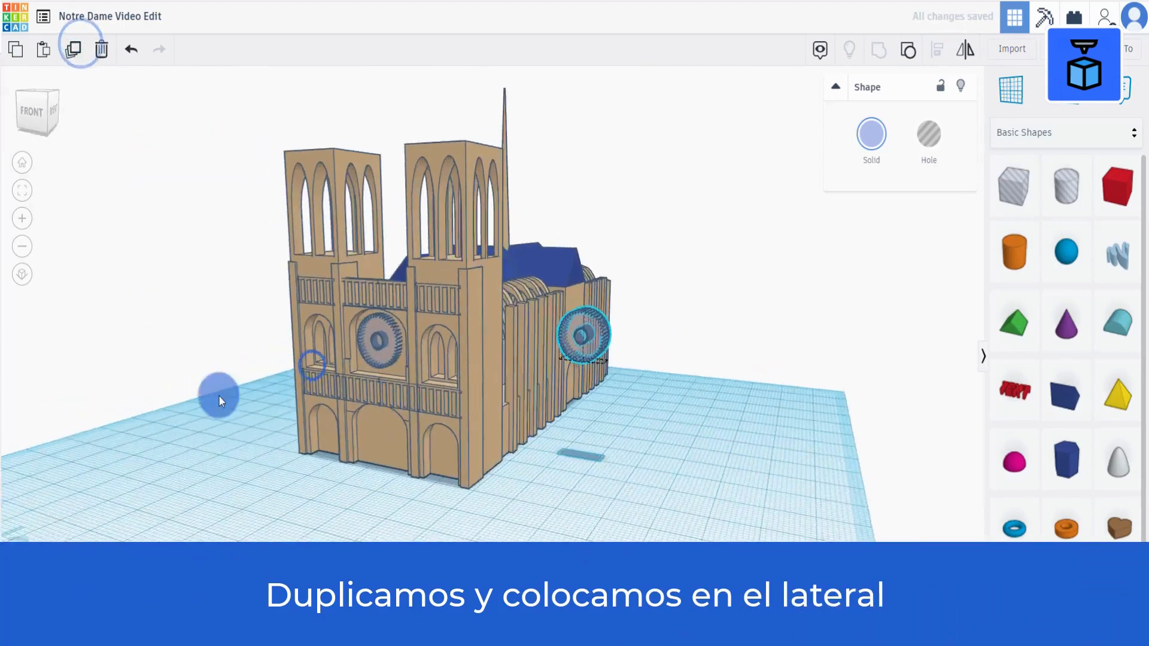
right_drag(219, 396, 78, 400)
right_drag(473, 412, 576, 487)
drag(590, 394, 558, 311)
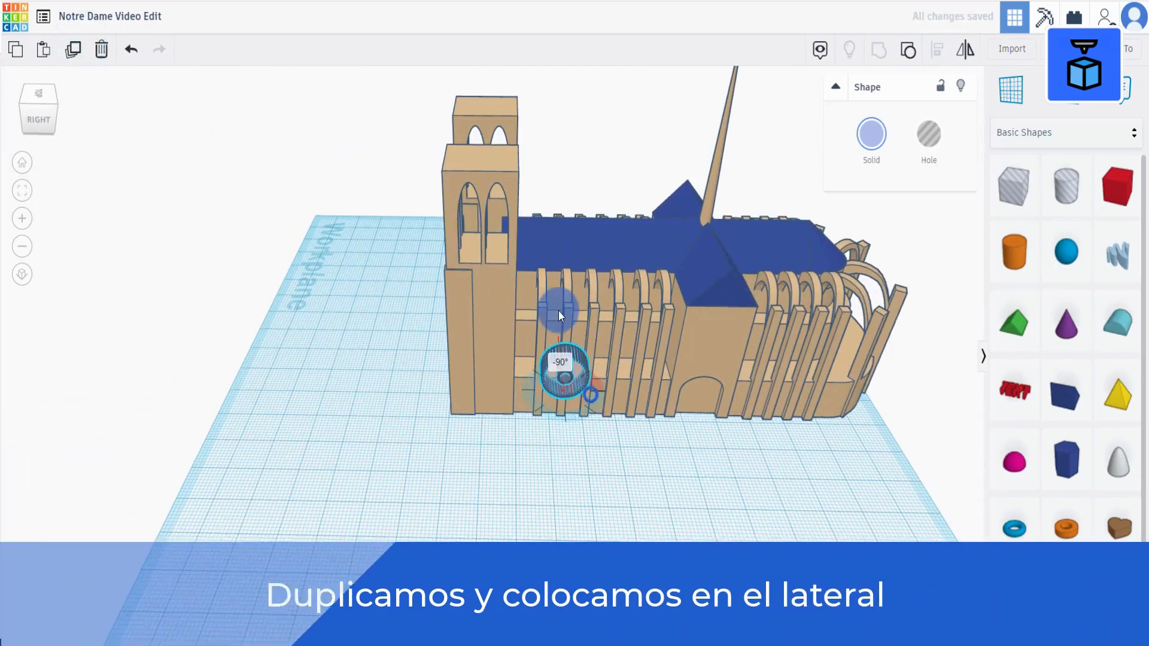
Step: Set a workplane on the transept's end wall and position the rosette copy centrally on that wall
click(713, 343)
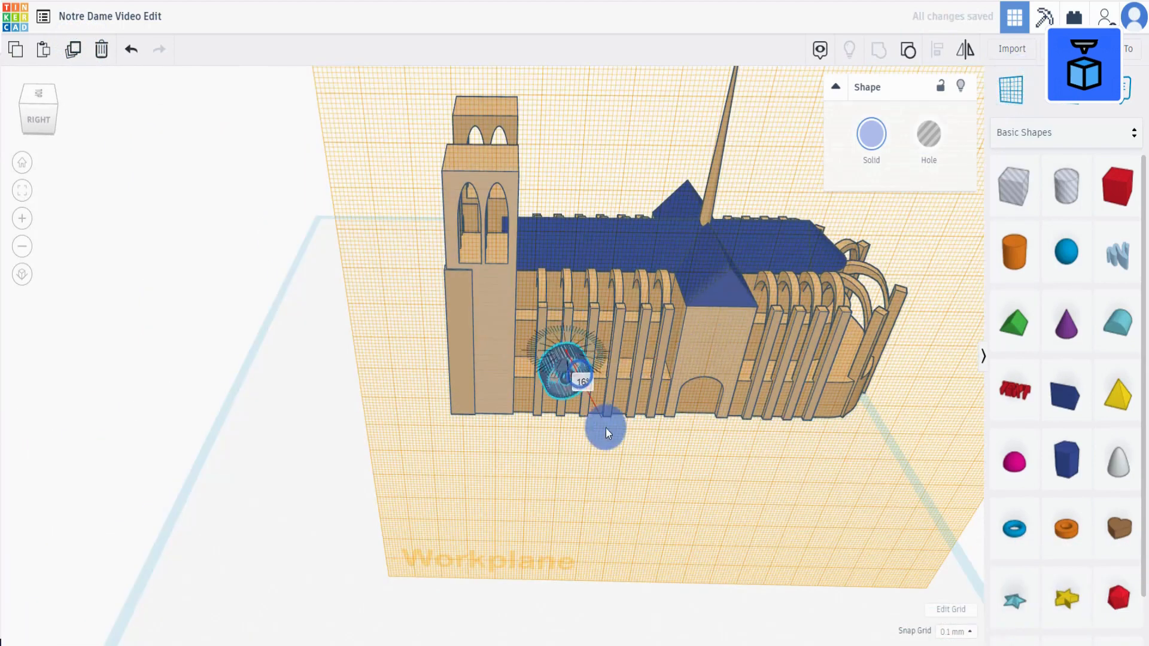
drag(572, 372, 723, 357)
right_drag(723, 357, 600, 412)
scroll(695, 418, up, 2)
key(f)
scroll(647, 419, down, 5)
key(Right)
key(Right)
key(Right)
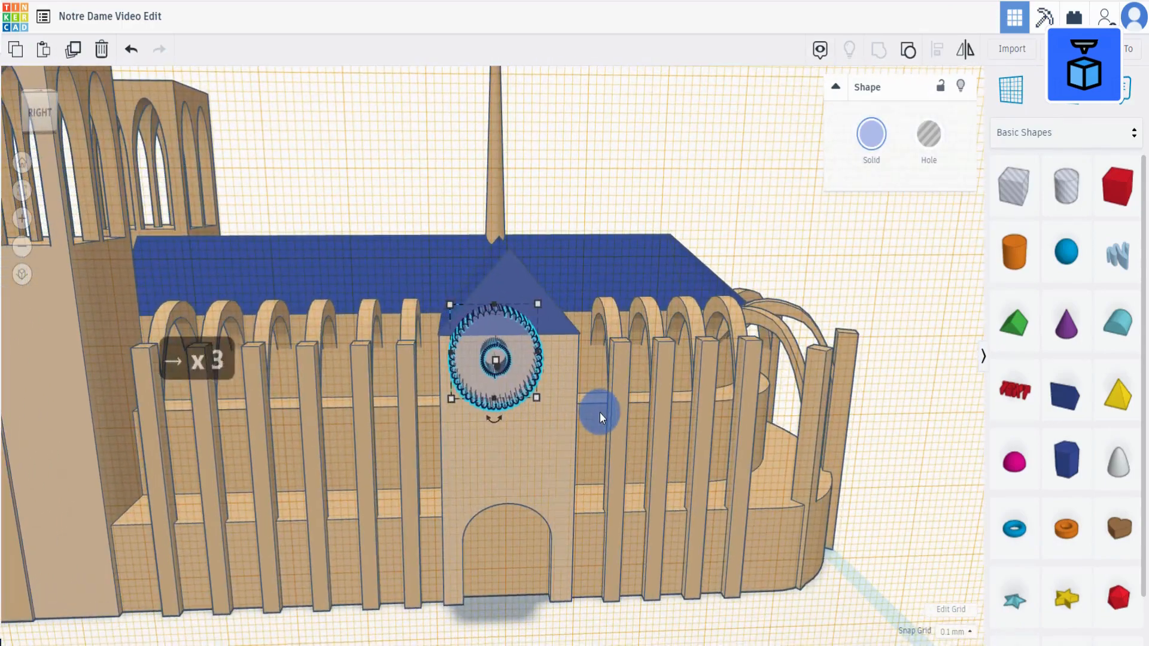
key(shift+Right)
Step: Restore the base workplane and lower the rosette below the transept's roof gable
click(1015, 97)
click(813, 623)
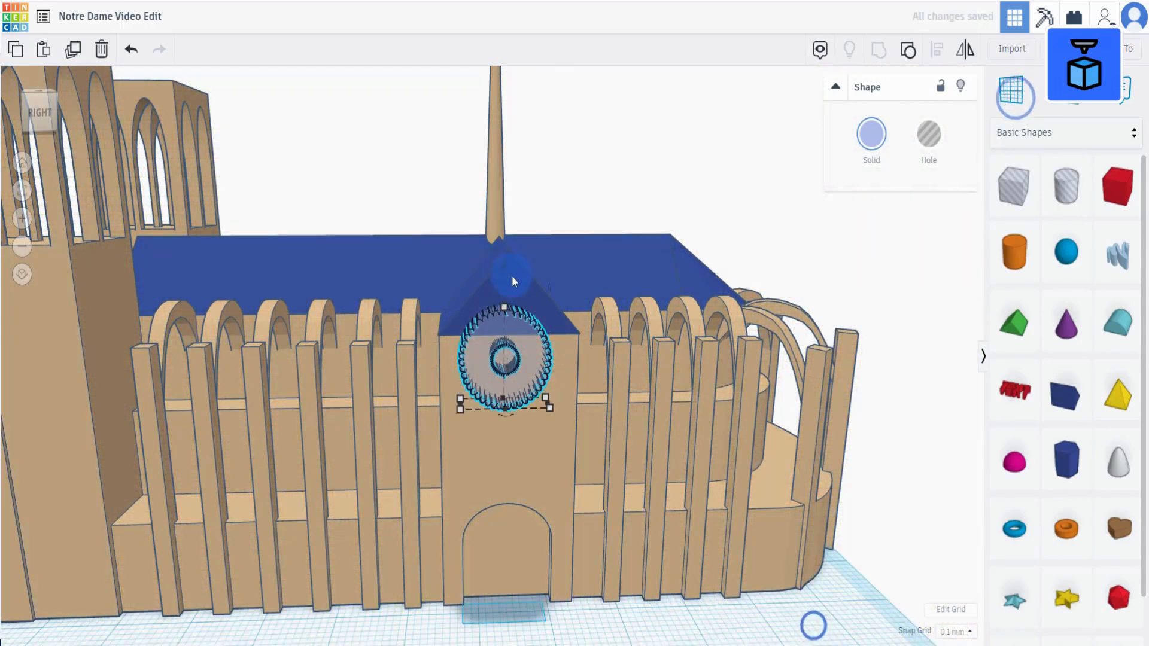
drag(504, 265, 505, 322)
Step: Stretch the side rosette to about 54 mm so it passes through the transept to the opposite wall
right_drag(627, 519, 494, 439)
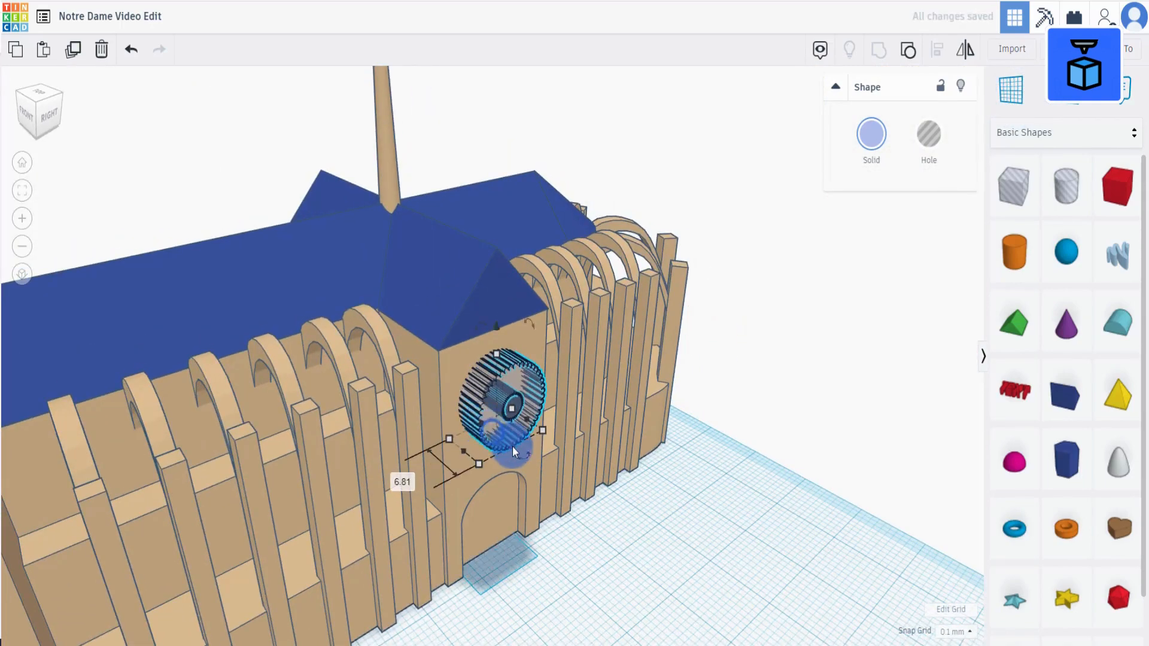
drag(512, 447, 345, 286)
right_drag(344, 286, 267, 526)
scroll(267, 526, down, 2)
drag(207, 504, 254, 488)
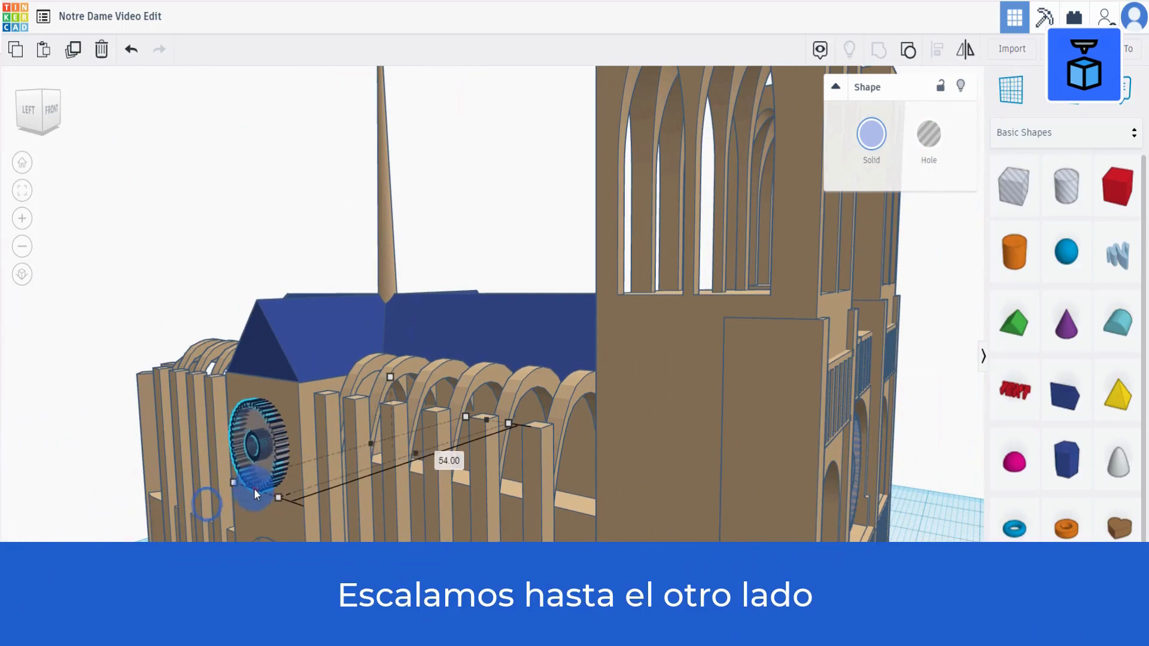
right_drag(258, 497, 684, 561)
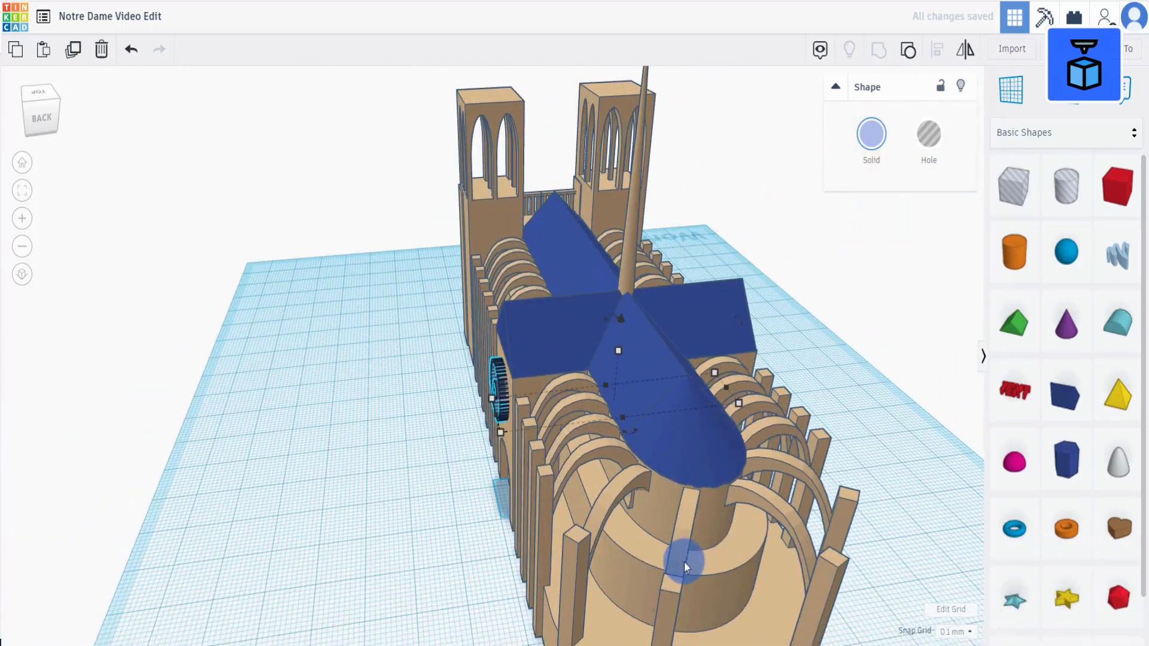
right_drag(466, 451, 317, 296)
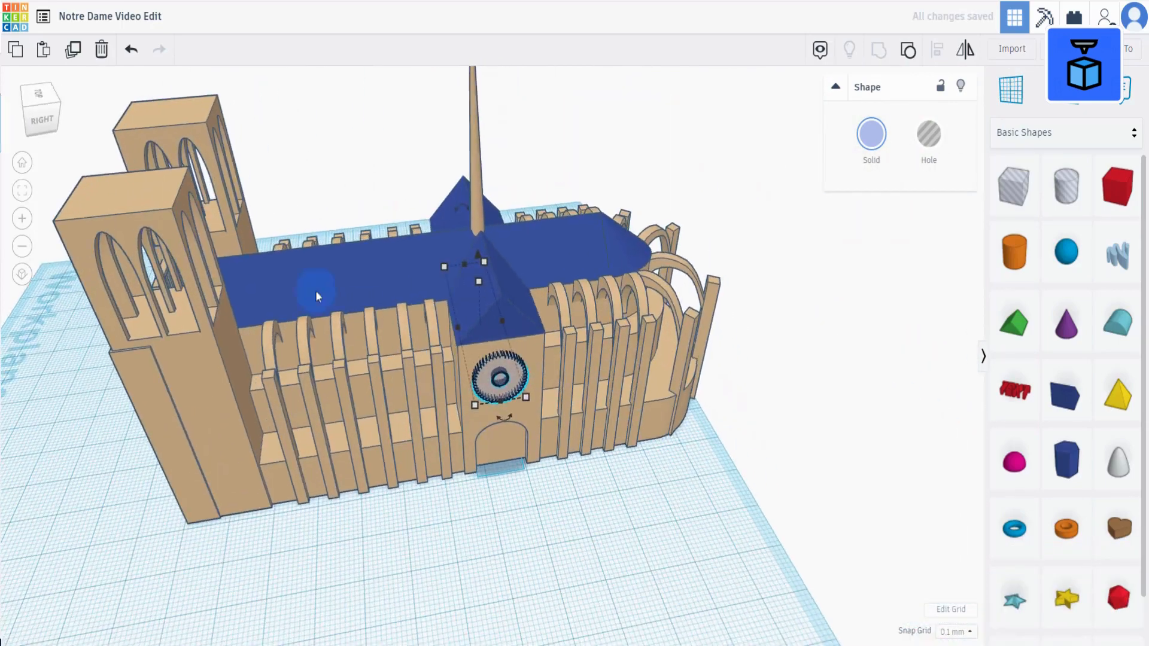
click(20, 169)
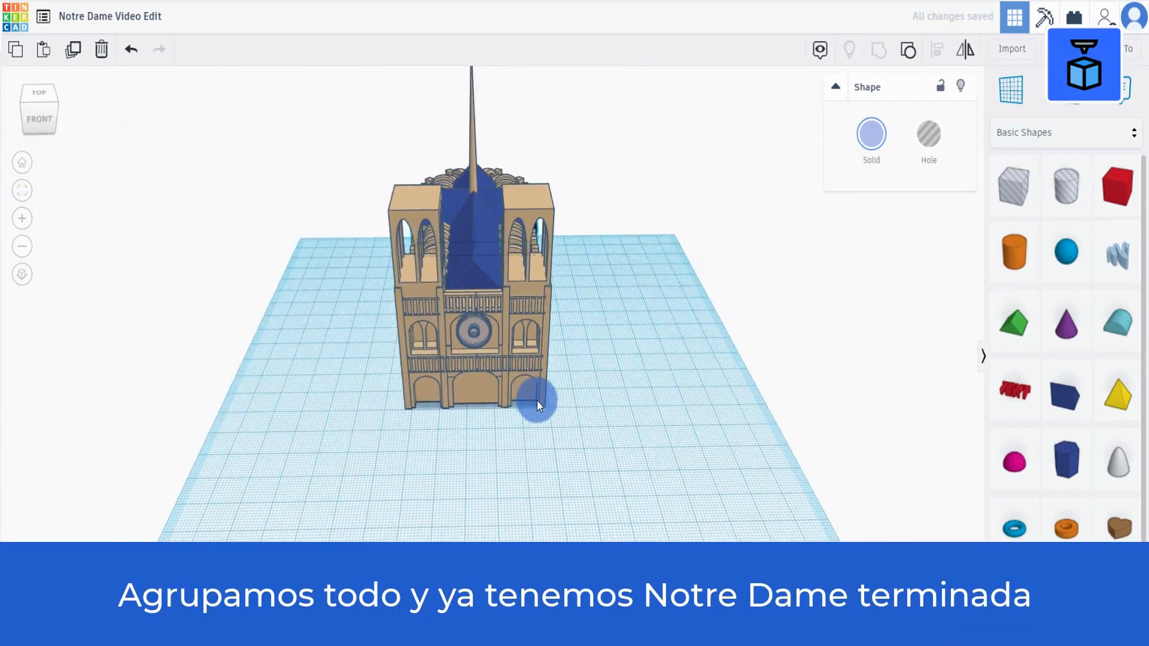